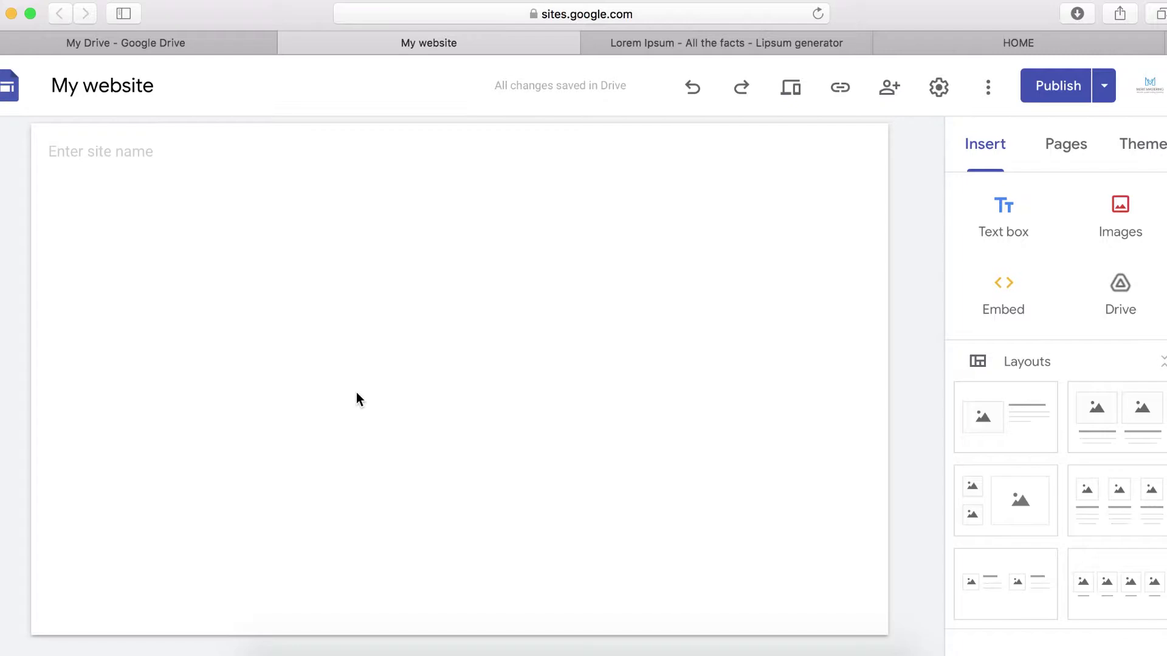
- Go to Google Drive from the Google apps list and open the New create menu
left_click(173, 43)
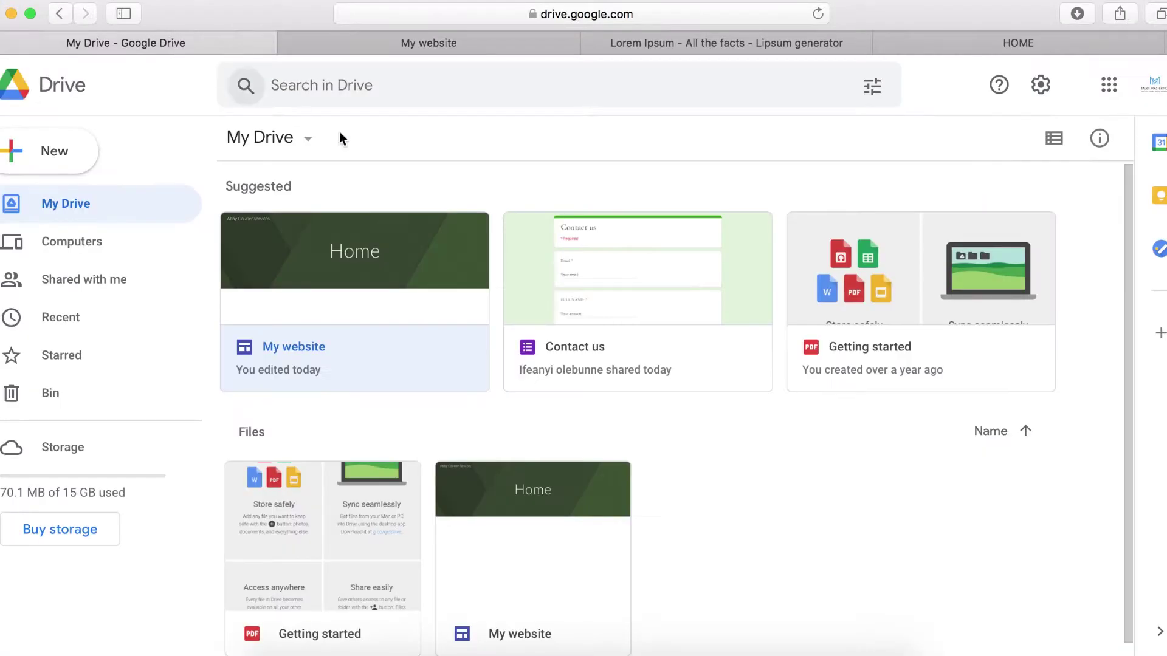
left_click(1108, 96)
left_click(1031, 463)
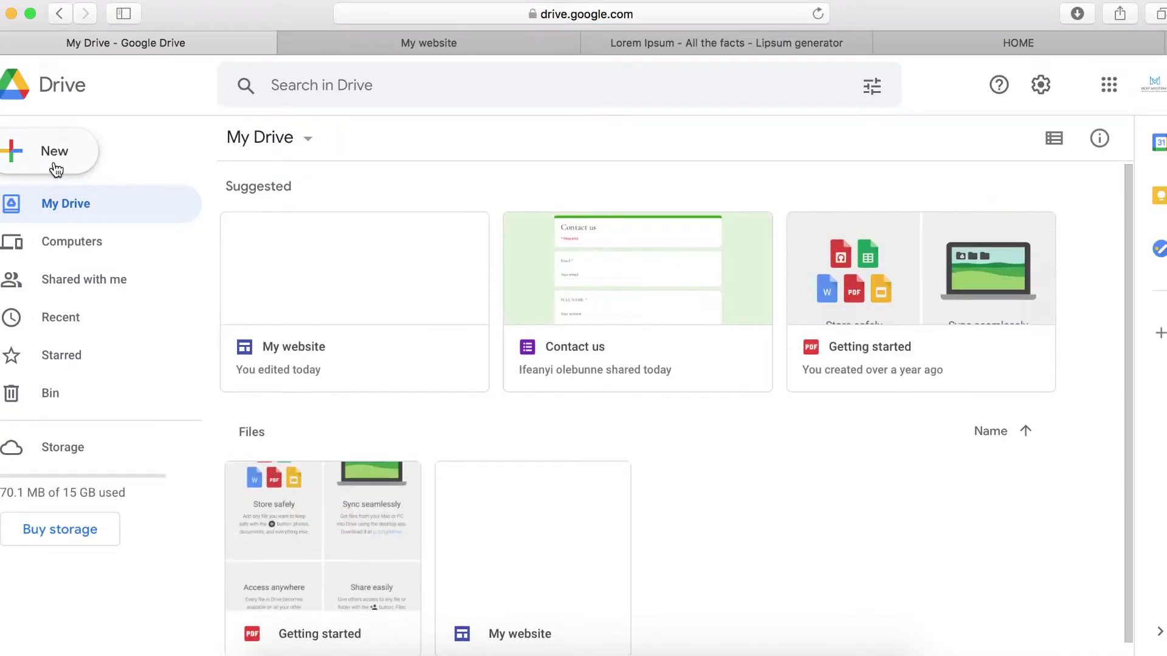
left_click(54, 161)
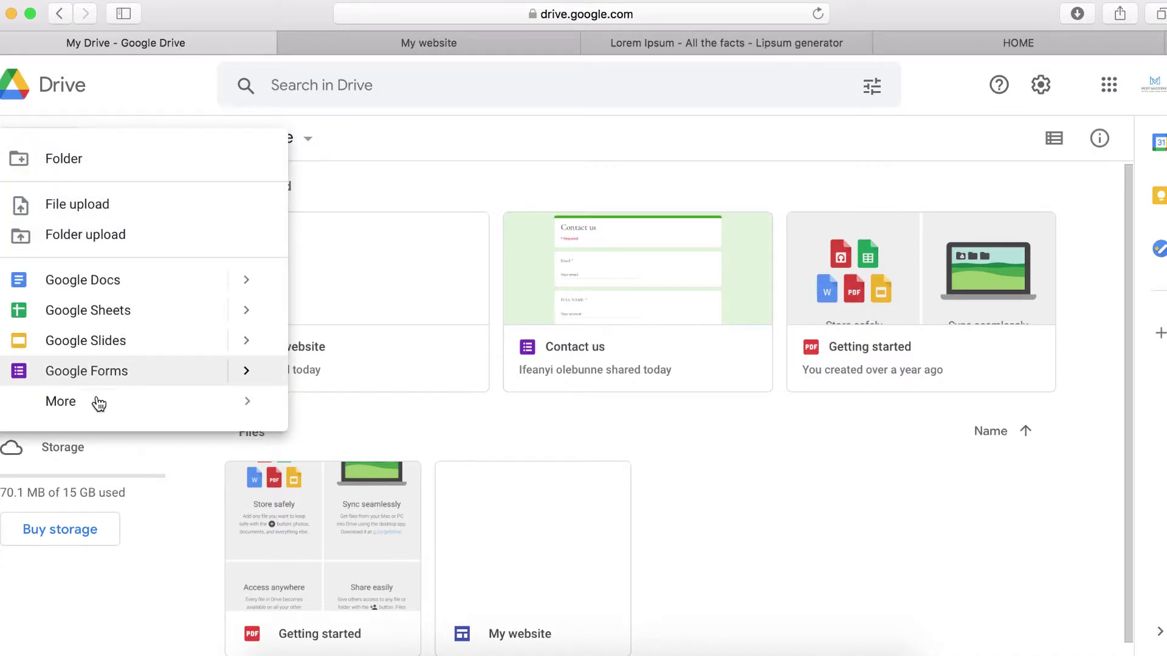
- Create a blank site via More > Google Sites and close the old My website tab
mouse_move(98, 405)
left_click(367, 483)
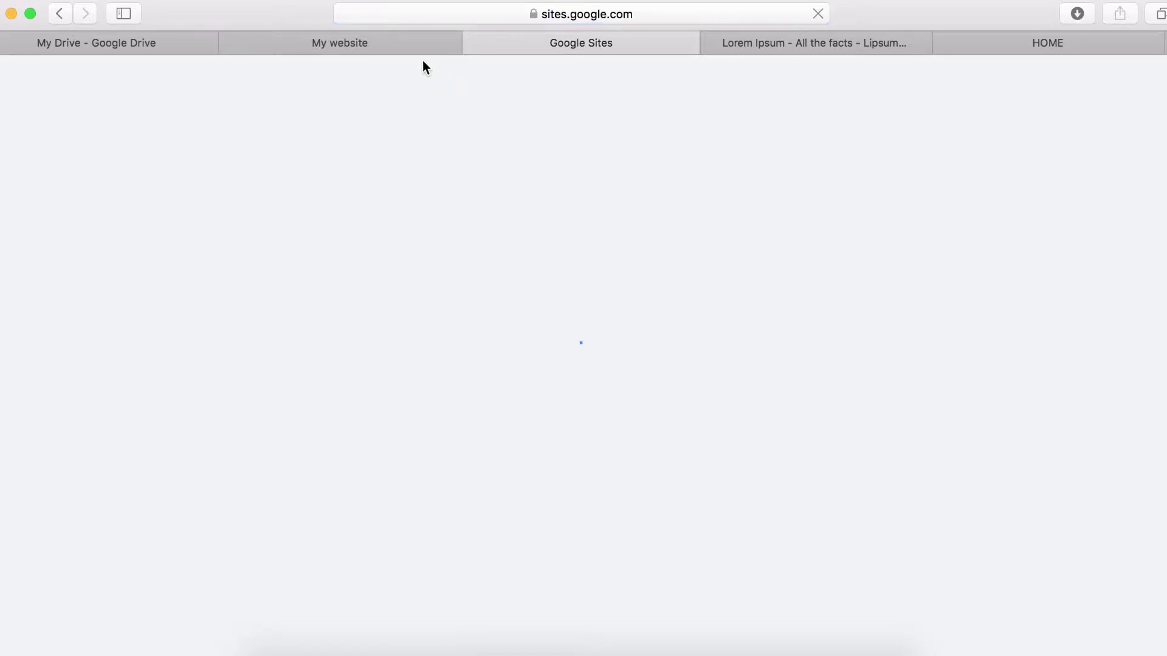
left_click(307, 50)
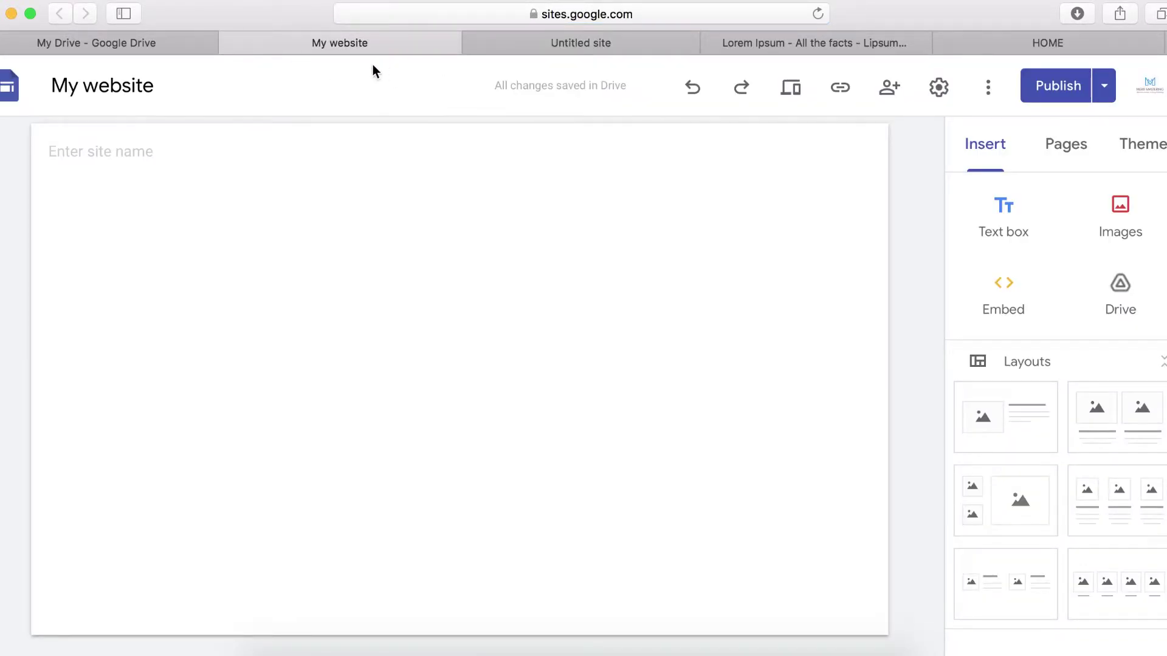
key("super+w")
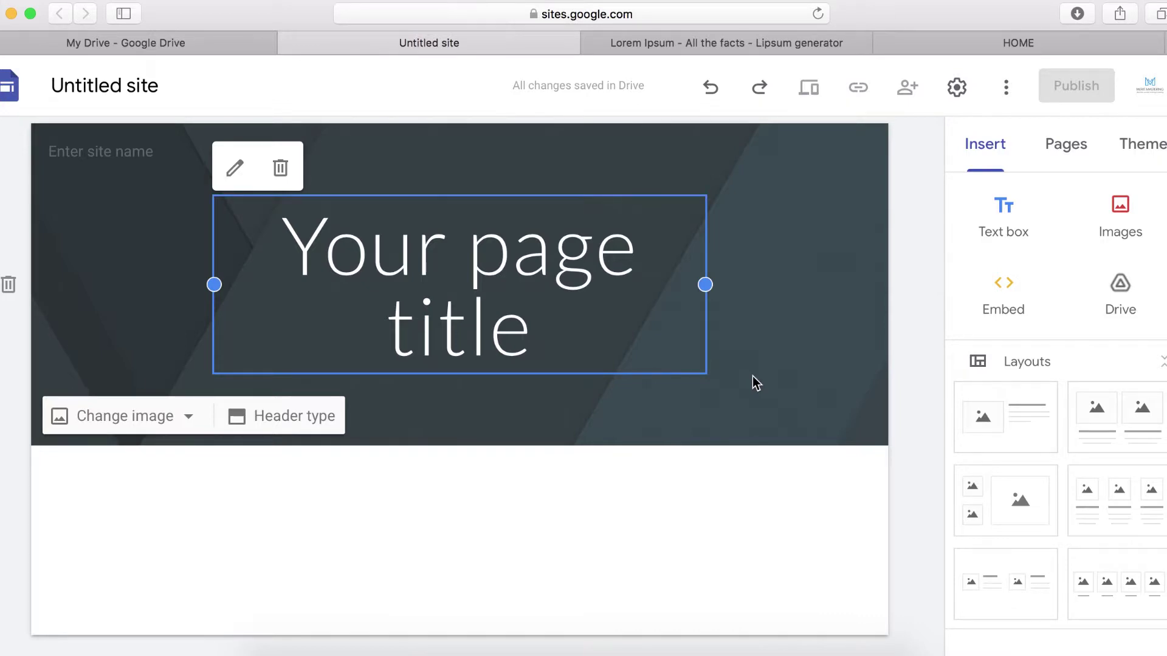
left_click(968, 46)
scroll(634, 520, "up", 7)
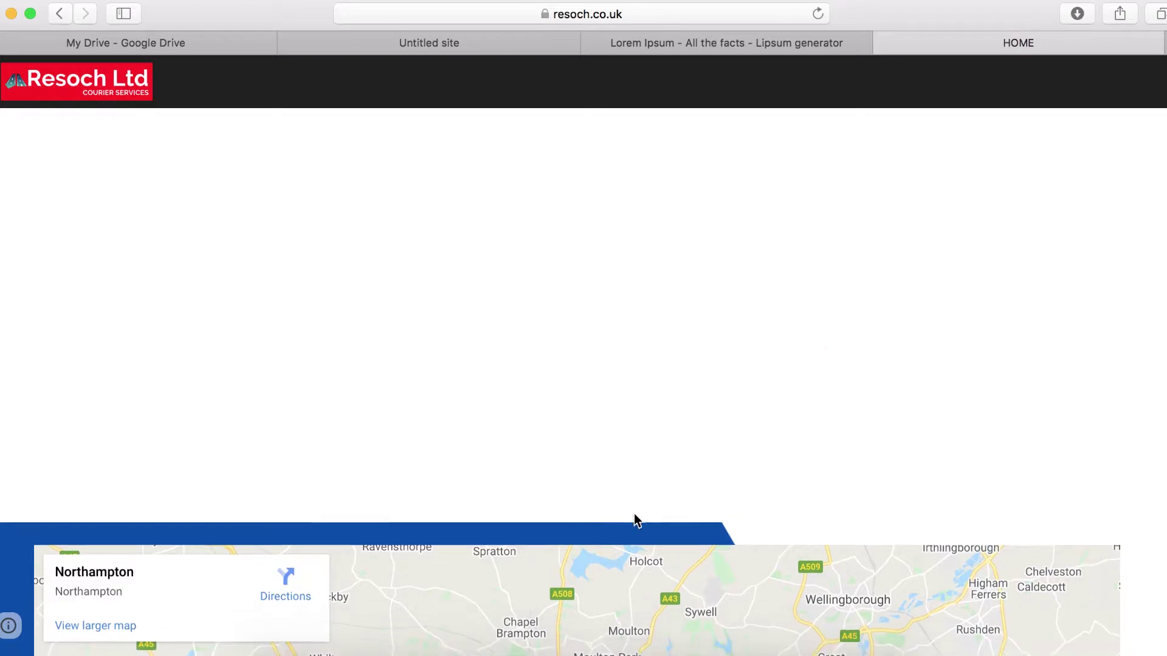
scroll(489, 321, "down", 15)
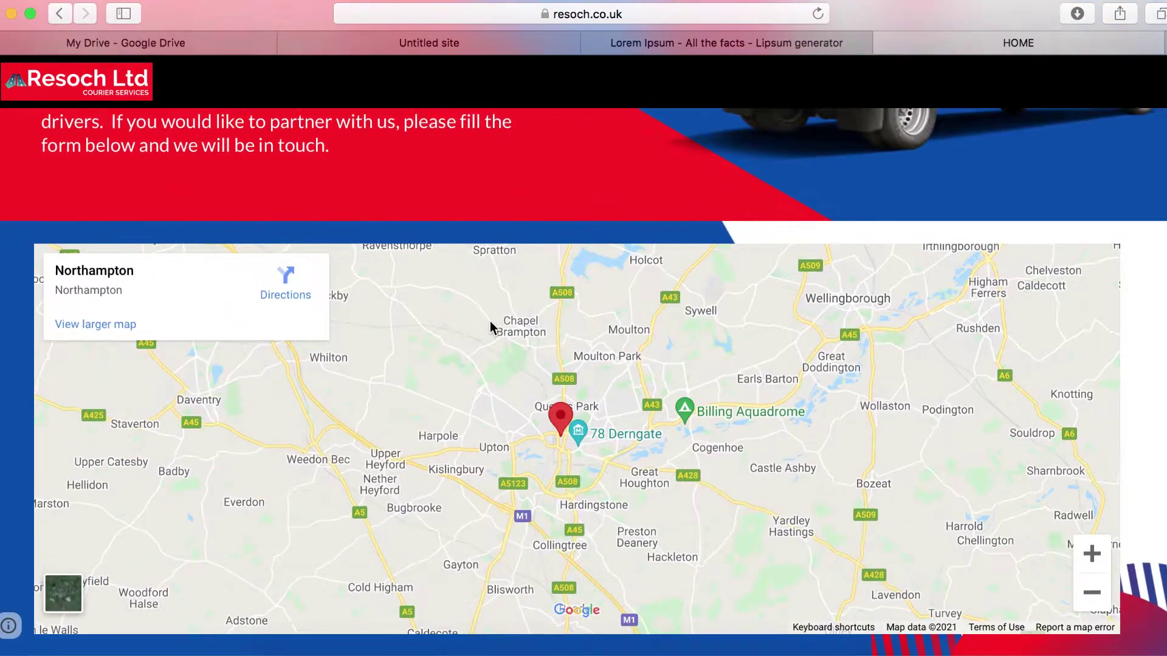
scroll(490, 321, "down", 10)
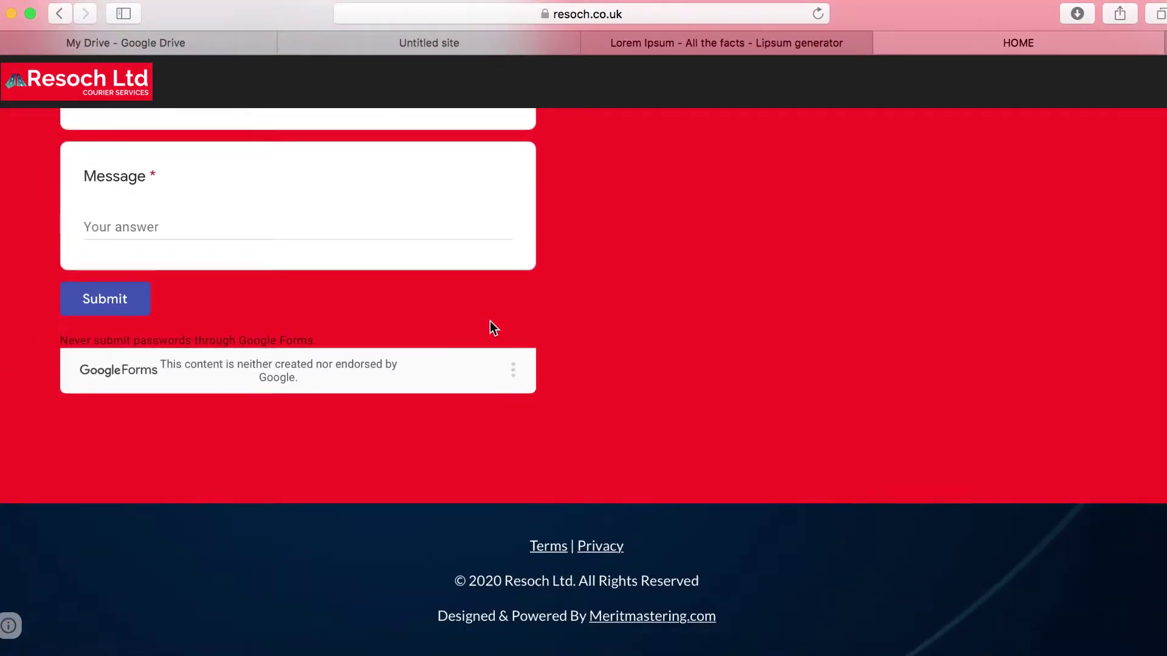
scroll(490, 321, "up", 10)
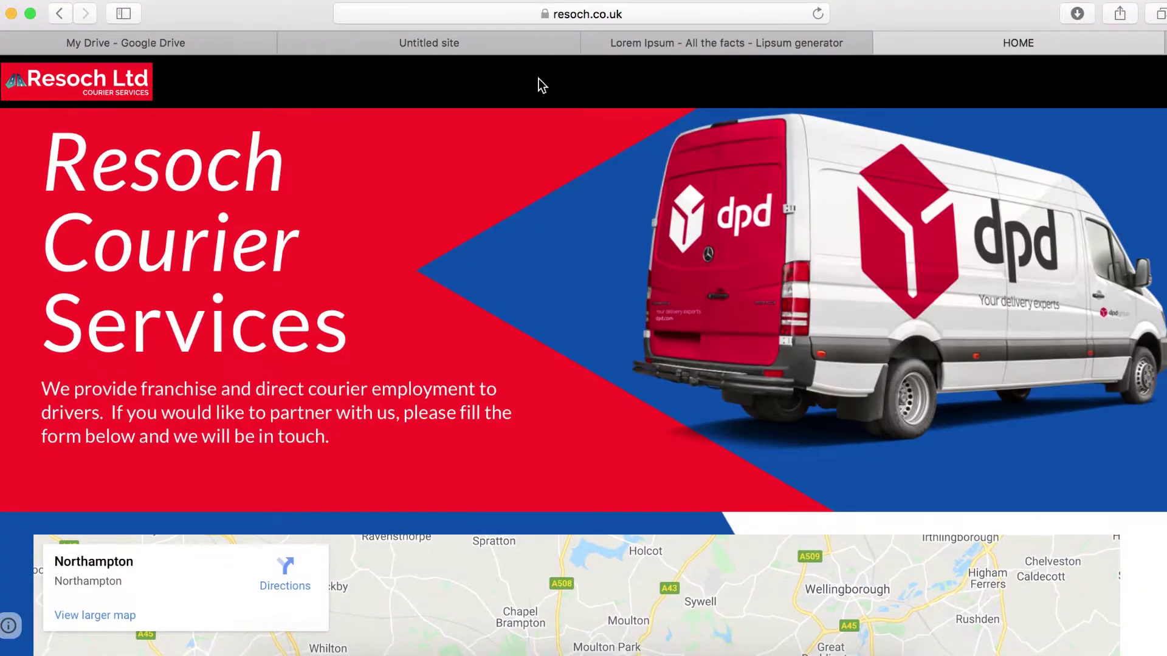
left_click(479, 46)
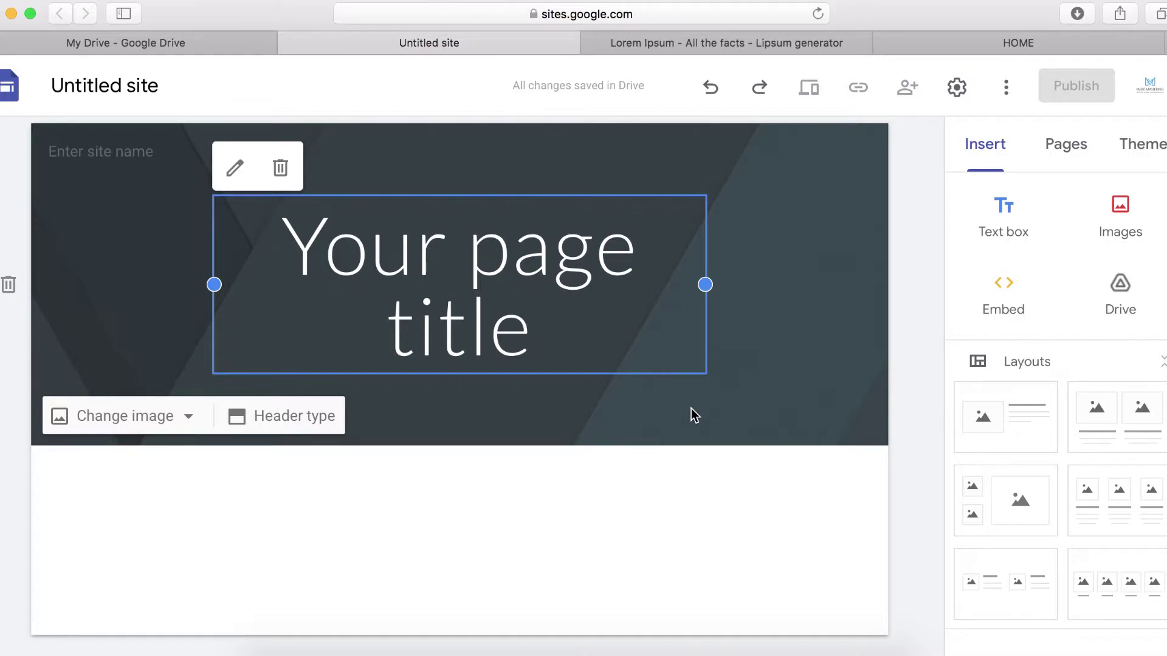
- Name the site 'My Fitness Website', dismissing the brand images dialog that opened
left_click(123, 153)
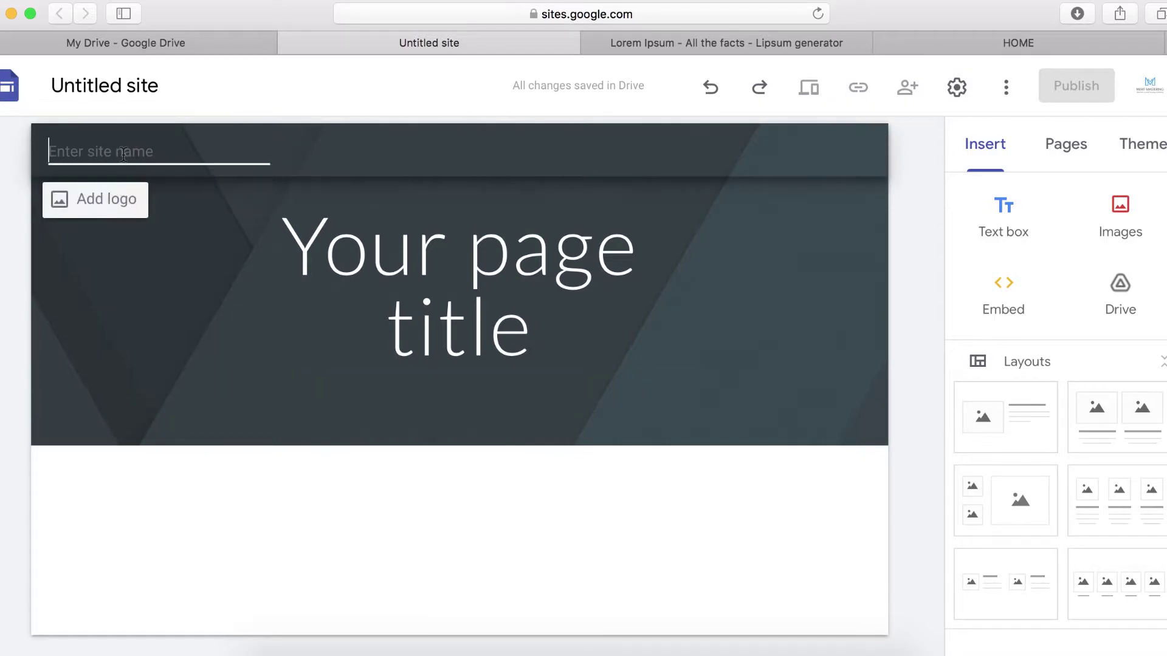
left_click(107, 201)
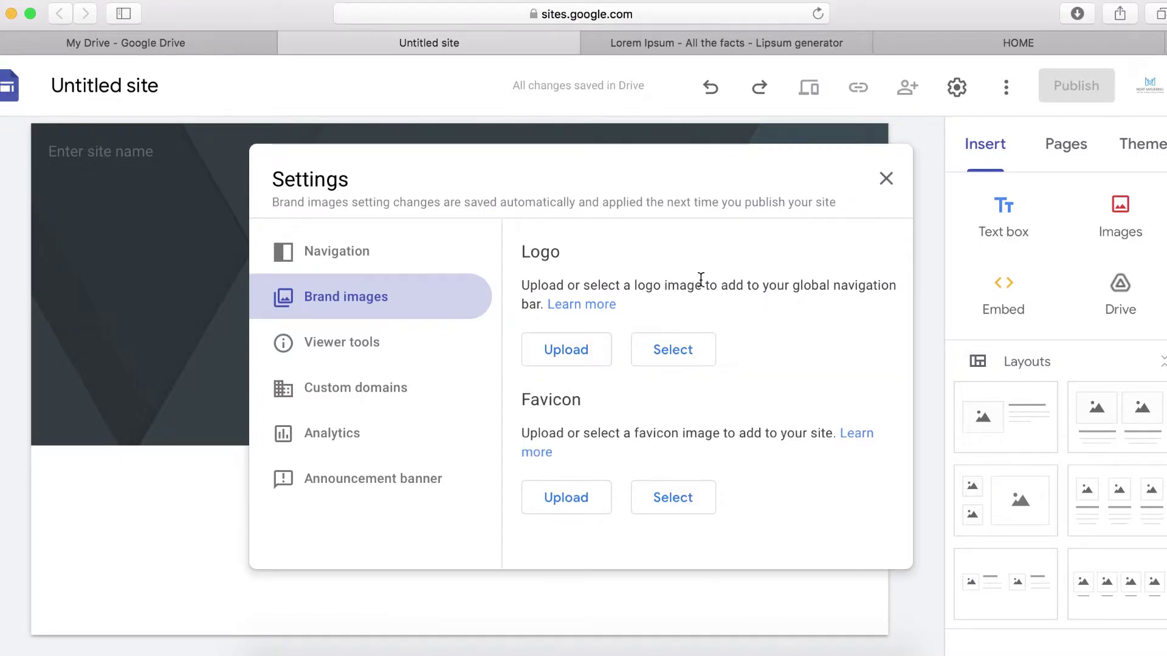
left_click(886, 179)
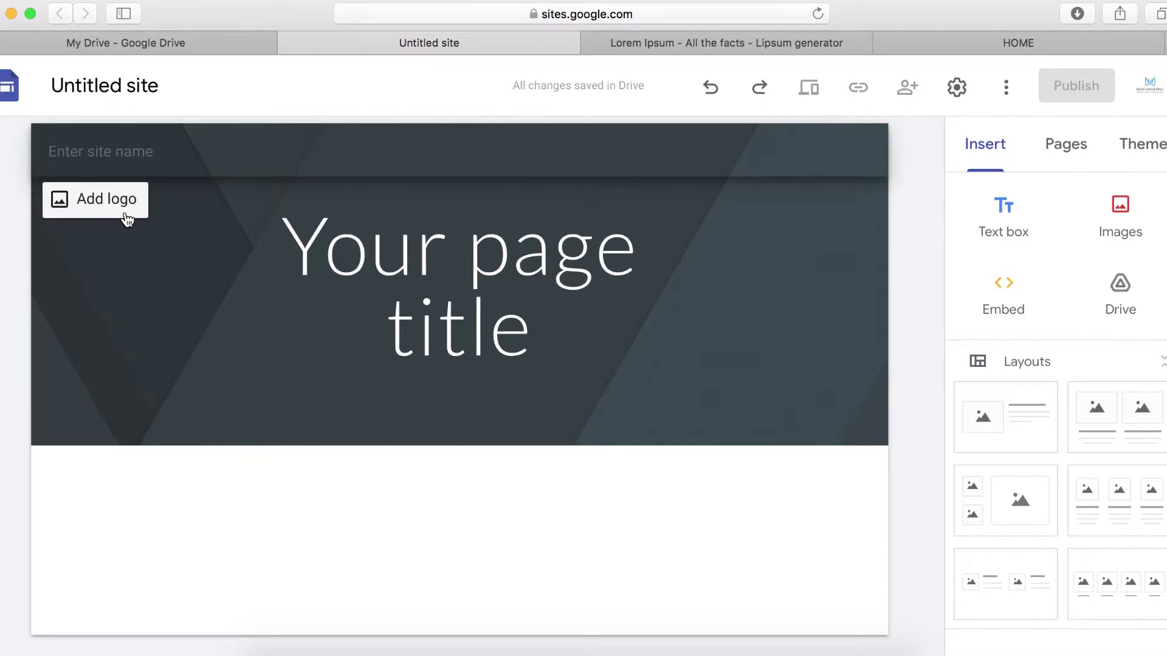
left_click(92, 158)
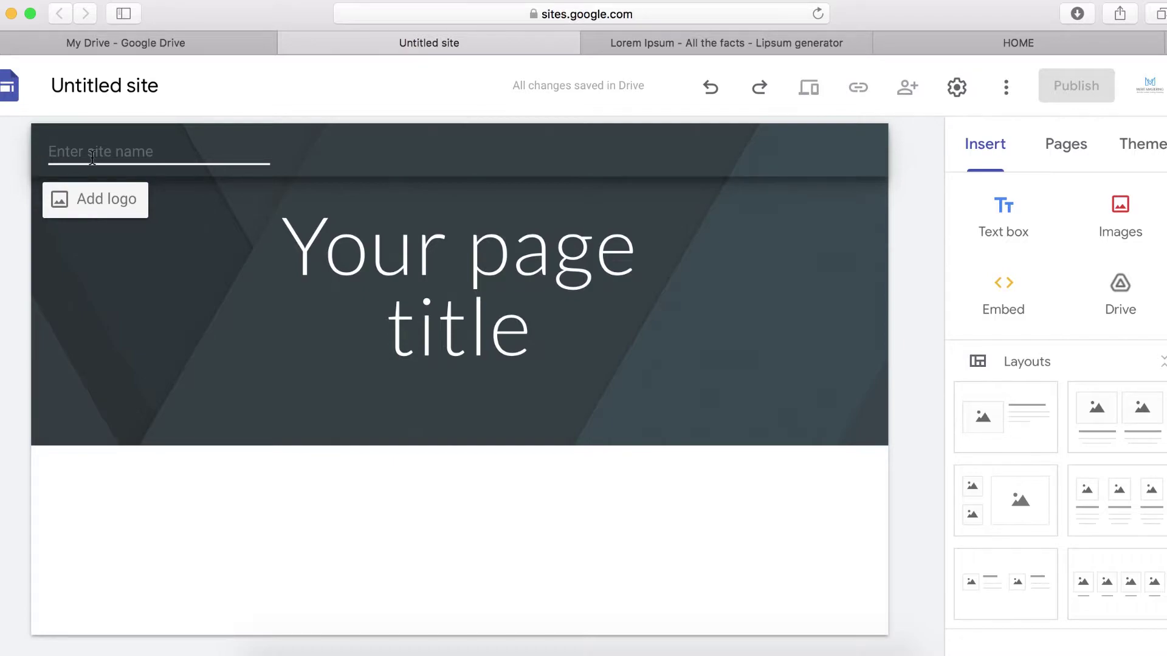
type("My Fitness ")
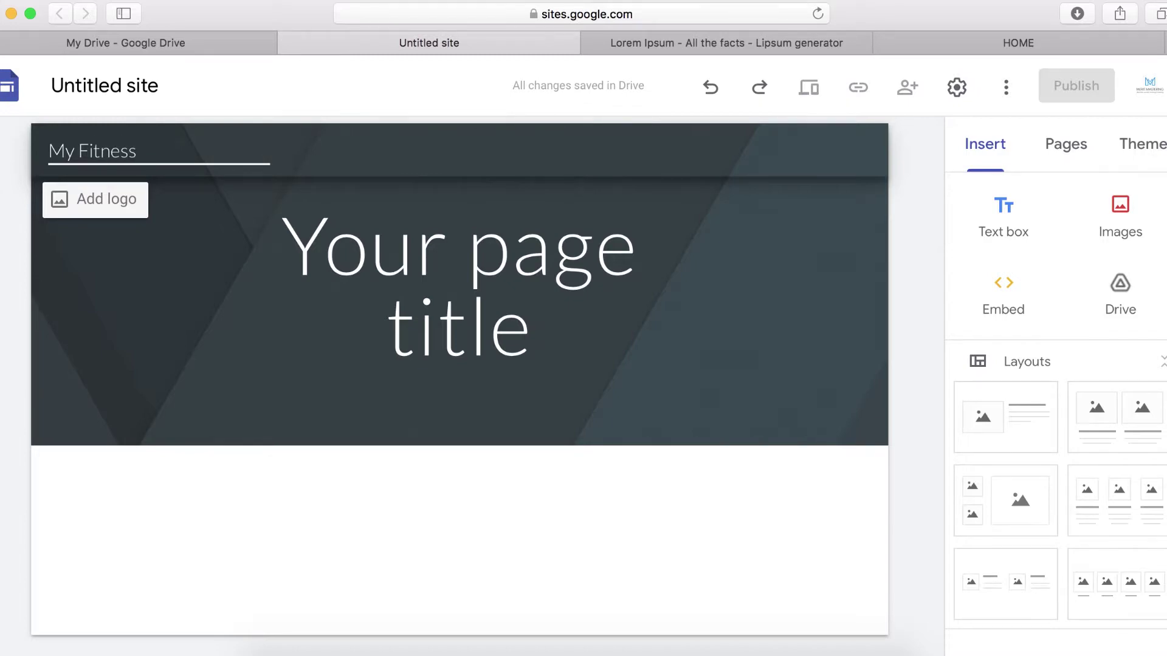
type("Website")
left_click(282, 249)
- Apply the Diplomat theme and set its custom colour to hex #37a000
left_click(165, 294)
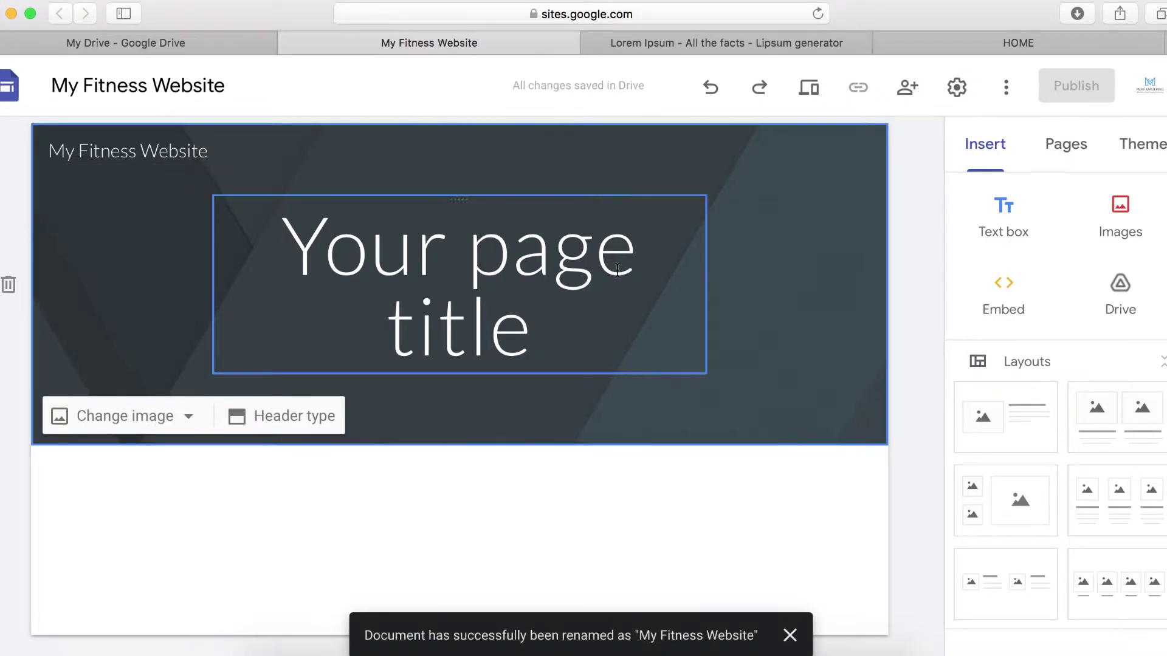
left_click(1149, 153)
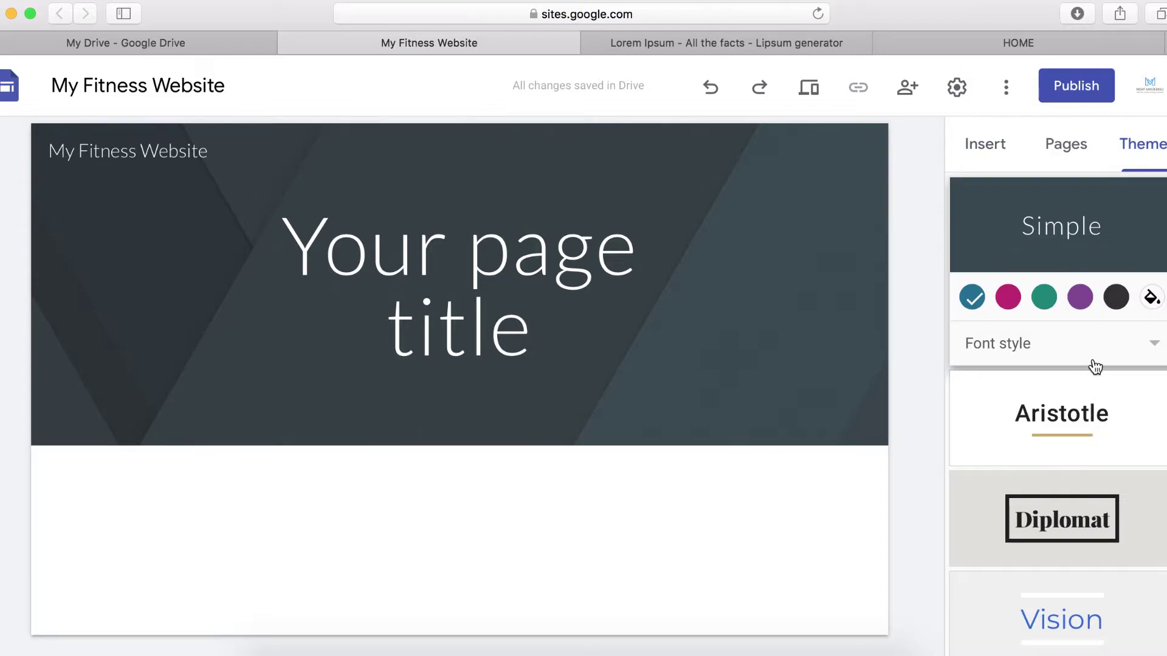
scroll(1094, 367, "down", 5)
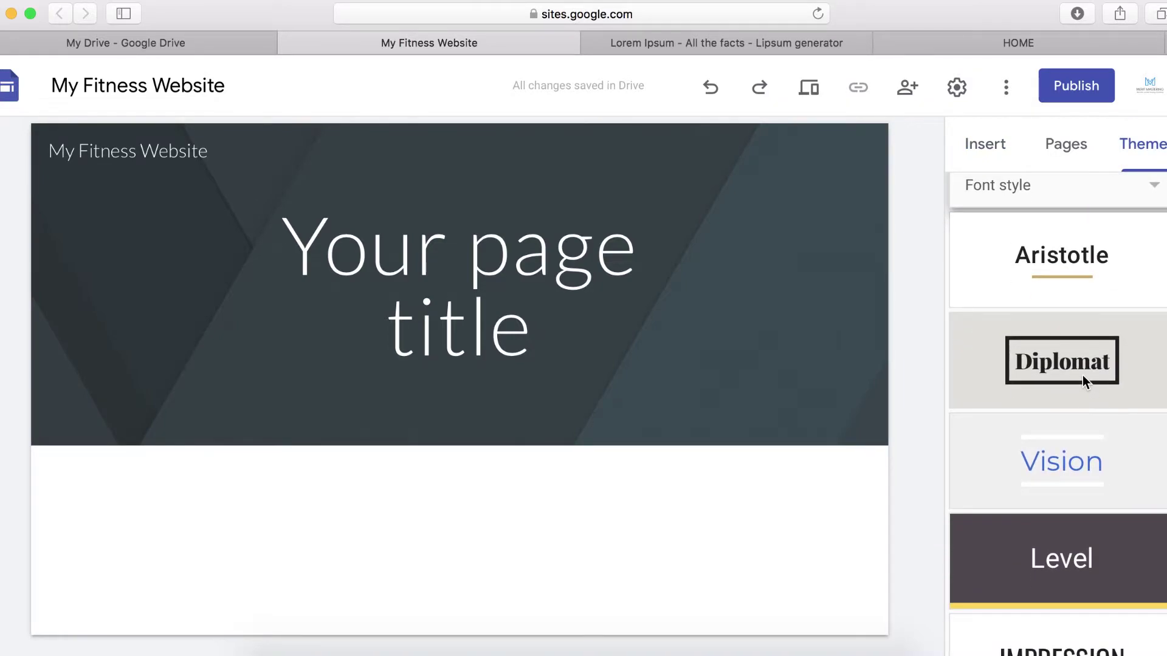
left_click(1083, 377)
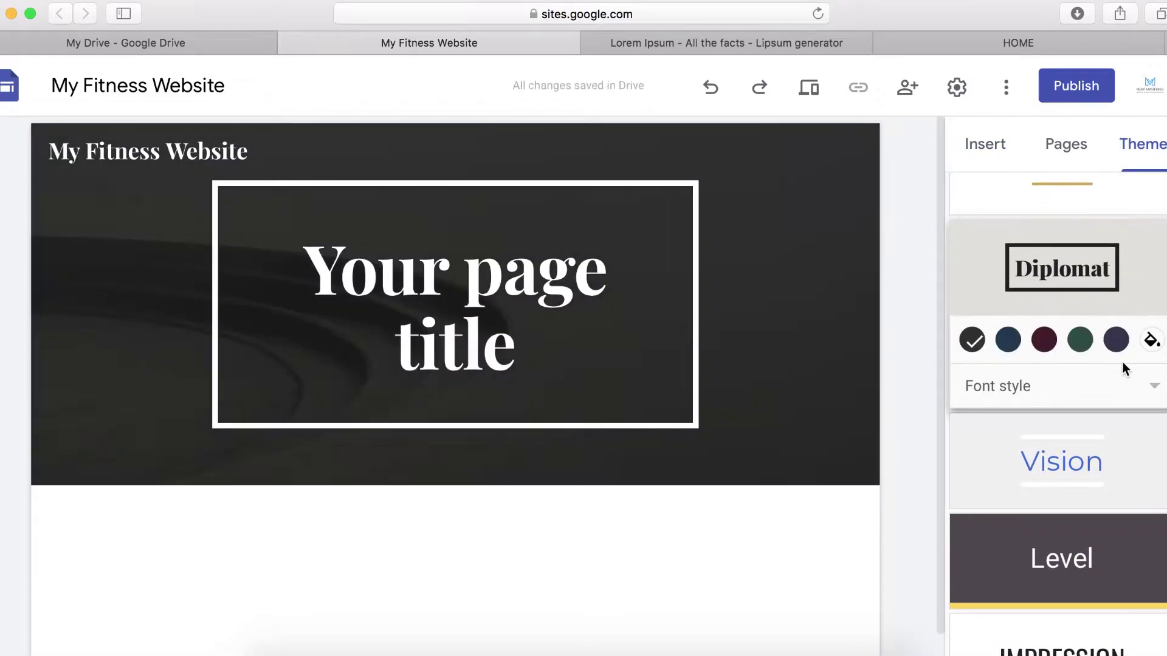
left_click(1152, 340)
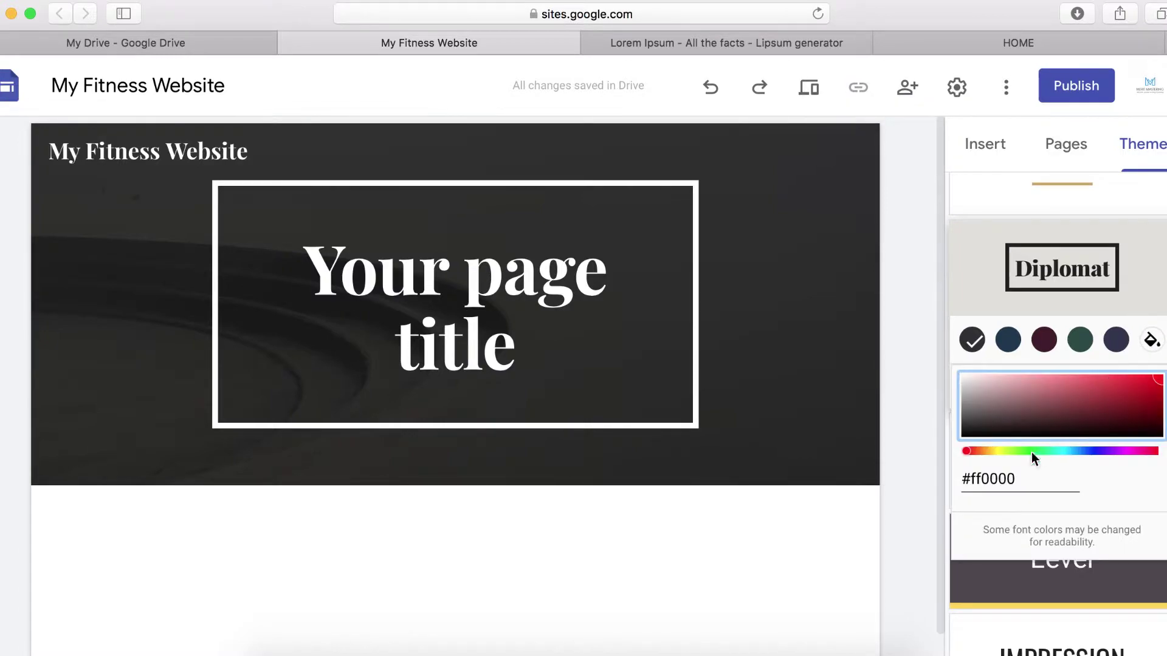
left_click(1017, 478)
left_click_drag(1017, 479, 975, 480)
key("BackSpace")
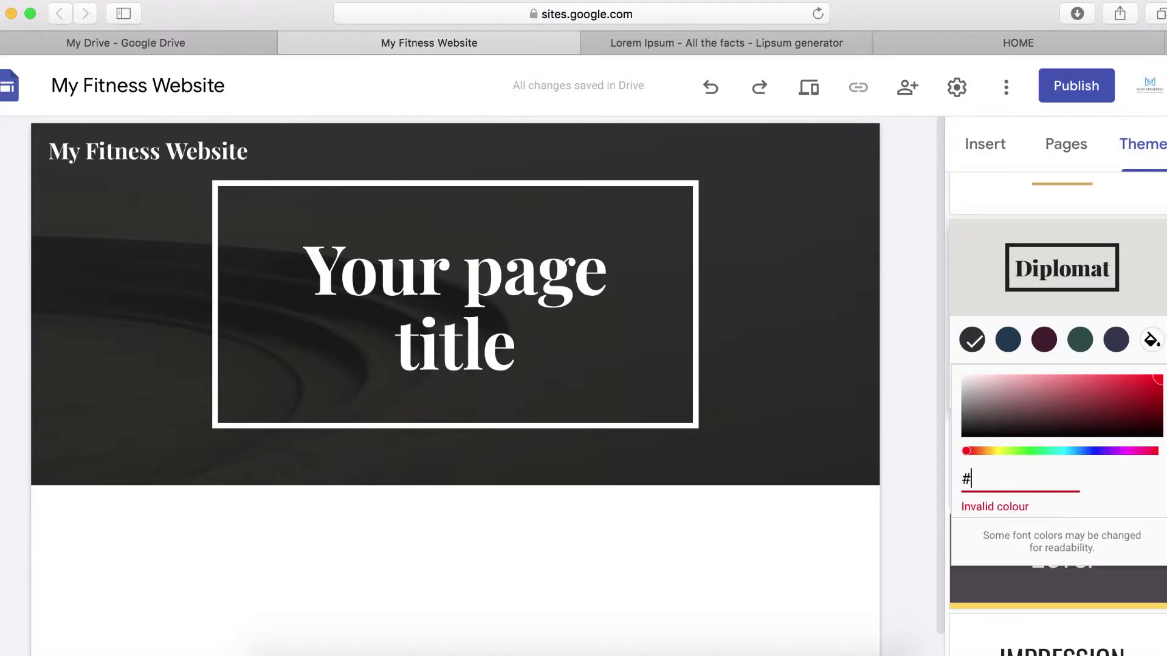
type("37a000")
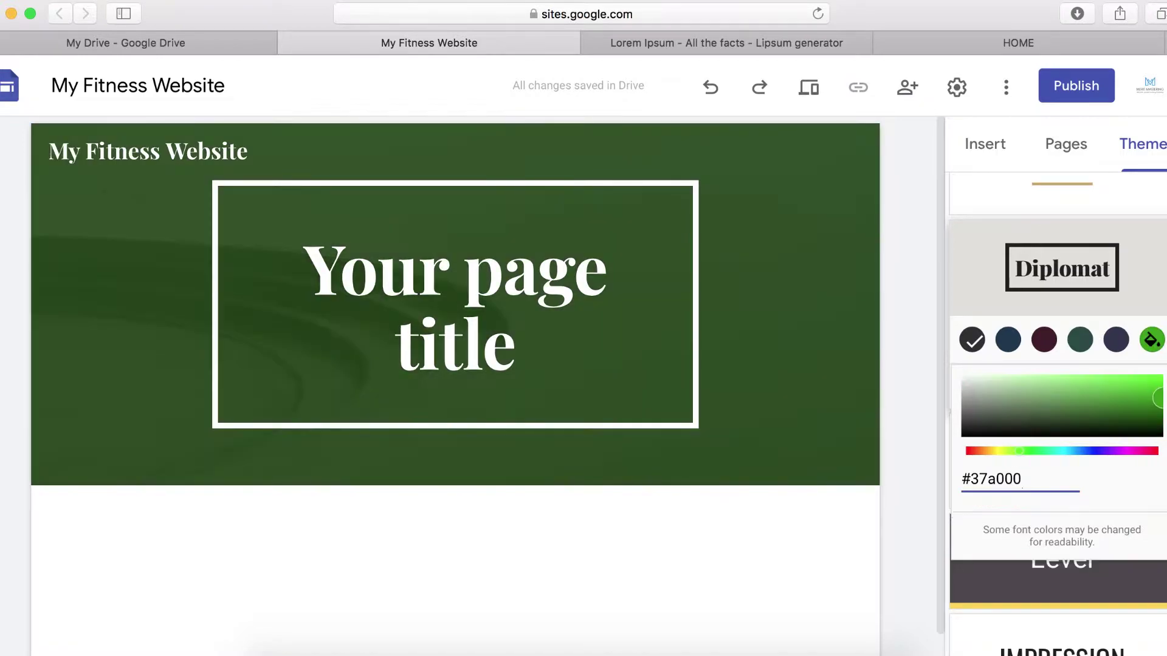
left_click(904, 540)
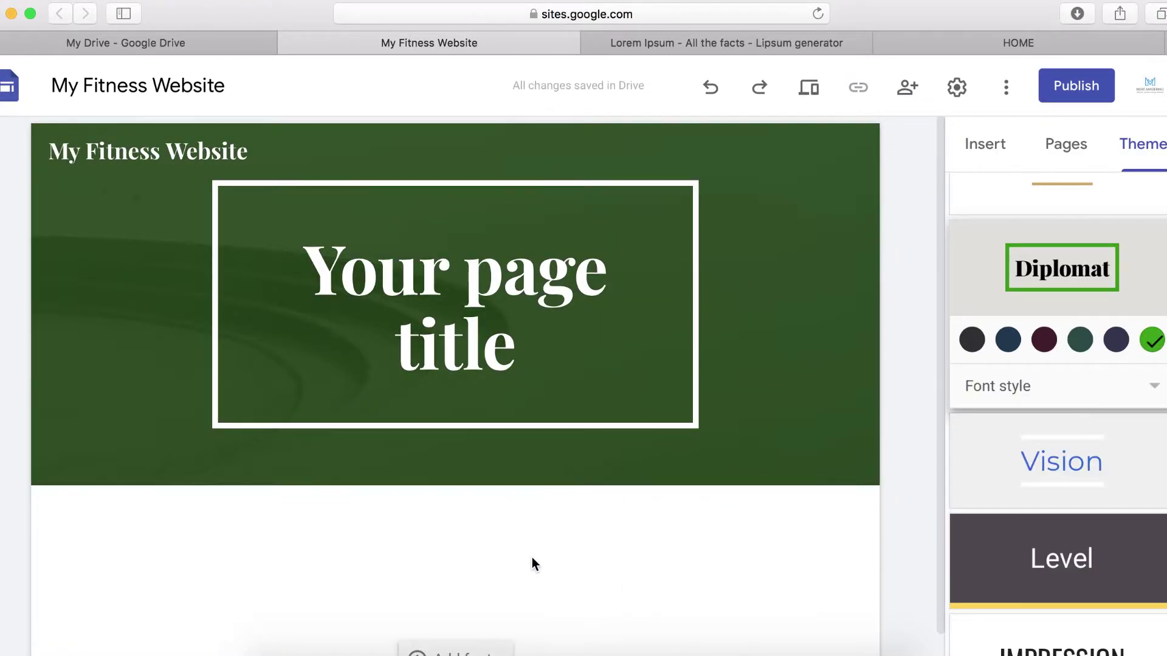
- Select the 'Your page title' placeholder text in the header
mouse_move(170, 417)
left_click(447, 415)
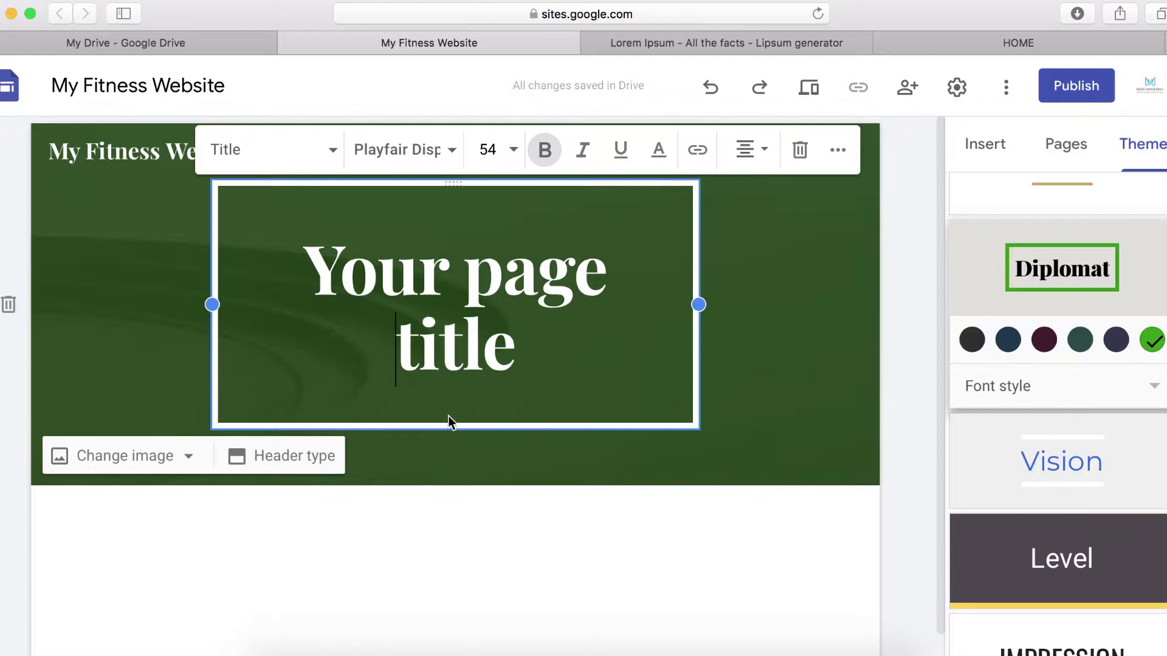
left_click(466, 309)
left_click_drag(518, 350, 326, 261)
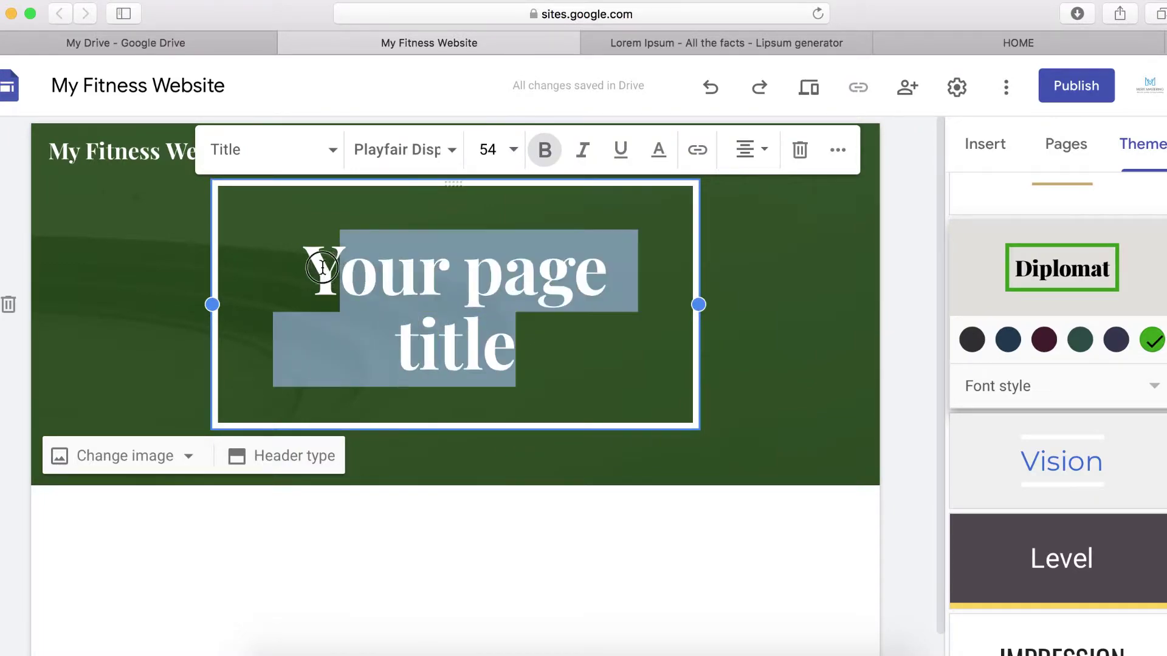
left_click_drag(547, 364, 302, 275)
left_click(516, 352)
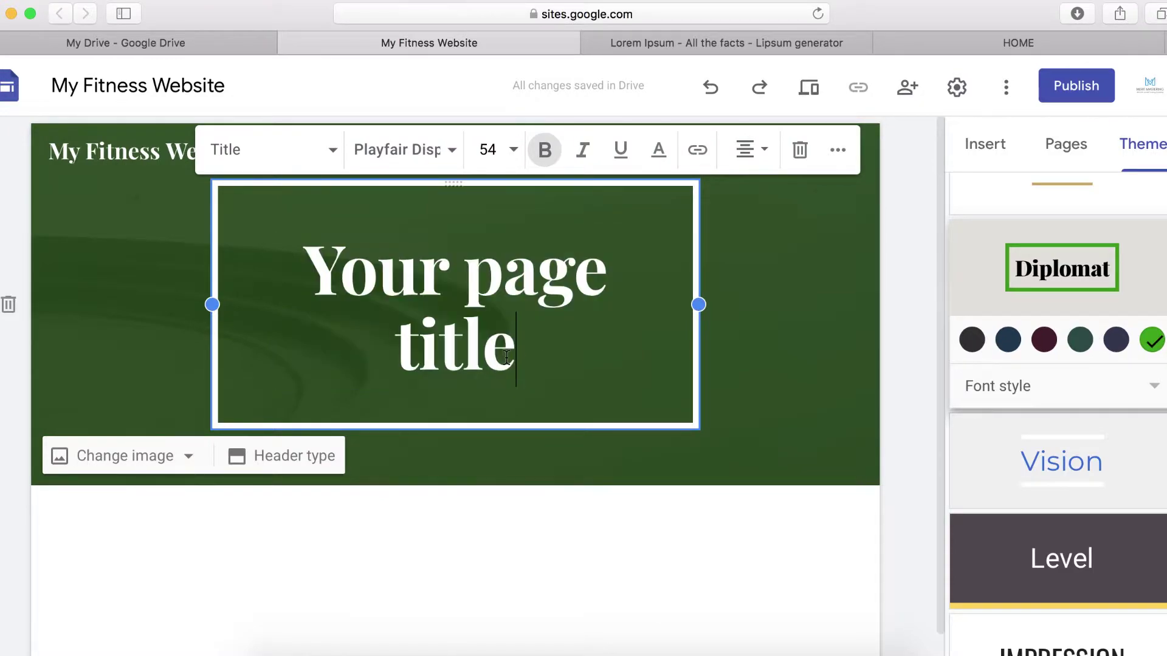
- Copy the Lorem Ipsum heading and quotes from lipsum.com and return to the site editor
left_click(724, 42)
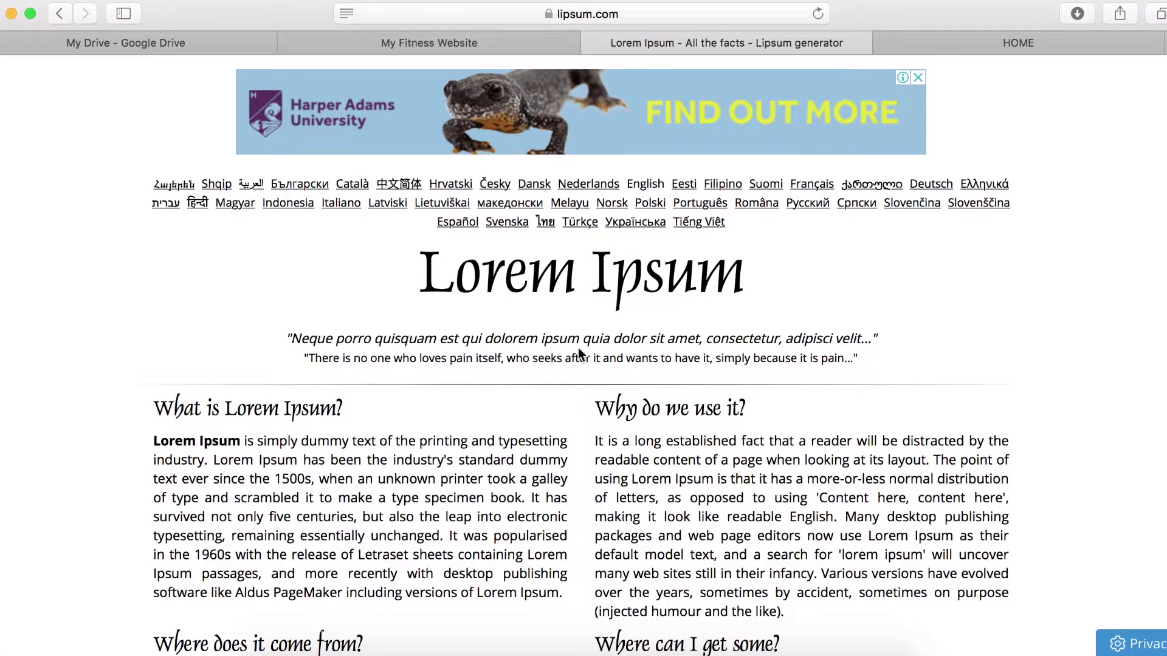
left_click(871, 364)
left_click_drag(872, 365, 419, 271)
right_click(486, 272)
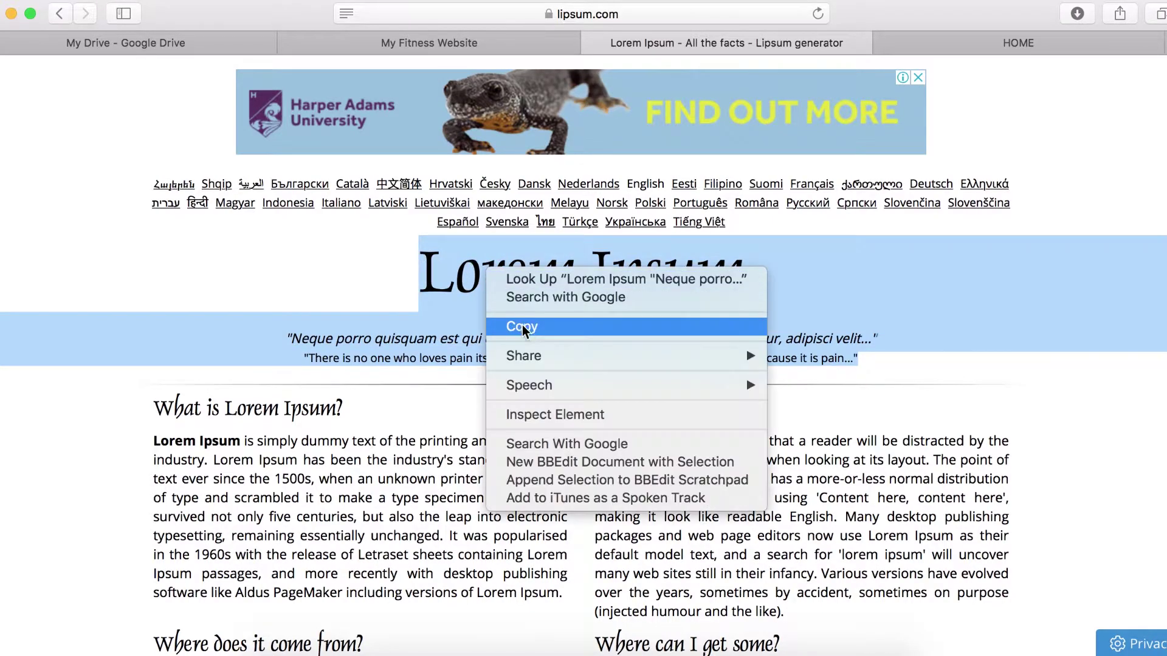
left_click(523, 325)
left_click(401, 43)
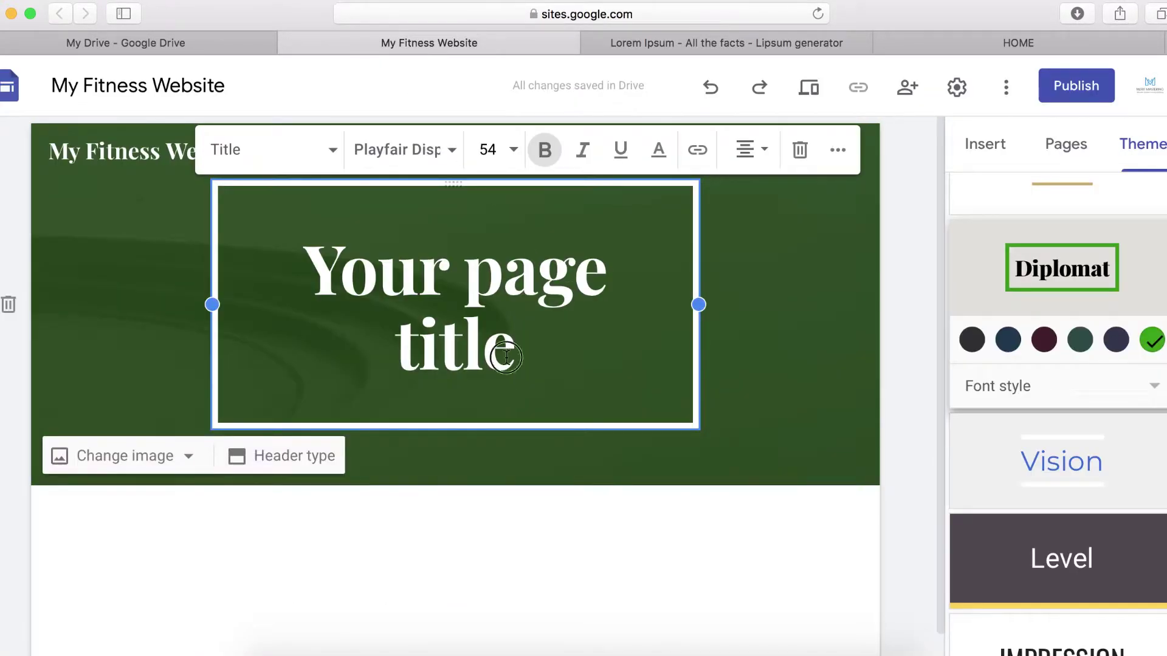
- Paste the Lorem Ipsum text over the title, set the quotes to size 24, and widen the box
left_click_drag(516, 362, 326, 274)
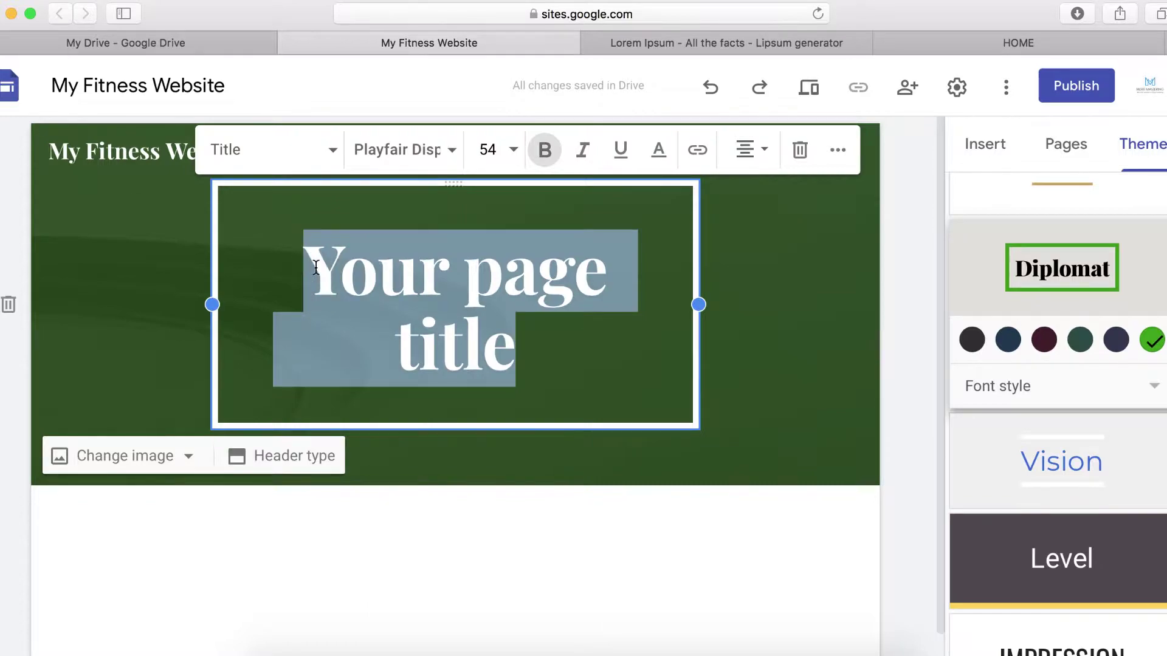
key("super+v")
key("alt+shift+Up")
key("alt+shift+Up")
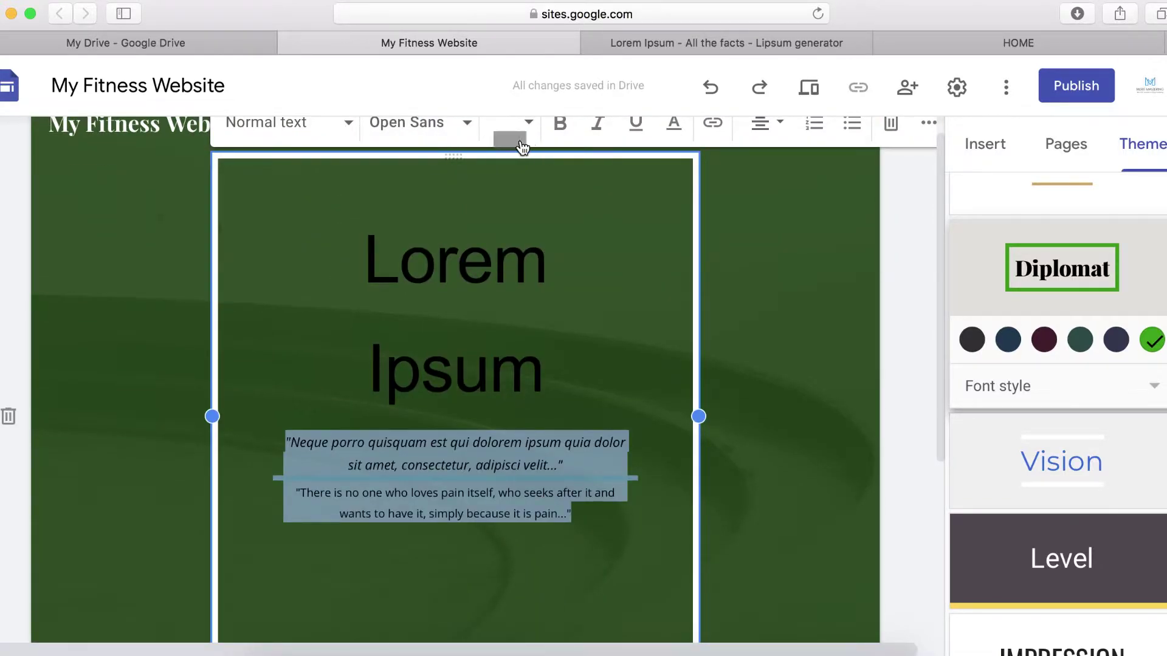
left_click(528, 124)
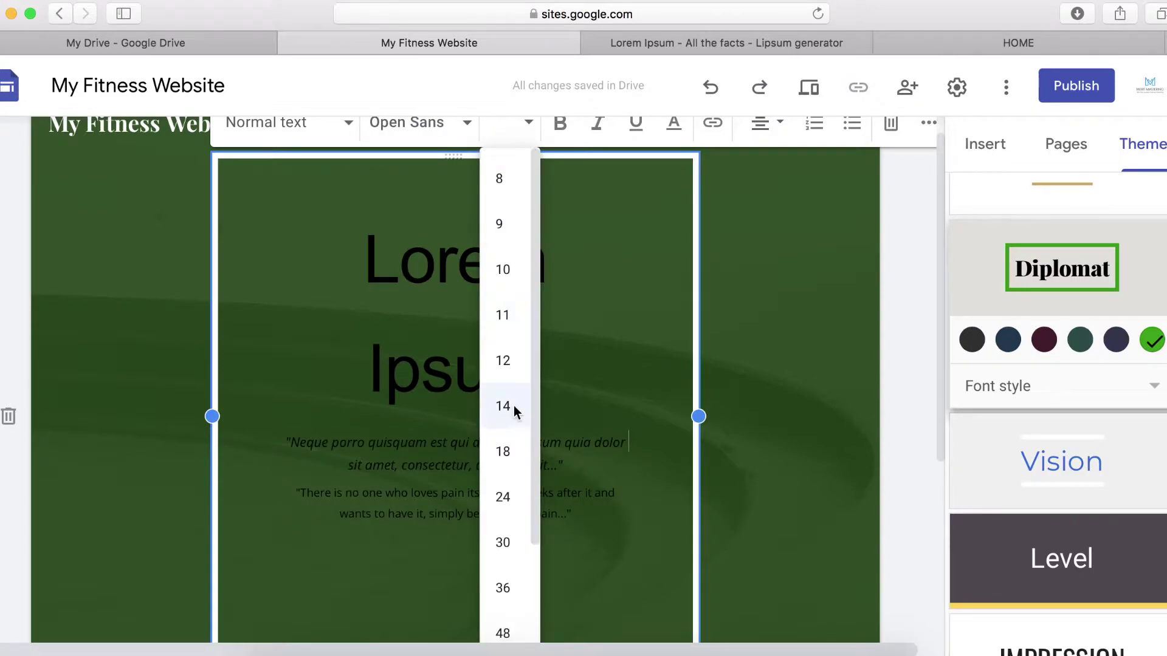
left_click(509, 514)
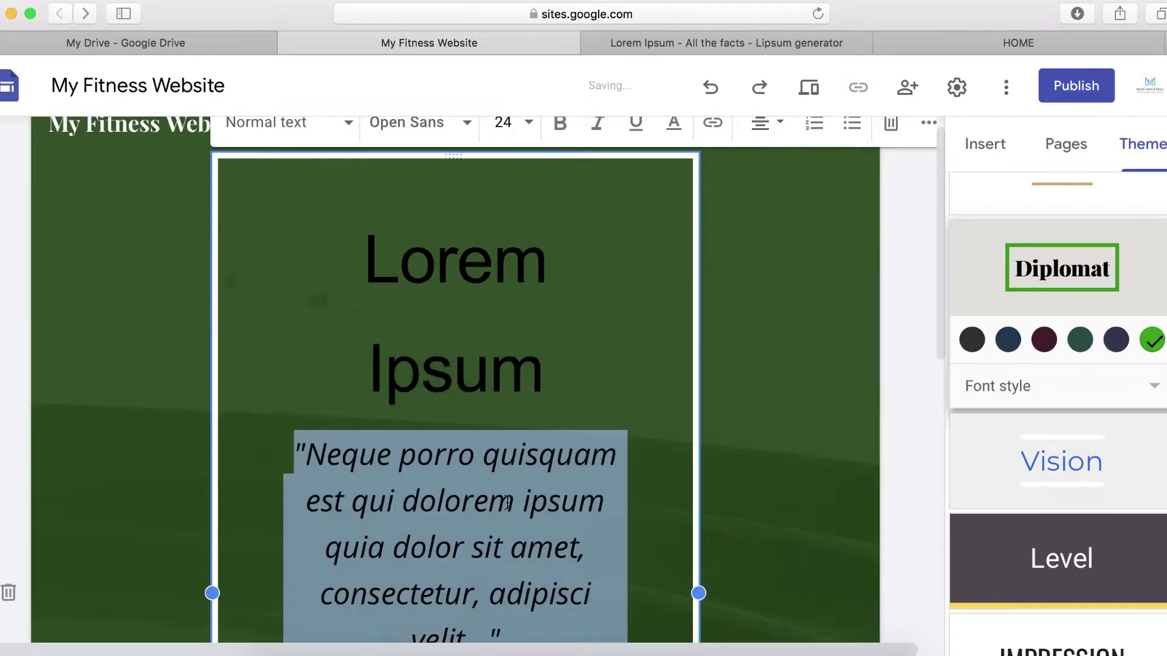
scroll(587, 499, "down", 2)
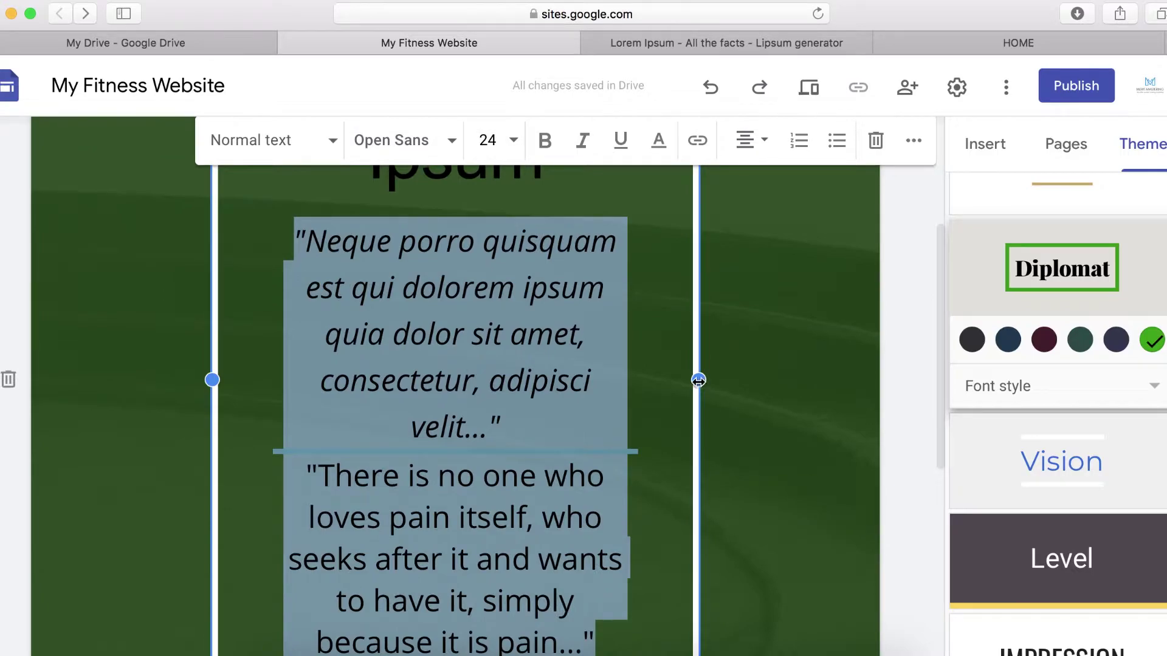
left_click_drag(699, 380, 909, 377)
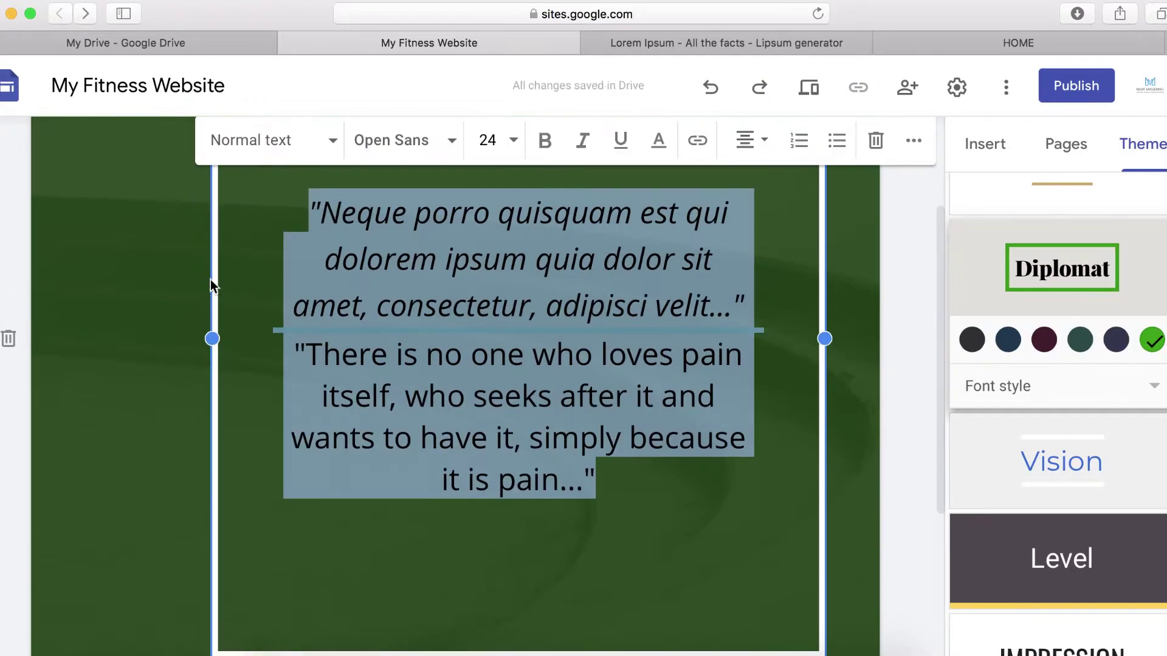
left_click_drag(212, 338, 3, 341)
scroll(434, 295, "up", 5)
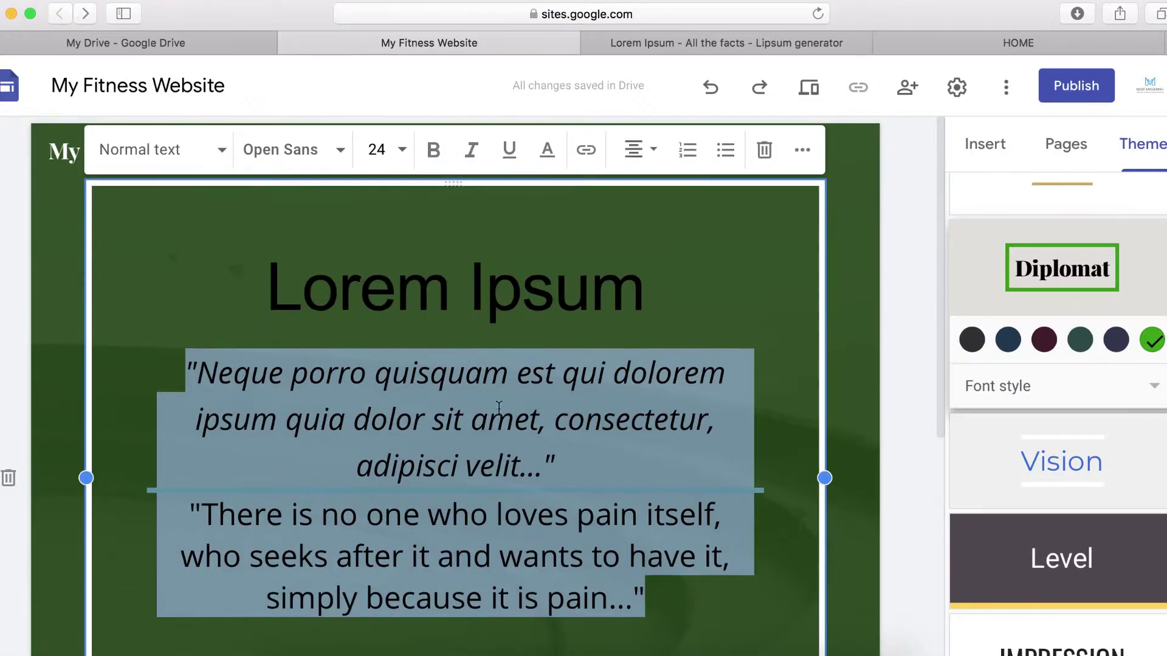
- Change the Lorem Ipsum heading font to Impact and enlarge it to size 96
triple_click(434, 295)
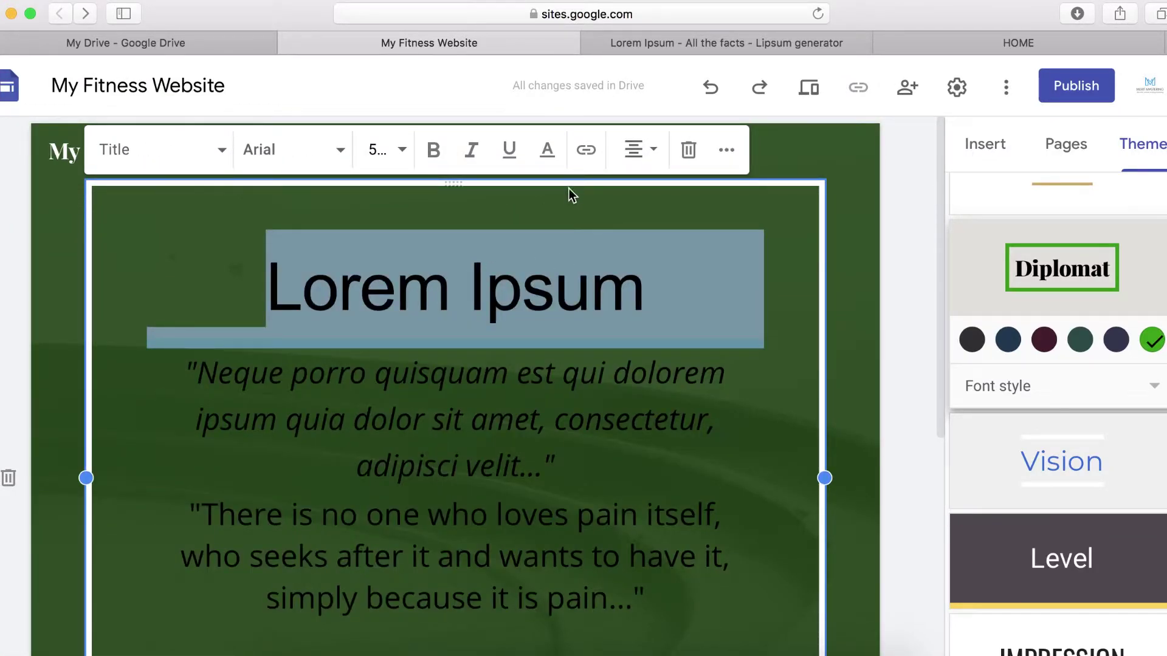
left_click(341, 156)
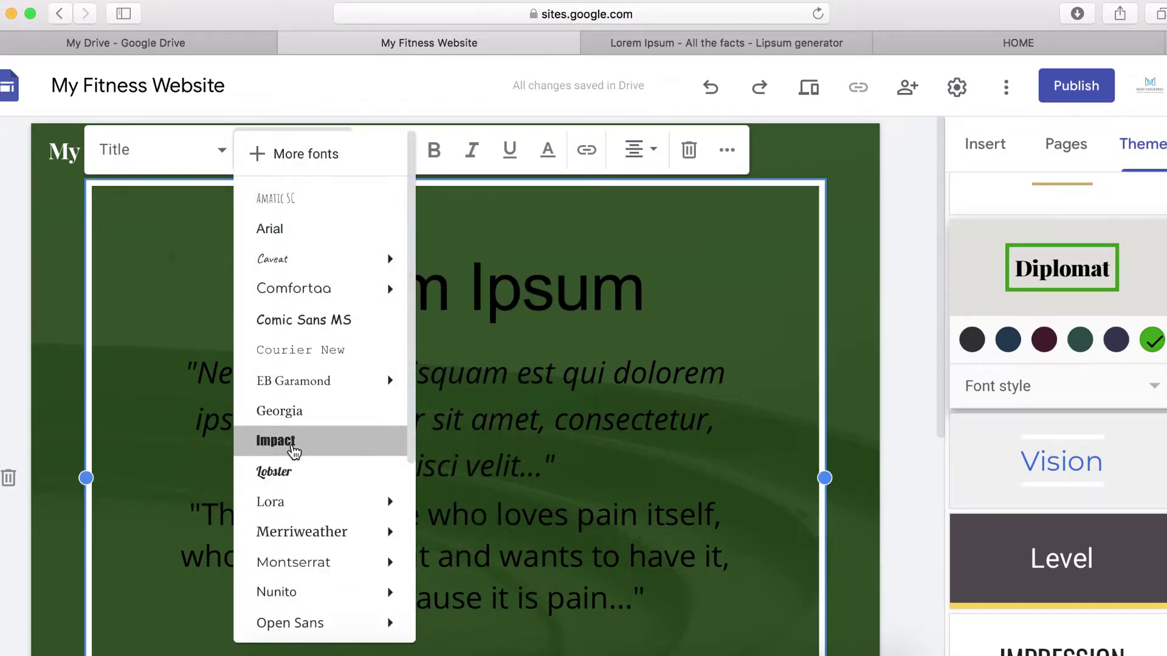
left_click(294, 451)
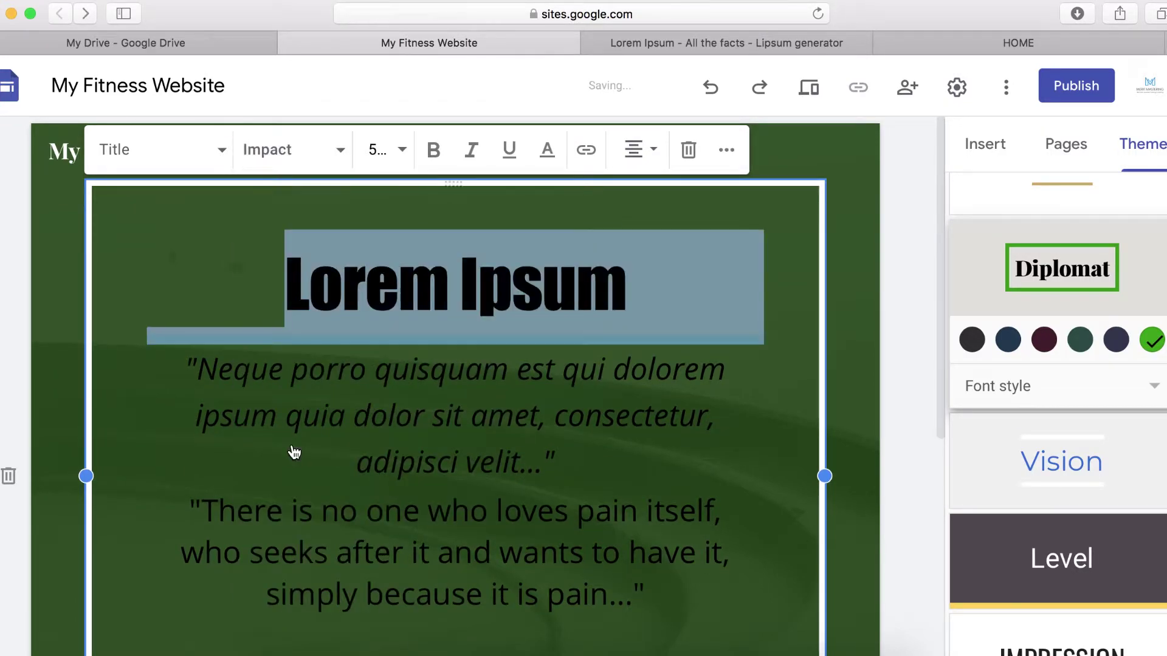
left_click(403, 151)
left_click(384, 479)
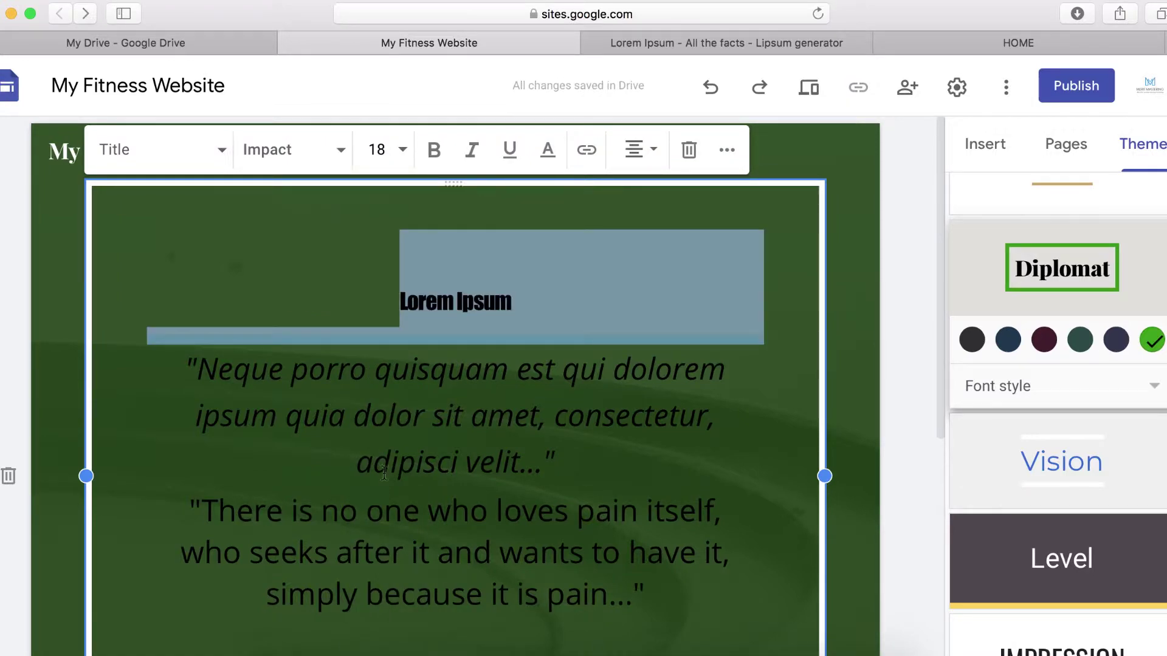
left_click(403, 149)
scroll(411, 472, "down", 3)
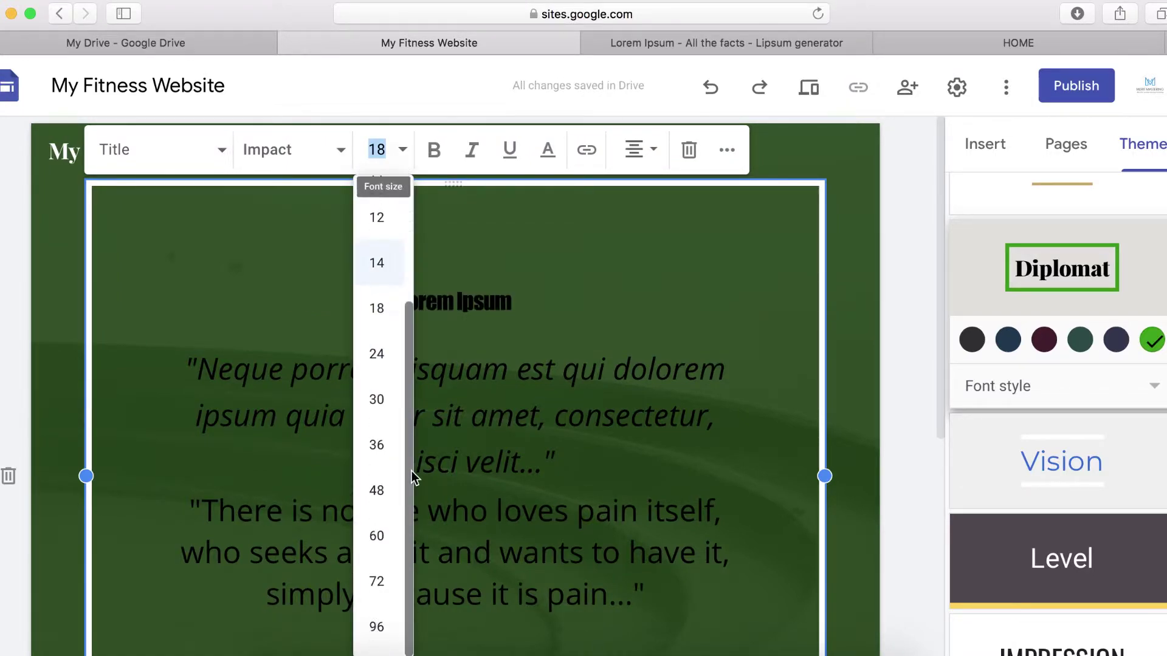
scroll(411, 472, "down", 5)
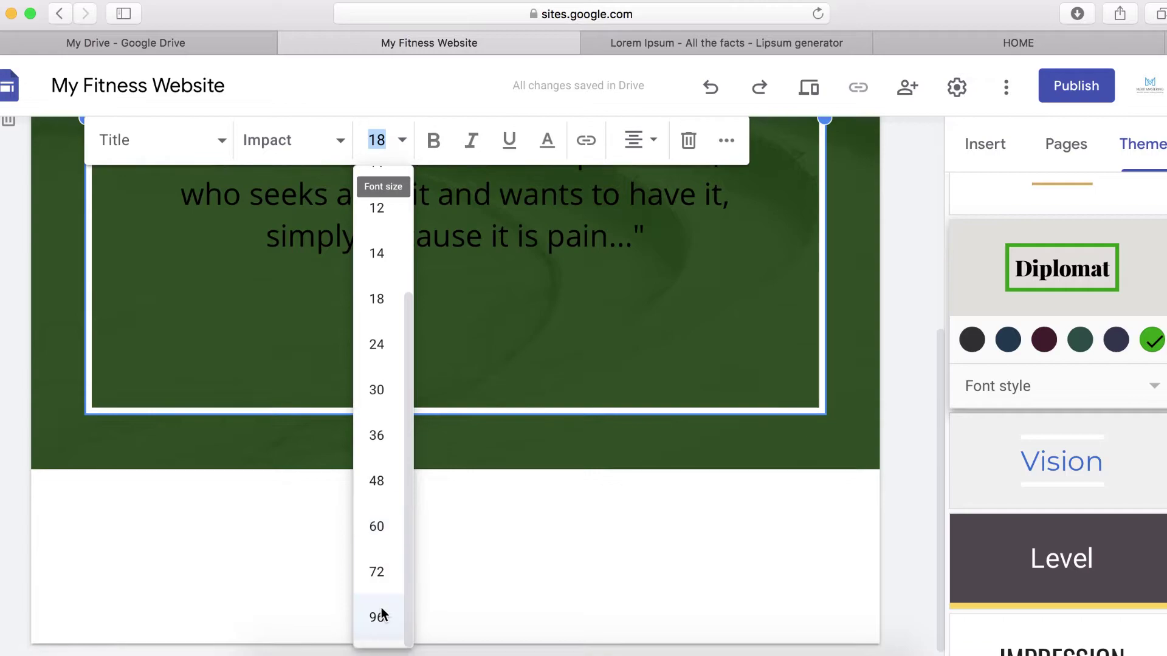
left_click(377, 619)
- Reduce the Lorem Ipsum heading to size 60
scroll(494, 452, "up", 5)
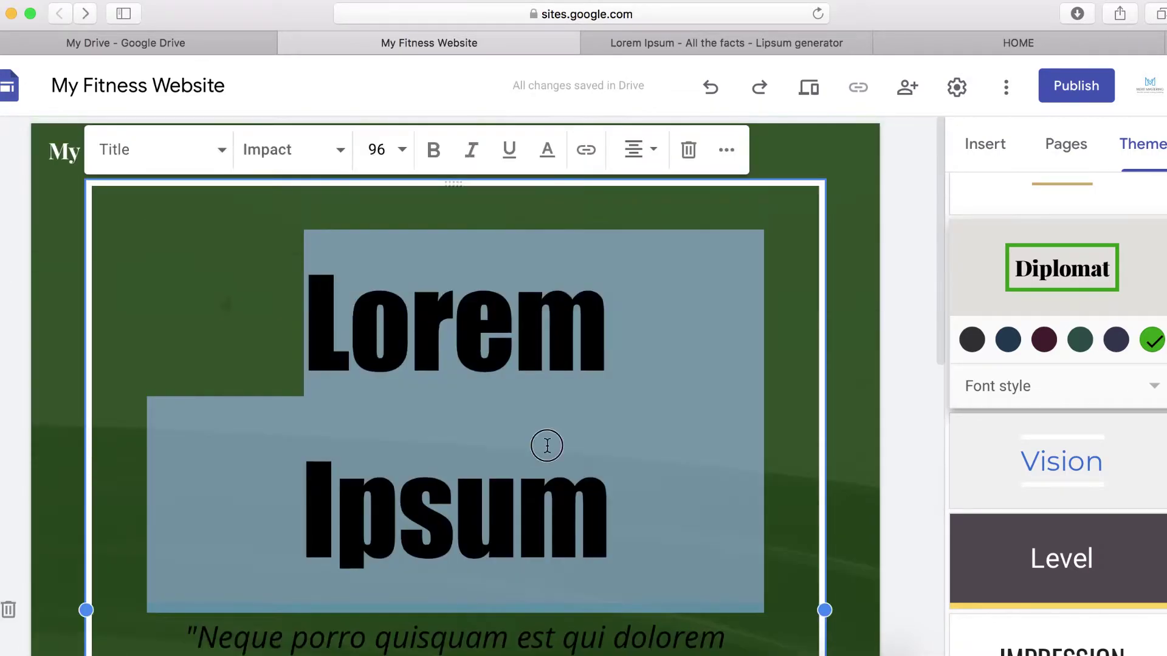
left_click(334, 396)
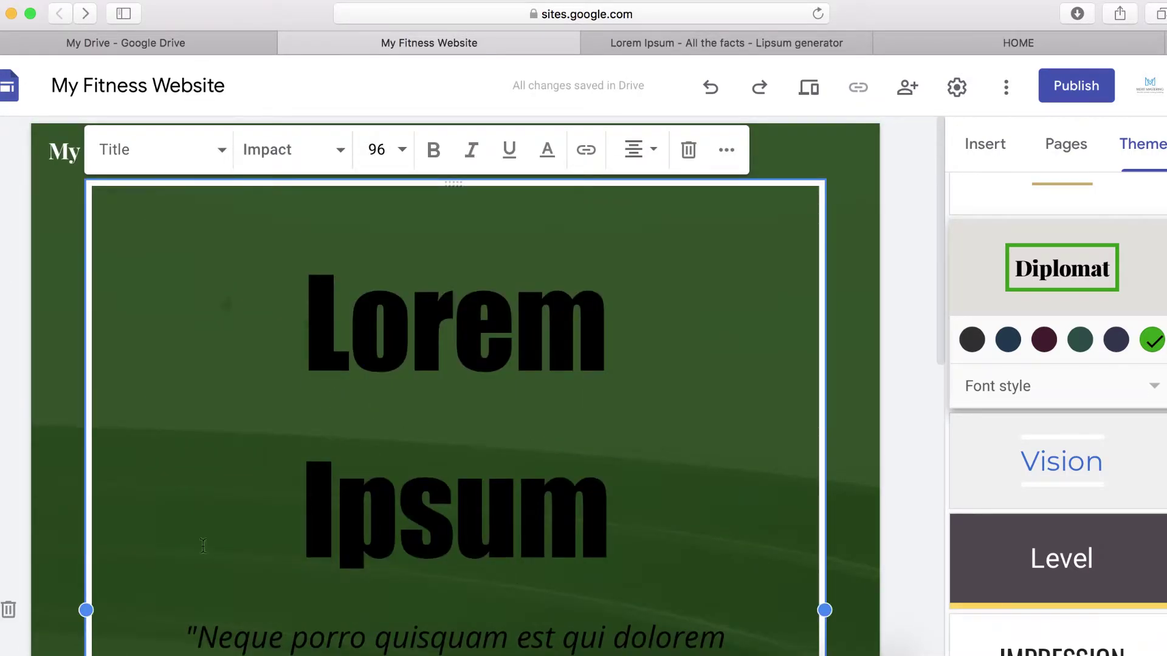
left_click_drag(83, 617, 18, 611)
triple_click(518, 429)
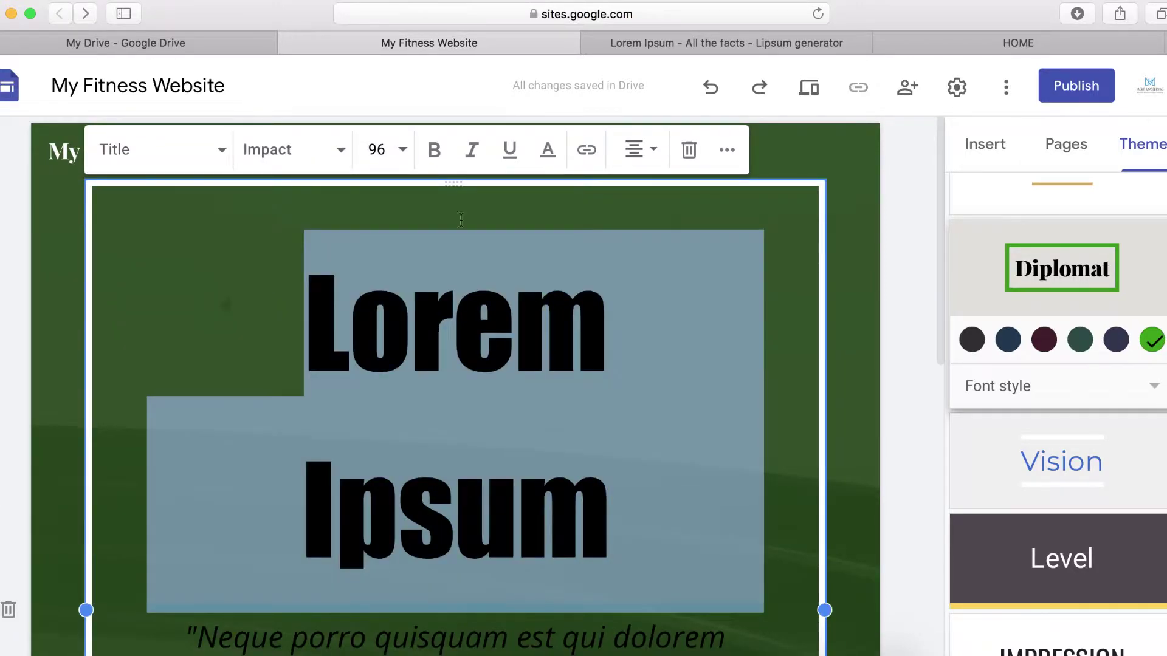
left_click(394, 151)
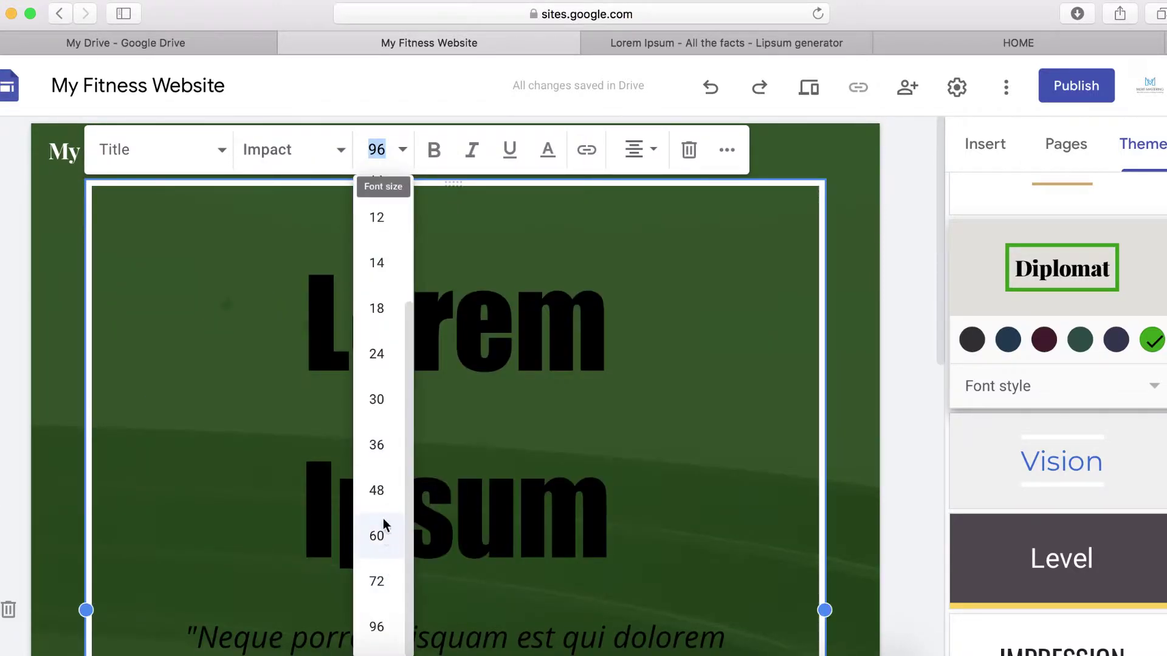
left_click(376, 537)
- Delete the empty line and trailing quote mark below the quotes
left_click(504, 472)
scroll(524, 563, "down", 5)
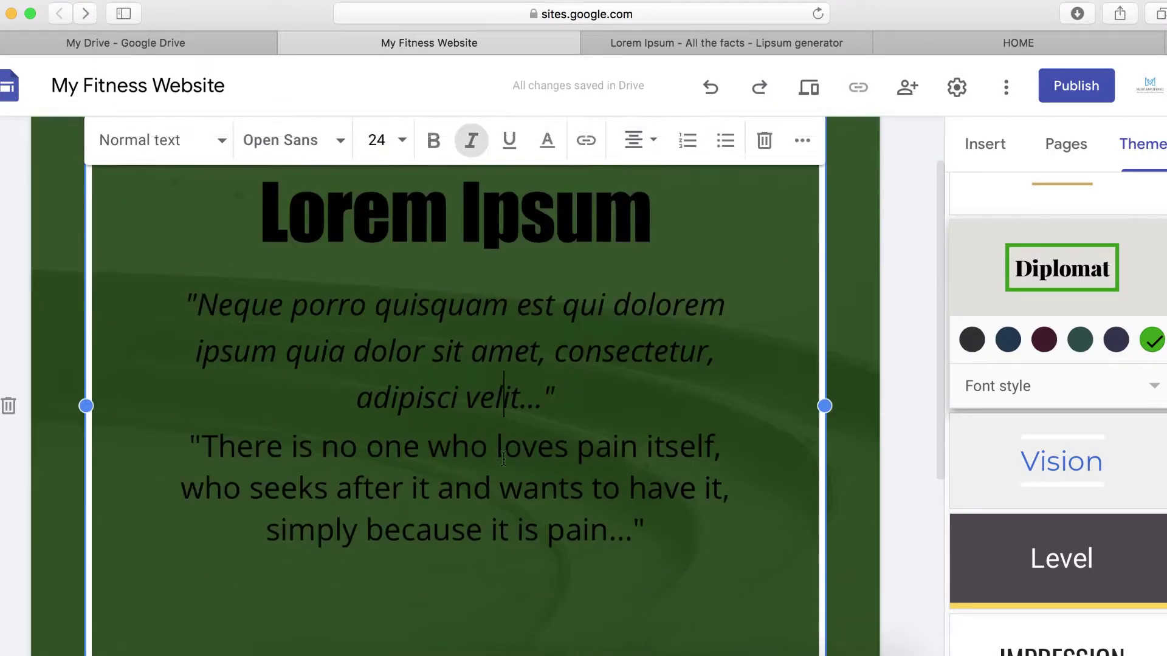
left_click(521, 480)
key("BackSpace")
key("BackSpace")
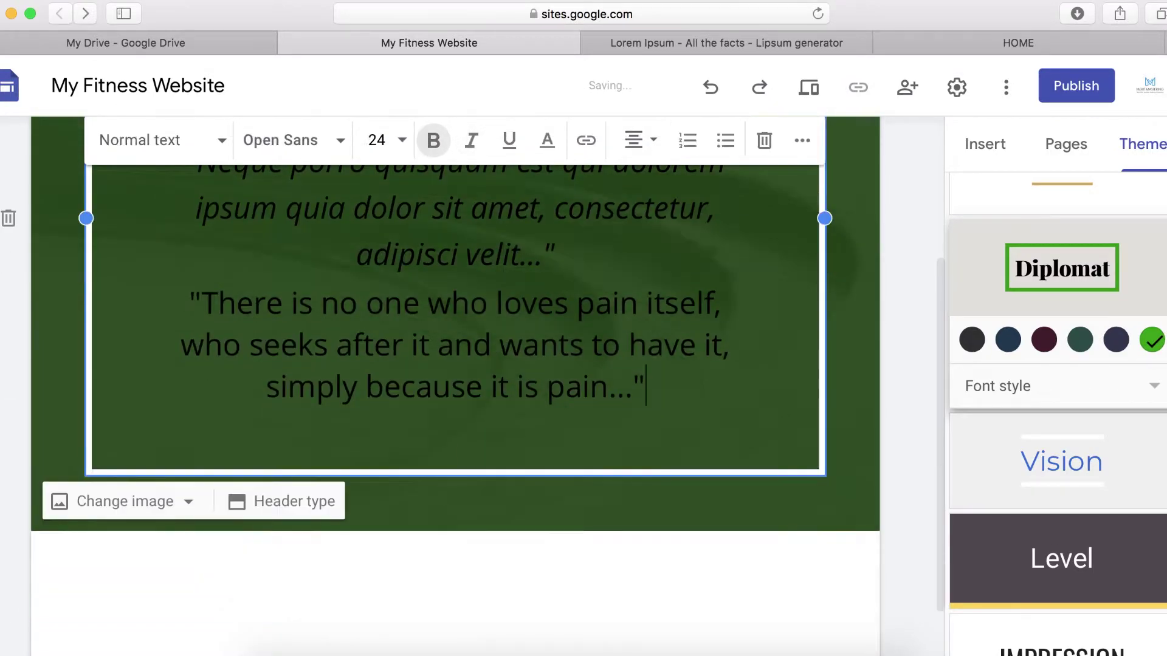
scroll(608, 424, "up", 2)
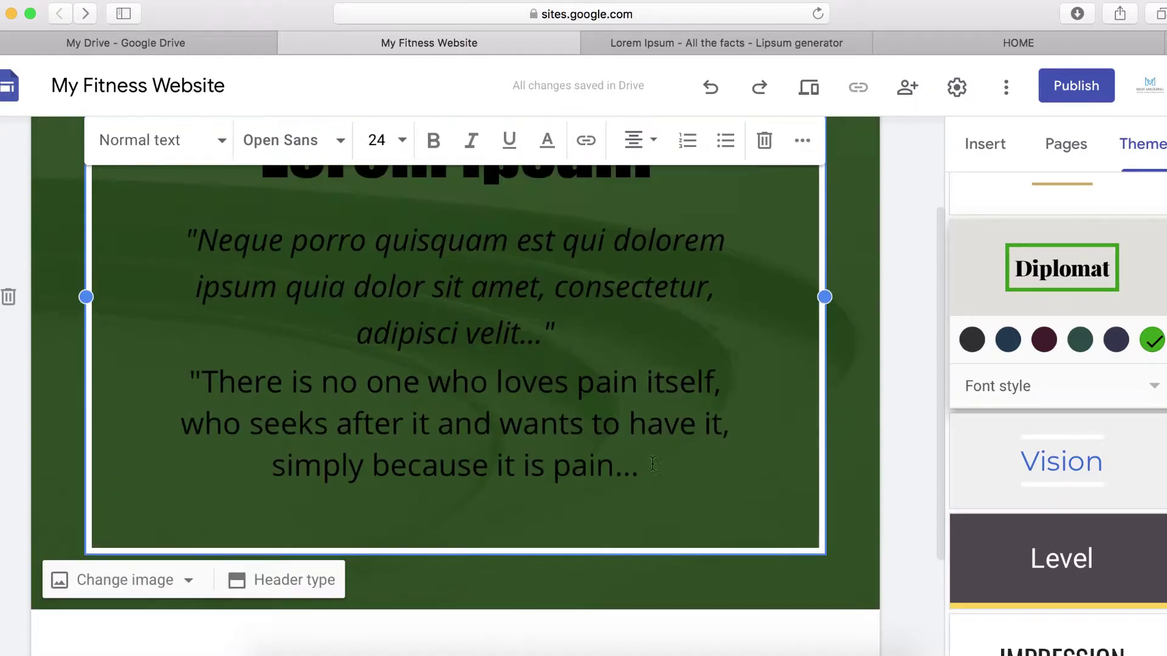
left_click_drag(668, 471, 227, 168)
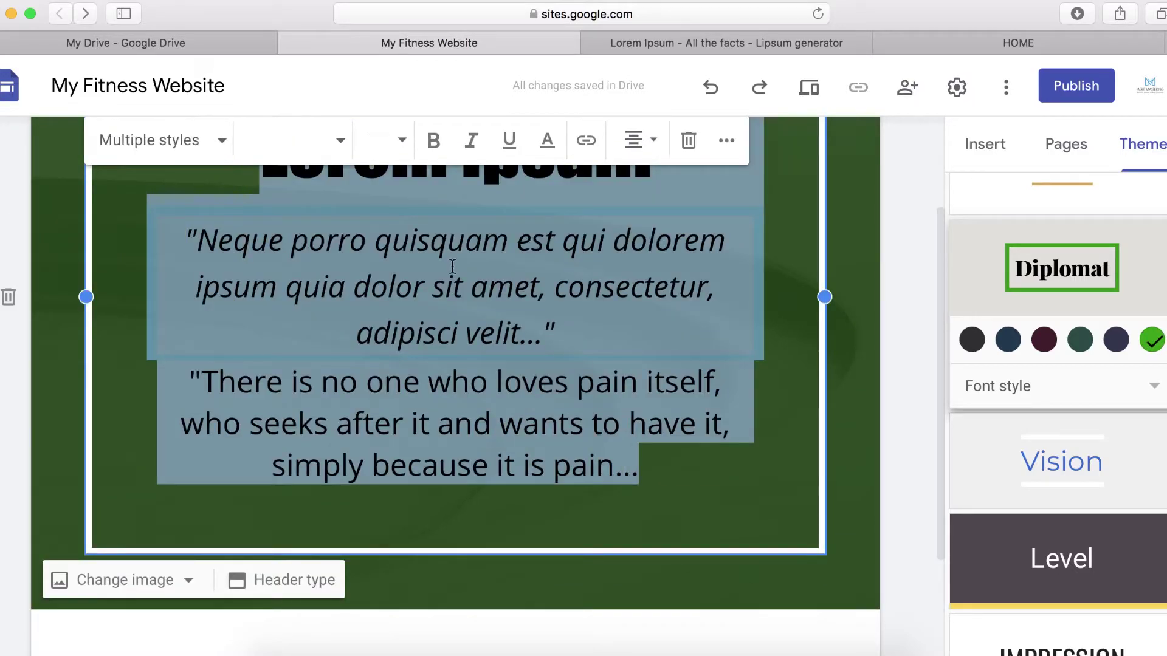
scroll(453, 266, "up", 1)
scroll(601, 380, "up", 1)
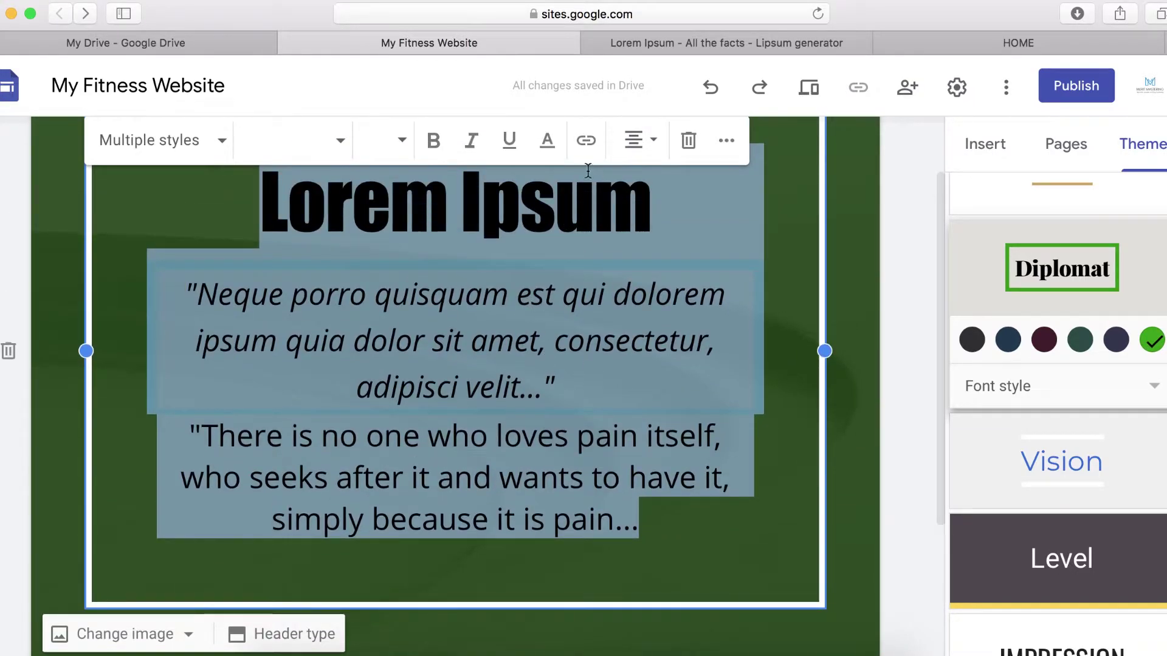
left_click(547, 141)
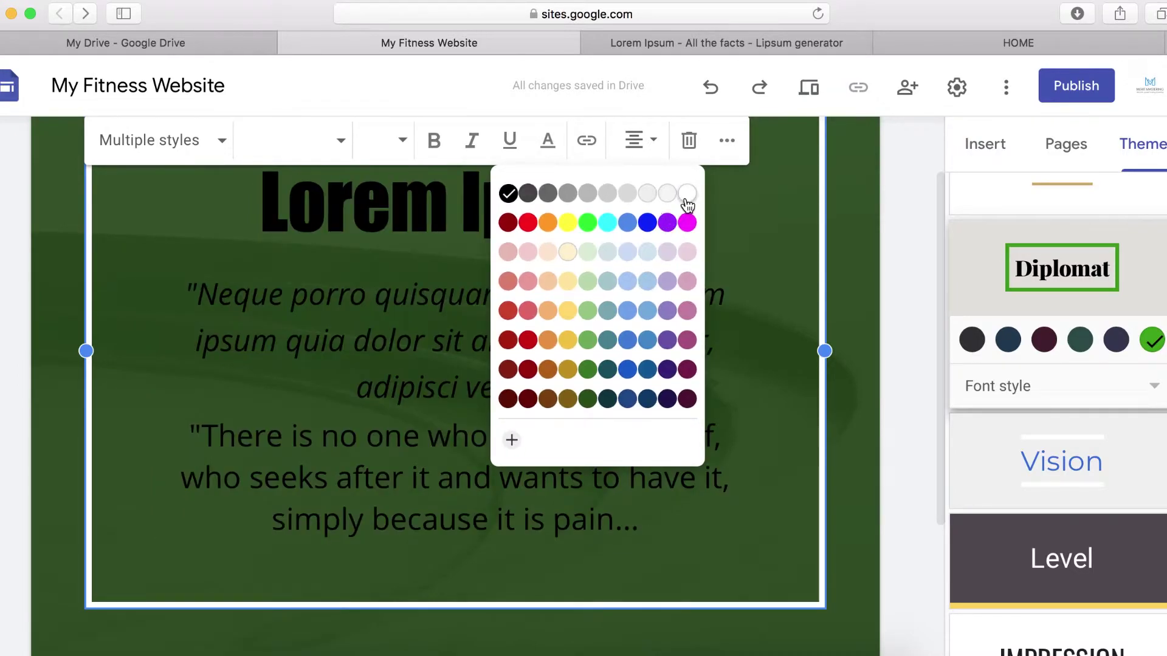
left_click(687, 194)
left_click(844, 454)
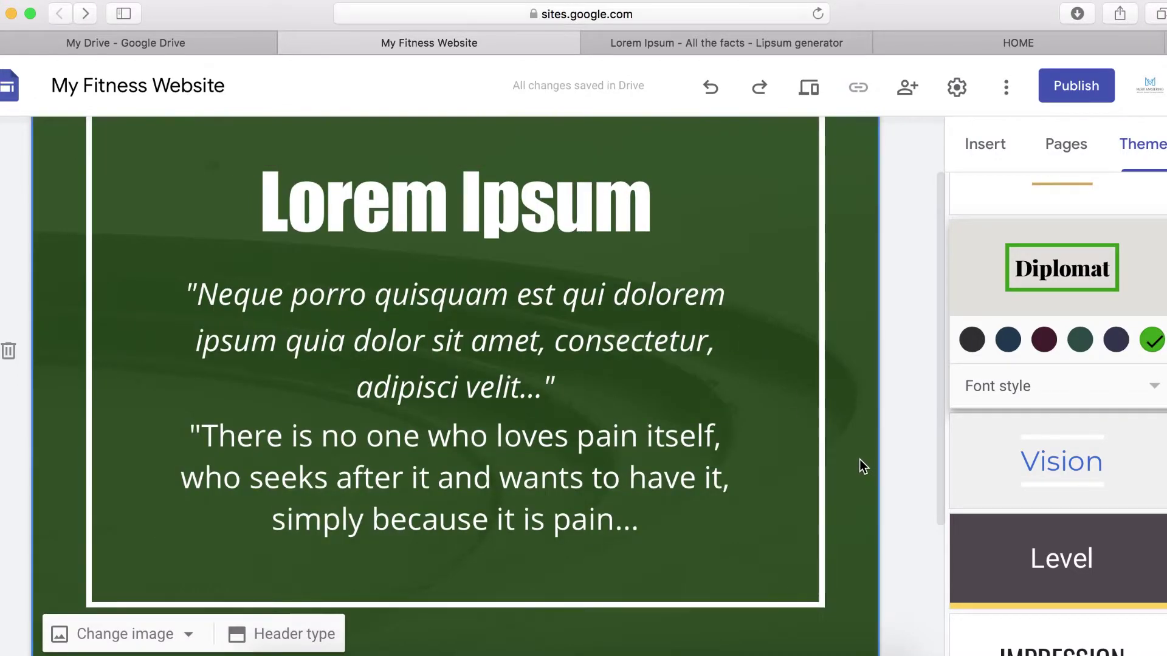
scroll(849, 551, "up", 2)
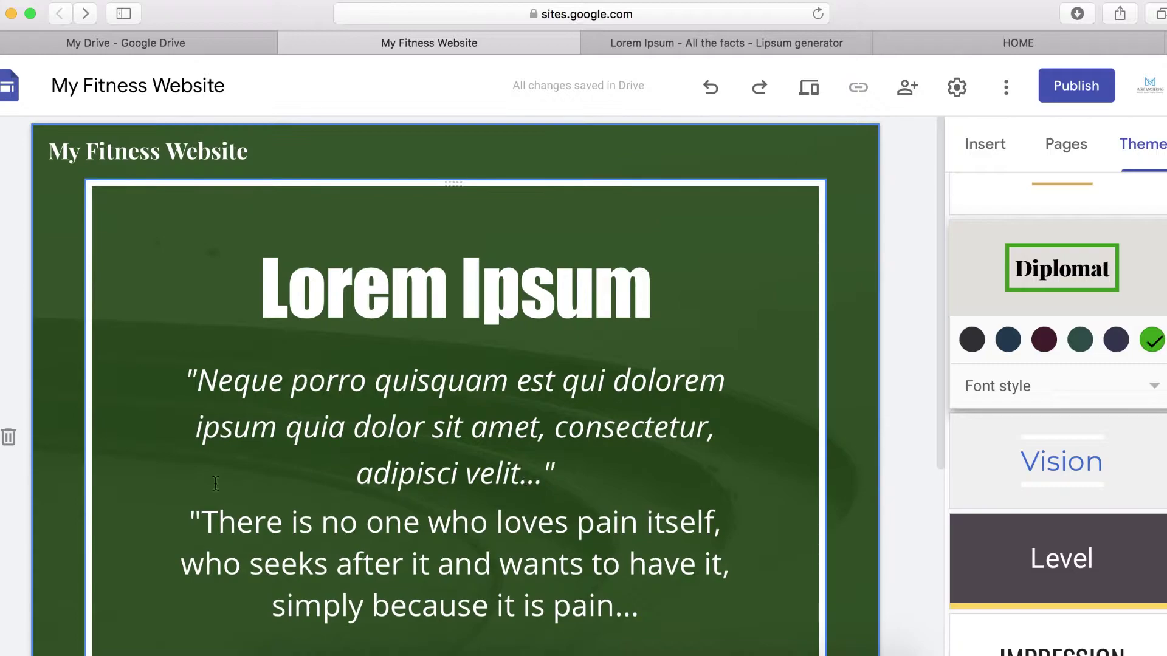
scroll(265, 487, "down", 5)
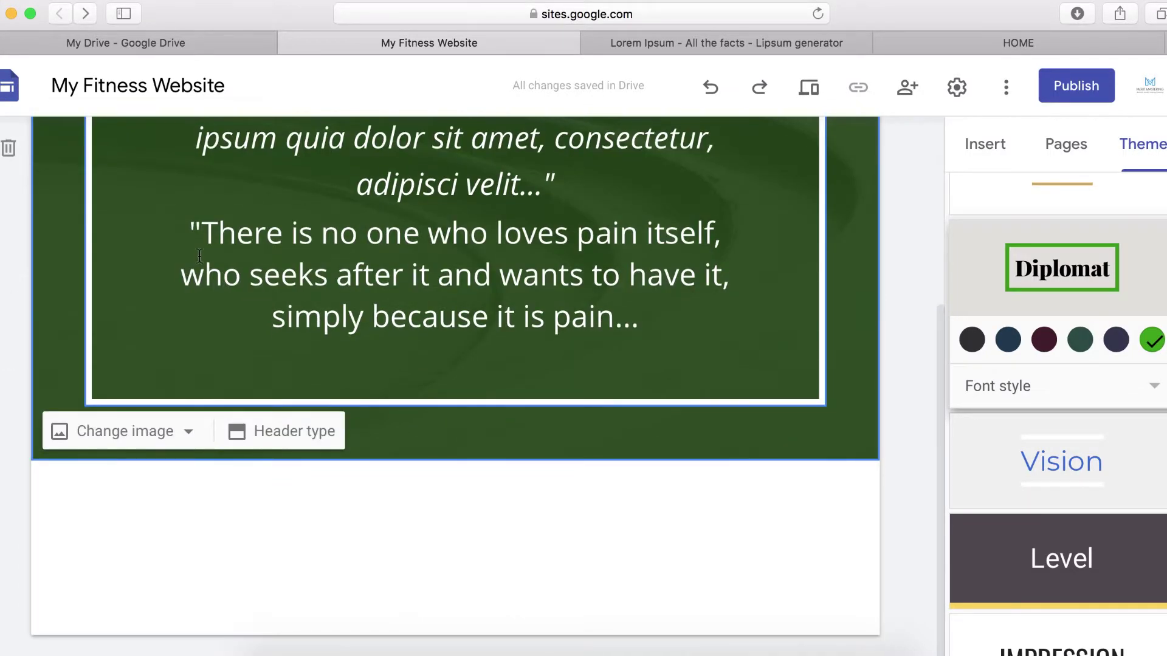
scroll(201, 256, "up", 2)
scroll(199, 255, "up", 3)
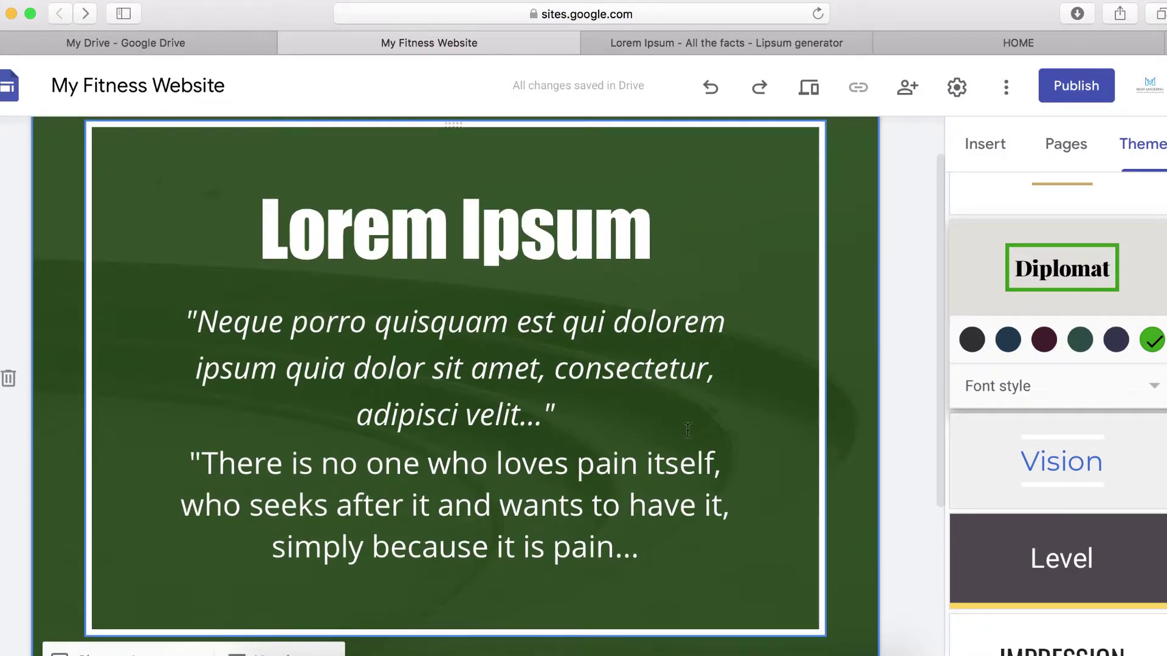
scroll(687, 431, "up", 1)
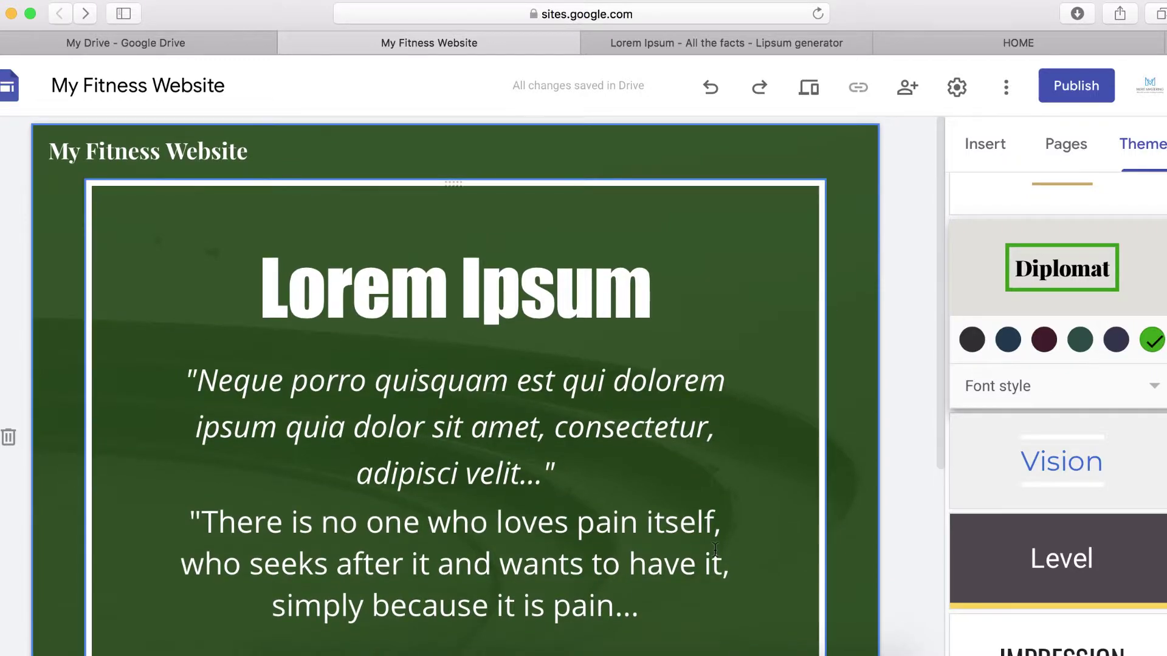
scroll(420, 532, "down", 5)
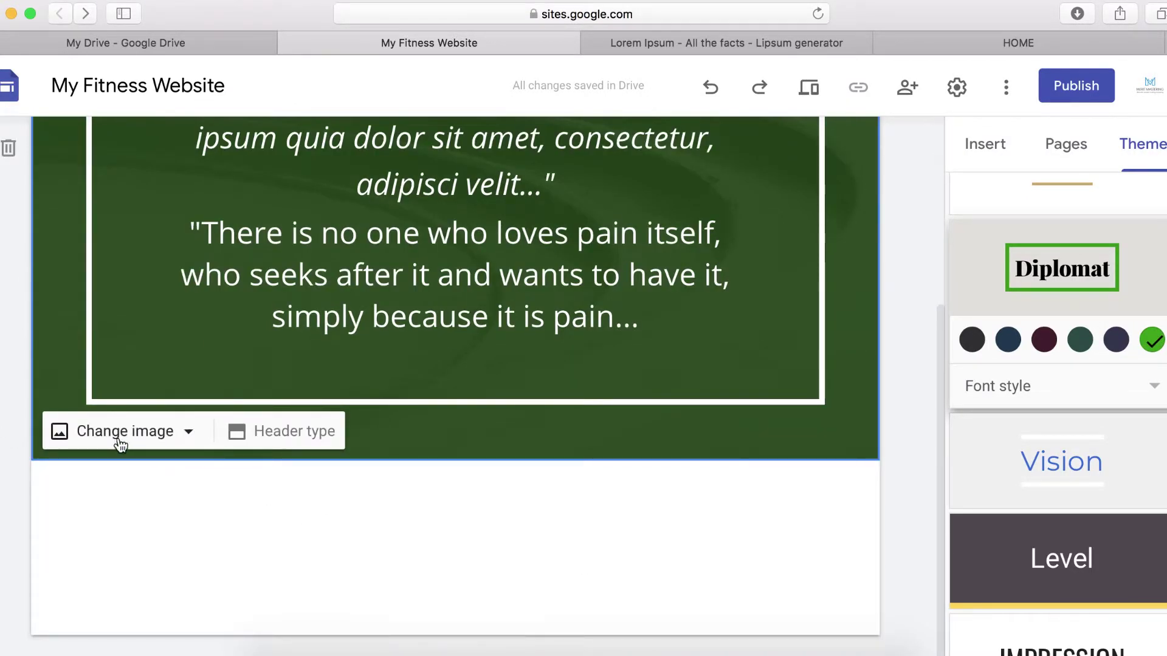
- Open Change image > Select image for the header and browse the Search, URL and Gallery tabs
left_click(188, 433)
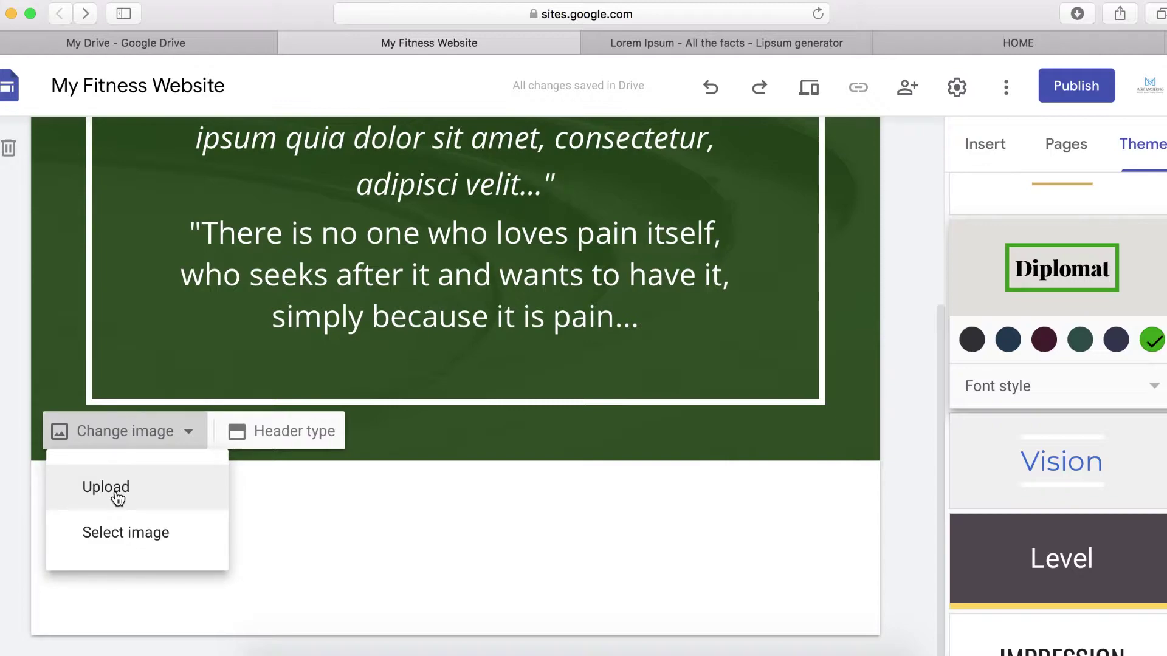
left_click(127, 538)
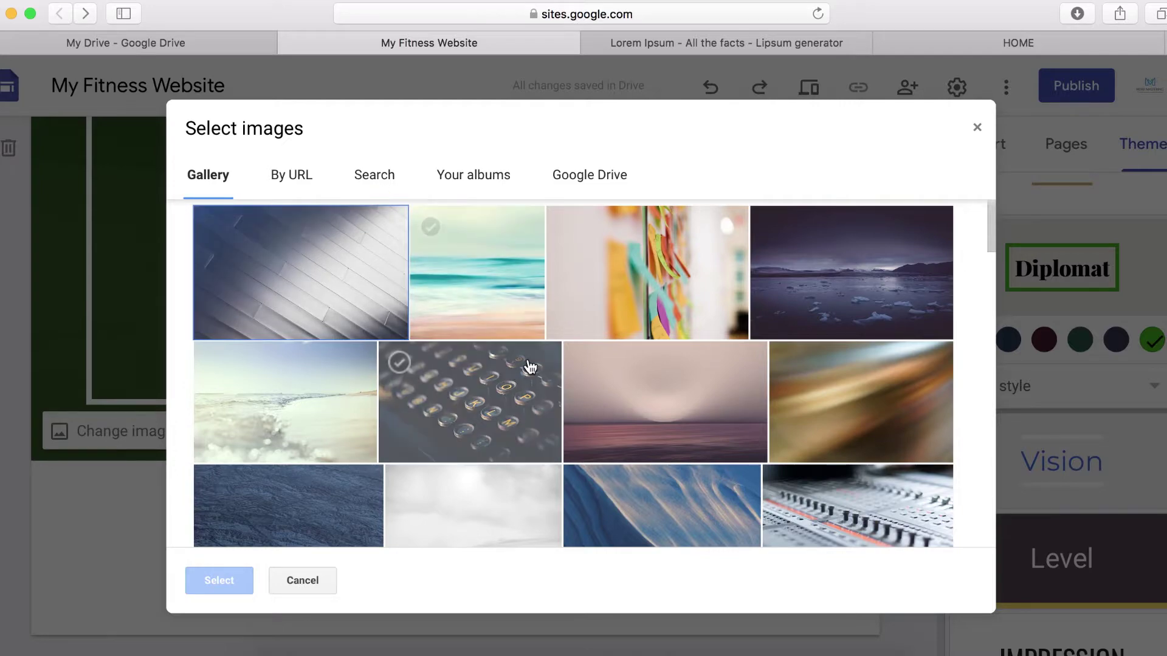
left_click(374, 176)
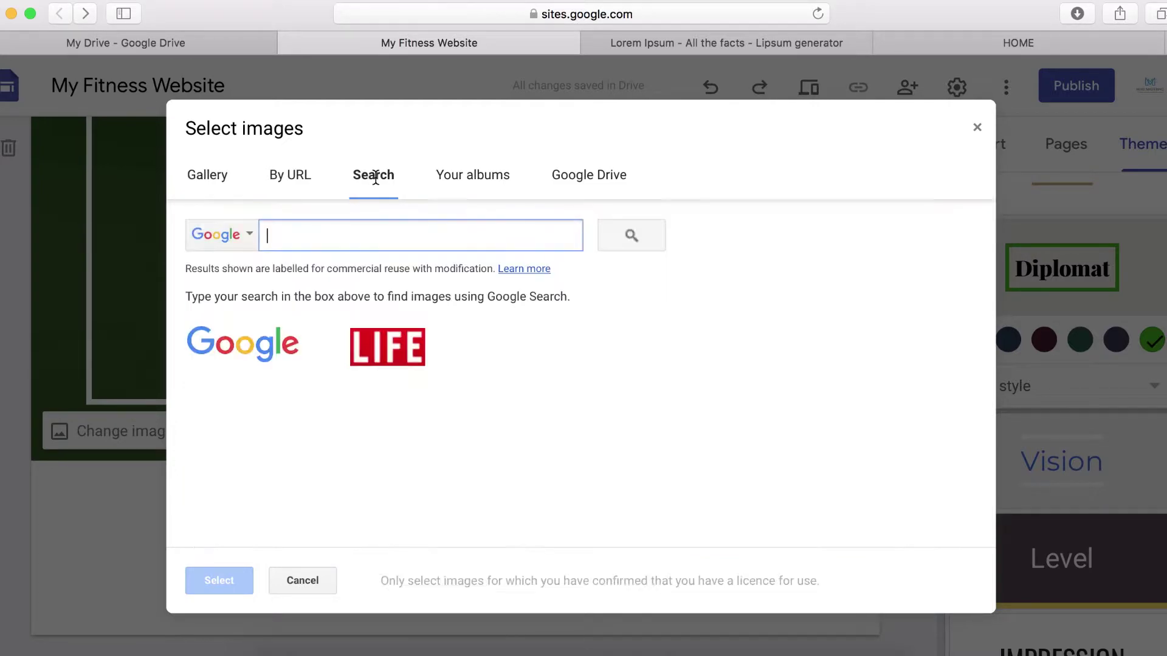
left_click(290, 173)
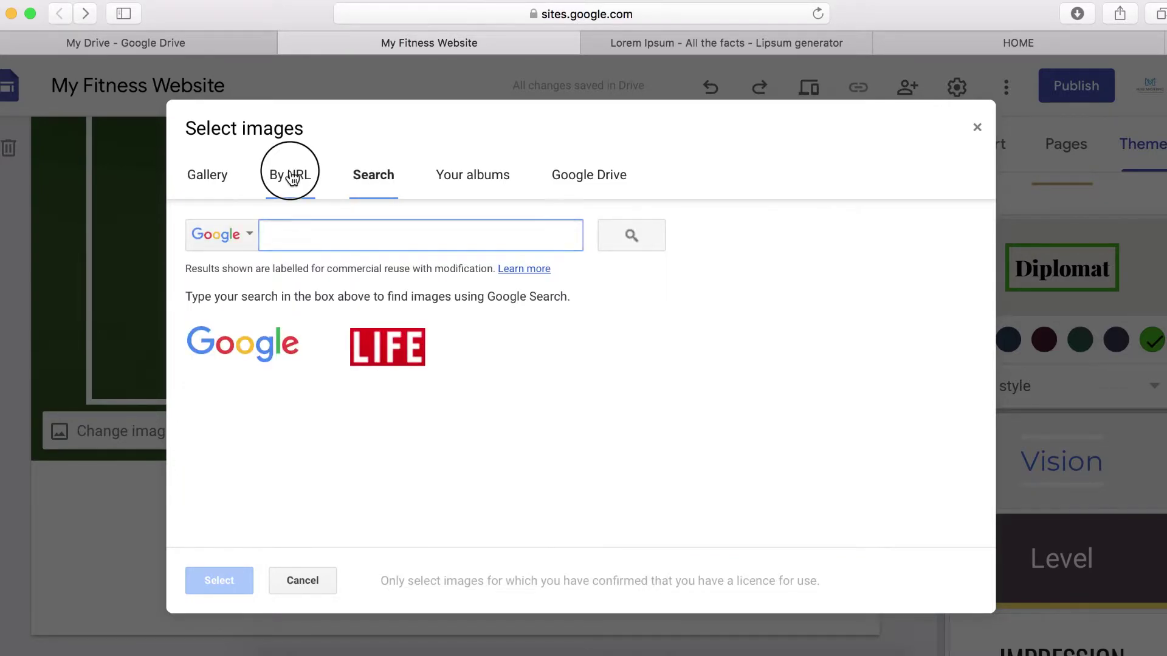
left_click(208, 176)
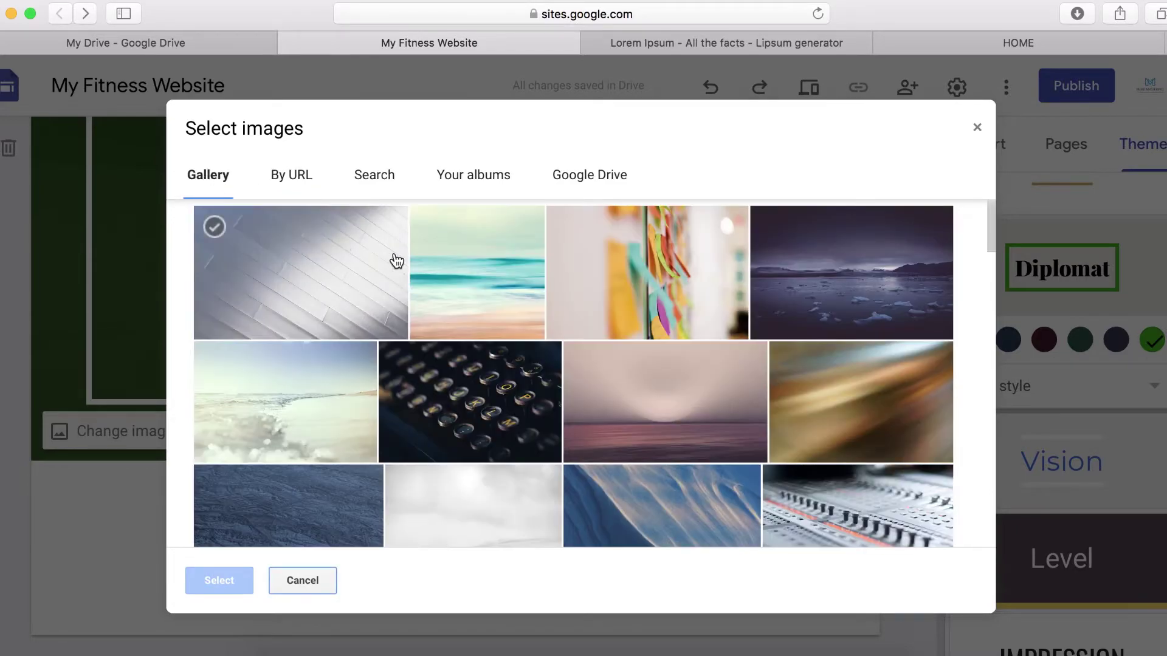
scroll(499, 389, "down", 4)
scroll(499, 388, "down", 20)
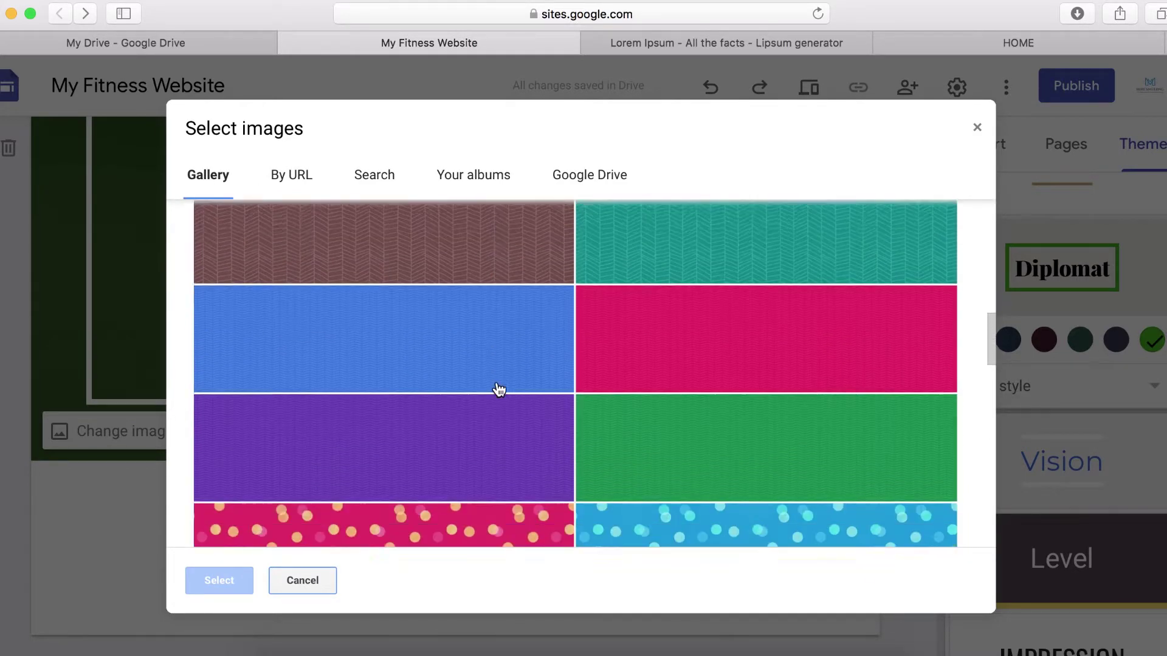
scroll(499, 389, "down", 3)
scroll(499, 389, "up", 12)
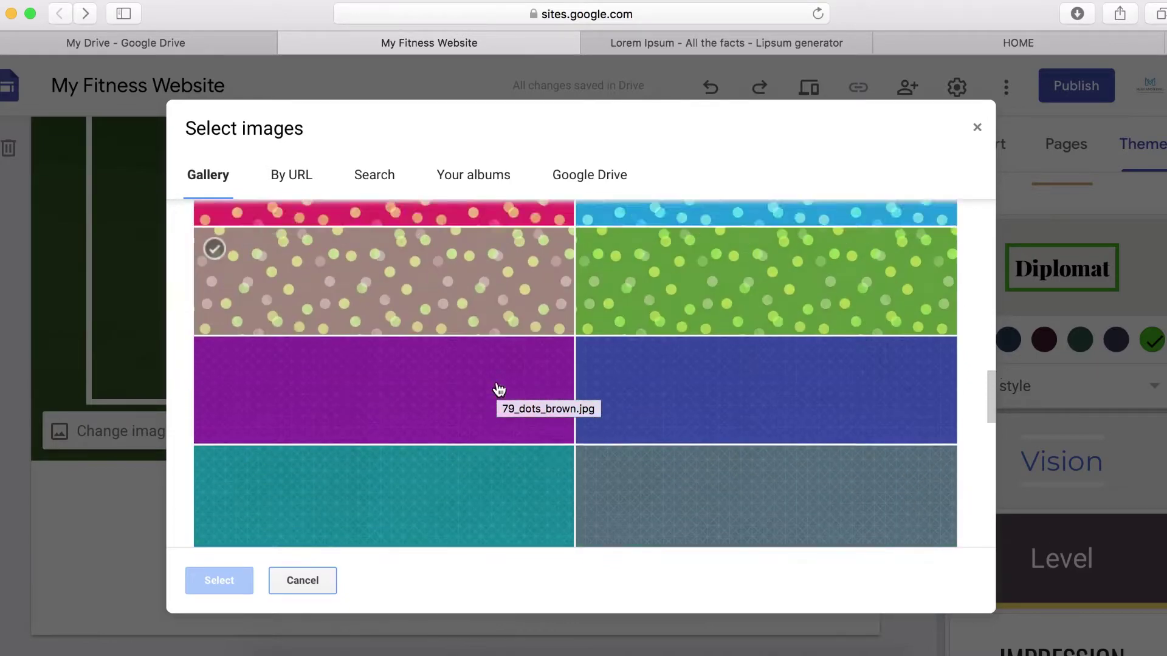
scroll(499, 389, "up", 2)
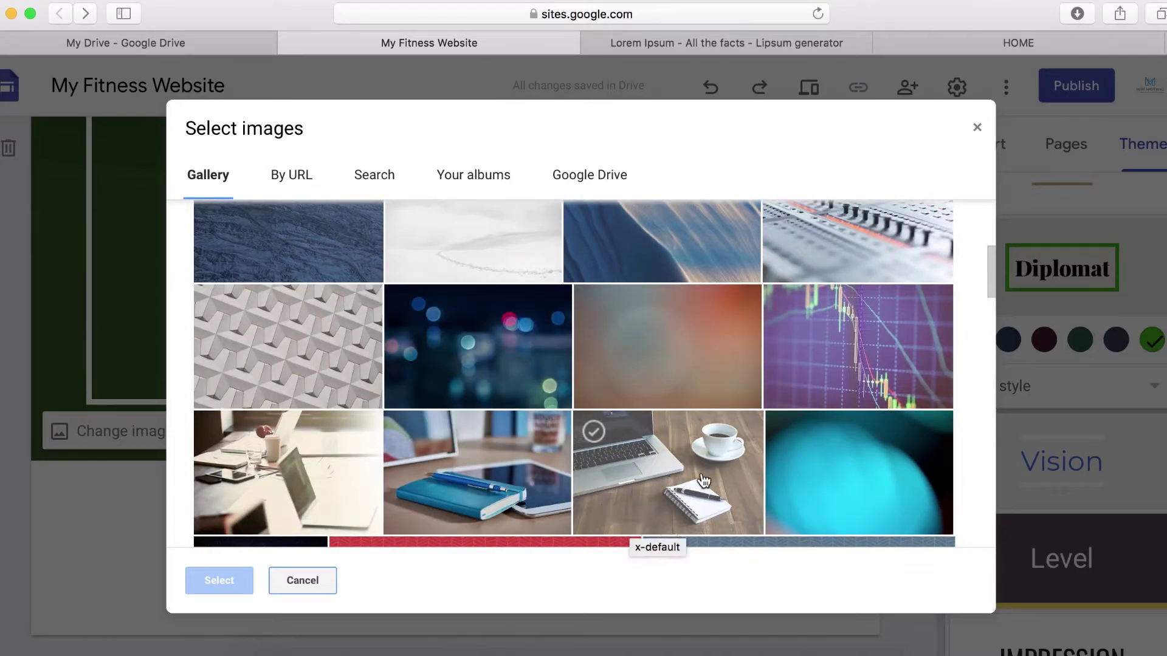
scroll(704, 481, "up", 5)
- Search images for 'fit' and set the handstand-over-water photo as the header background
left_click(373, 176)
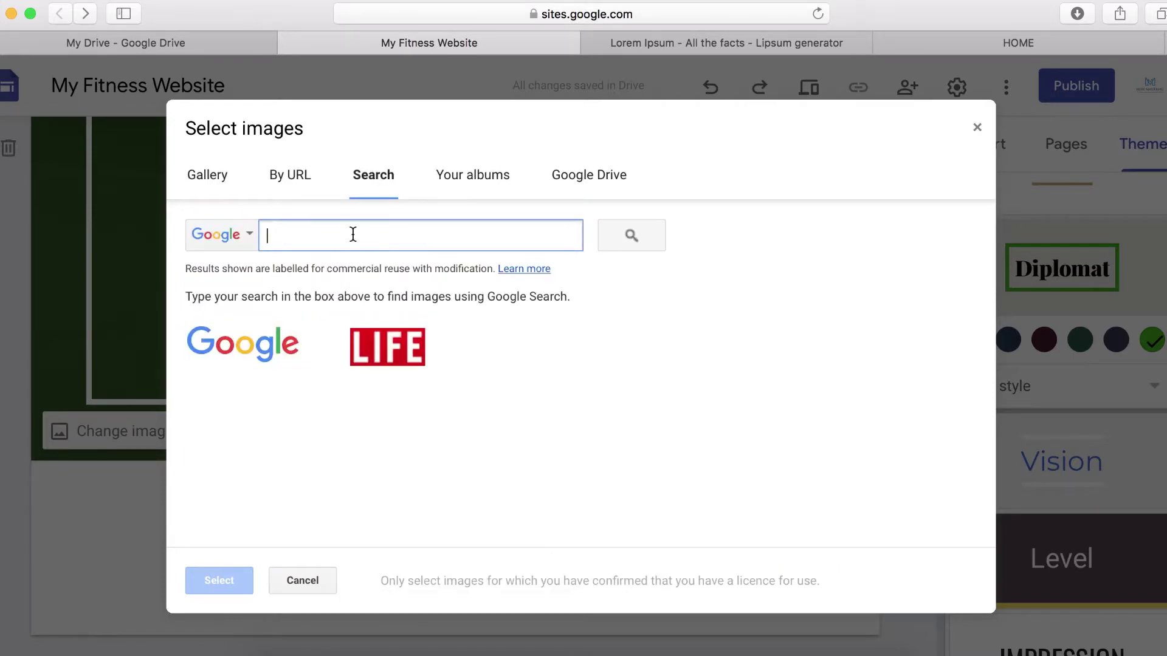
type("fitness")
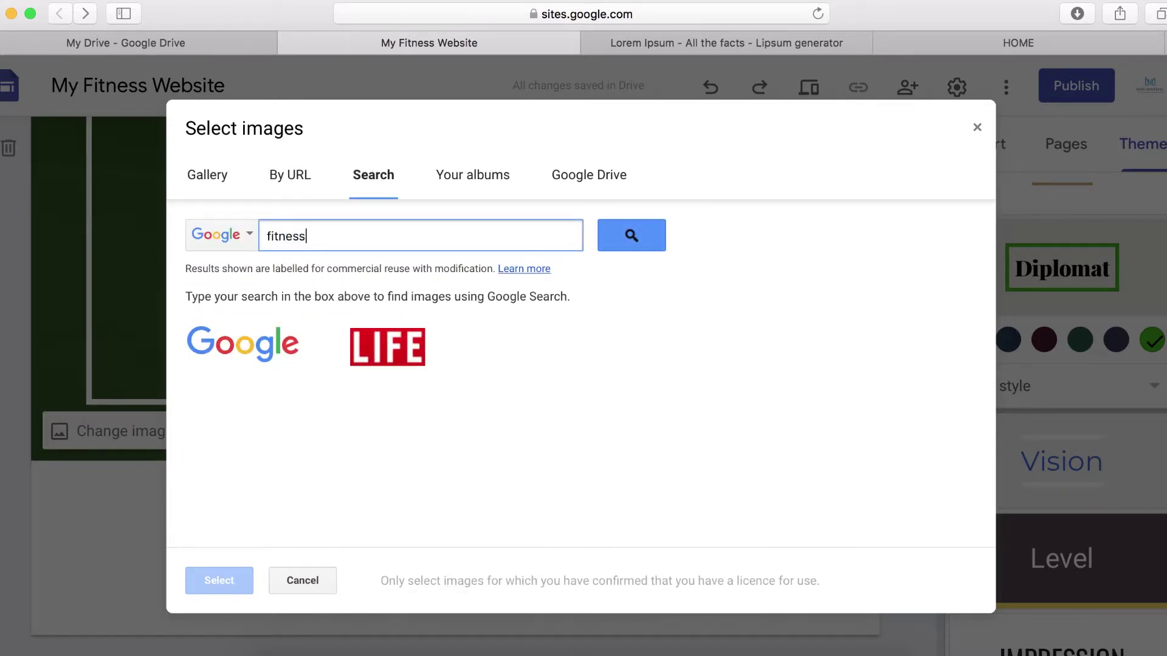
key("Return")
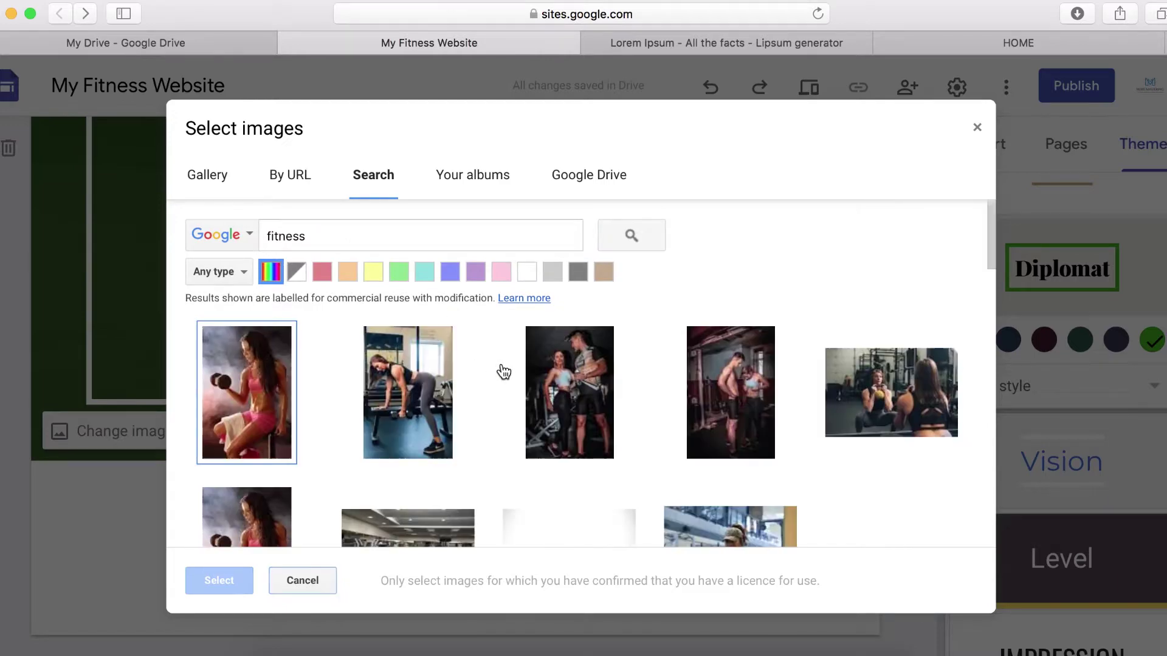
scroll(619, 499, "down", 10)
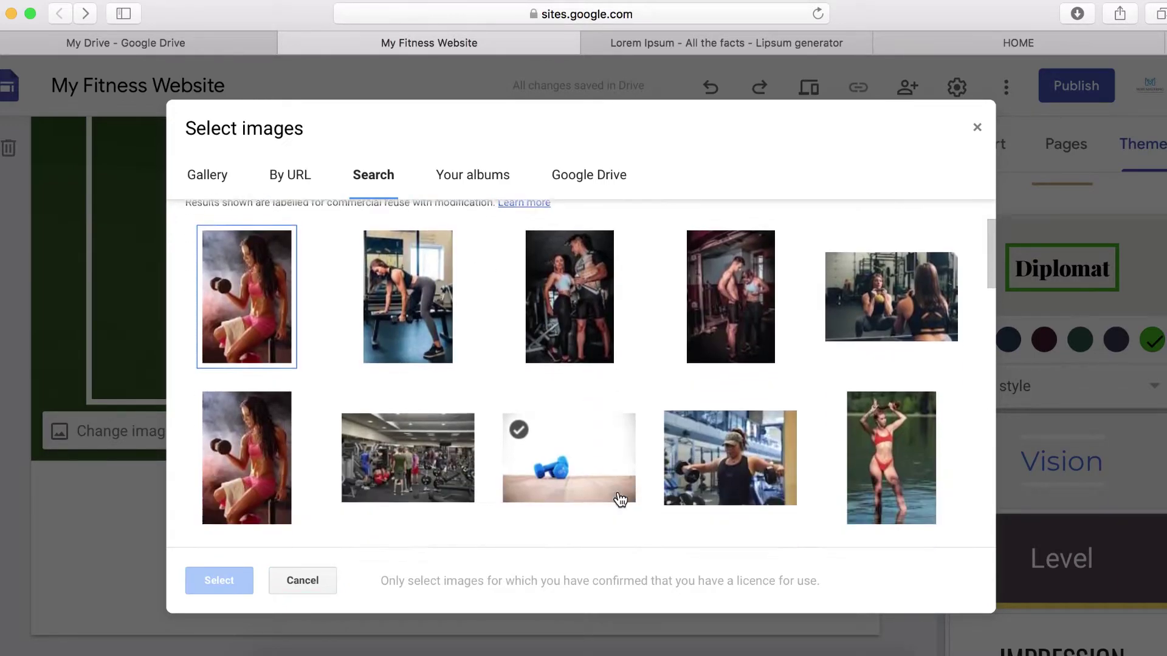
scroll(619, 499, "down", 5)
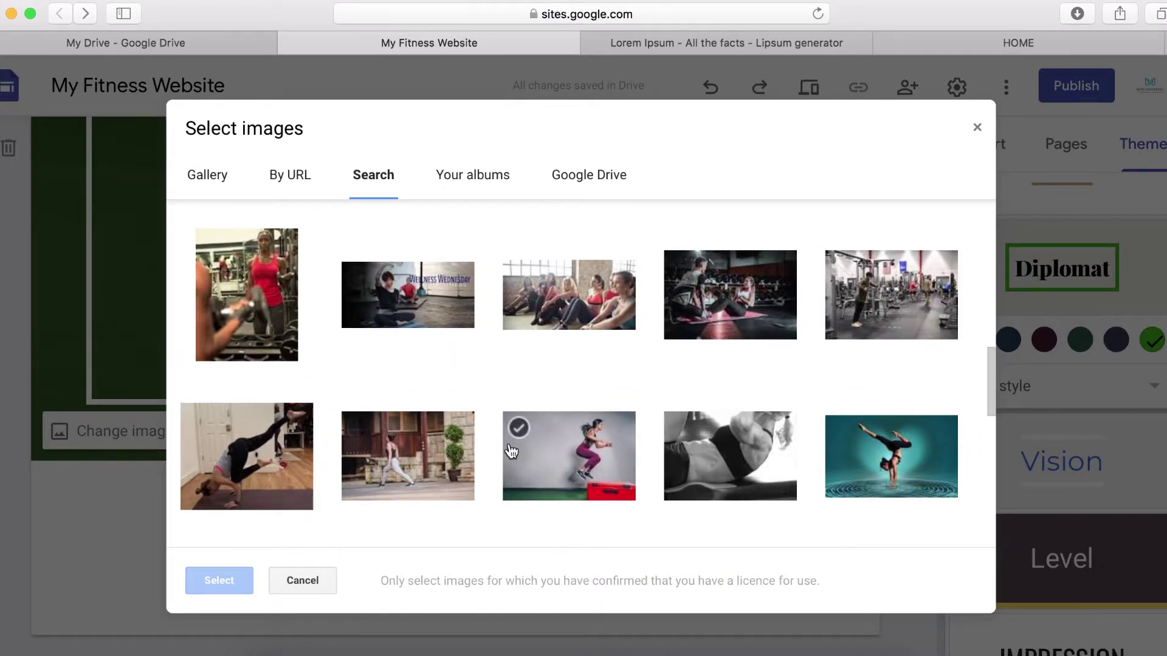
scroll(534, 484, "down", 1)
scroll(534, 484, "down", 8)
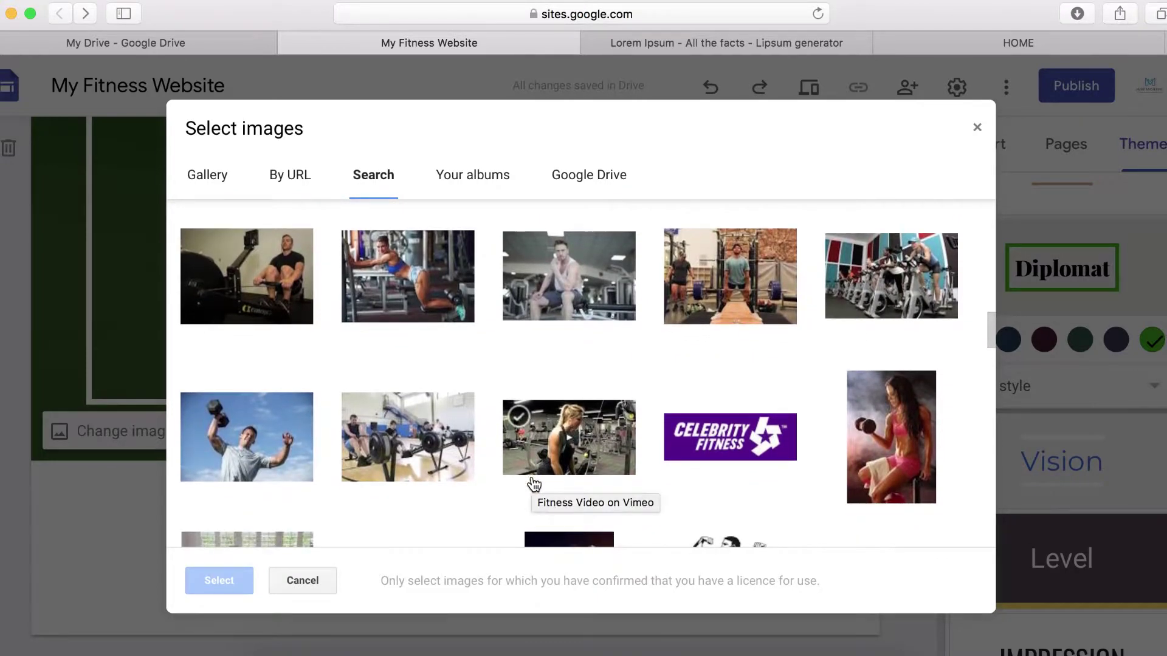
scroll(533, 484, "up", 4)
scroll(533, 485, "up", 3)
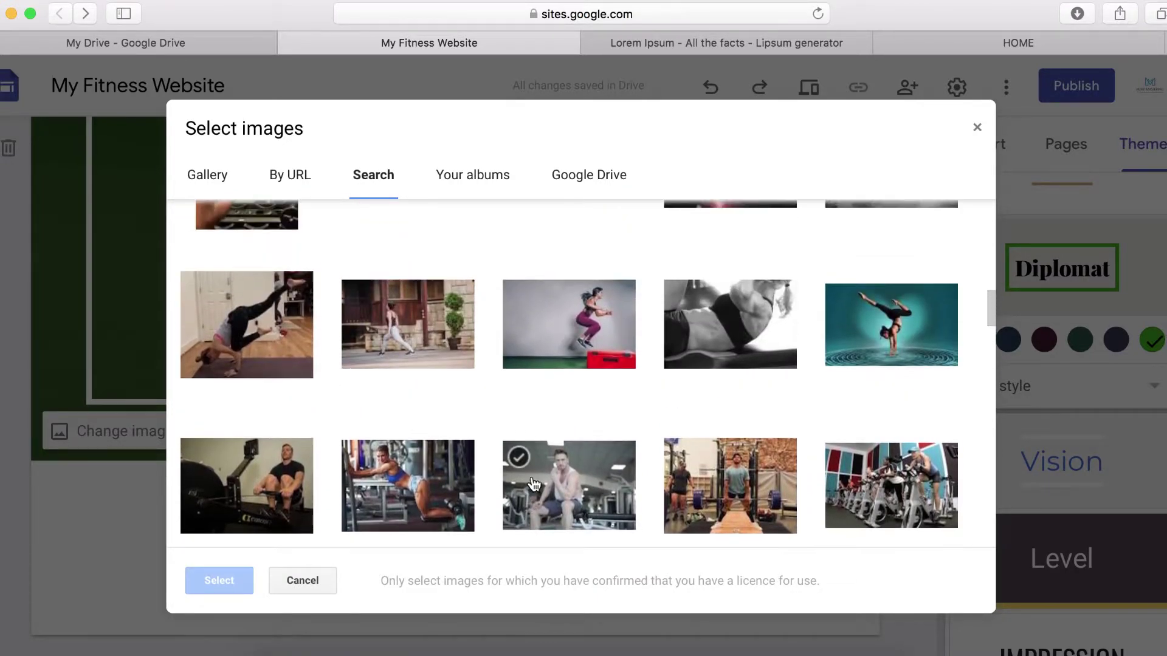
left_click(906, 331)
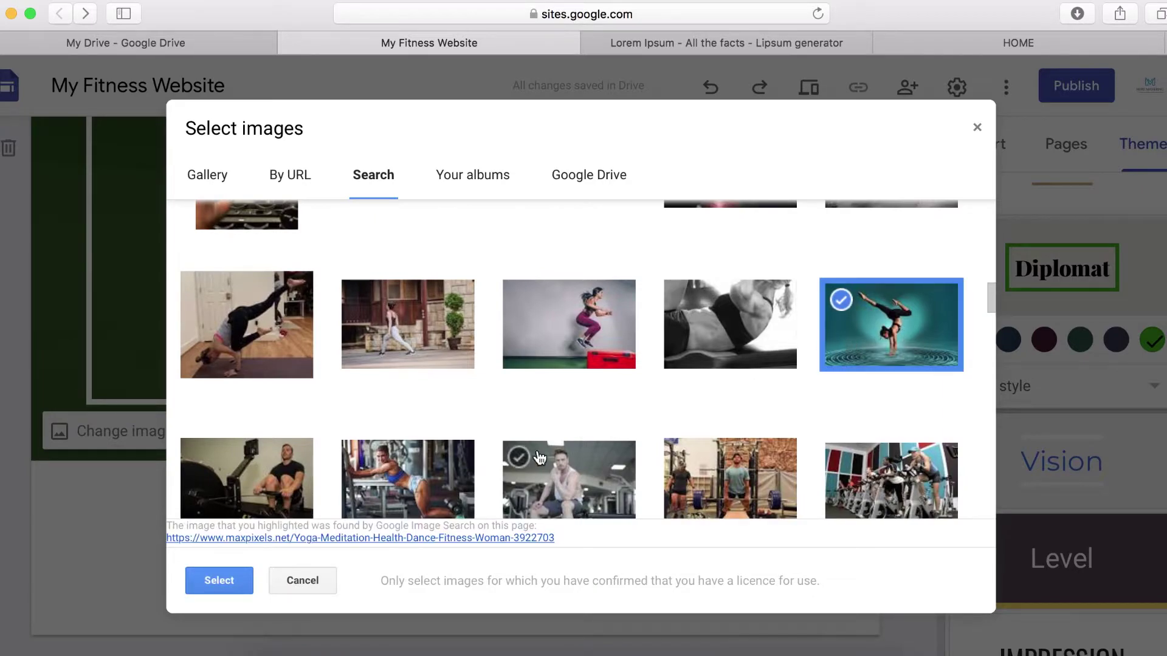
left_click(220, 584)
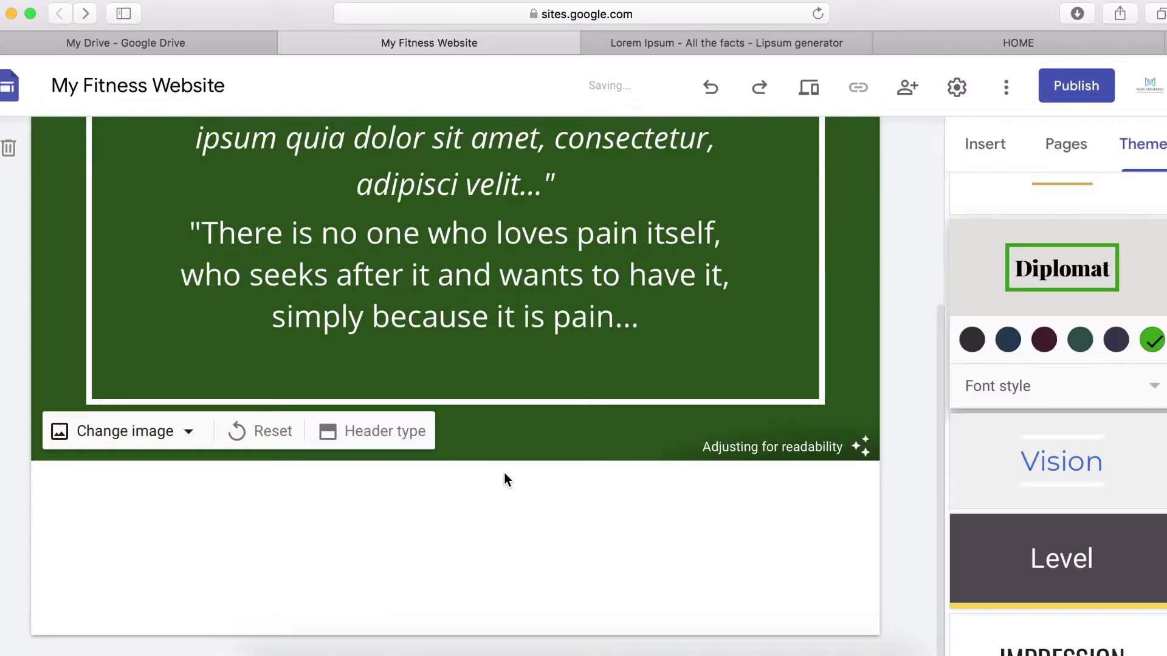
scroll(586, 497, "up", 5)
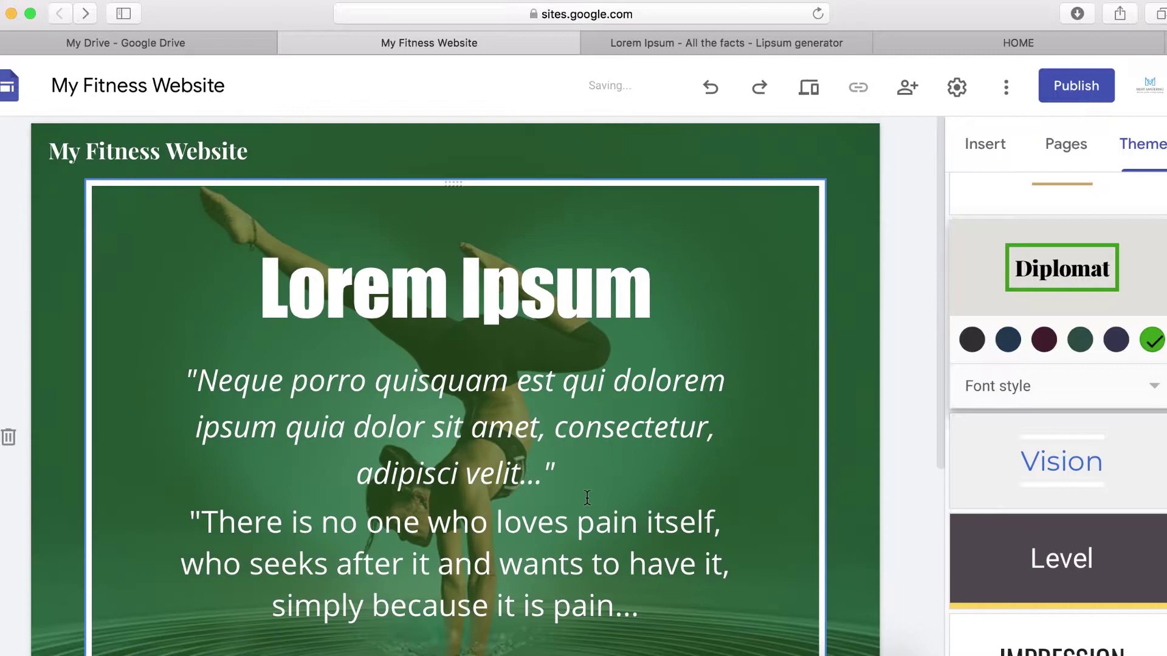
scroll(587, 498, "down", 5)
left_click(508, 524)
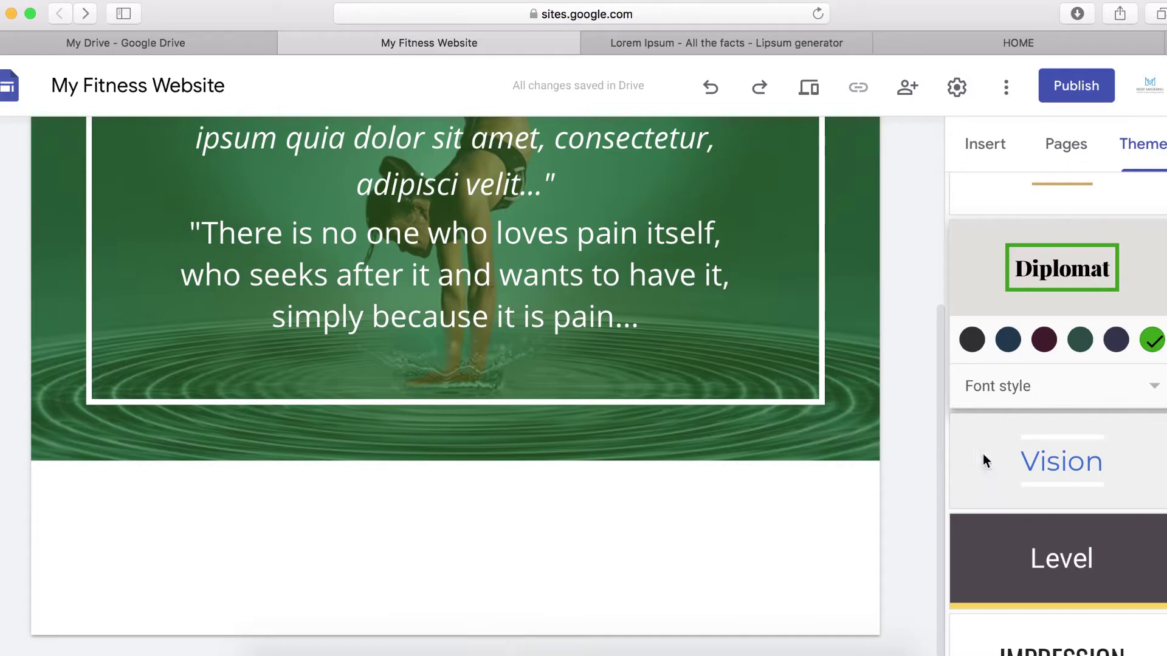
scroll(983, 459, "up", 3)
- Insert a text box below the header and type 'My Services'
left_click(986, 152)
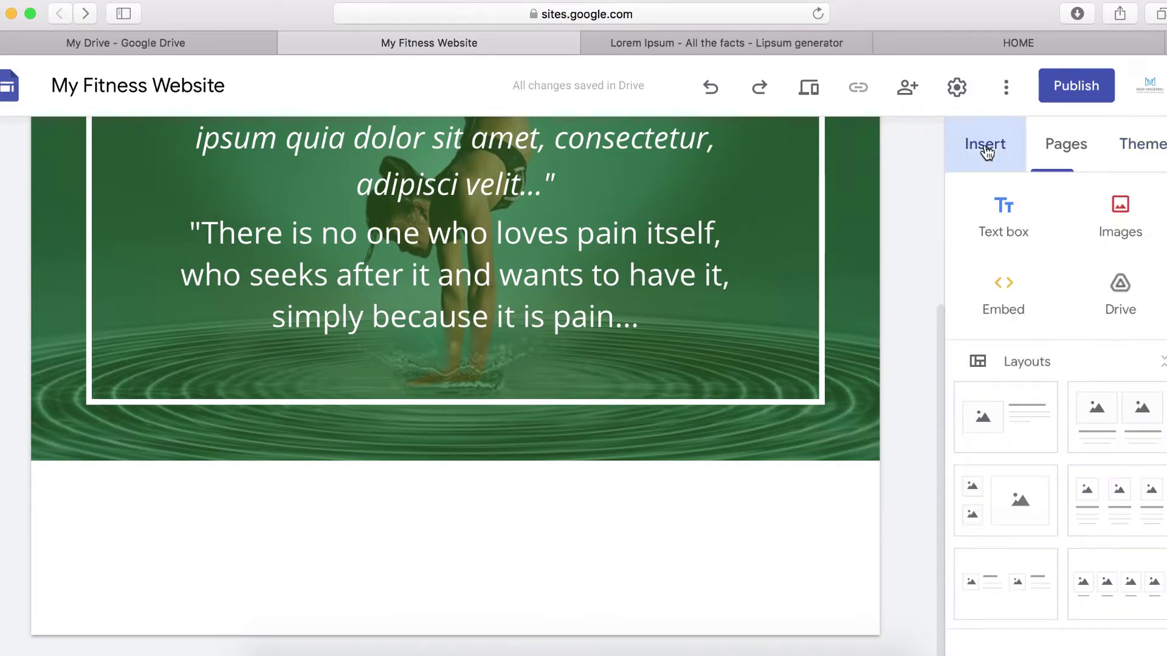
left_click(1004, 228)
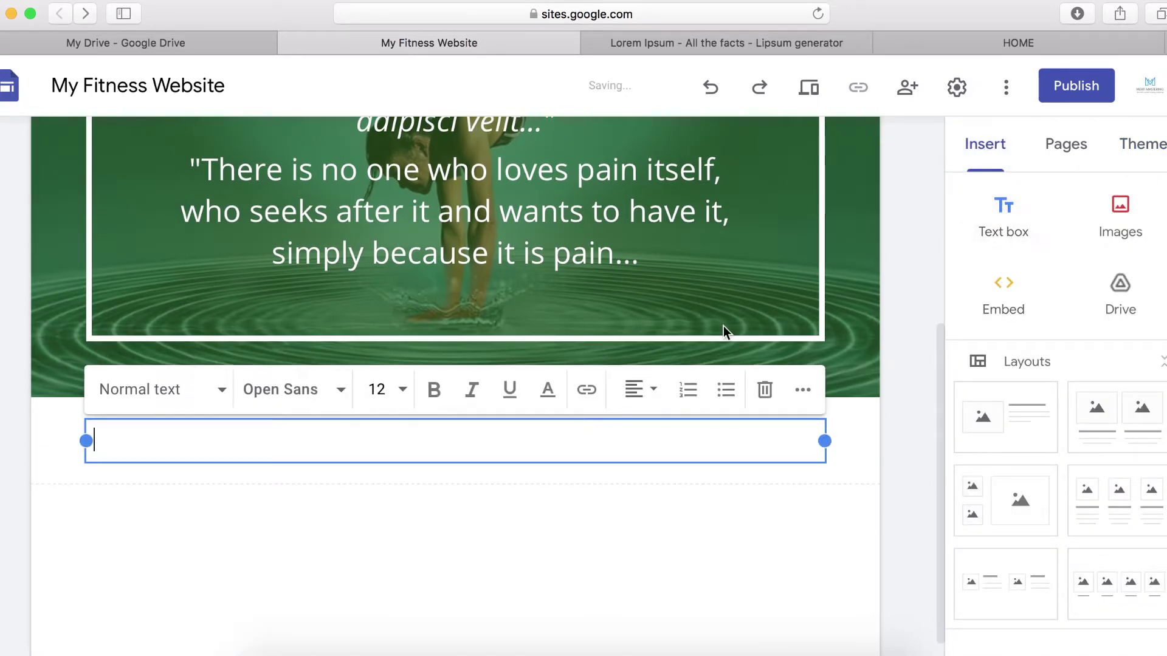
left_click(428, 444)
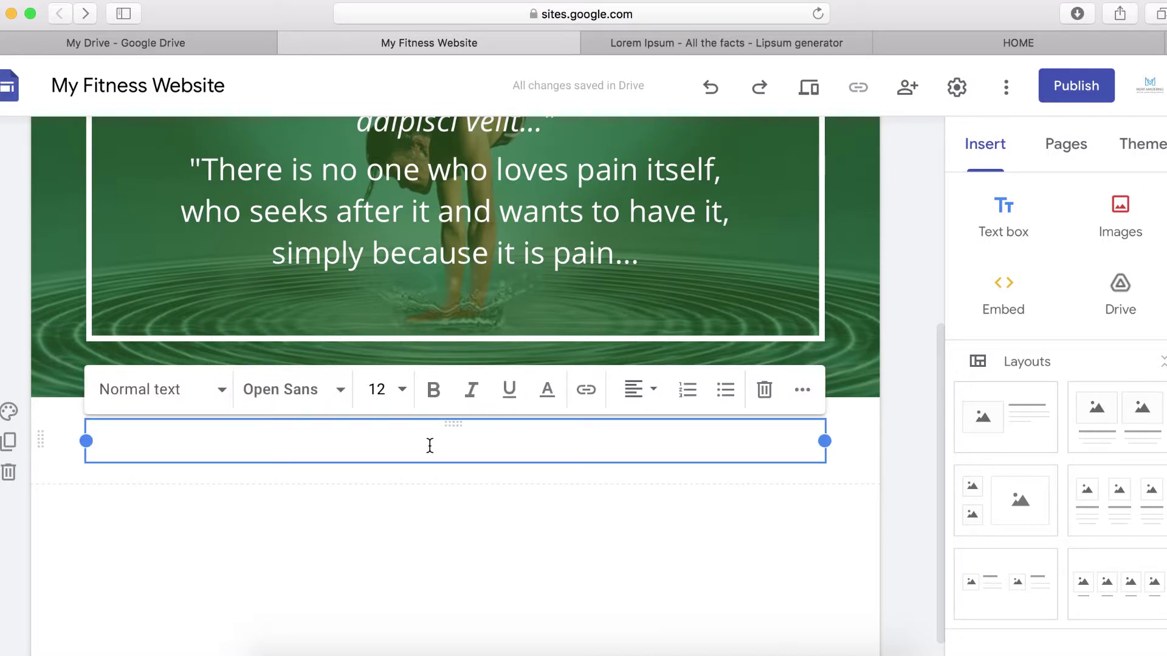
left_click(425, 444)
type("My Services")
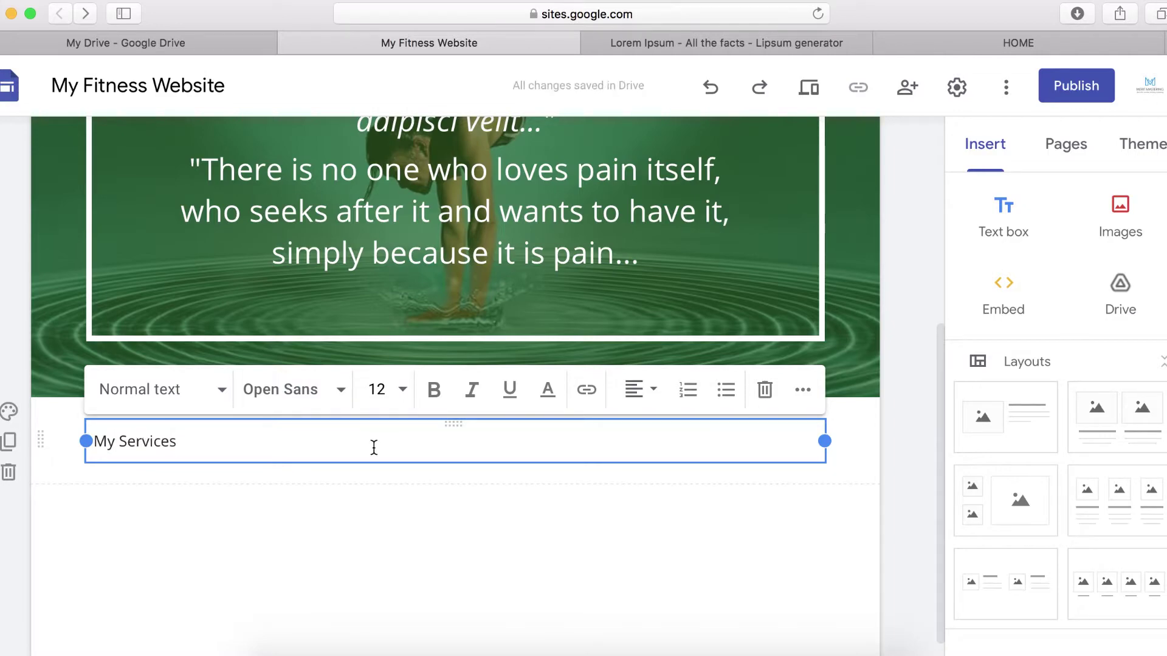
- Centre the My Services text and give it the Title style
triple_click(169, 437)
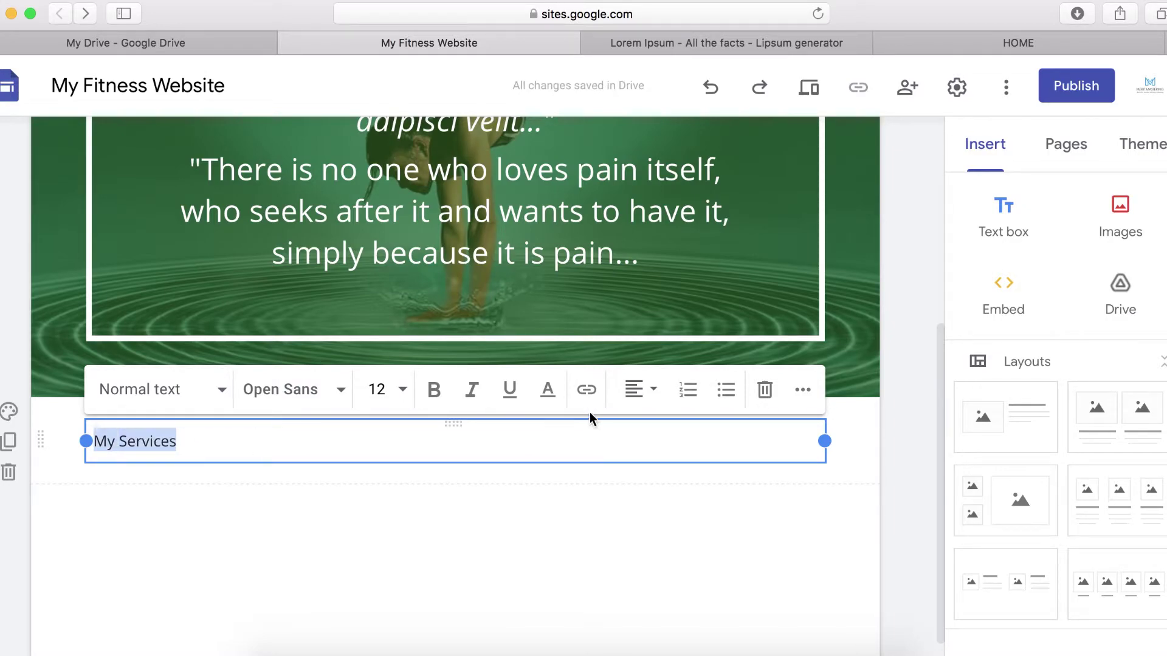
left_click(646, 392)
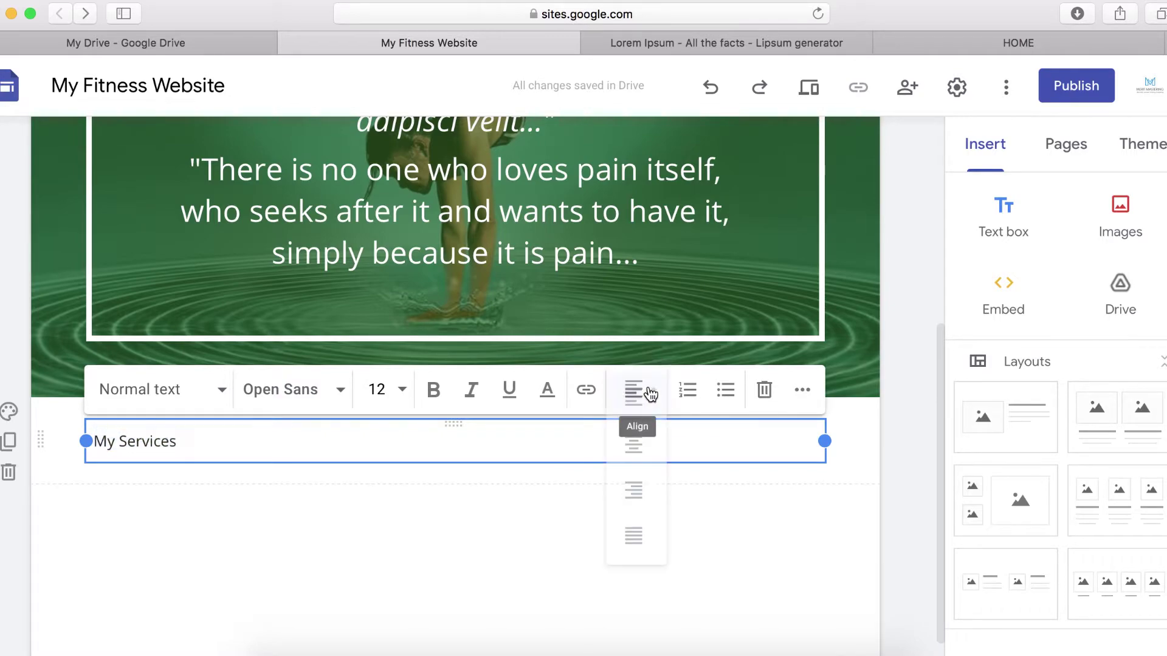
left_click(636, 454)
left_click(221, 391)
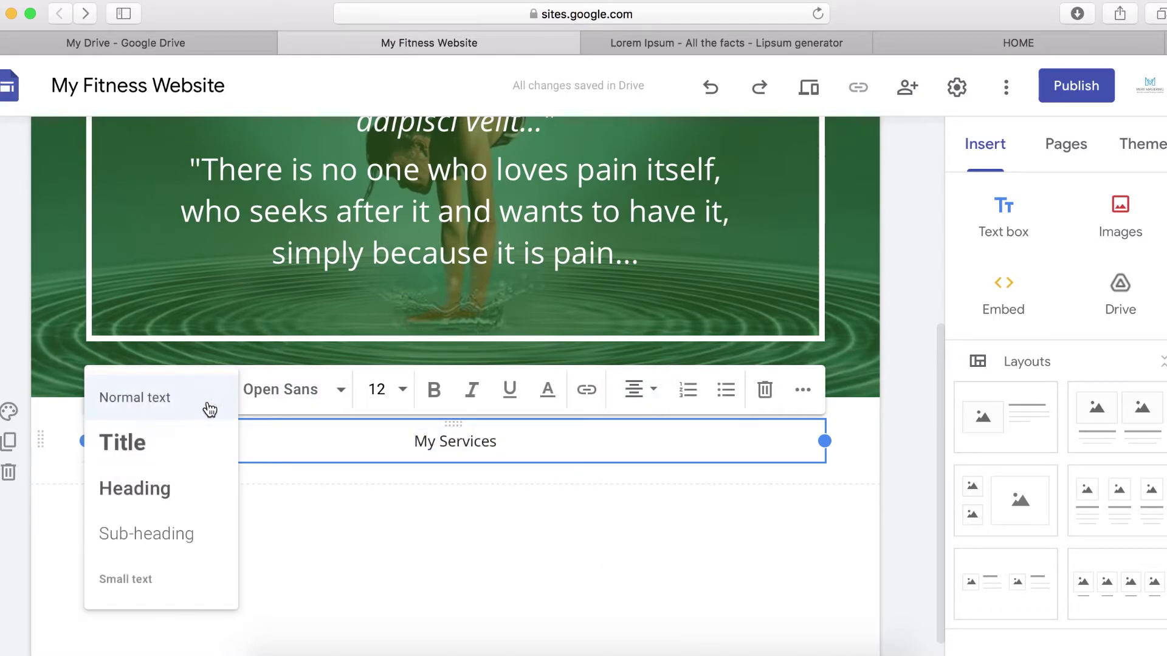
left_click(167, 504)
left_click(433, 389)
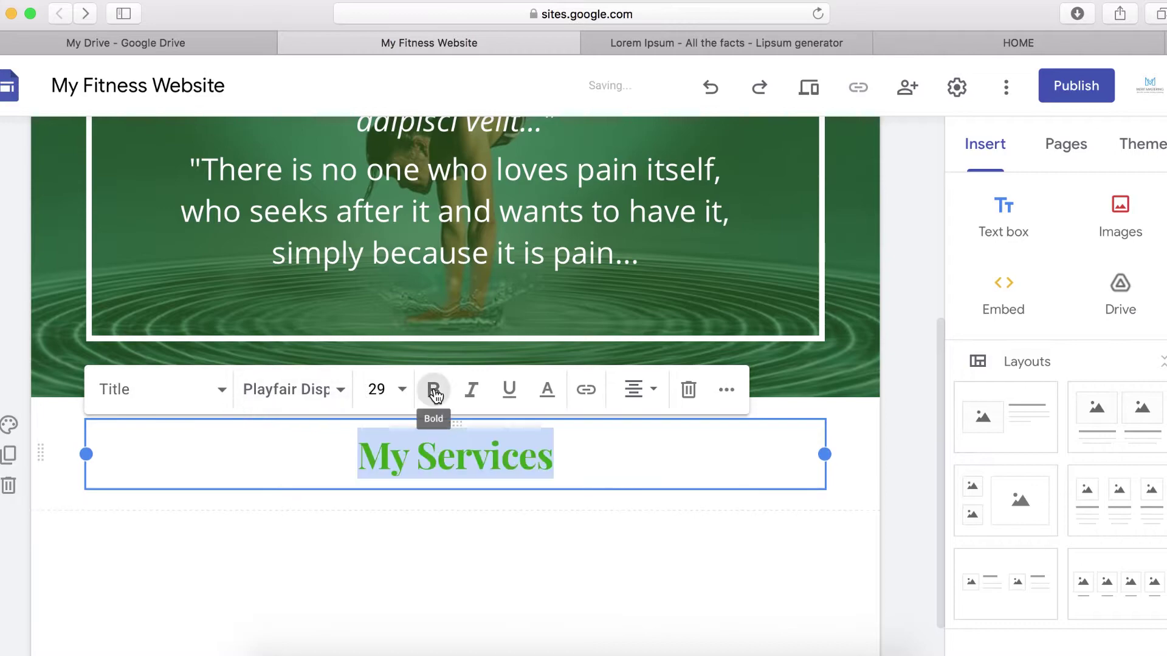
left_click(609, 480)
left_click(562, 547)
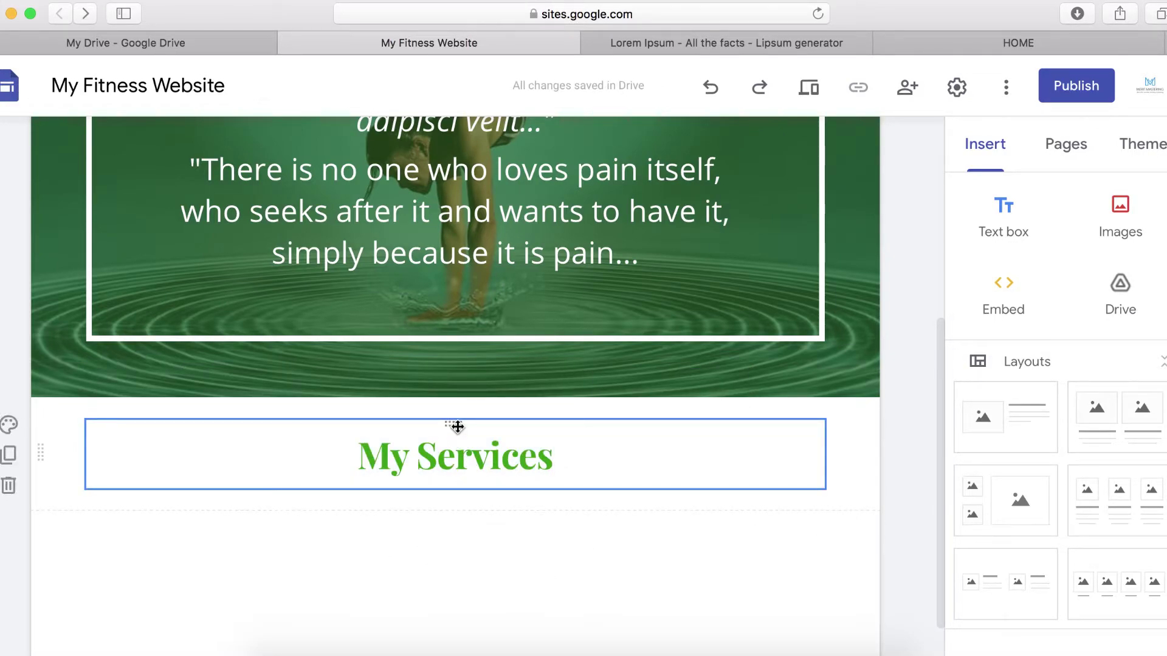
- Add a two-column section and embed the 'workout' search result Half An Hour Weight Loss video in its left box
left_click(1123, 434)
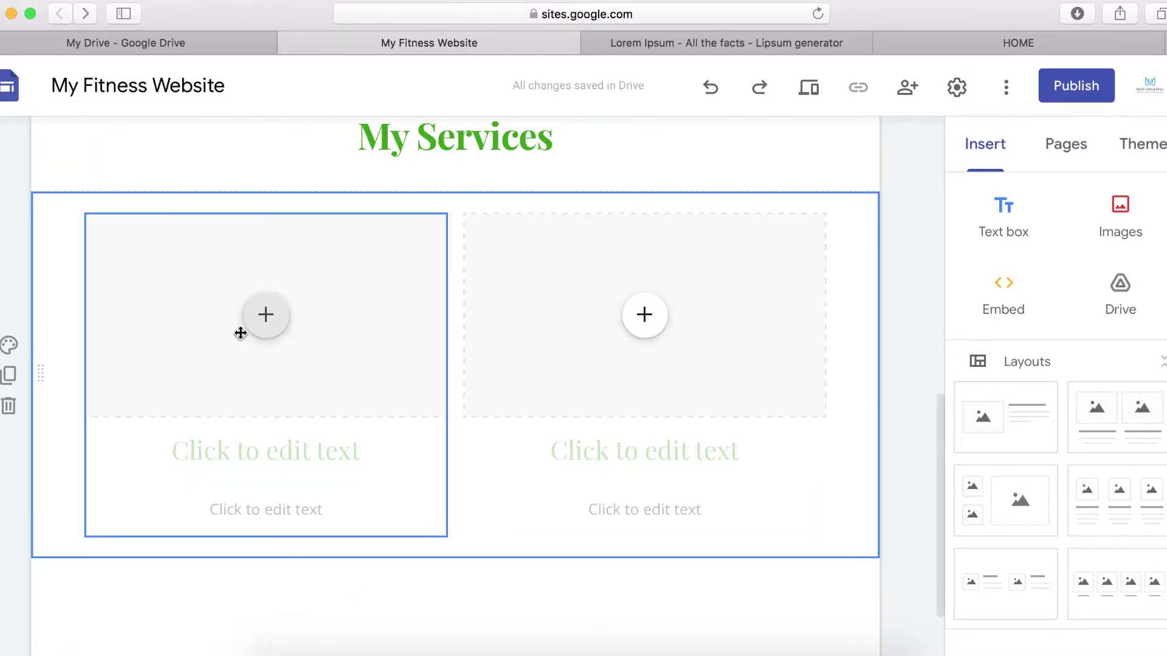
left_click(265, 326)
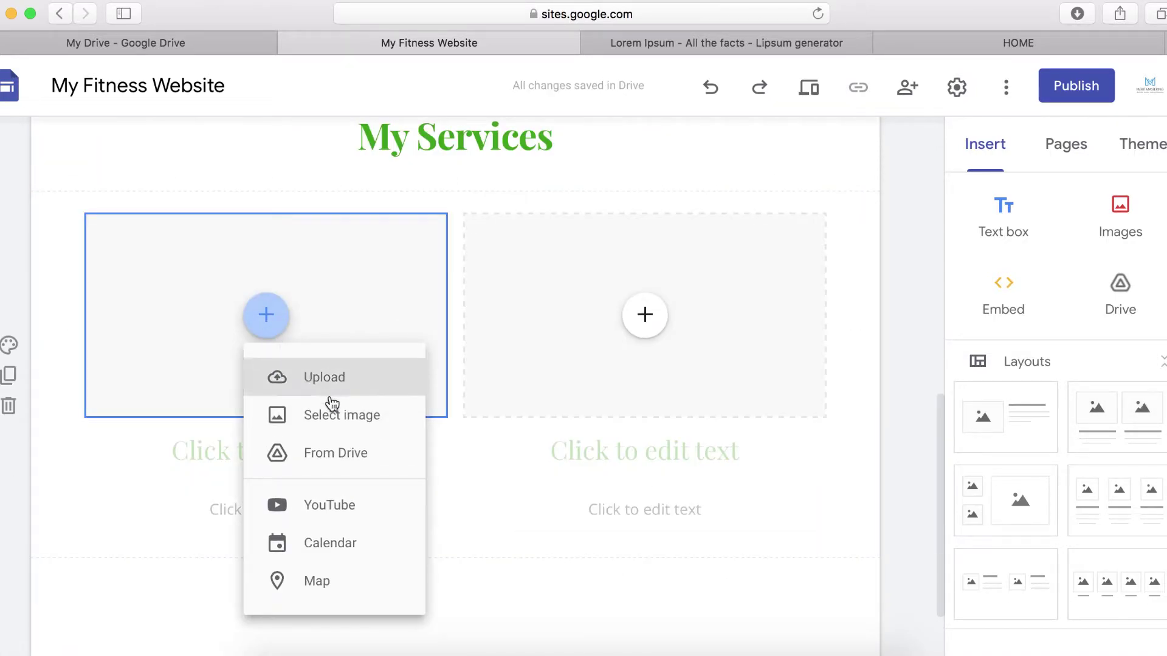
left_click(351, 516)
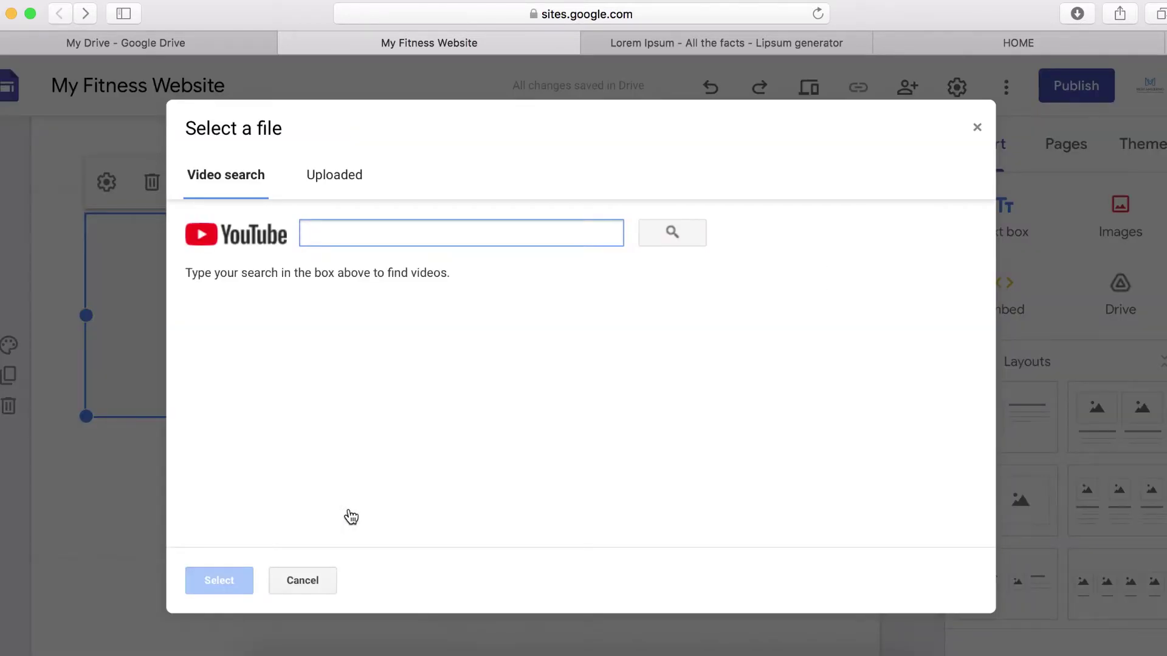
type("work")
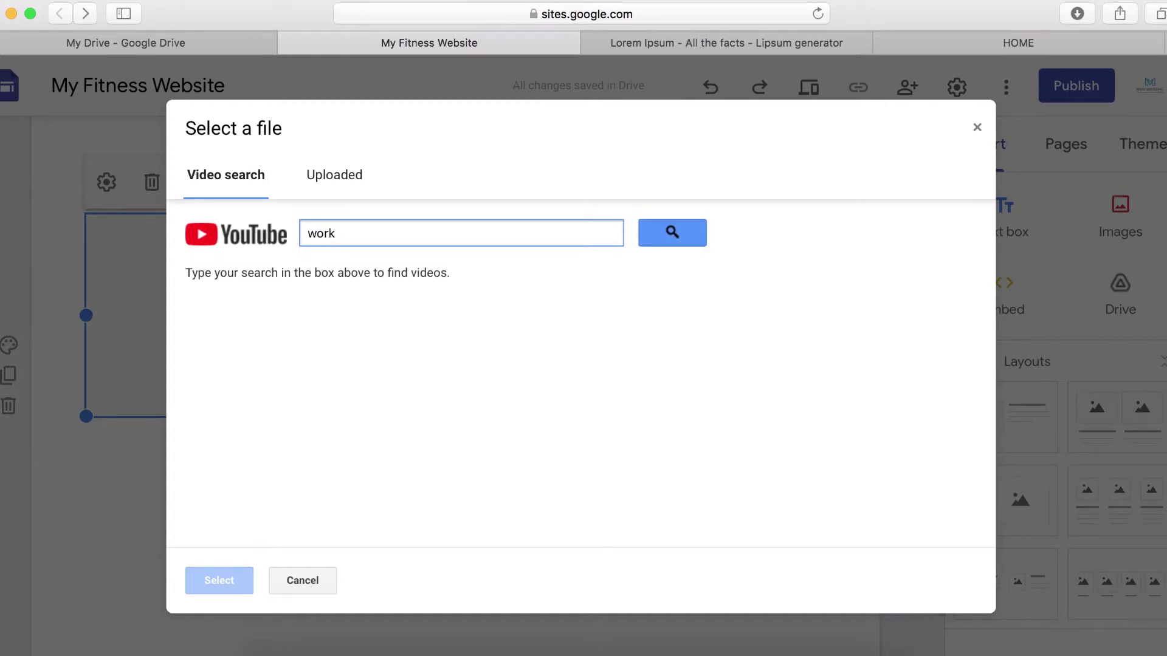
type("out")
key("Return")
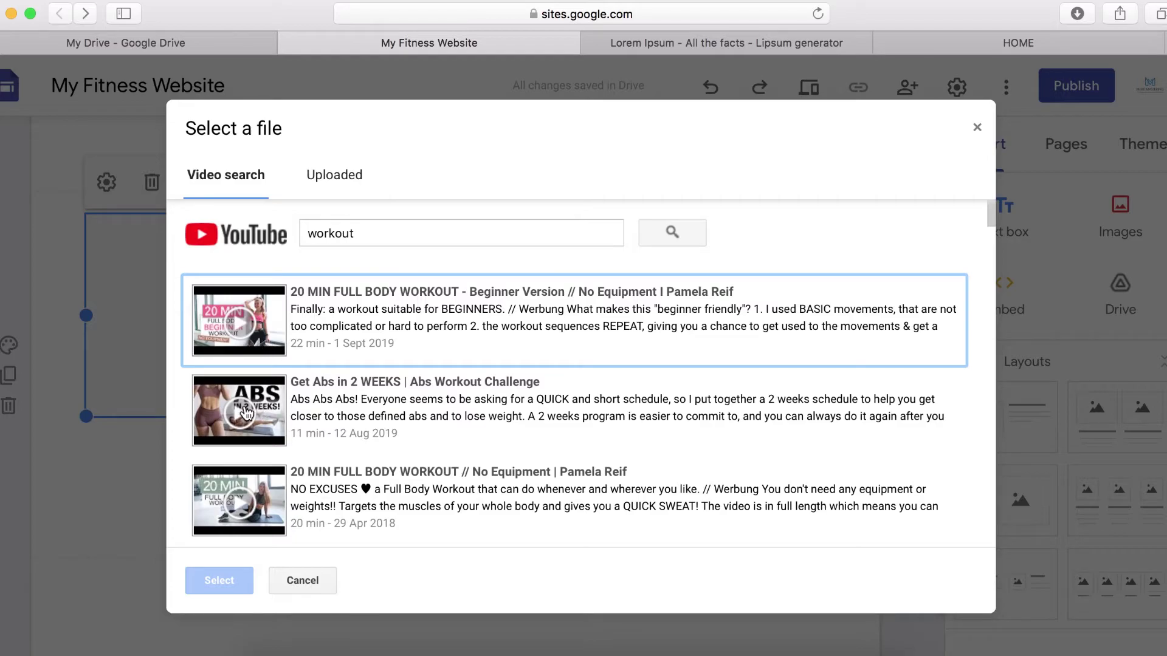
scroll(261, 358, "down", 10)
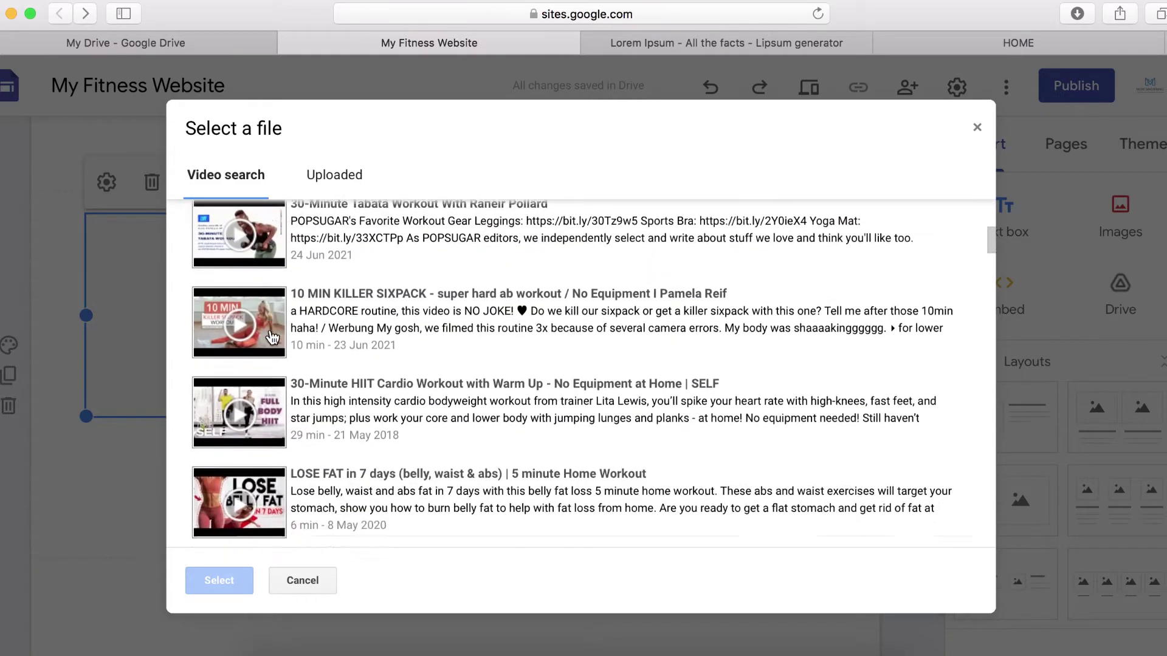
scroll(243, 423, "down", 8)
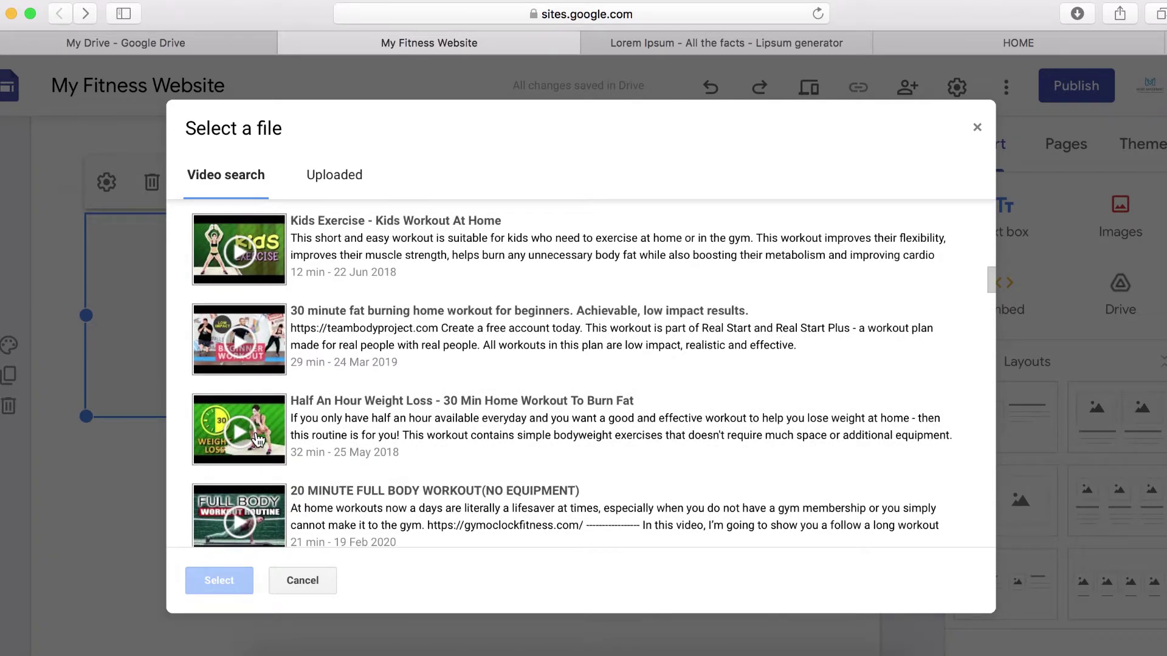
left_click(258, 439)
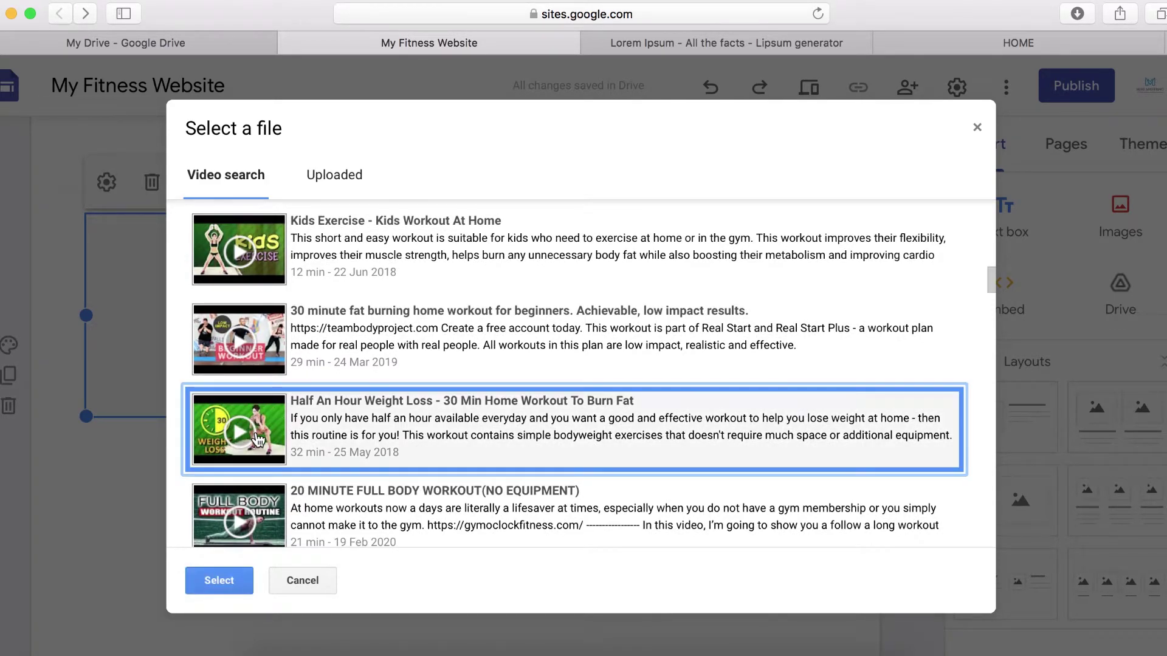
left_click(201, 581)
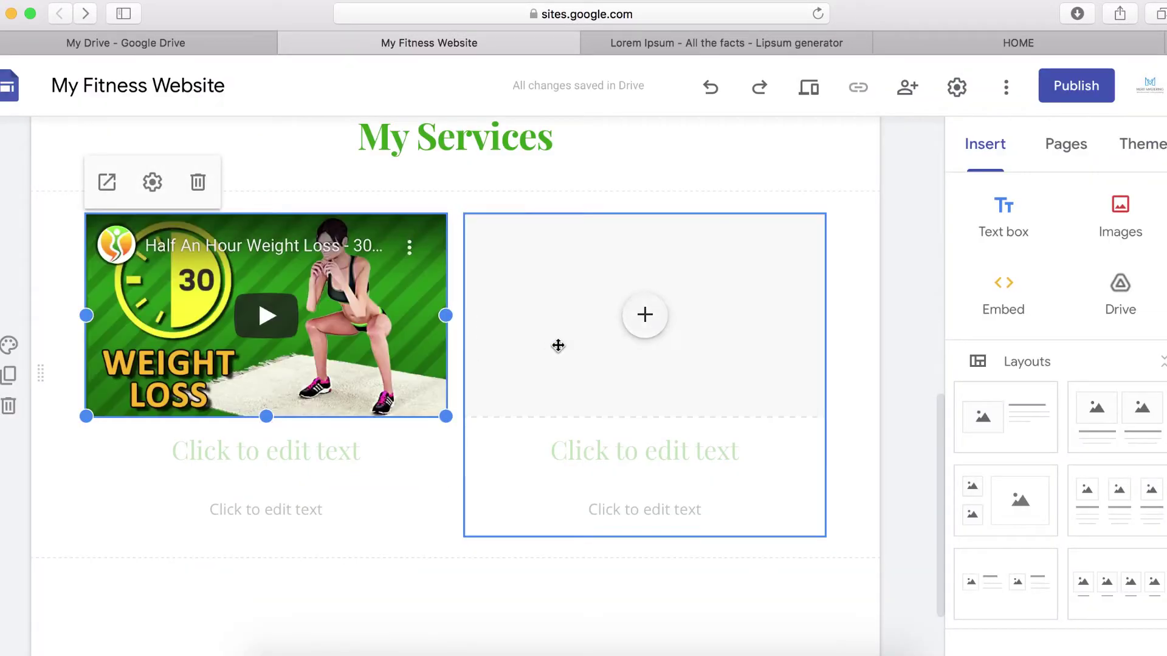
scroll(736, 446, "up", 3)
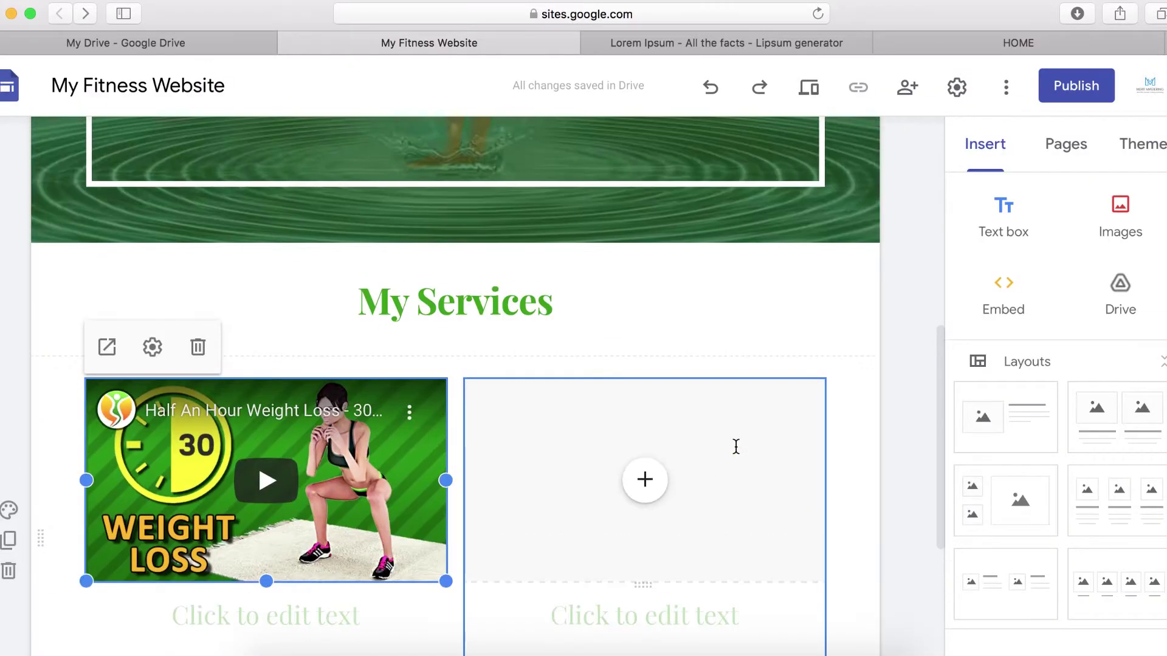
scroll(718, 486, "up", 1)
- Fill the right placeholder with the kettlebell gym photo from a Google Images 'fitness' search
left_click(644, 519)
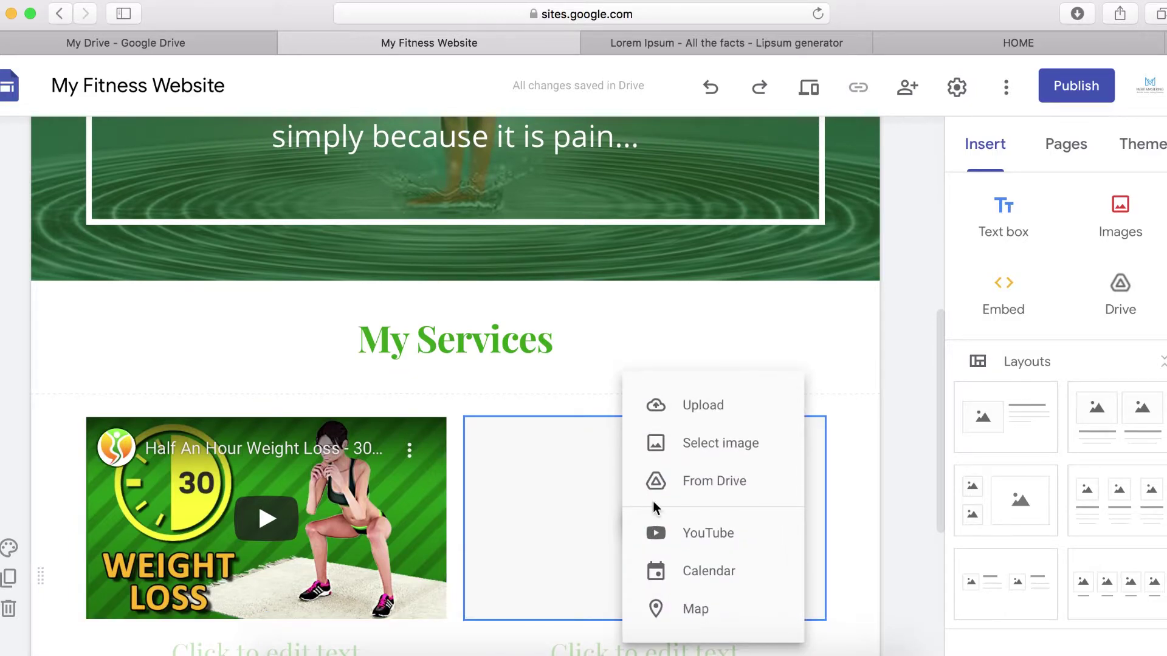
left_click(575, 522)
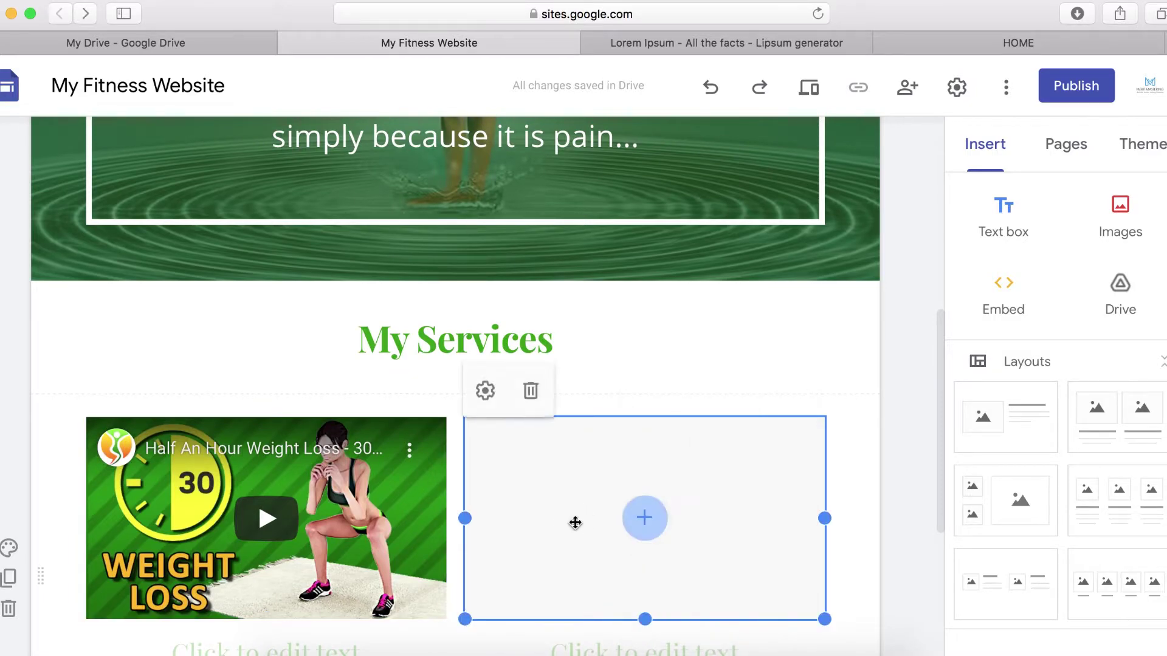
left_click(645, 519)
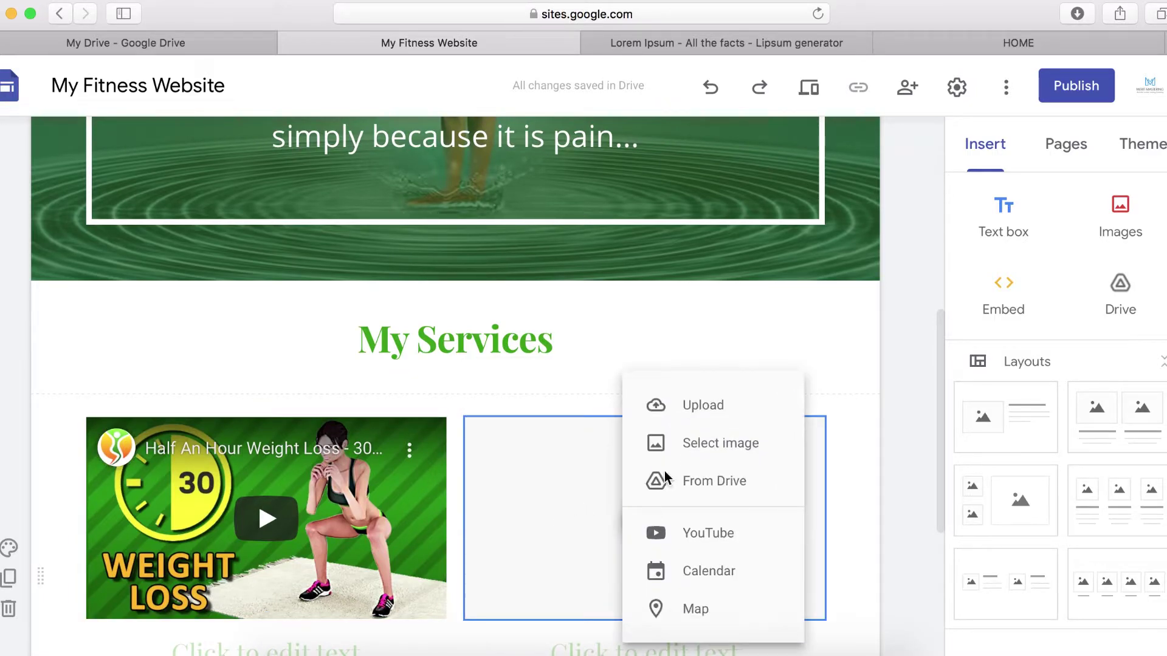
left_click(708, 450)
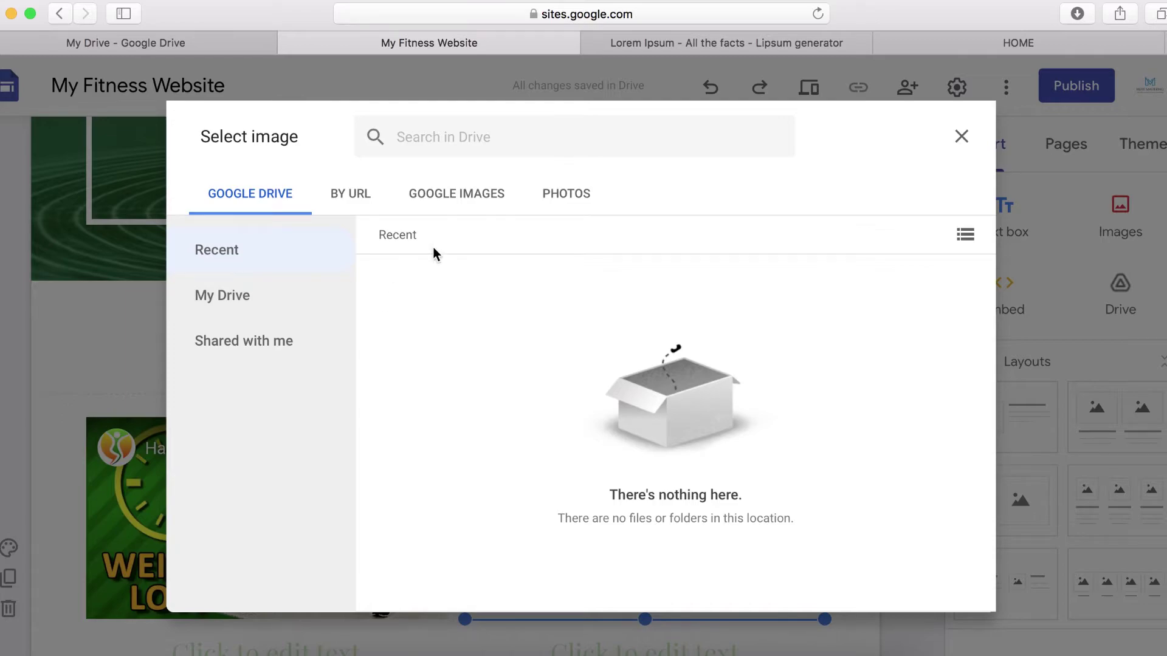
left_click(462, 194)
left_click(458, 136)
type("fitness")
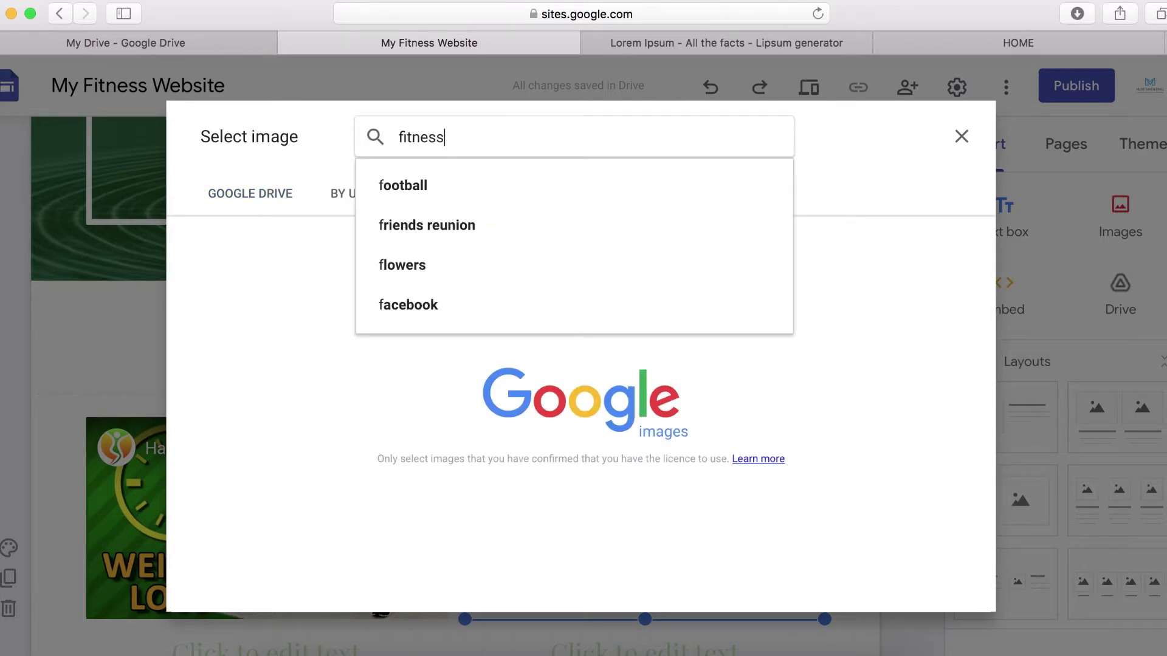
key("Return")
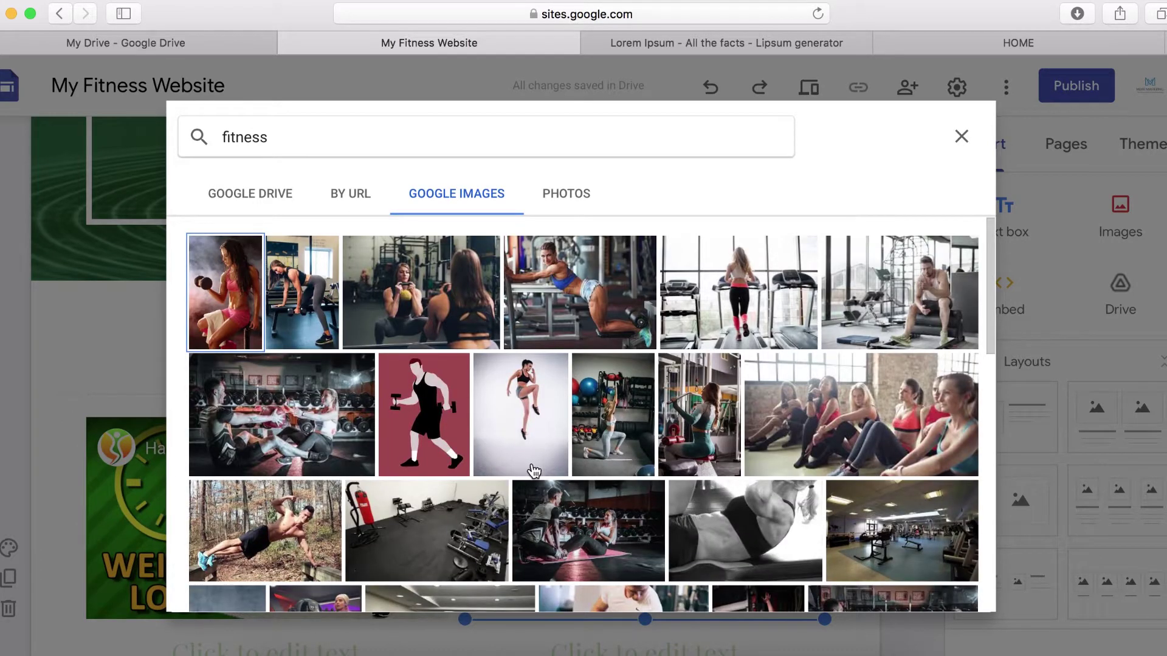
left_click(437, 314)
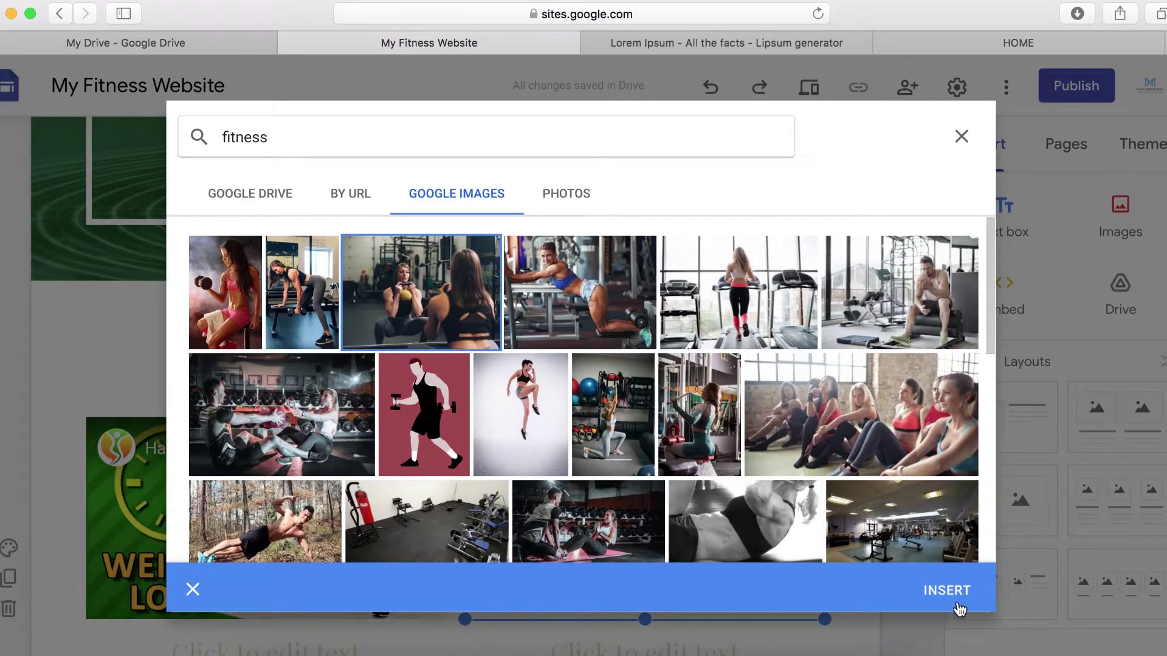
left_click(951, 594)
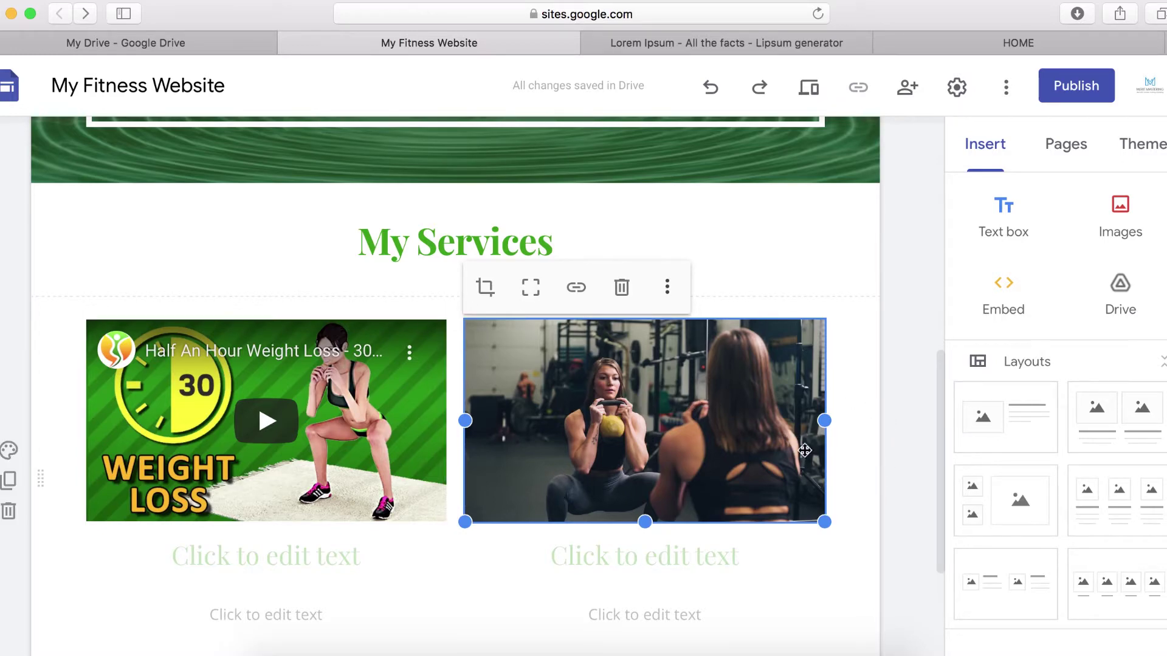
- Select the left column's title box, then switch to the lipsum.com Lorem Ipsum page
scroll(862, 528, "down", 3)
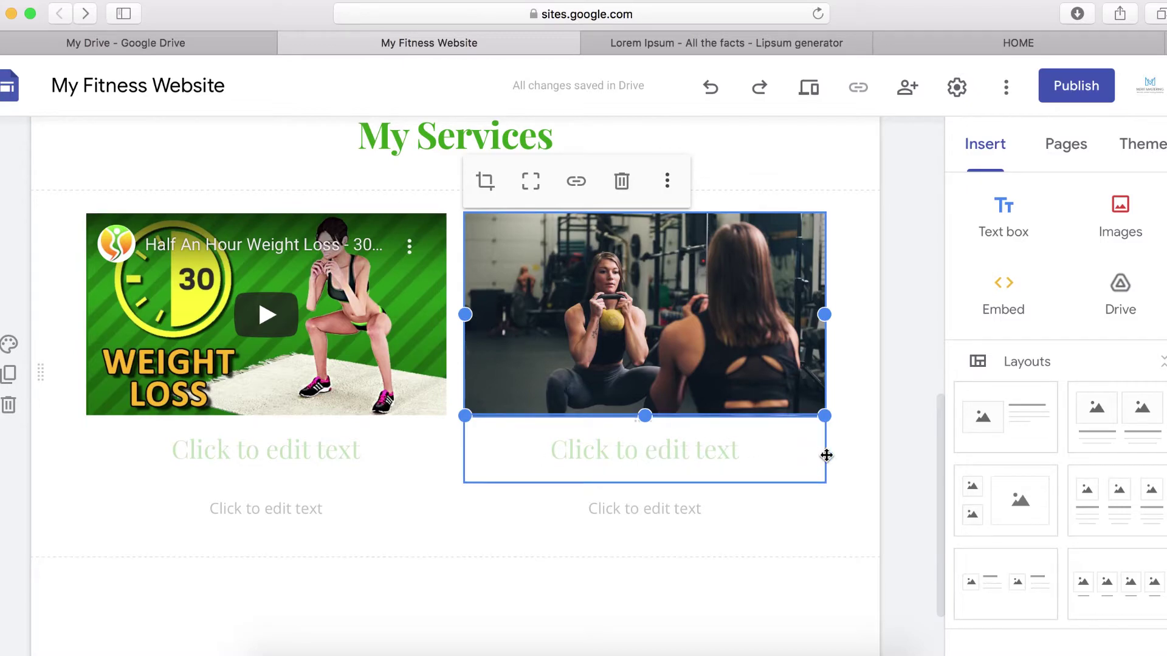
left_click(864, 475)
left_click(302, 457)
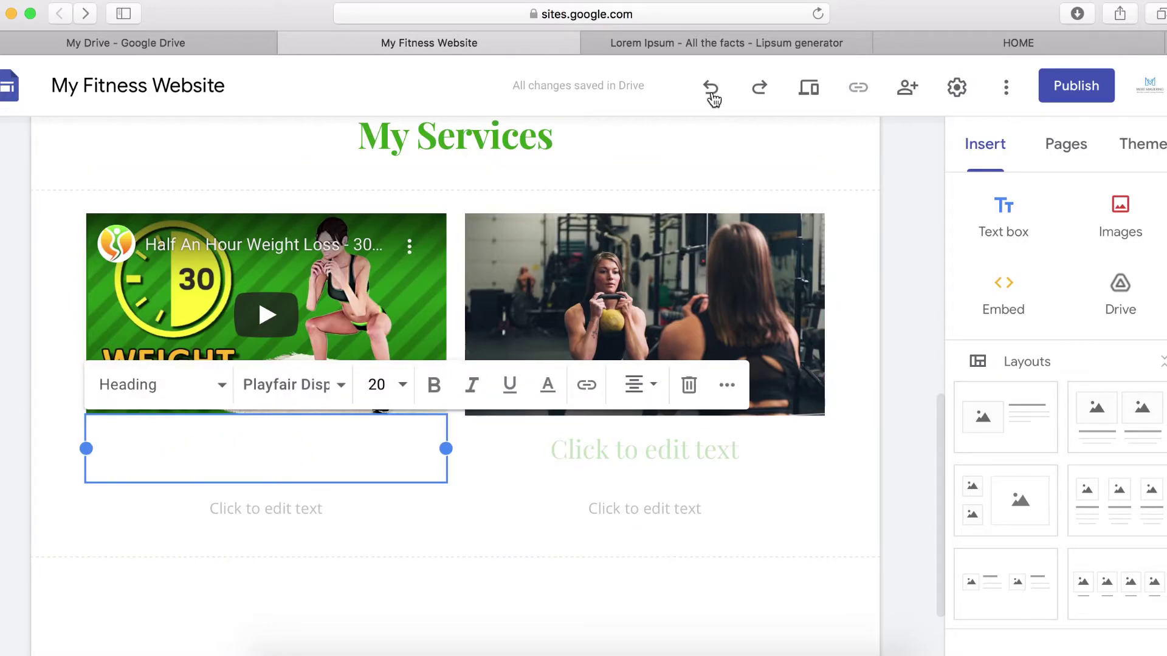
left_click(687, 41)
- Copy lipsum.com's opening sentence, ending at 'industry.', and return to the My Fitness Website editor
left_click(475, 430)
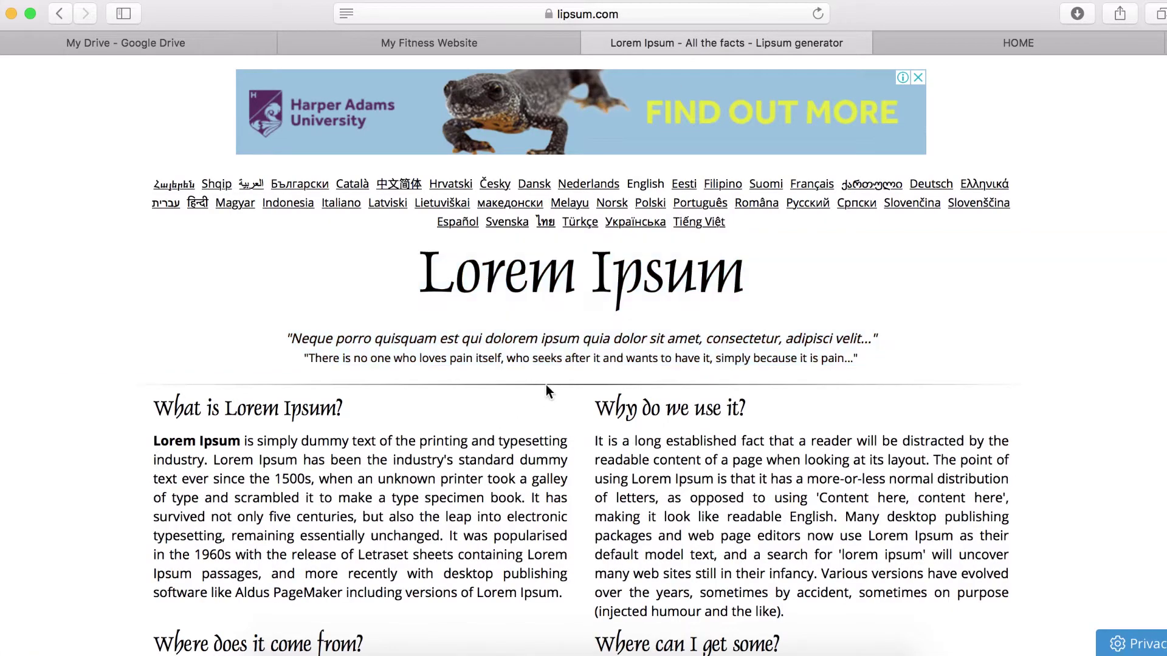
scroll(387, 472, "down", 5)
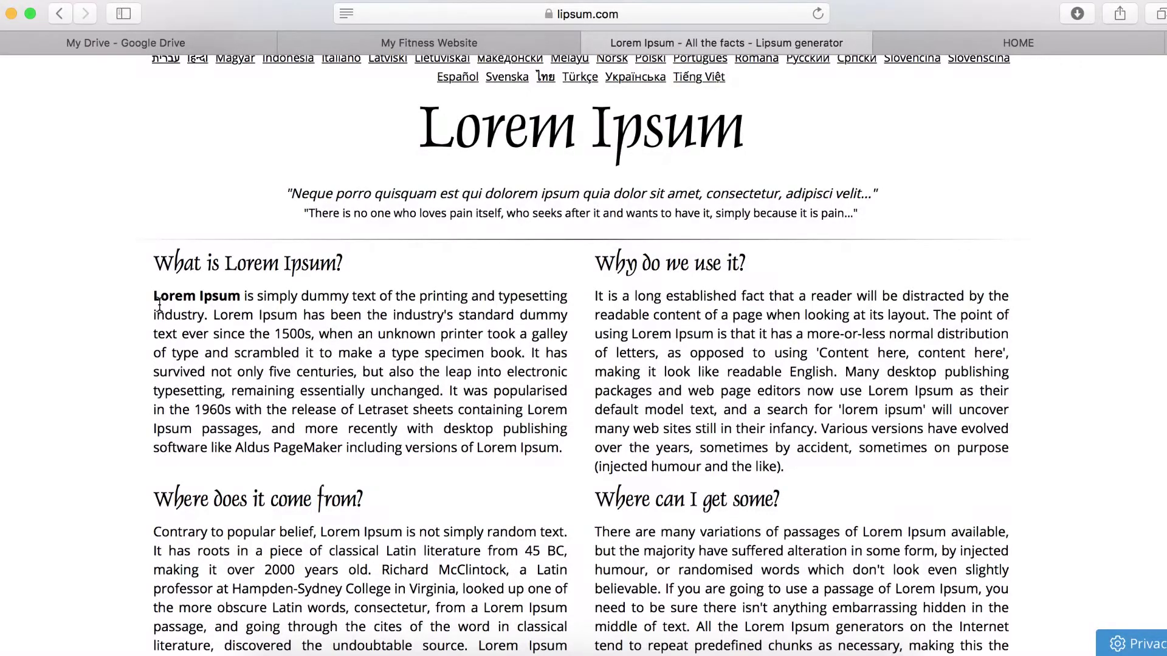
left_click_drag(155, 301, 214, 317)
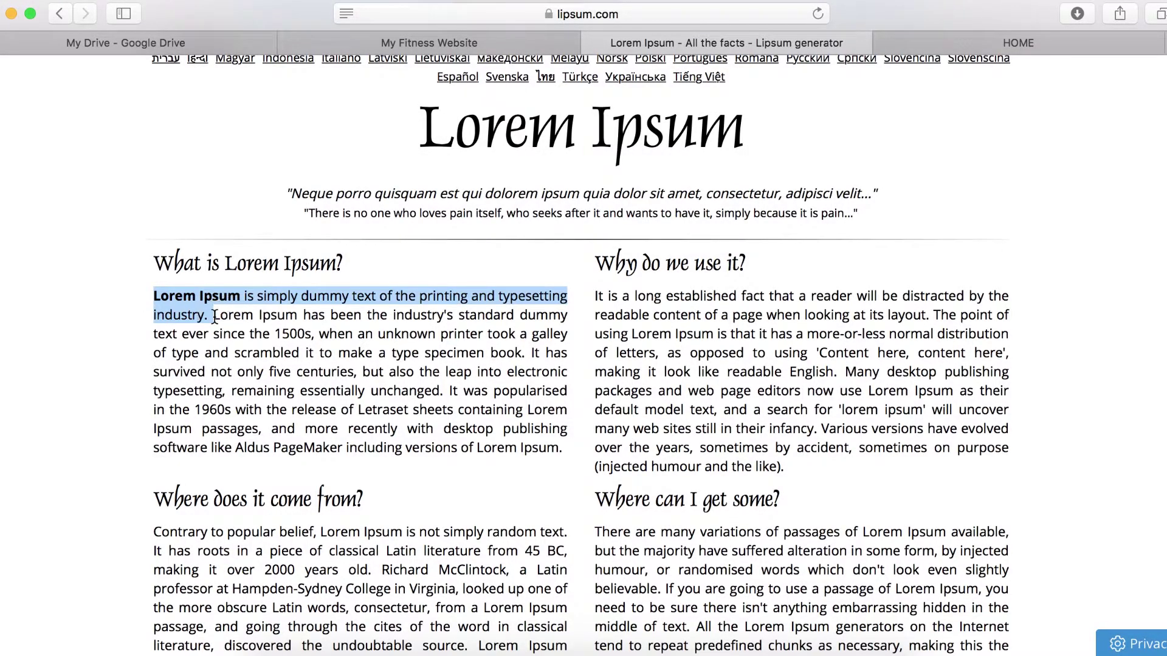
right_click(184, 305)
left_click(219, 359)
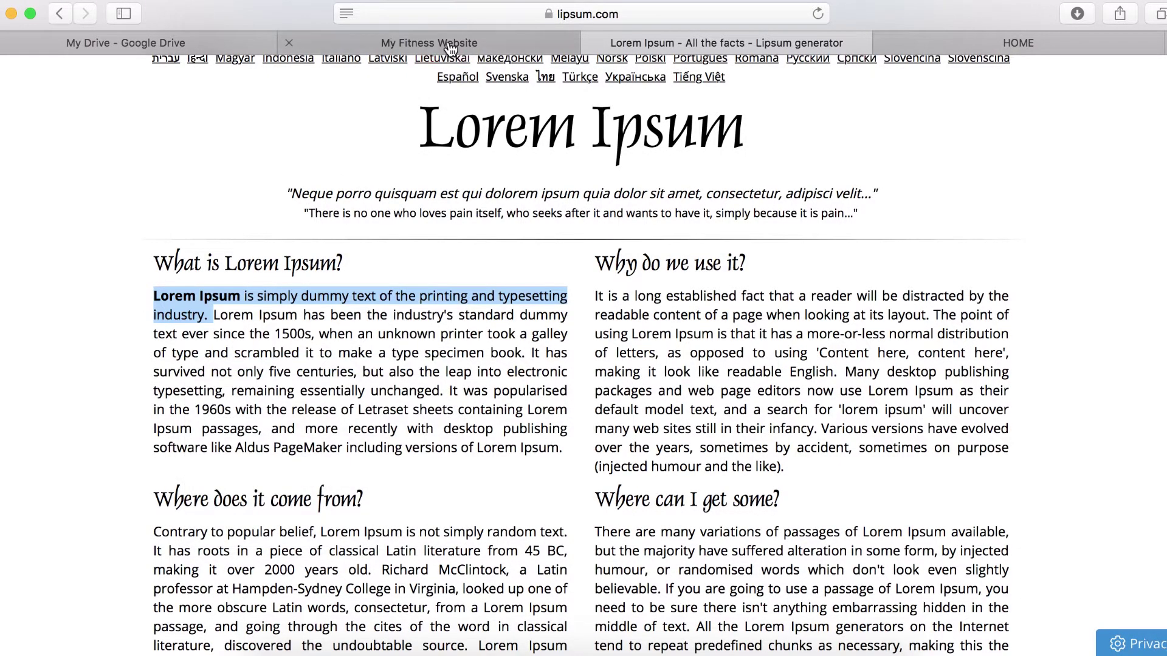
left_click(447, 41)
- Paste the Lorem Ipsum sentence into the left column's empty title box
right_click(282, 448)
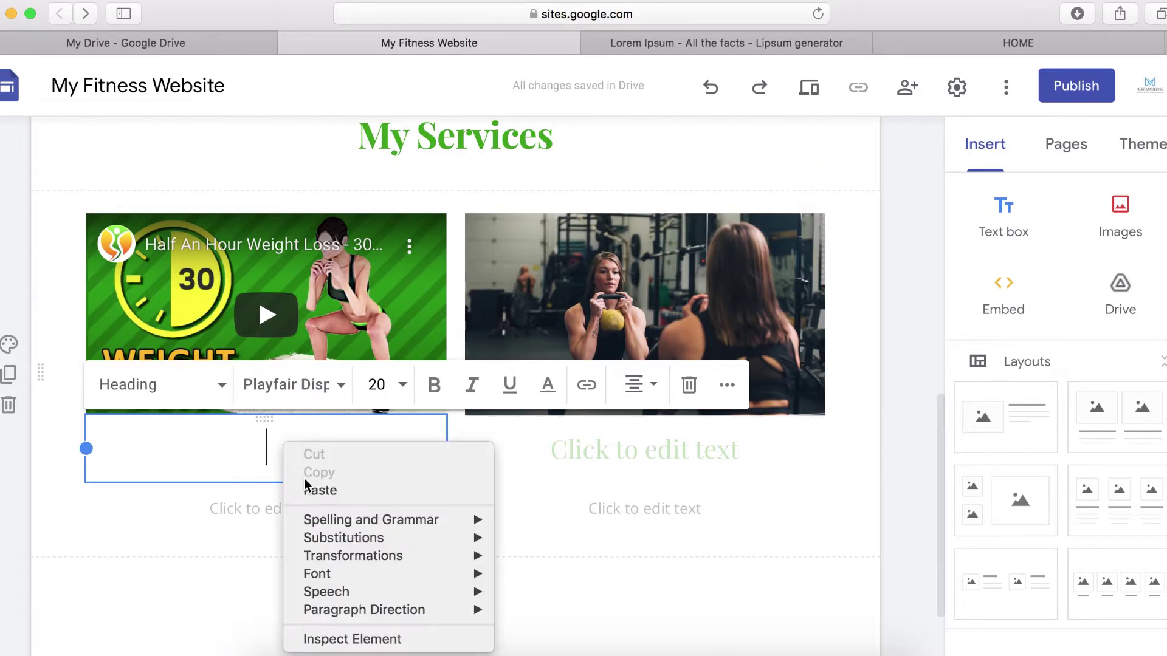
left_click(313, 491)
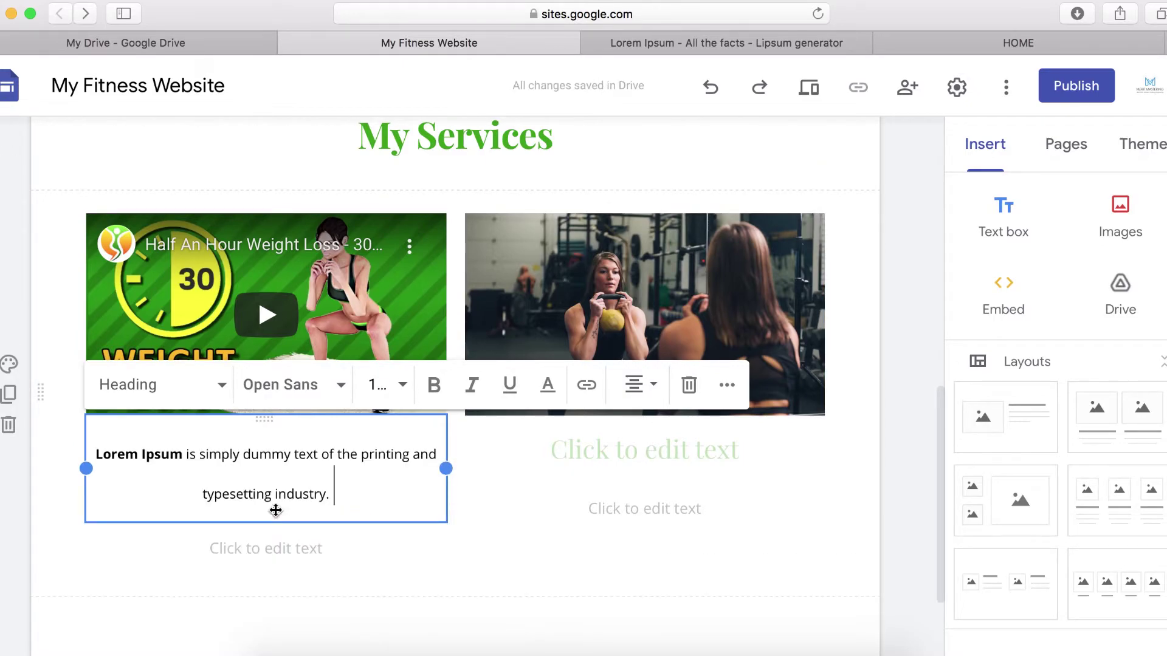
left_click_drag(349, 492, 58, 464)
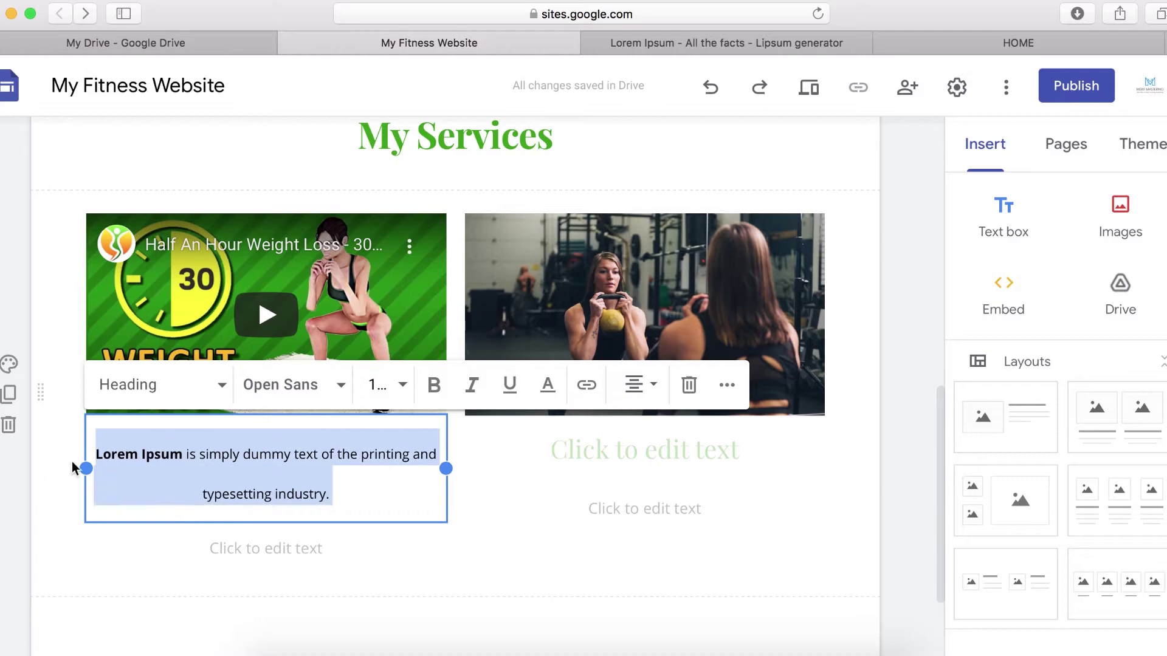
- Set the pasted paragraph's font size to 12
left_click(339, 389)
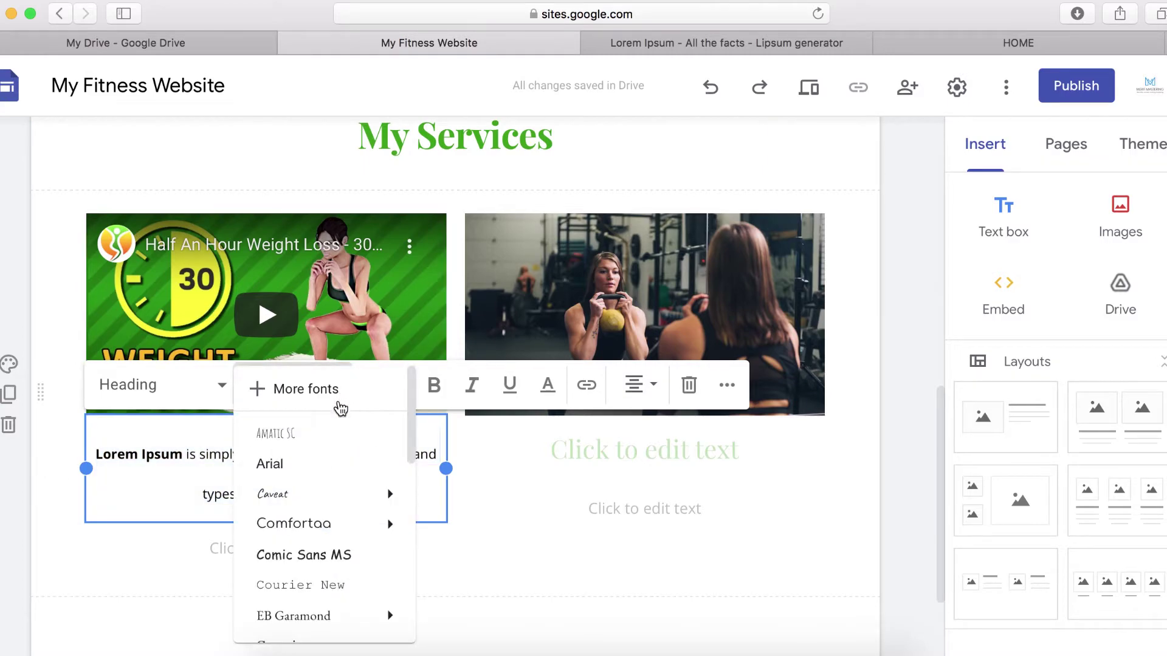
left_click(82, 458)
left_click(403, 389)
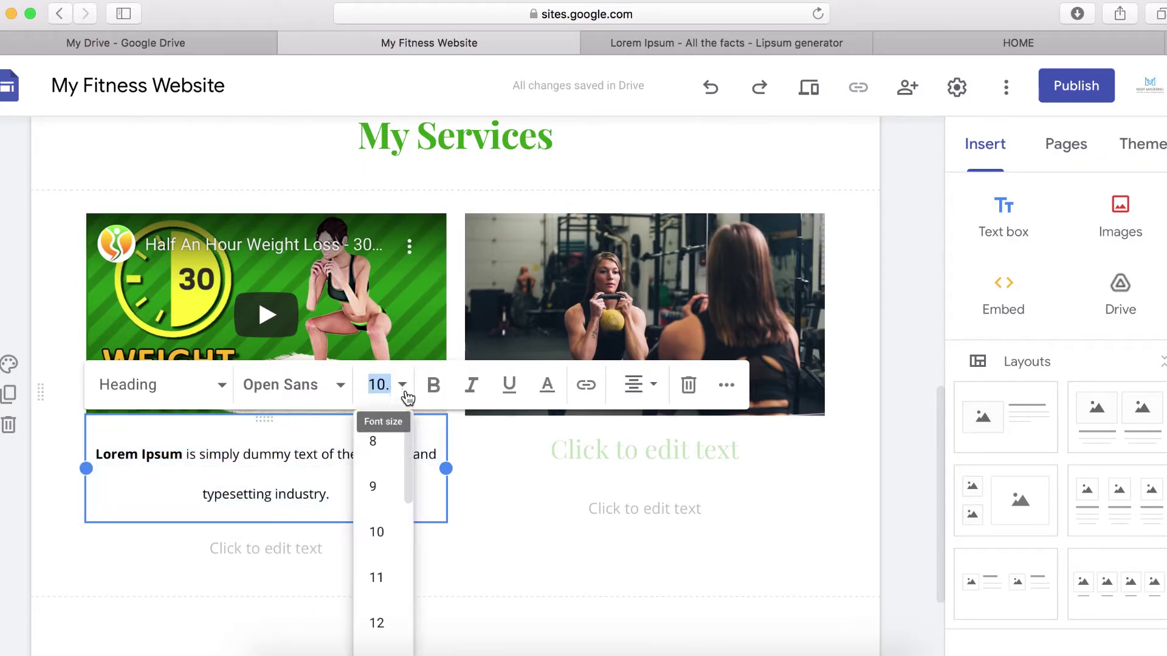
left_click(383, 542)
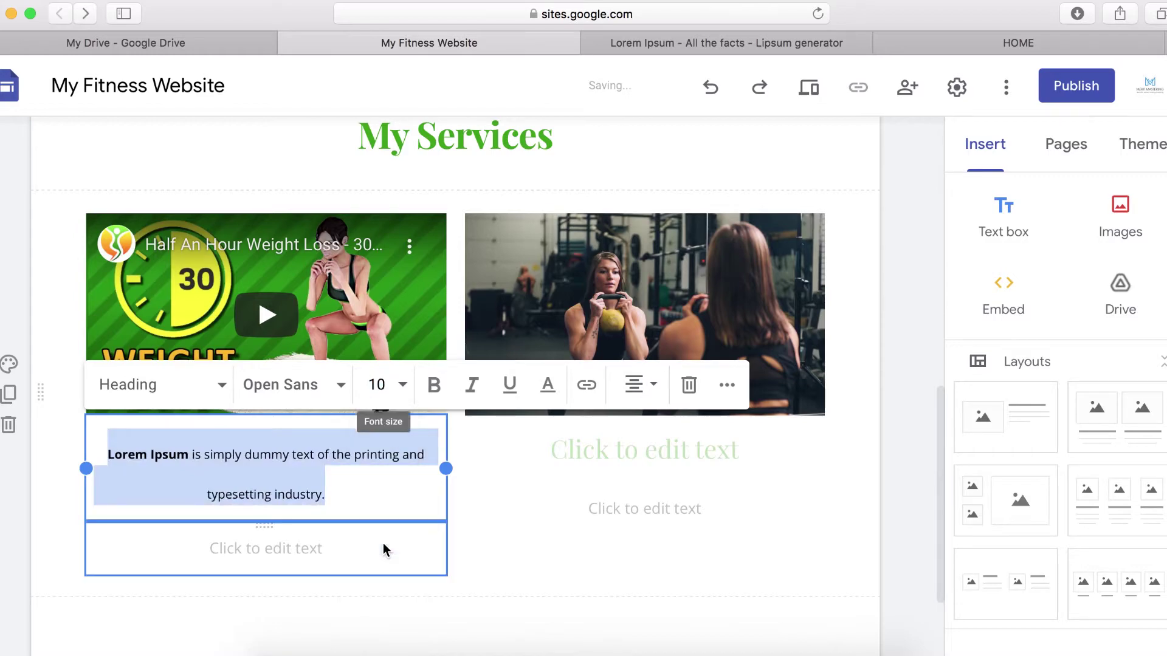
left_click(402, 386)
scroll(375, 531, "down", 5)
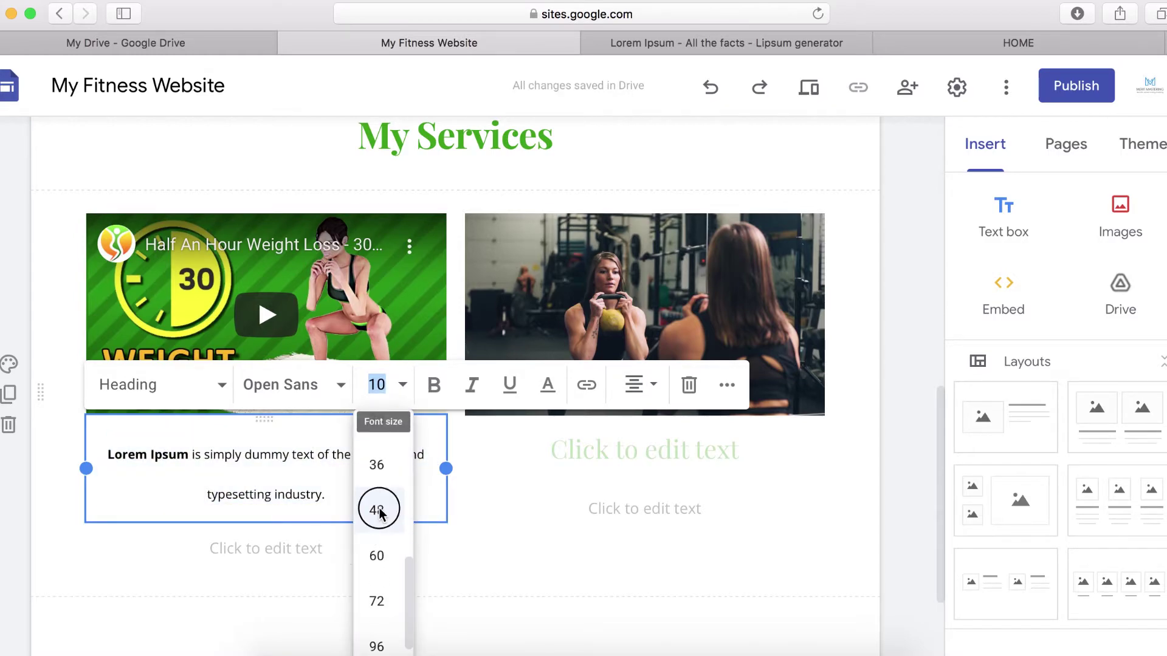
left_click(377, 510)
left_click(405, 389)
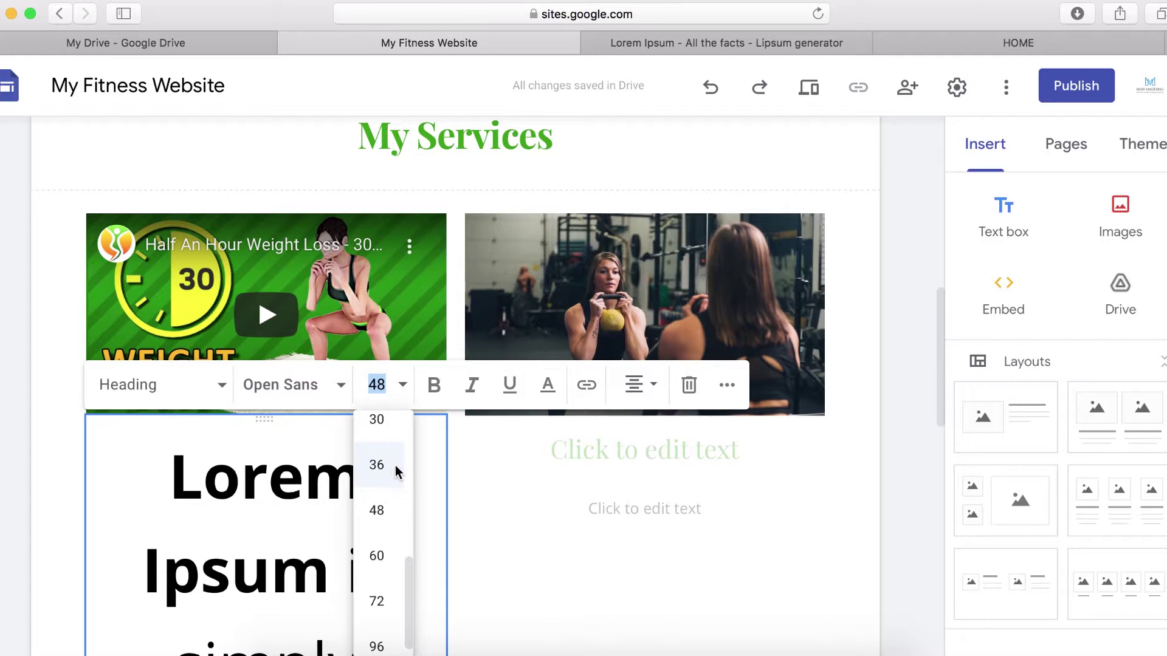
scroll(392, 468, "up", 3)
left_click(386, 483)
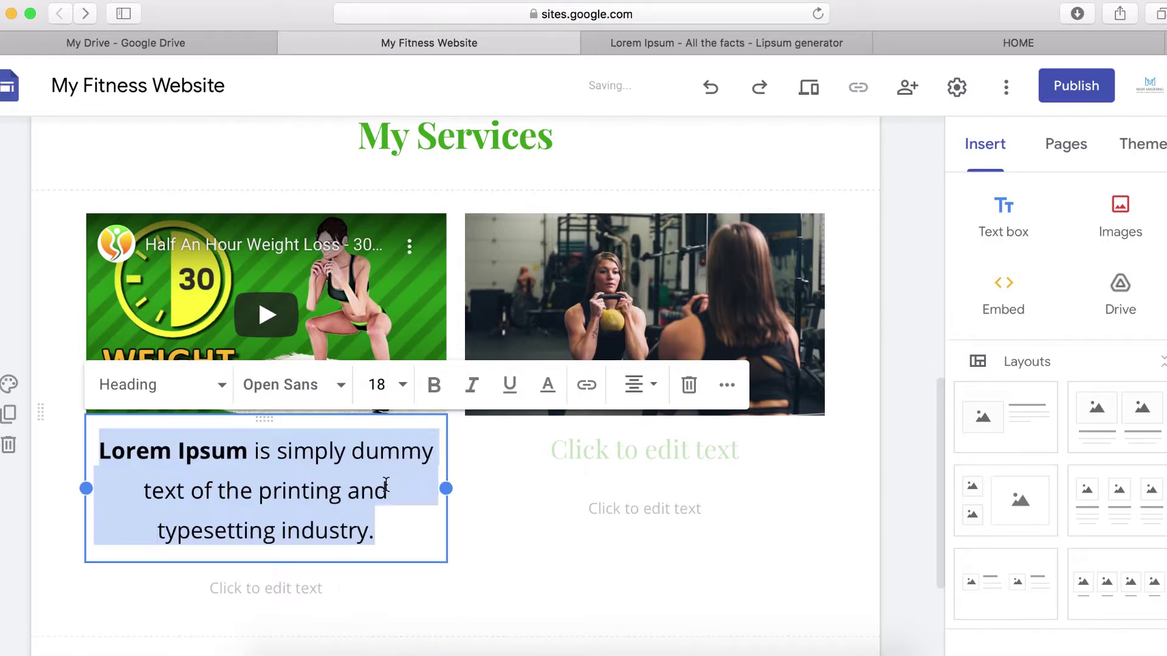
left_click(398, 387)
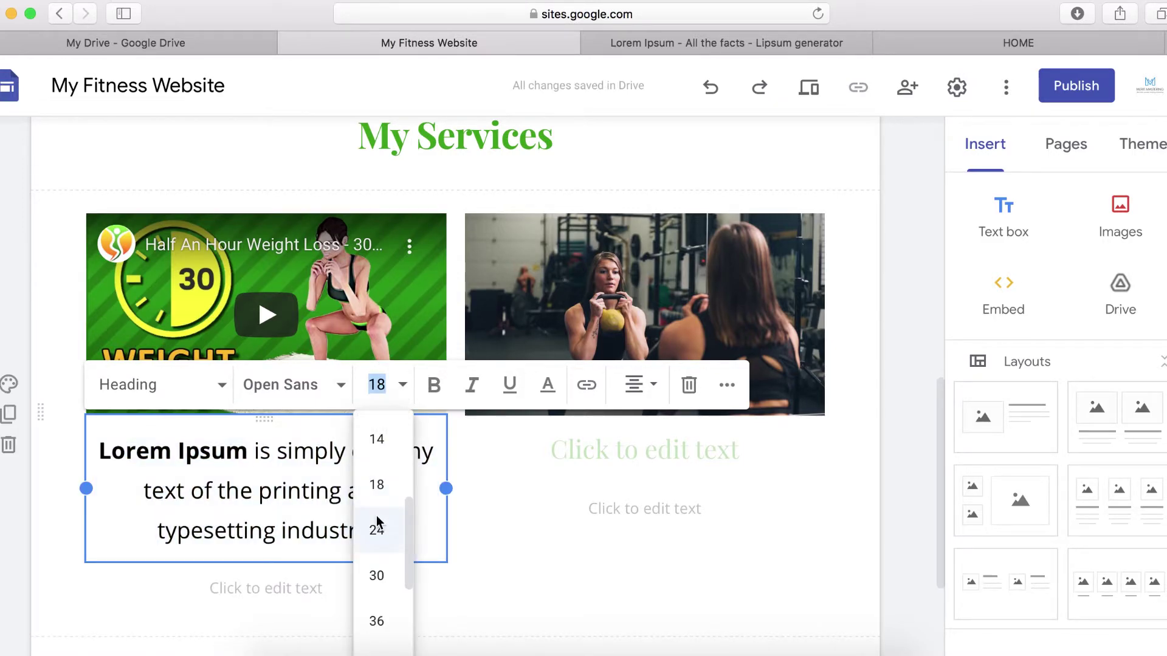
left_click(378, 432)
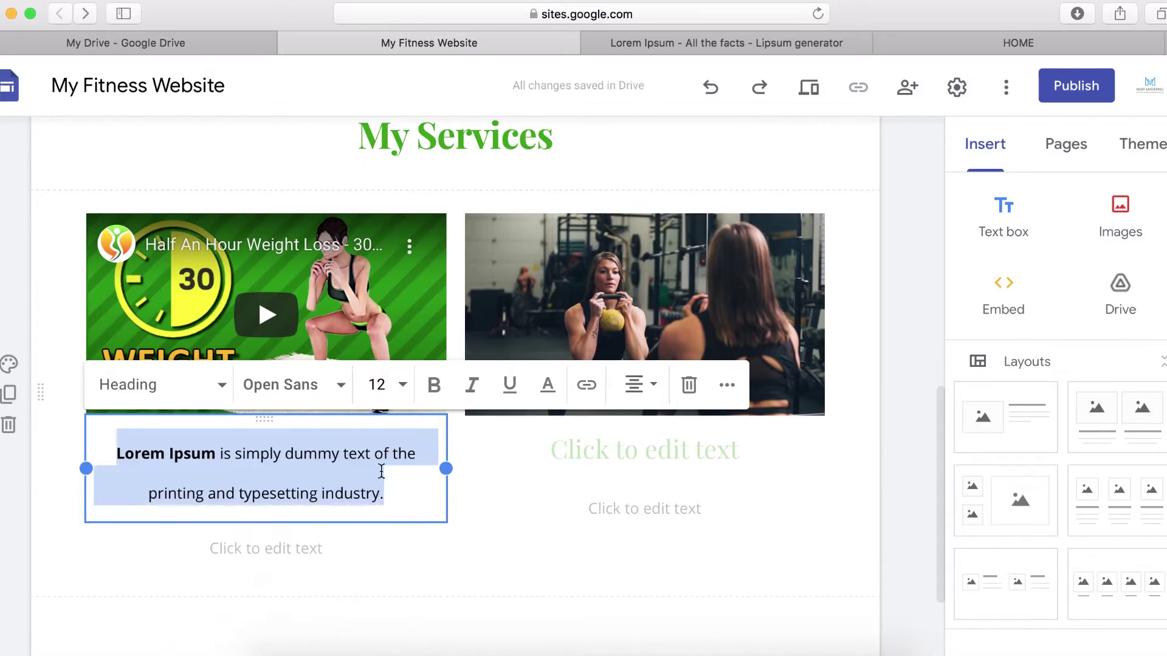
- Delete the empty placeholder text boxes under both columns
left_click(478, 515)
left_click(363, 537)
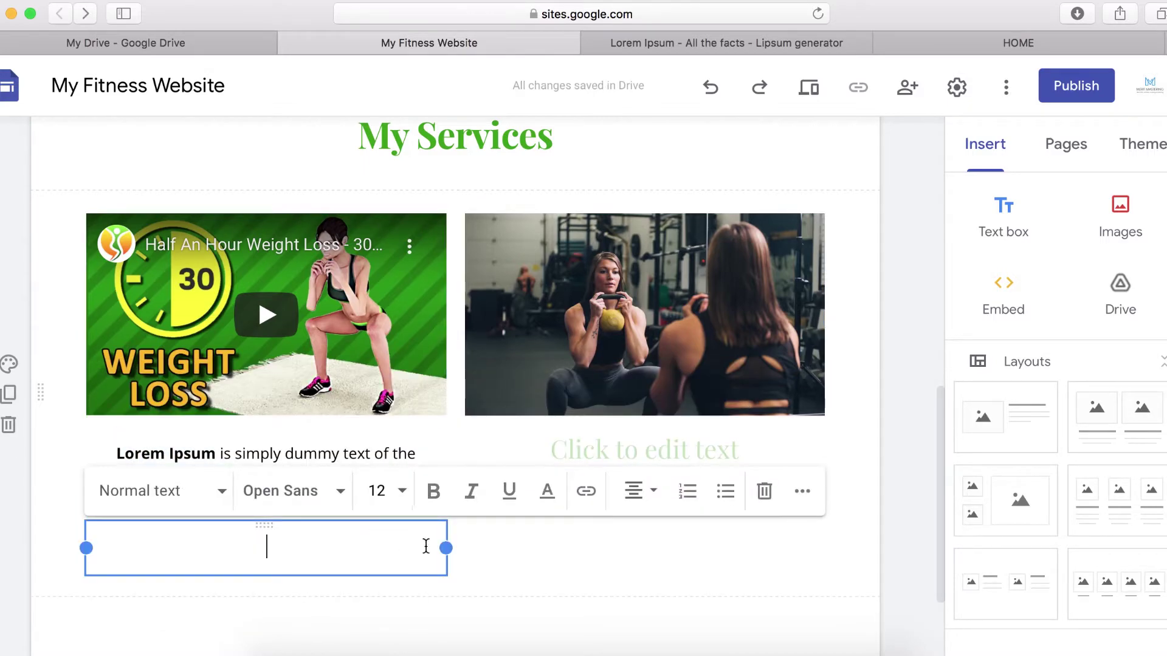
left_click(765, 491)
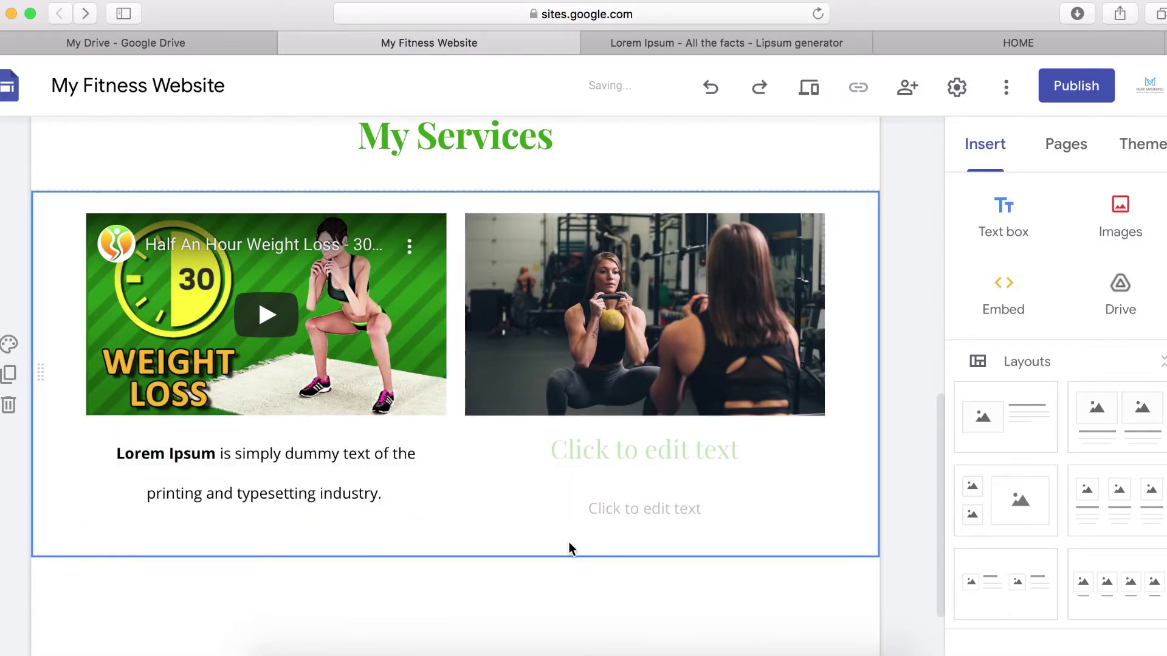
left_click(643, 512)
left_click(873, 457)
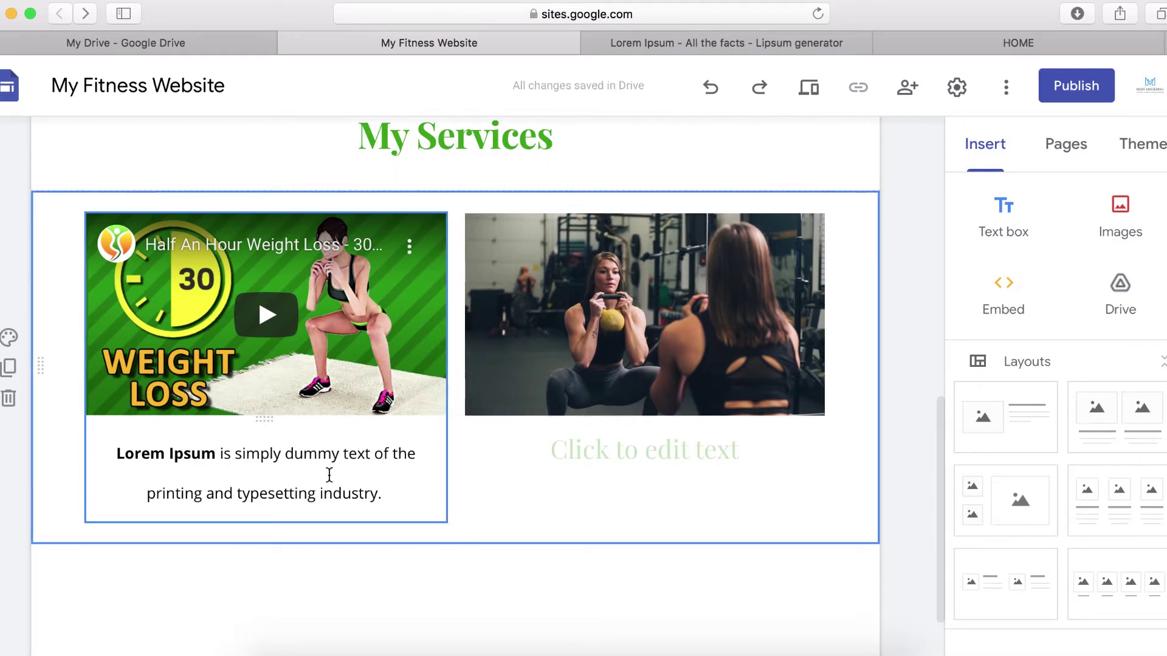
- Copy the Lorem Ipsum paragraph into the text box under the right gym photo
left_click_drag(392, 498, 112, 450)
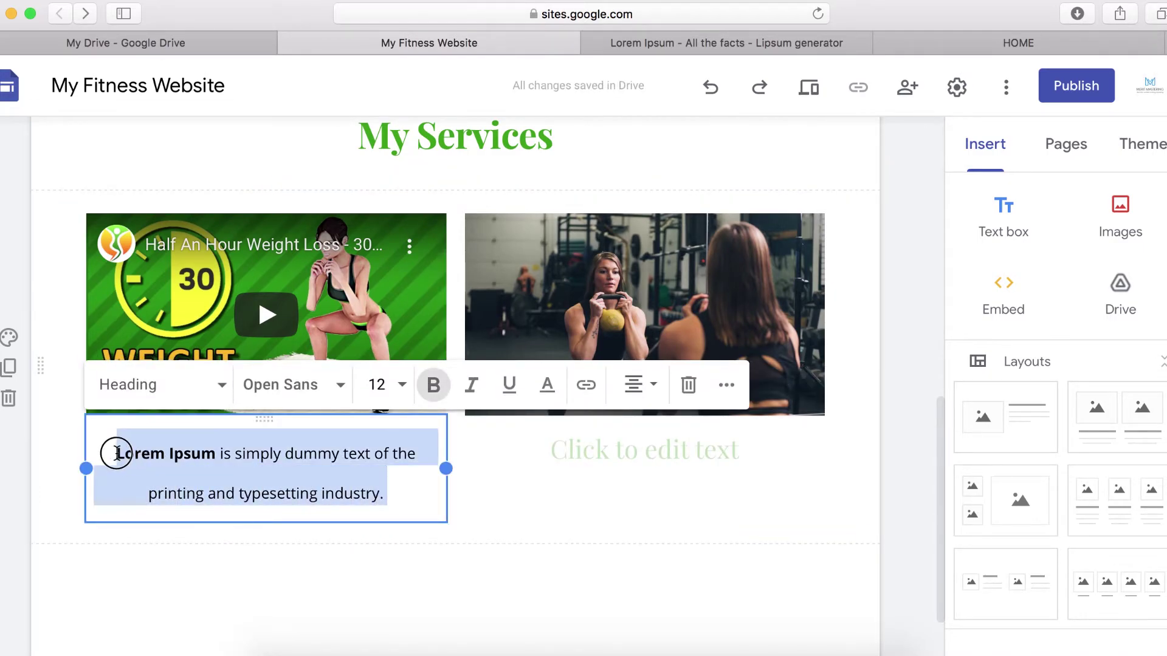
right_click(222, 463)
left_click(253, 409)
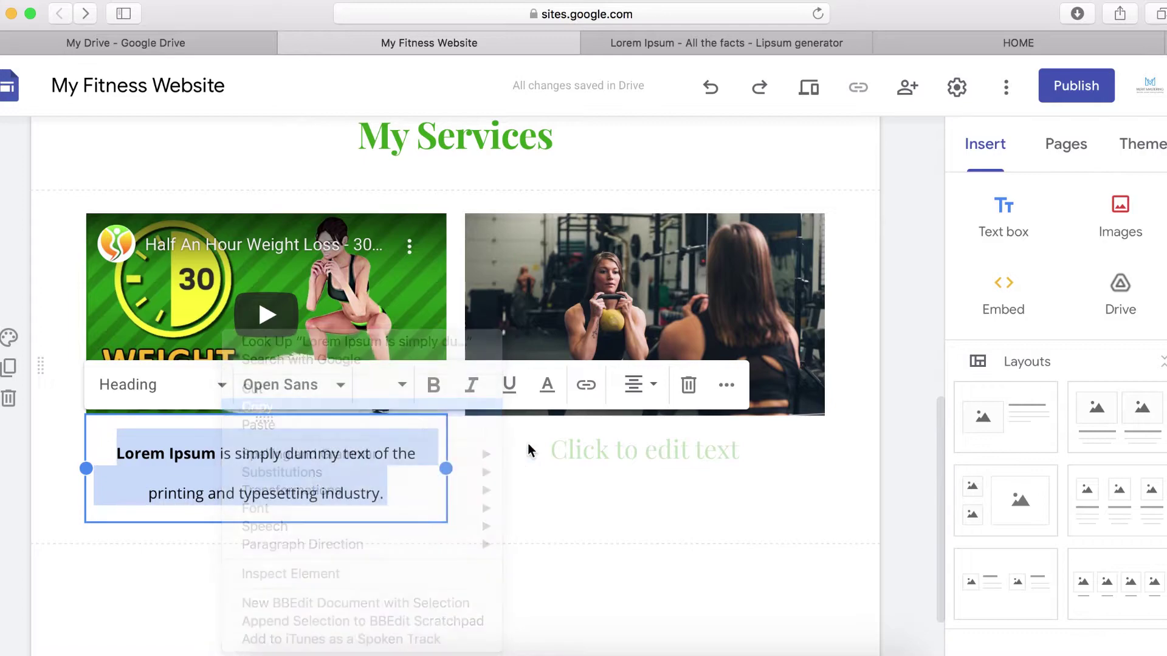
left_click(622, 453)
right_click(621, 453)
left_click(653, 489)
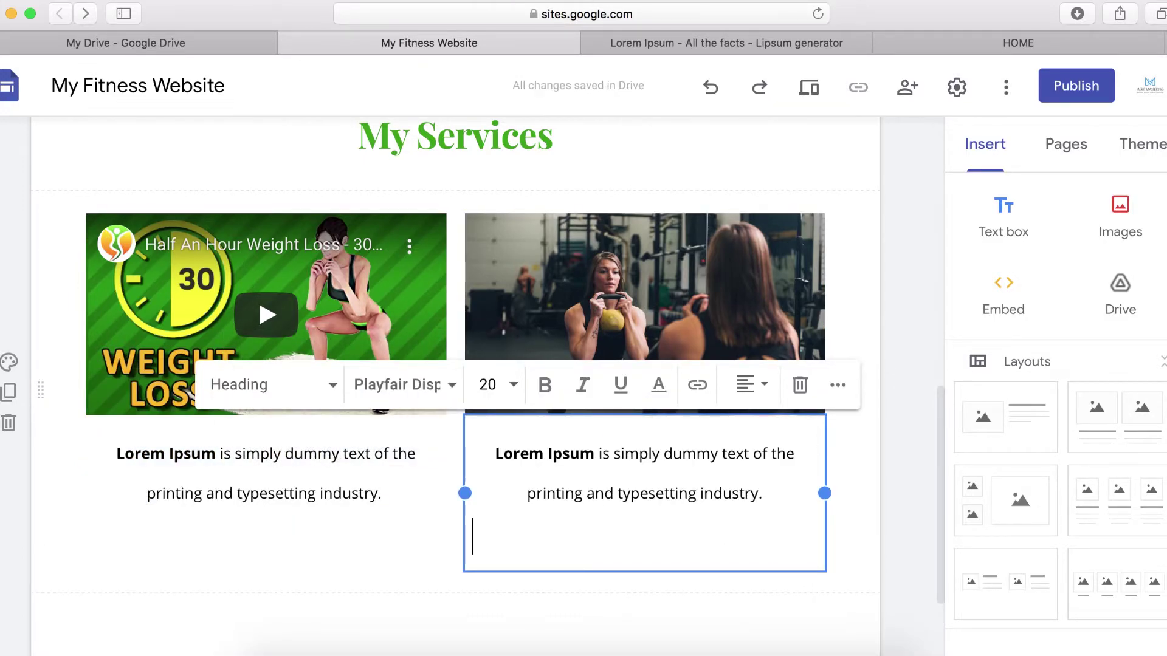
left_click(764, 597)
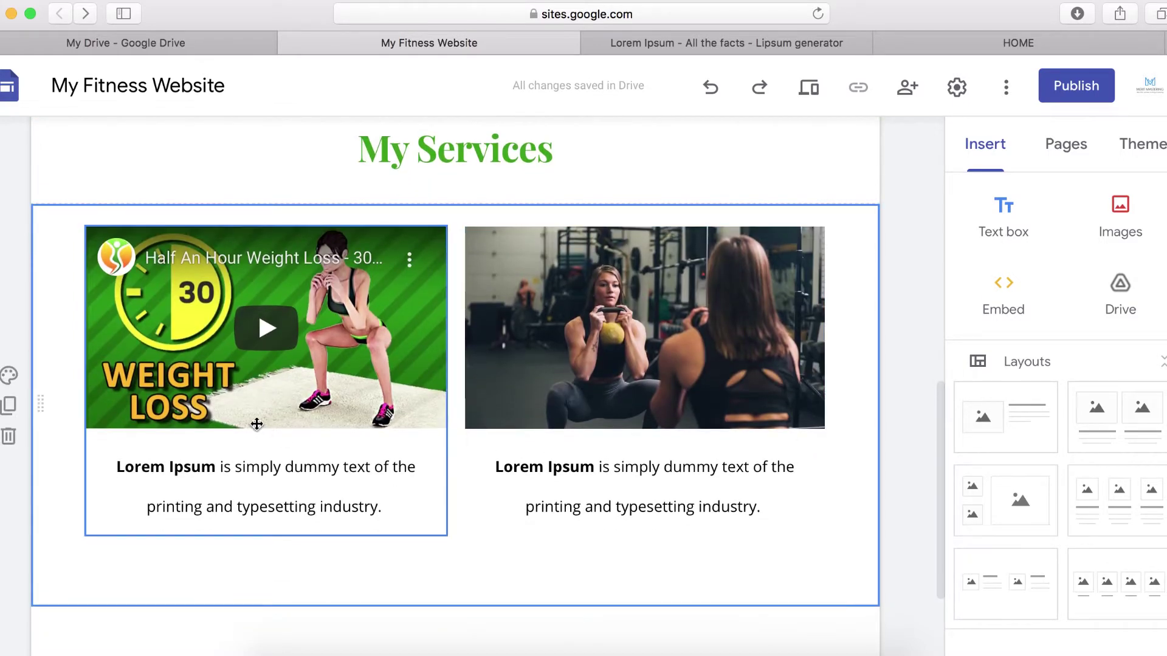
- Set the workout-video and gym-photo section's background to light grey Emphasis 1
left_click(9, 376)
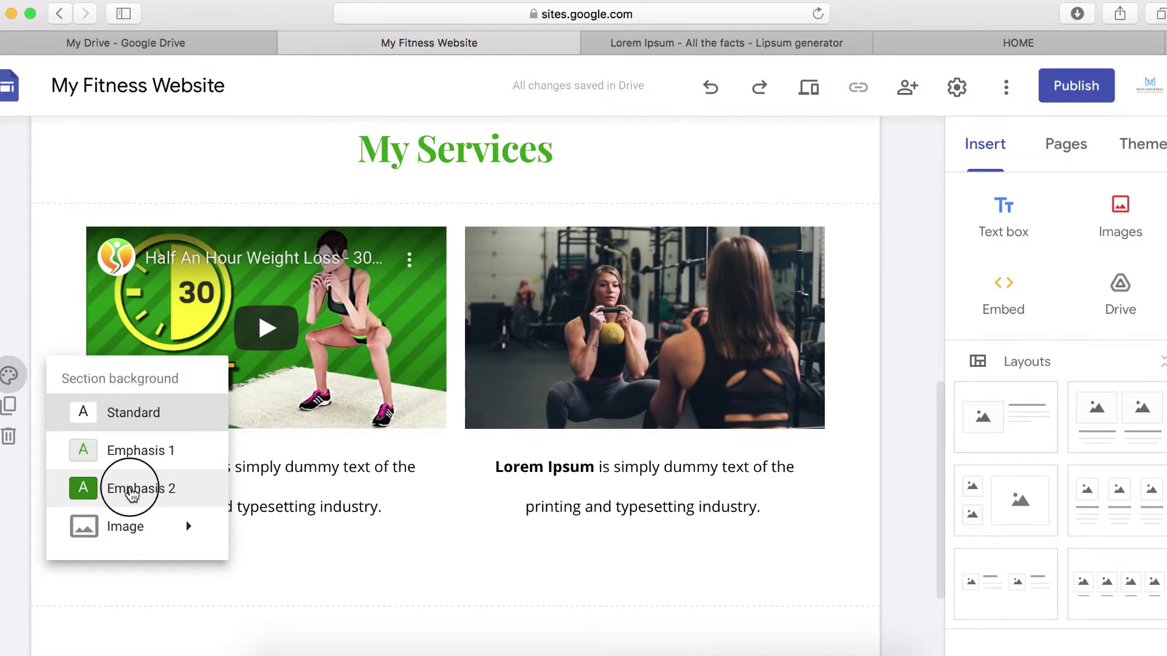
left_click(132, 492)
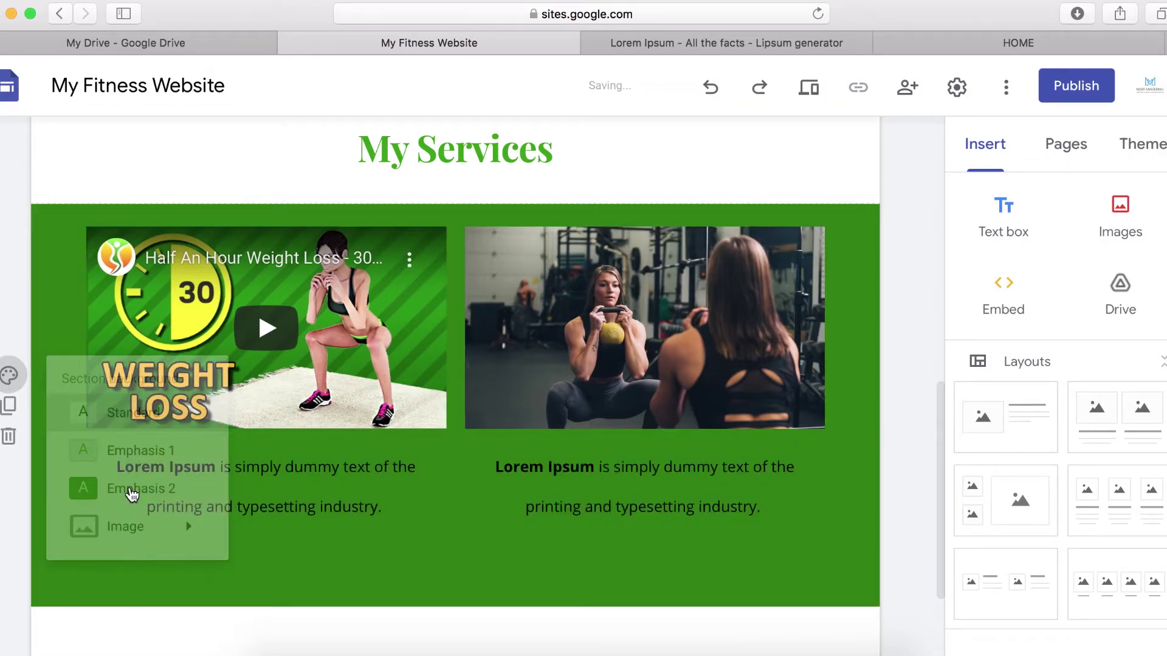
left_click(10, 375)
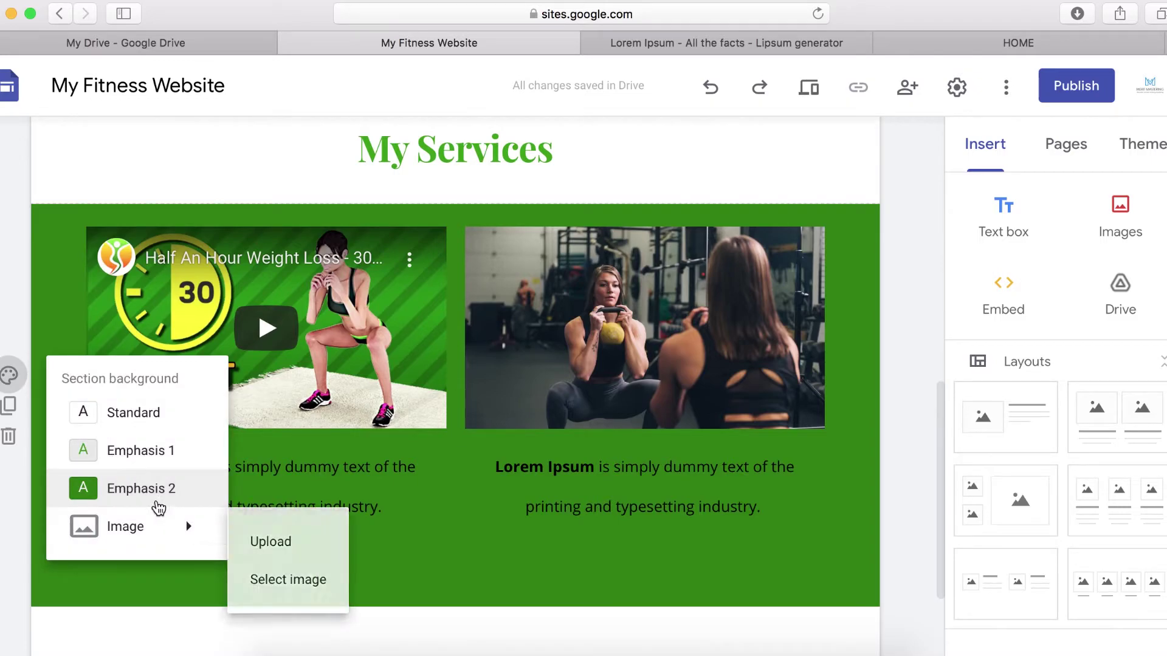
left_click(97, 451)
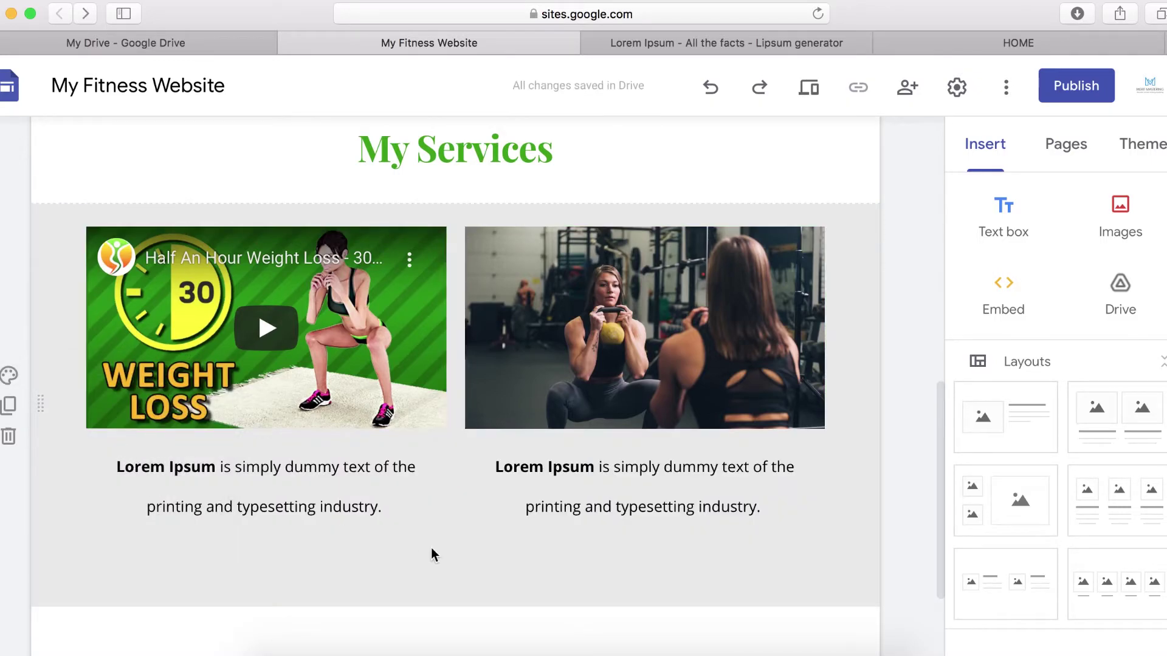
scroll(484, 566, "up", 10)
scroll(484, 565, "down", 15)
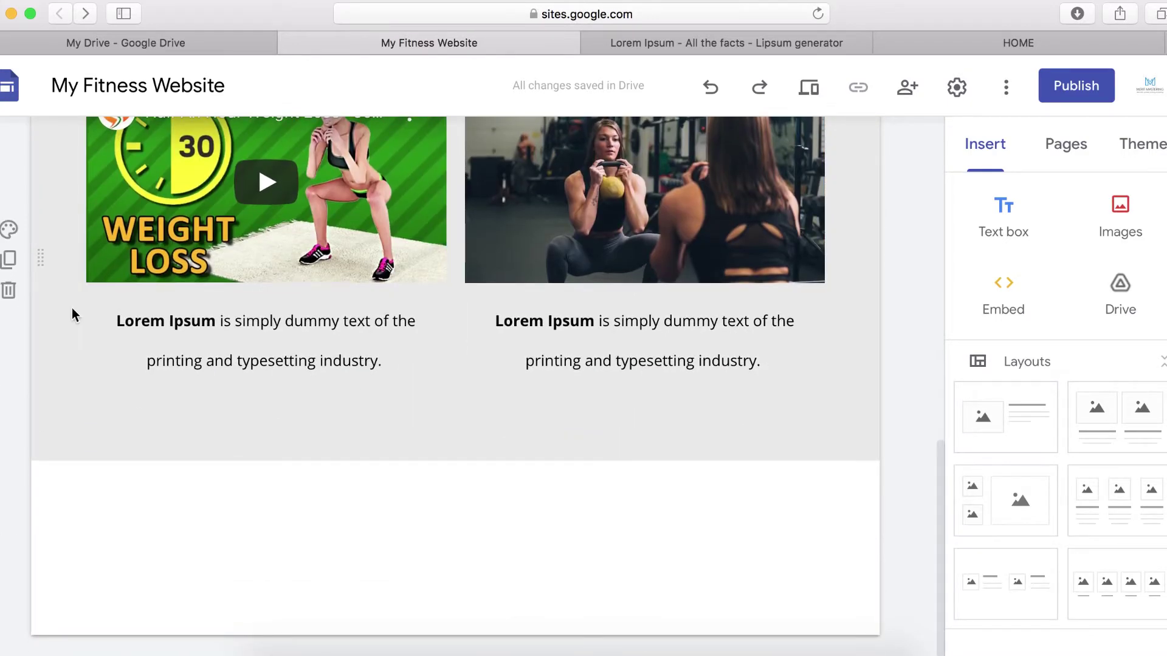
scroll(275, 478, "up", 2)
scroll(275, 476, "up", 1)
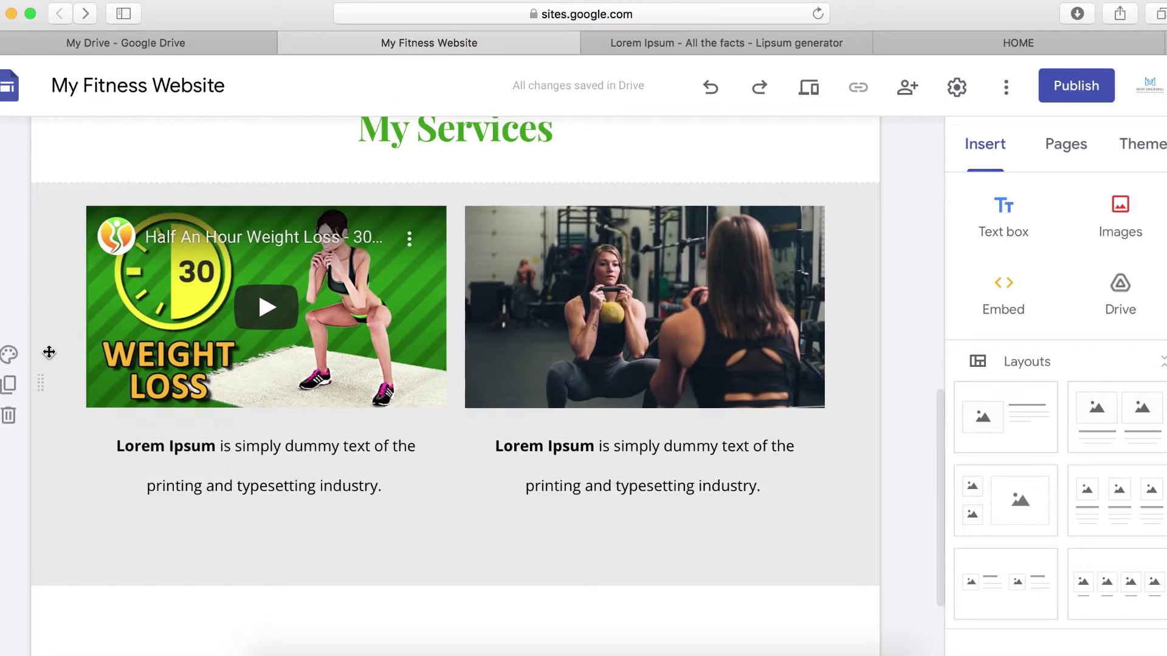
- Duplicate the two-column services section
left_click(10, 389)
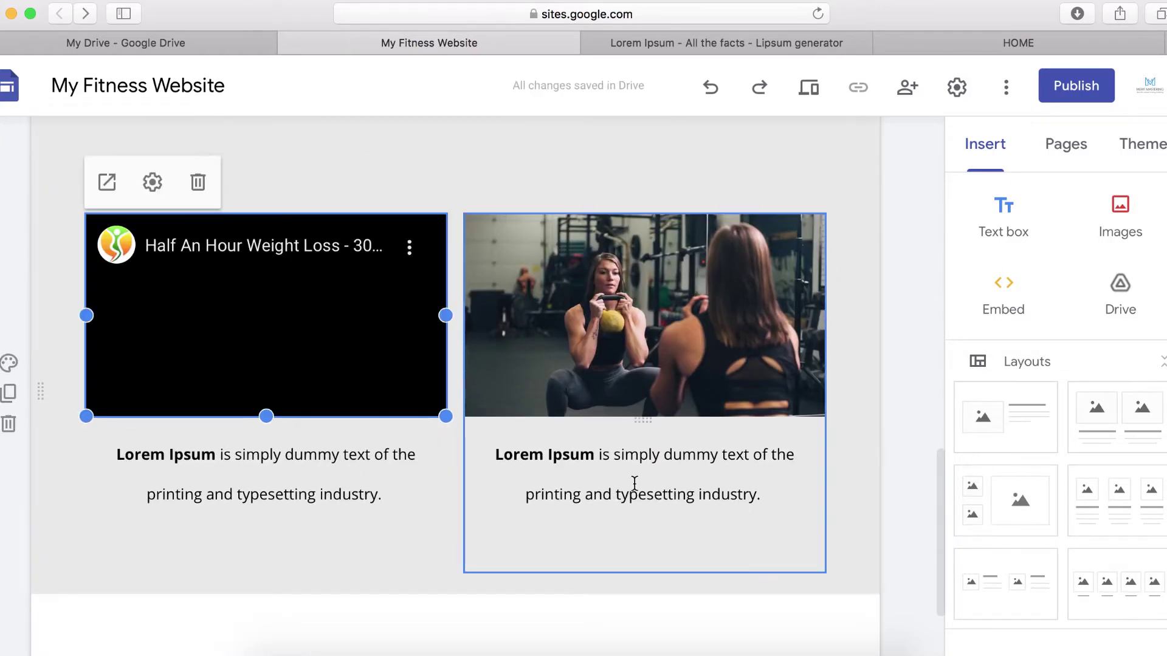
scroll(391, 373, "up", 3)
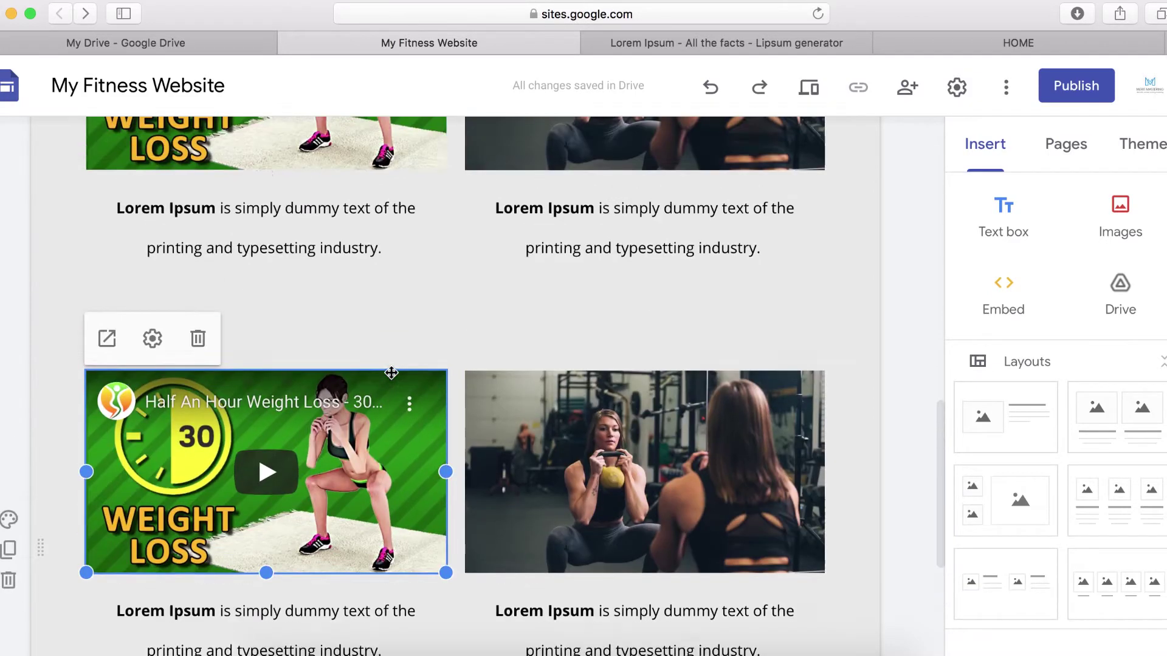
scroll(391, 372, "up", 4)
scroll(547, 372, "up", 3)
scroll(523, 382, "down", 2)
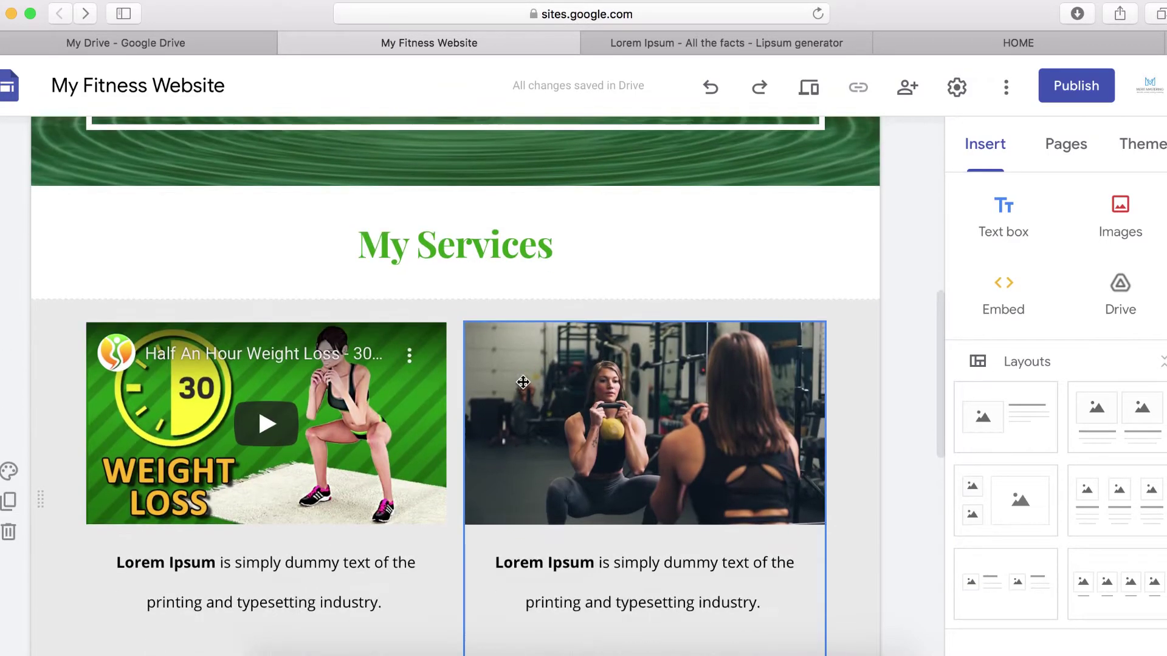
scroll(471, 382, "down", 7)
scroll(616, 405, "up", 1)
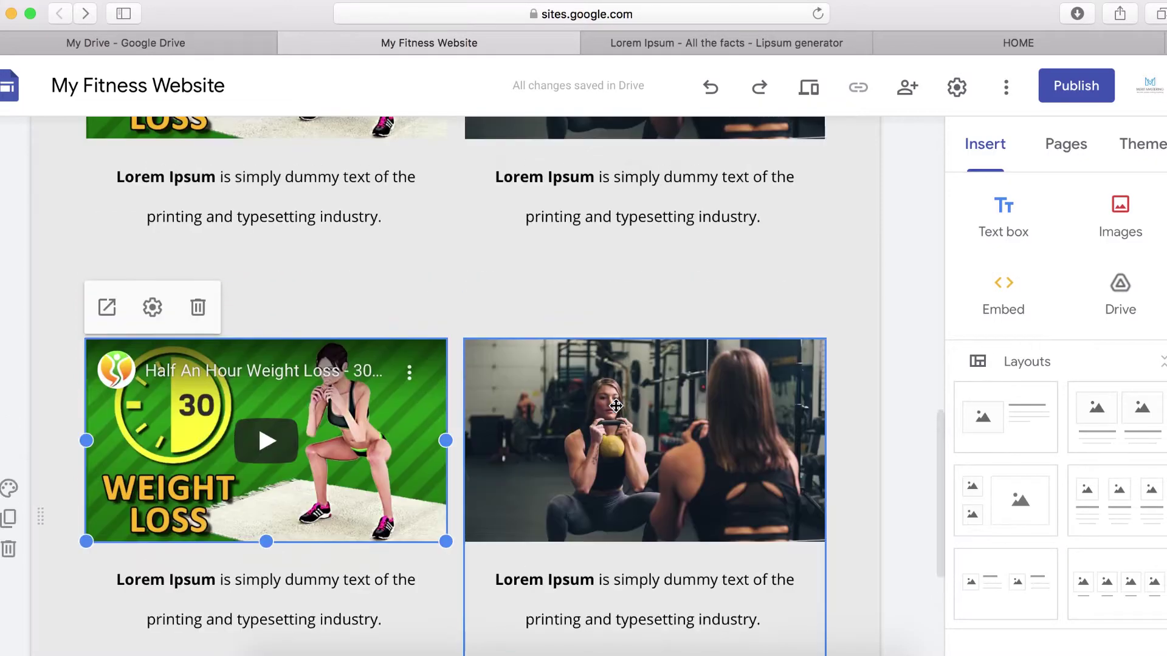
scroll(615, 405, "up", 3)
scroll(1036, 406, "down", 5)
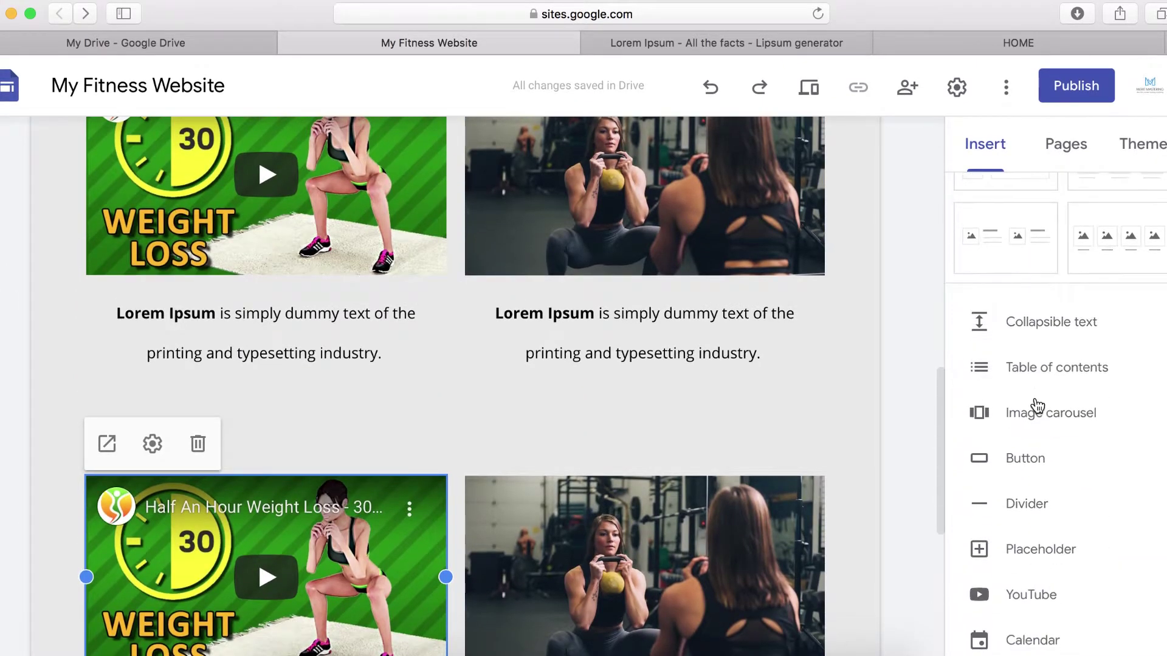
scroll(1037, 406, "down", 2)
scroll(763, 469, "up", 3)
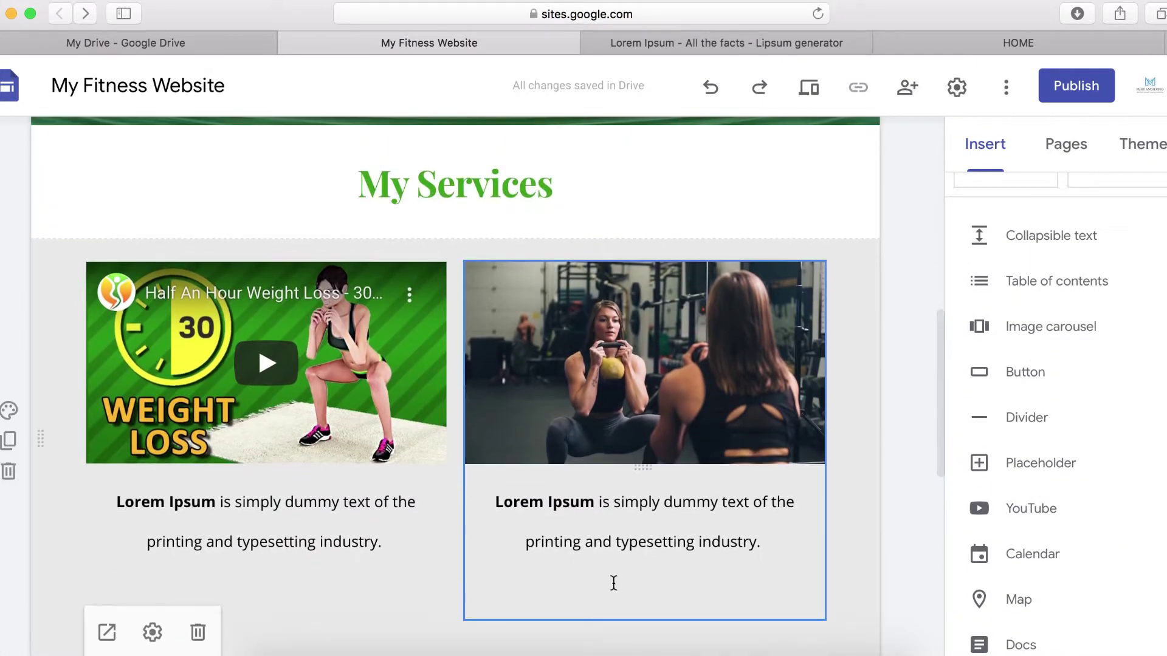
scroll(532, 607, "down", 4)
scroll(557, 555, "up", 2)
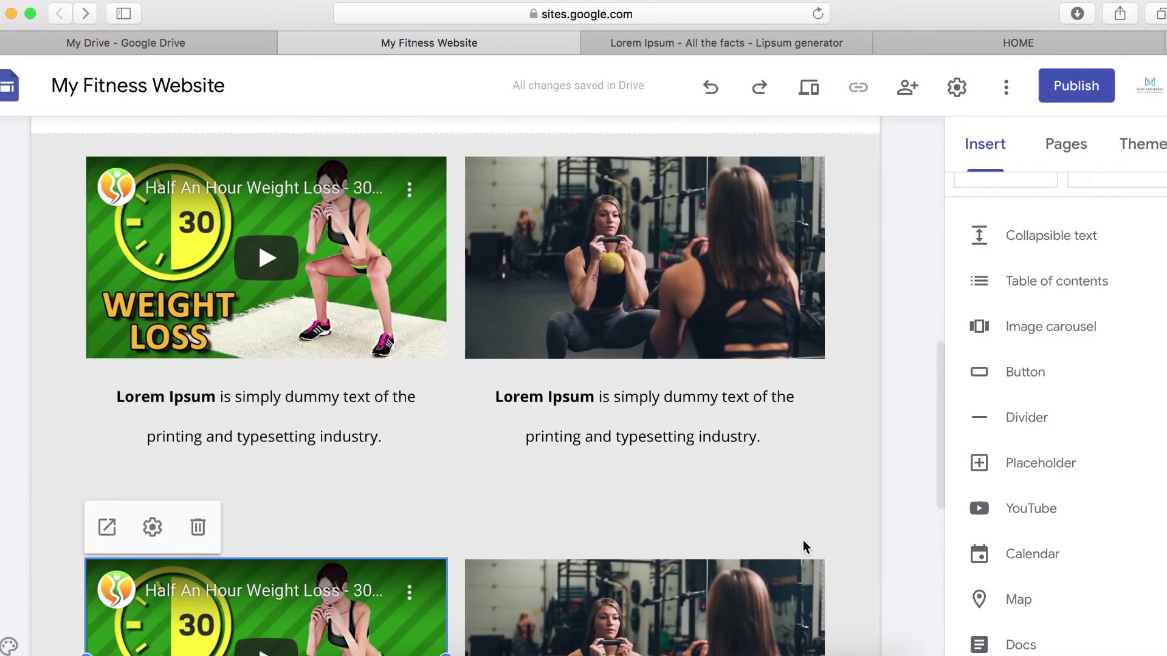
- Add a divider line between the original services row and its copy
left_click(1015, 435)
scroll(630, 407, "down", 4)
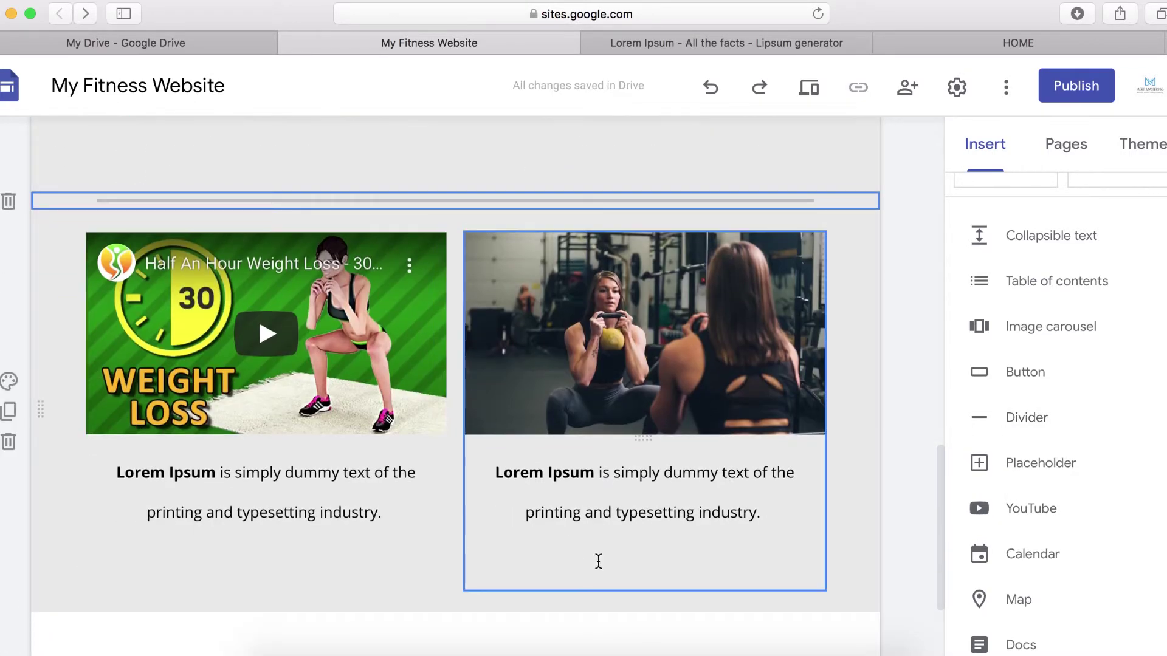
left_click(853, 552)
scroll(854, 552, "up", 6)
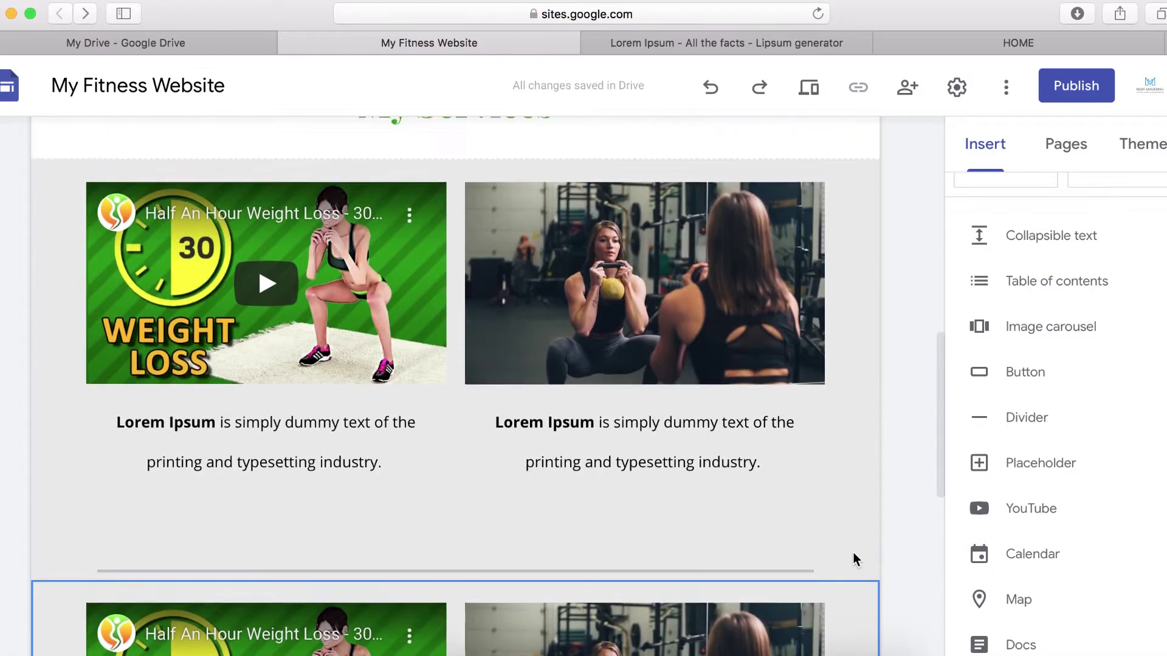
scroll(853, 553, "down", 8)
left_click(507, 530)
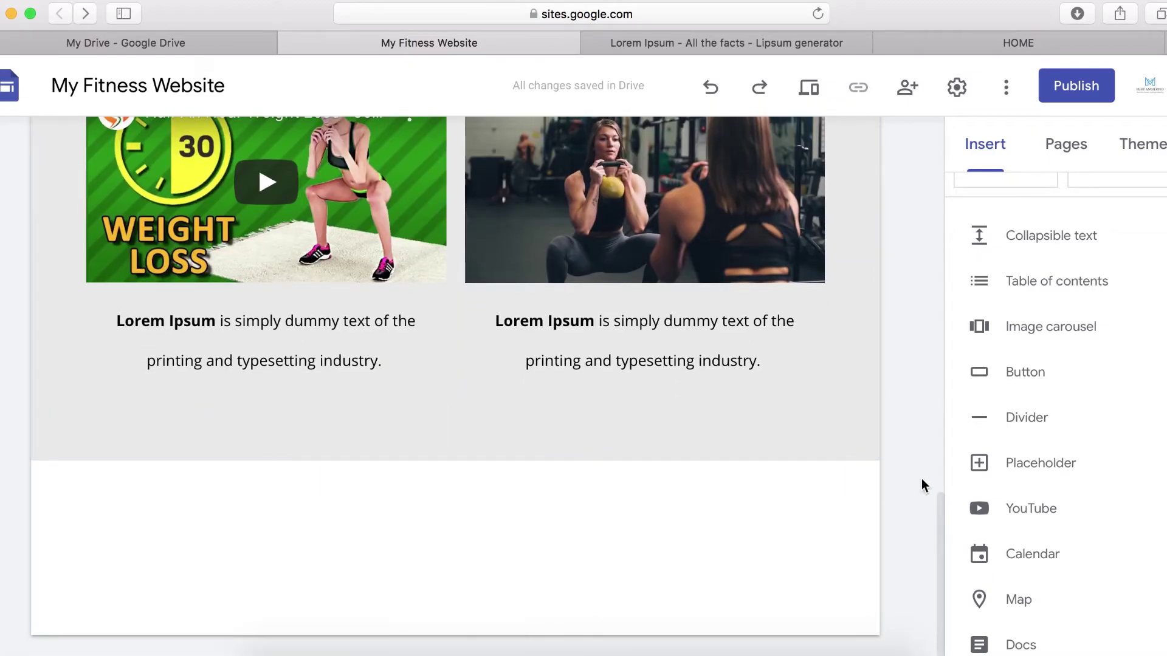
- Insert a 'Contact Us' button linking to the home page
left_click(1027, 383)
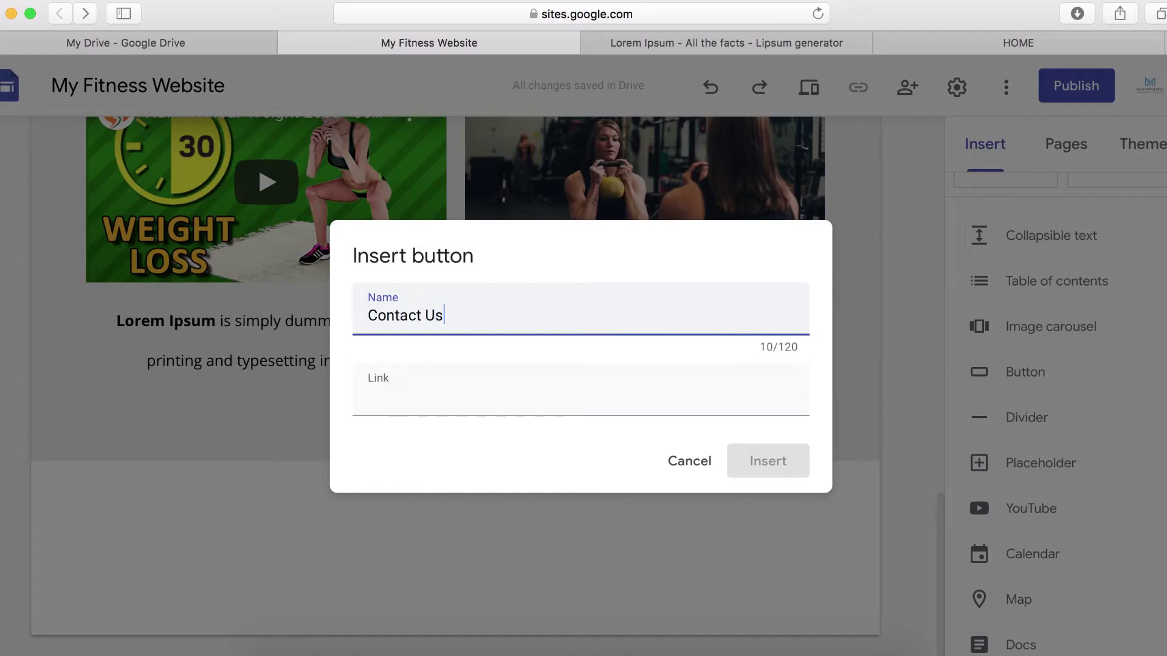
left_click(507, 389)
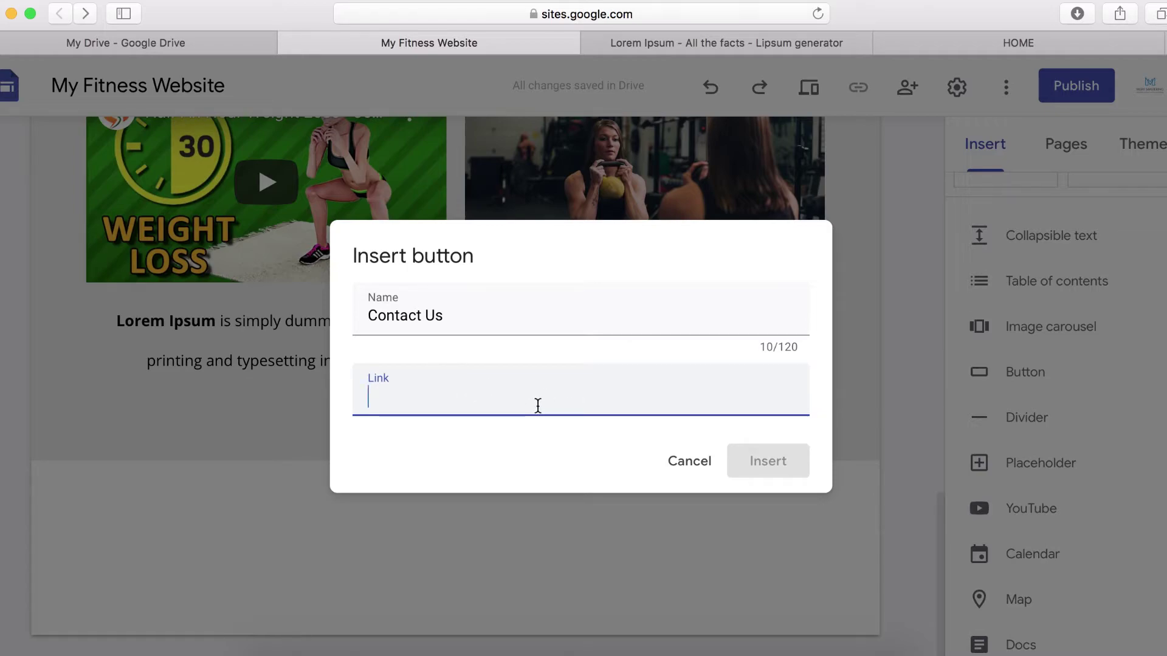
type("home")
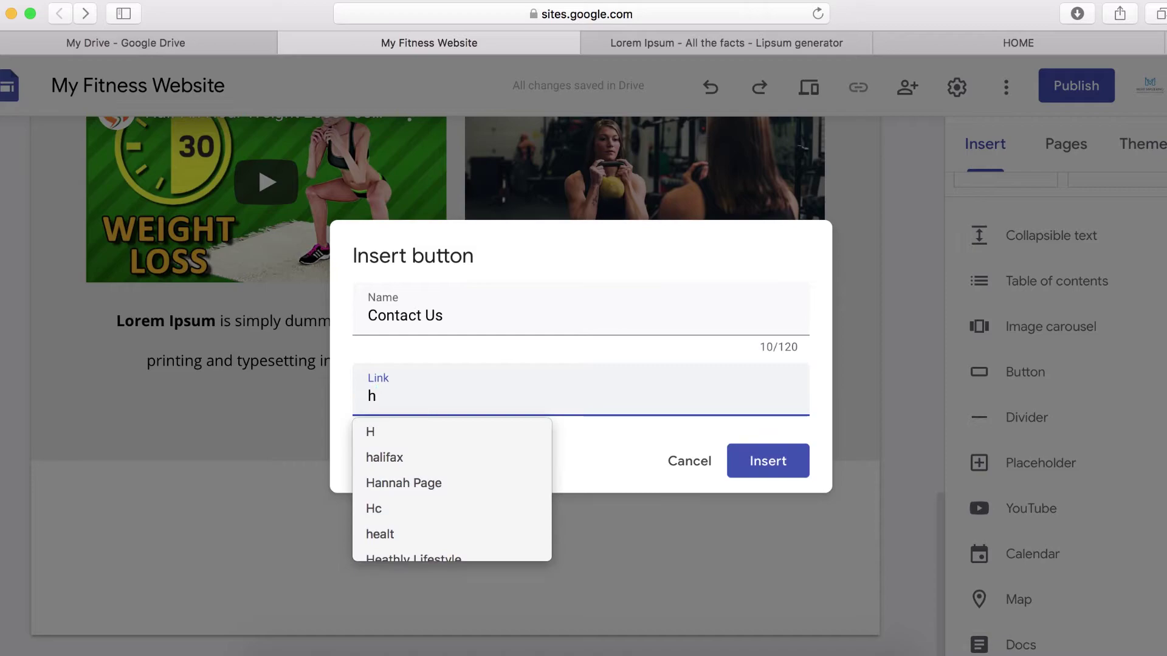
left_click(583, 453)
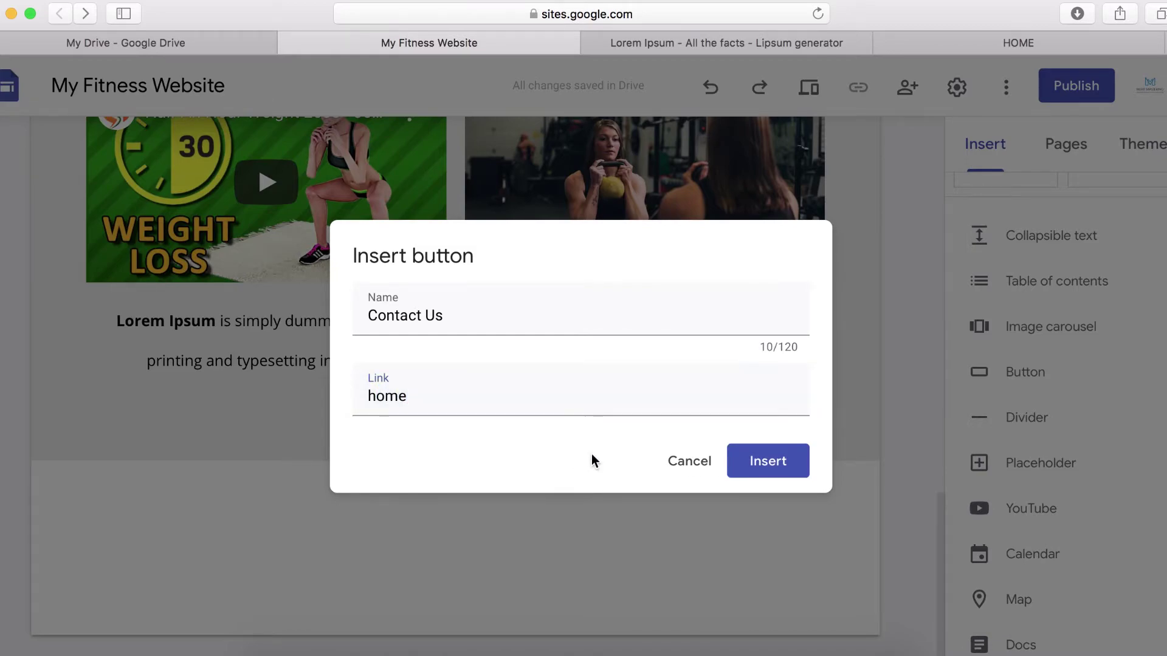
left_click(764, 471)
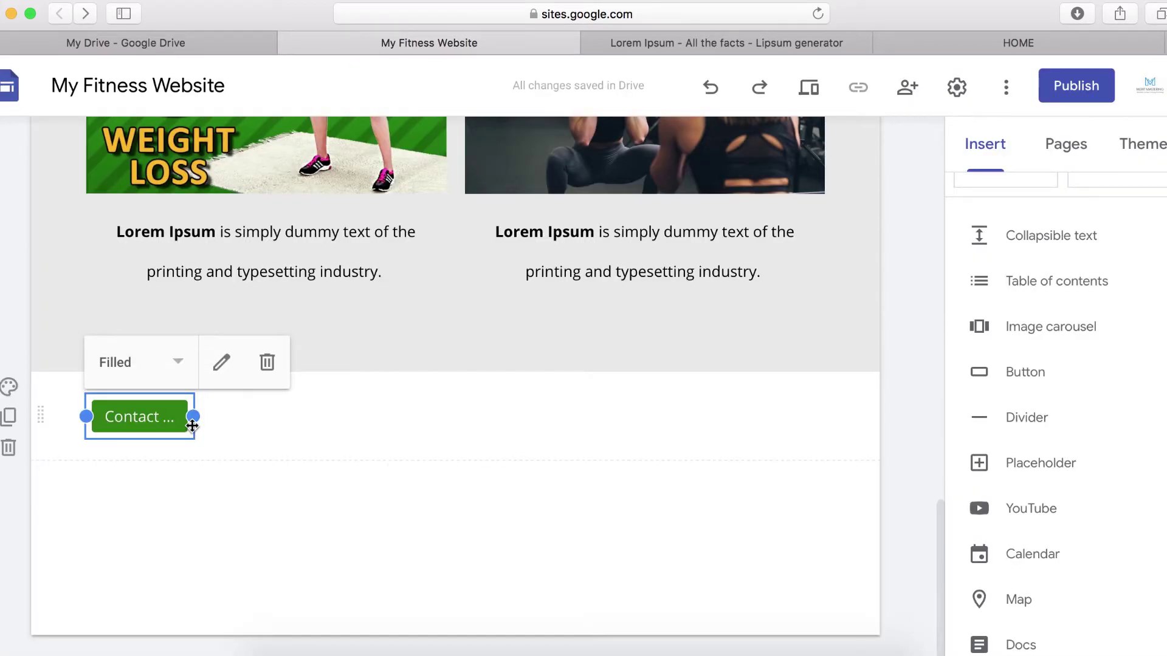
- Widen the Contact Us button and centre it below the services row
left_click_drag(192, 424, 505, 420)
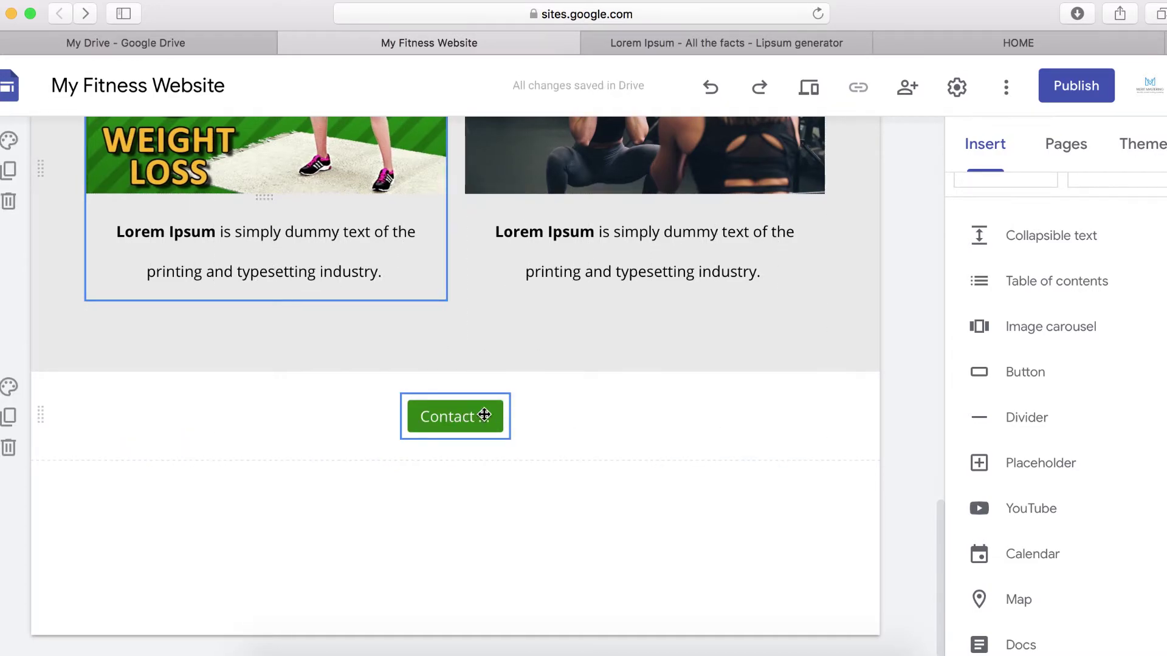
left_click(489, 418)
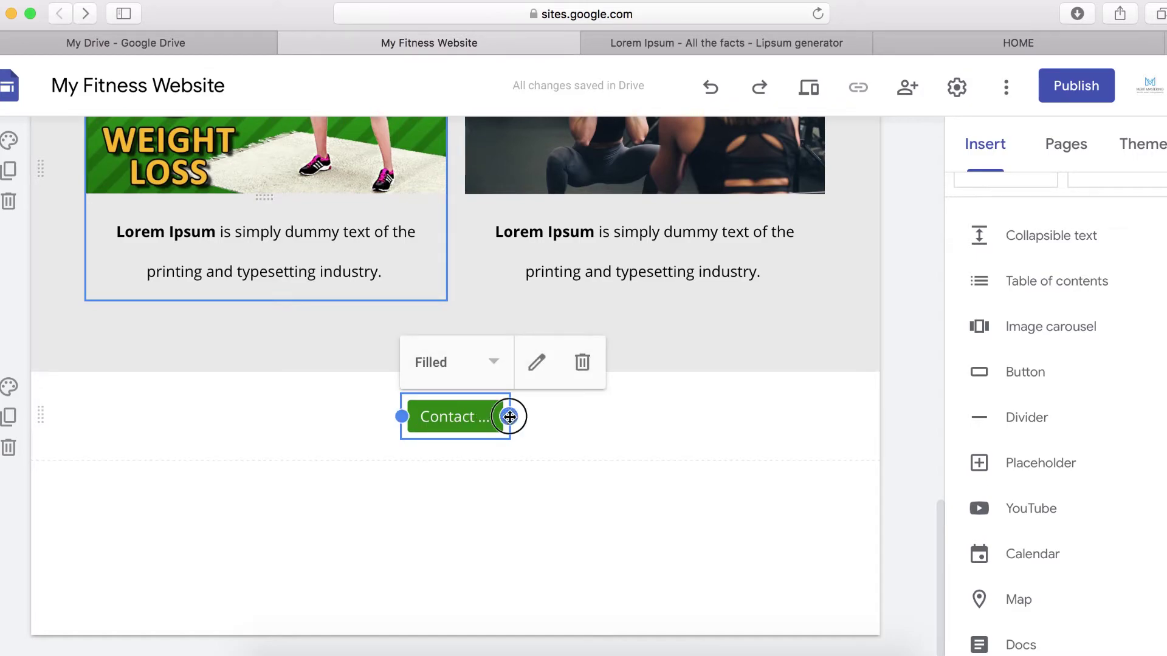
left_click_drag(509, 417, 572, 417)
left_click_drag(402, 417, 344, 416)
left_click(494, 506)
- Add a text box below the Contact Us button and narrow it to half the page width
scroll(494, 506, "up", 5)
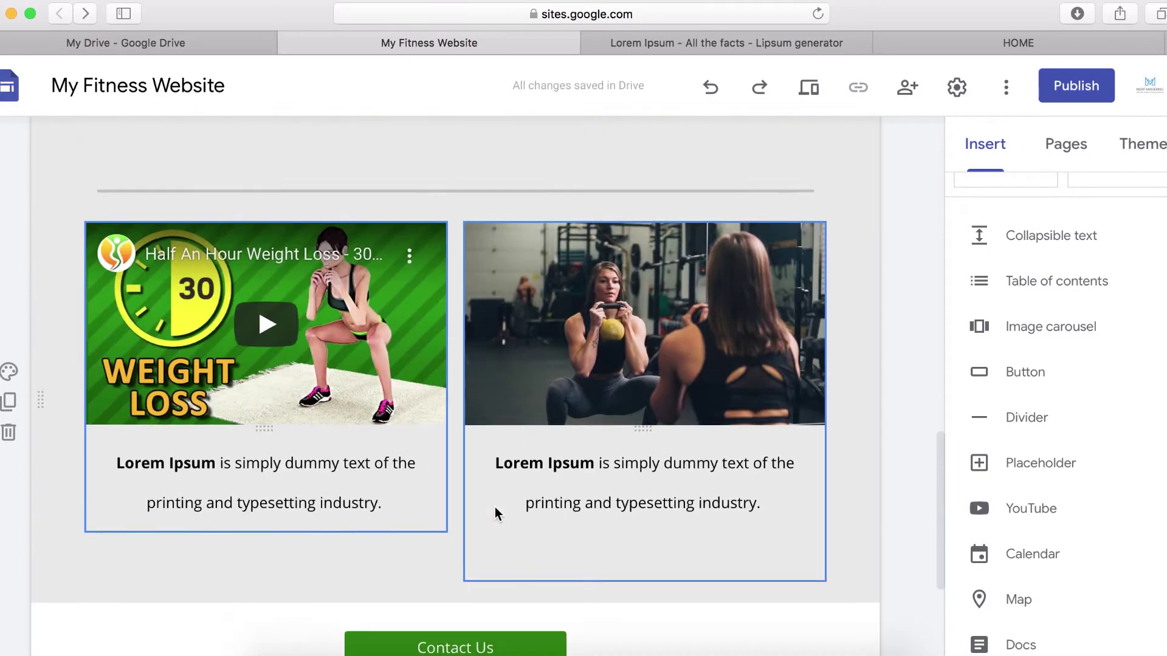
scroll(495, 507, "down", 5)
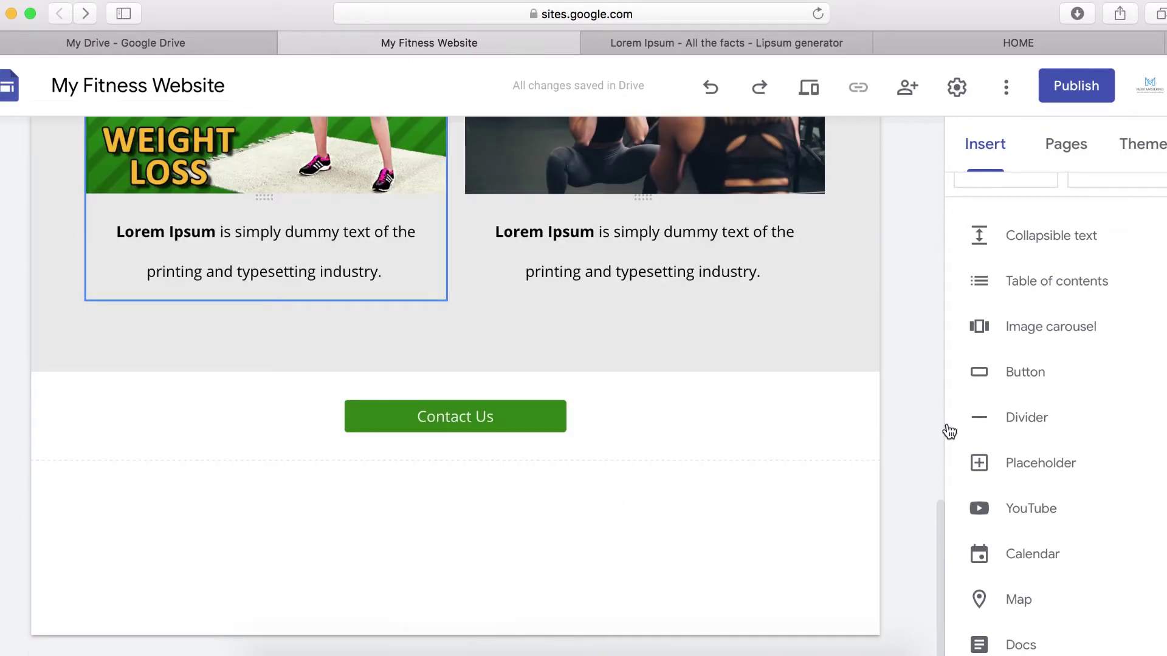
scroll(985, 426, "up", 5)
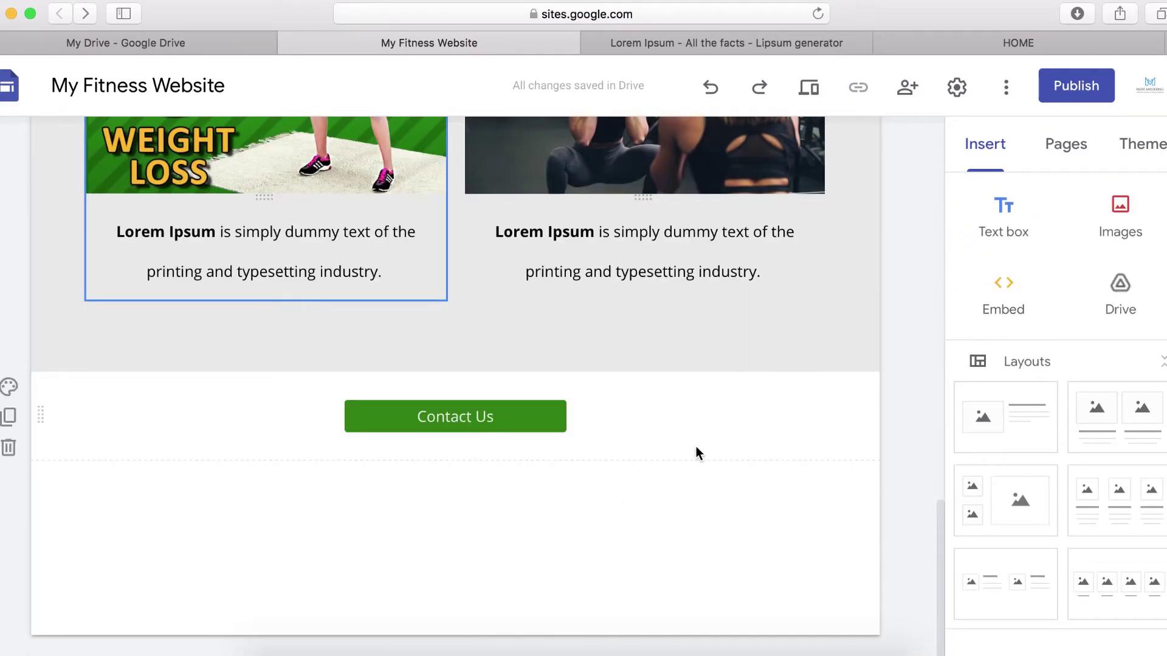
left_click(1010, 224)
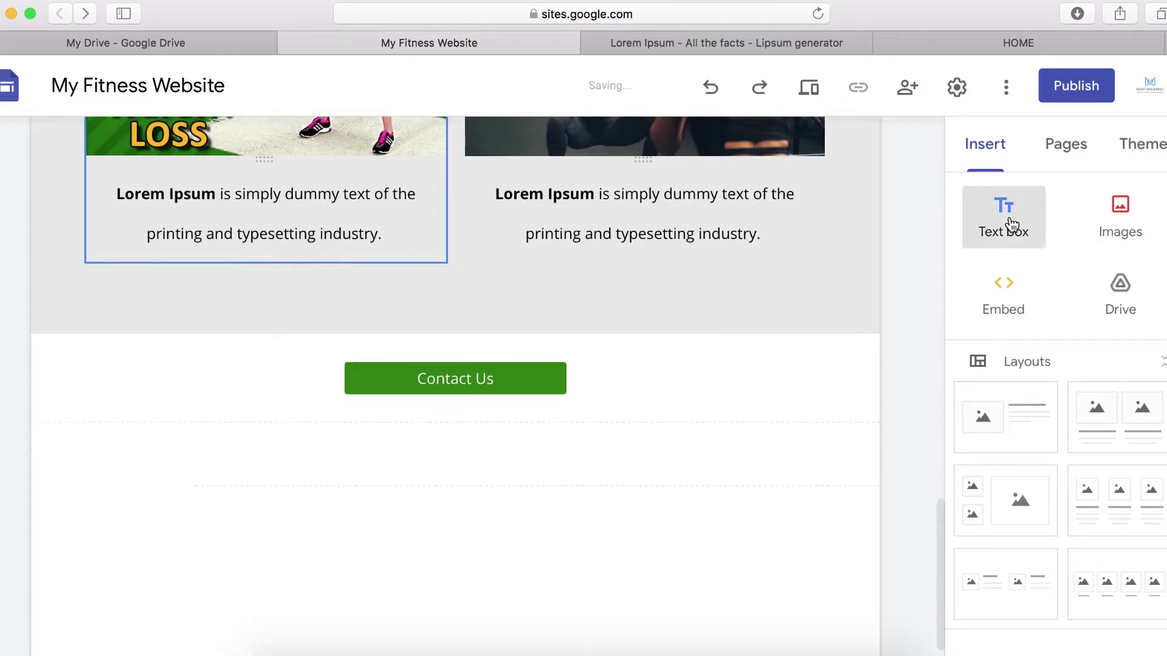
left_click_drag(824, 440, 453, 447)
- Copy lipsum.com's 'What is Lorem Ipsum?' heading and paragraph, then return to the editor
left_click(689, 42)
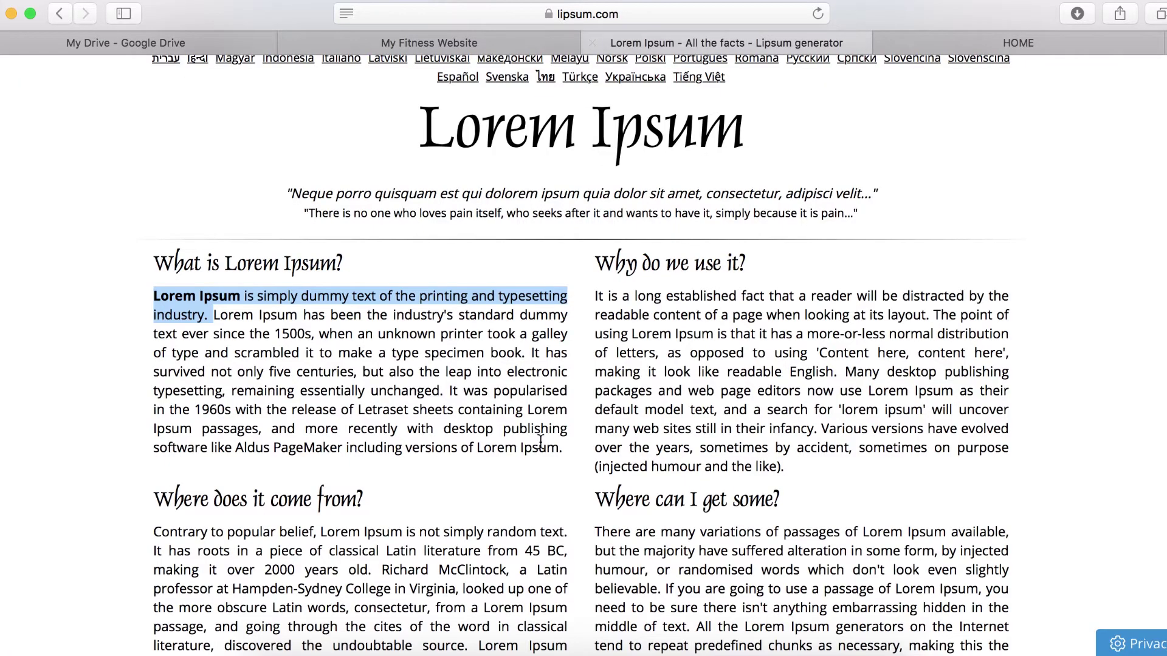
left_click(399, 465)
left_click_drag(565, 454, 173, 265)
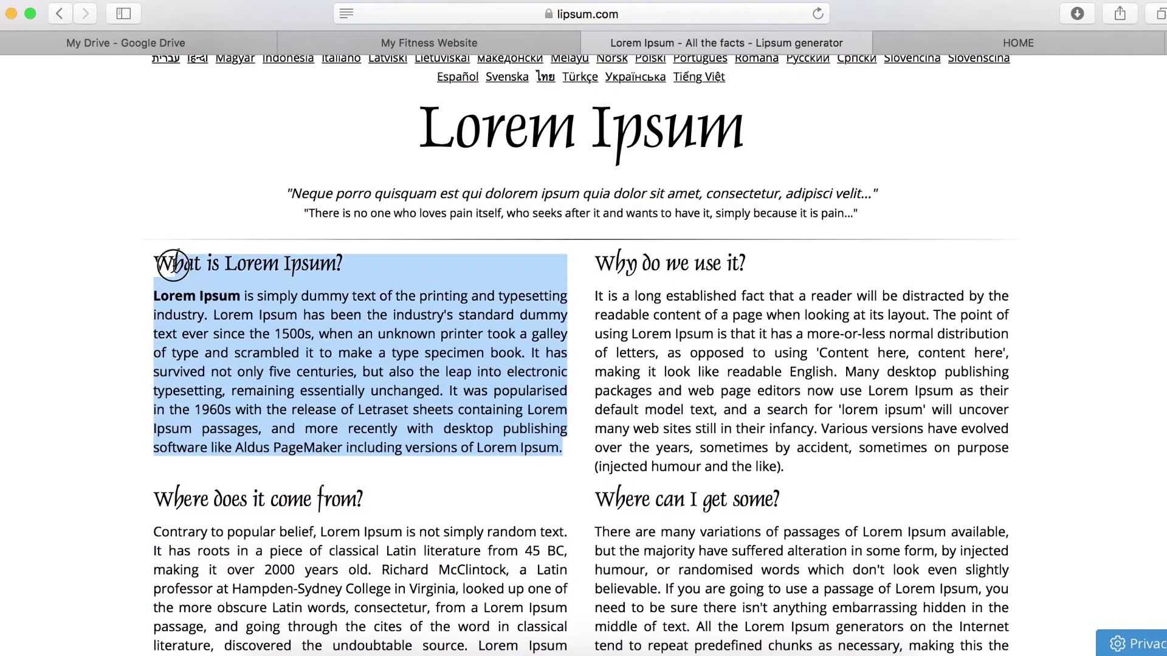
right_click(263, 275)
left_click(292, 336)
left_click(432, 40)
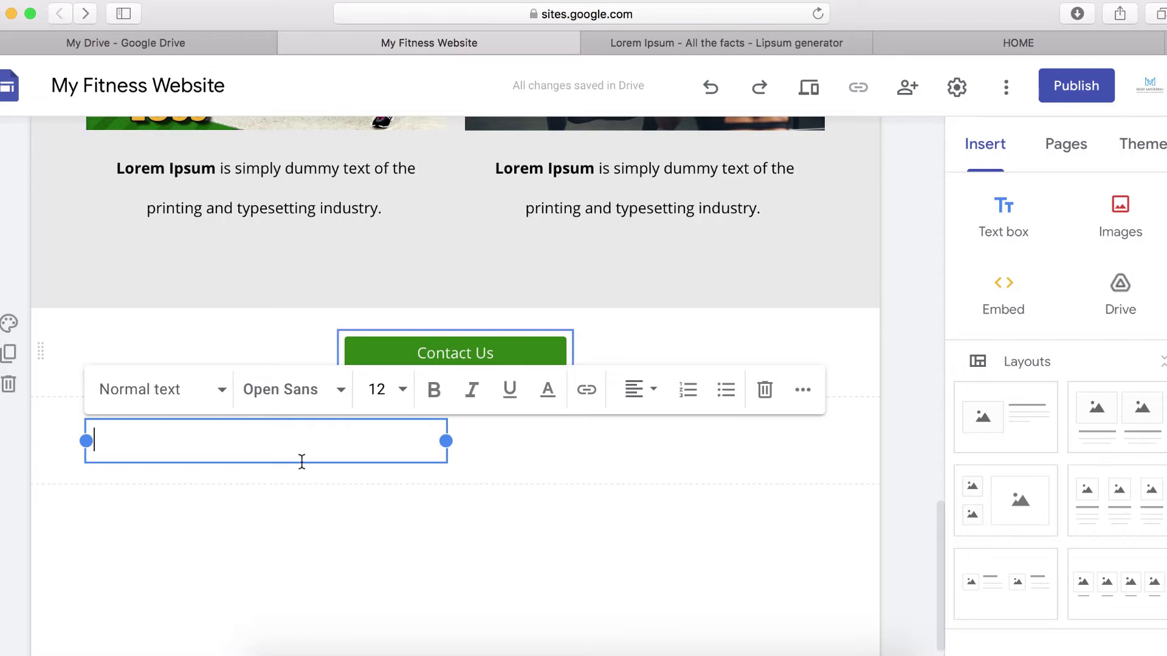
- Paste the 'What is Lorem Ipsum?' passage into the text box at font size 14
key("super+v")
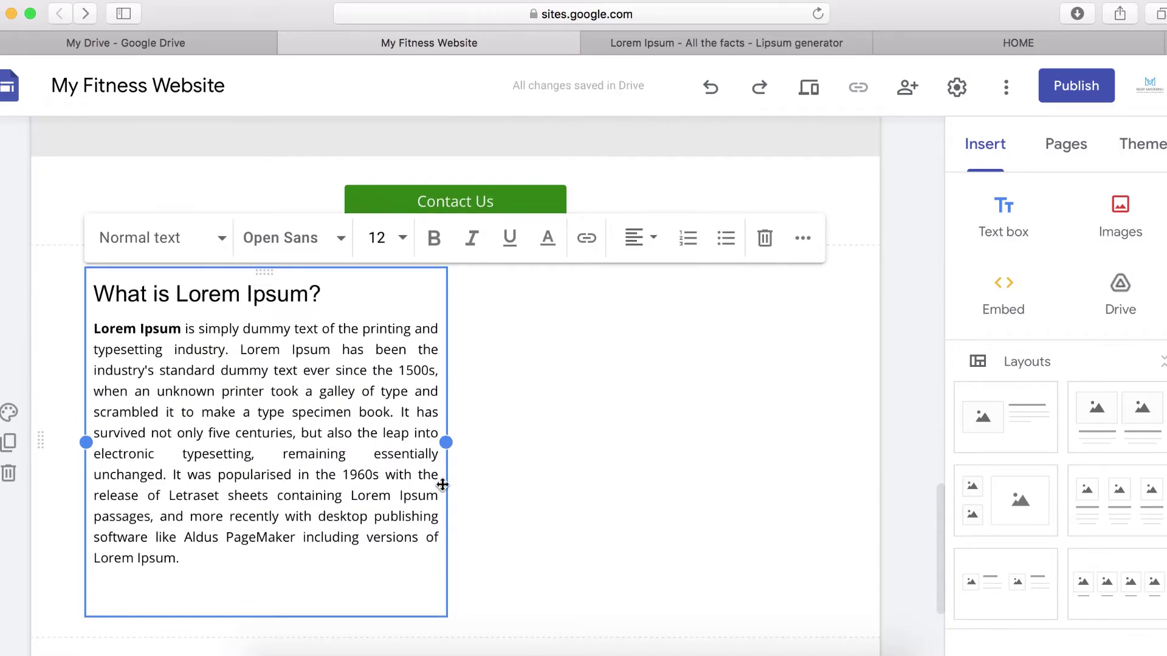
left_click_drag(180, 560, 94, 263)
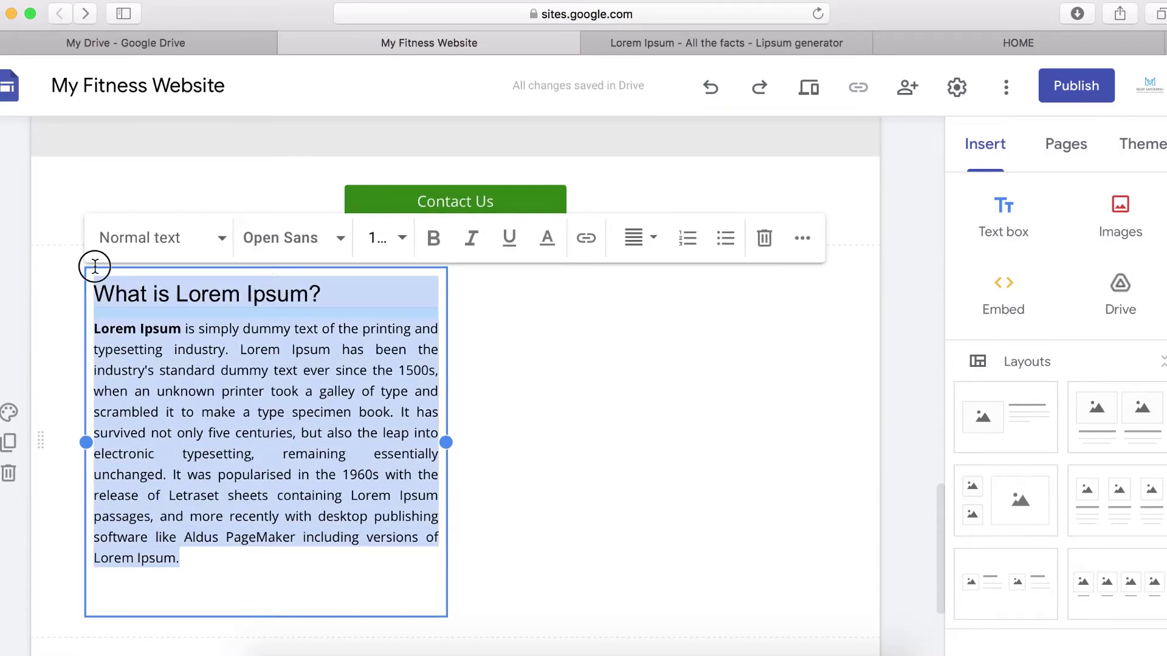
left_click(398, 243)
scroll(377, 493, "down", 3)
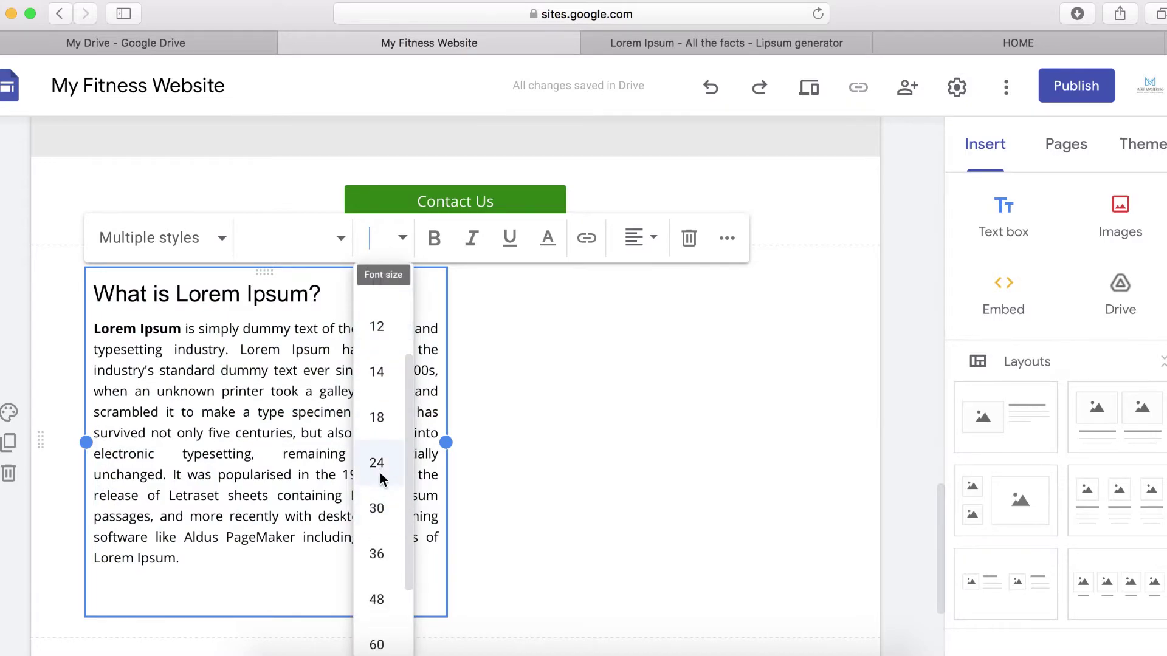
left_click(380, 473)
scroll(378, 472, "up", 1)
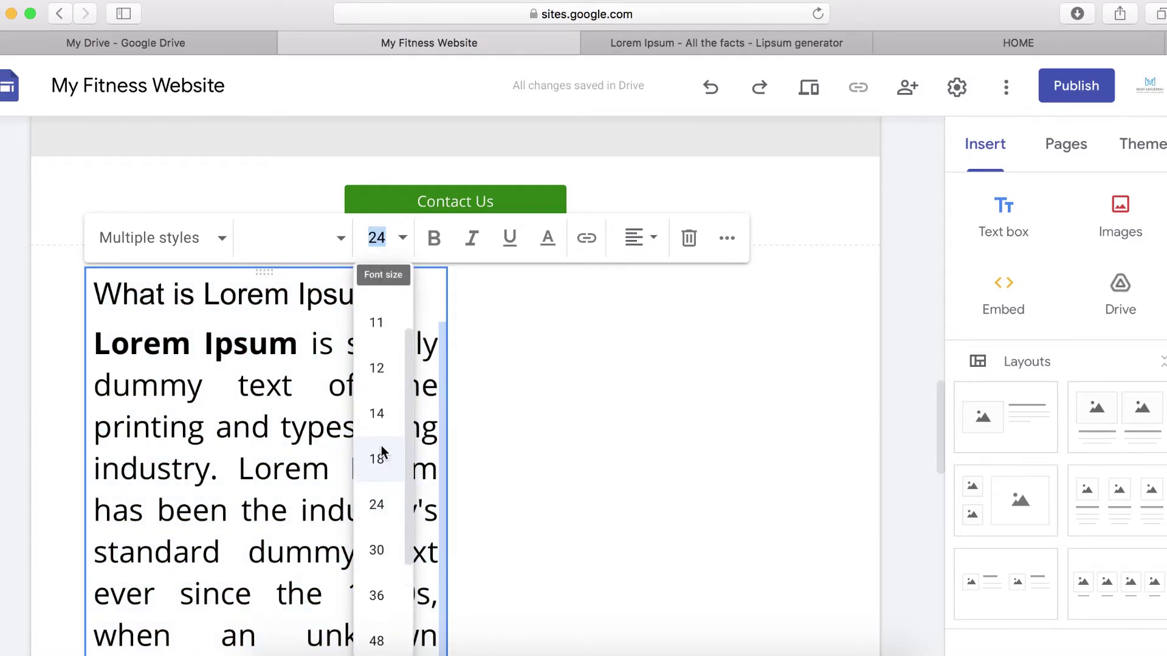
left_click(376, 420)
left_click(515, 480)
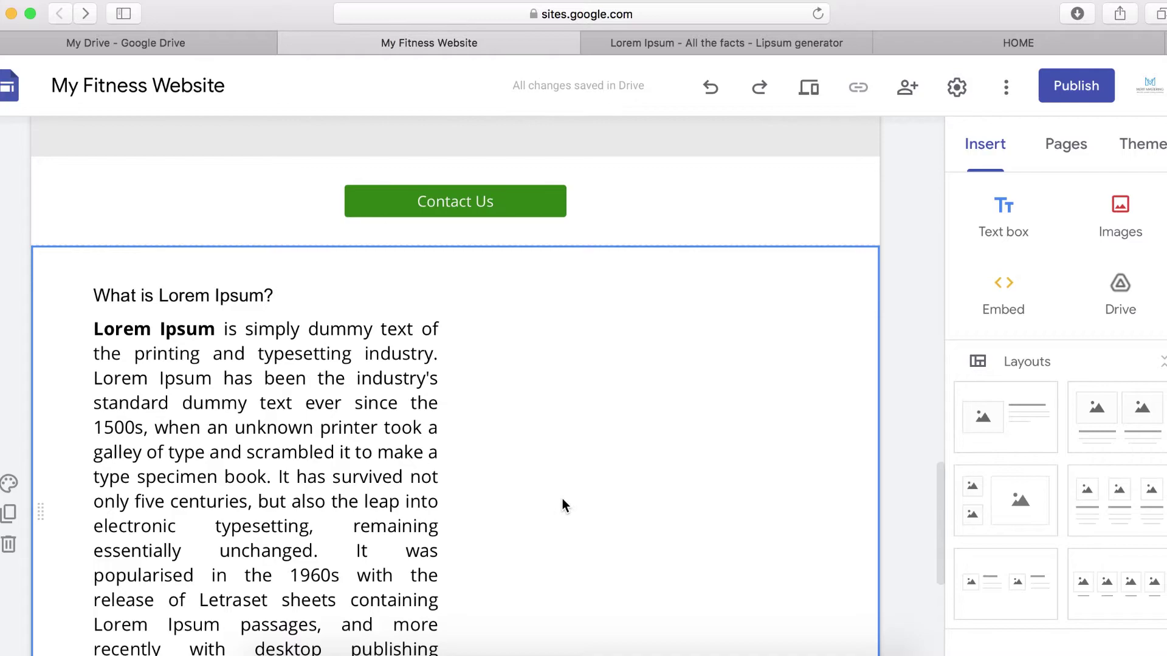
- Start adding an image beside the text from a Google Images search
scroll(562, 498, "down", 2)
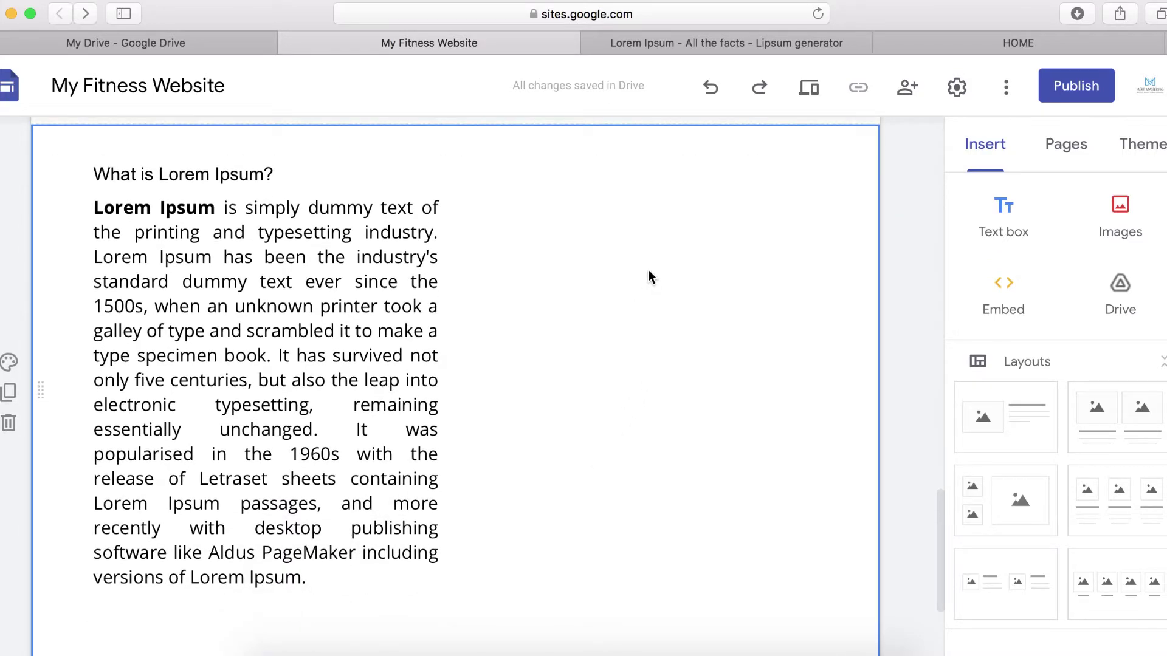
scroll(650, 304, "up", 2)
double_click(669, 384)
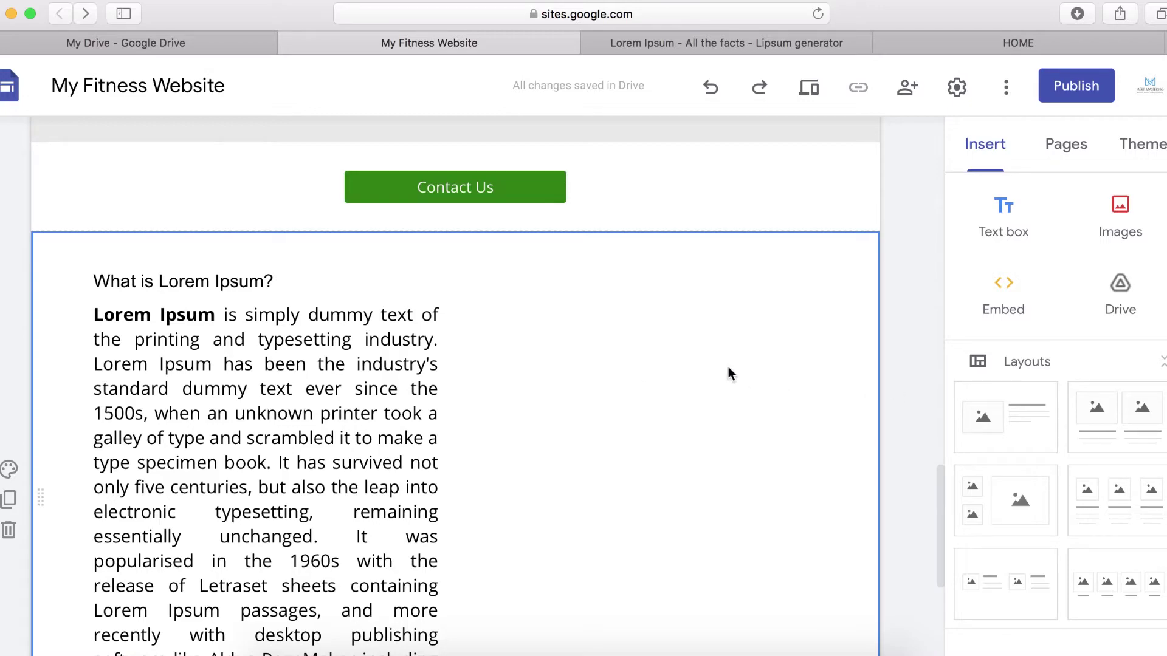
double_click(688, 376)
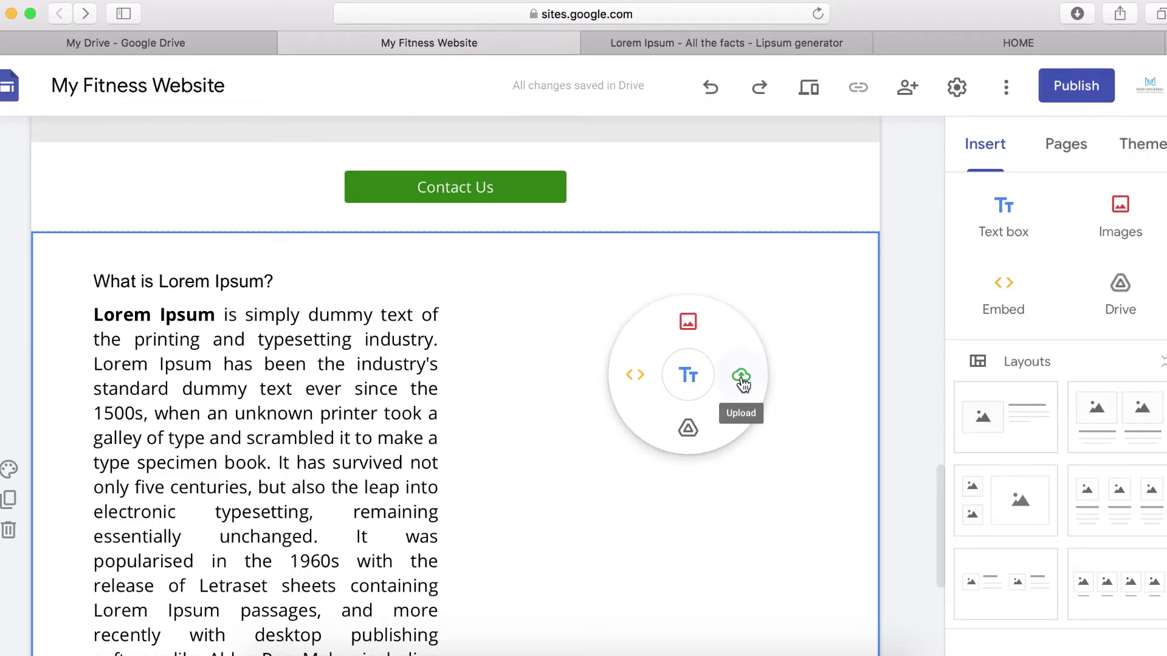
left_click(689, 324)
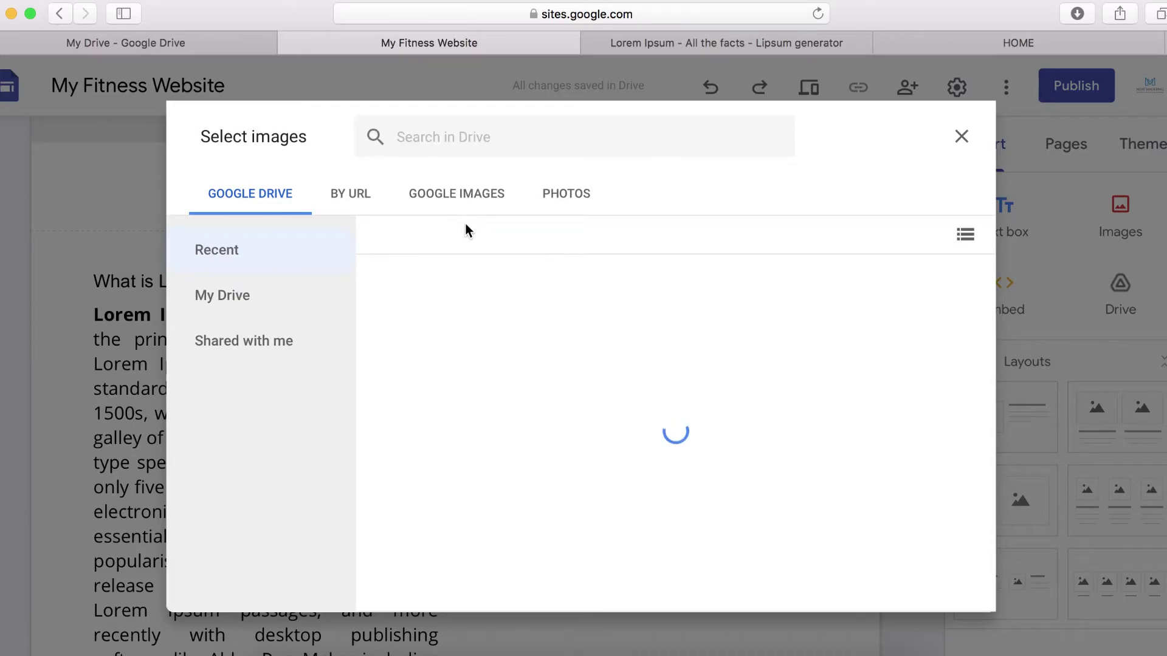
left_click(464, 198)
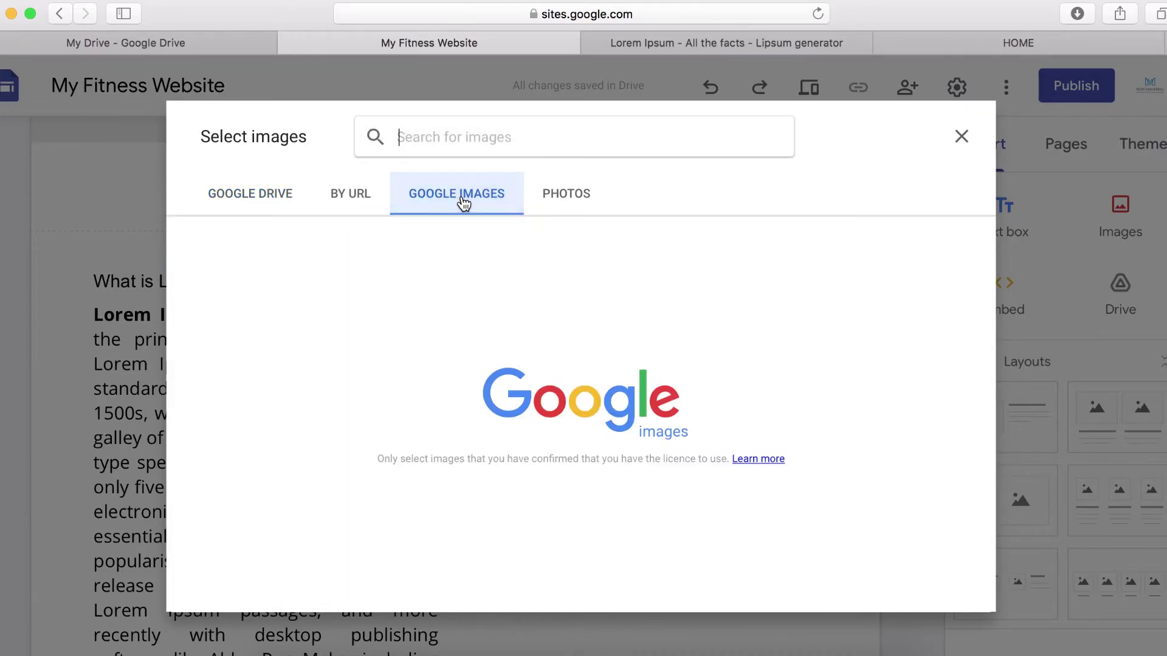
- Insert the lat-machine photo from a 'workout' Google Images search and enlarge it beside the text
left_click(469, 137)
type("workou")
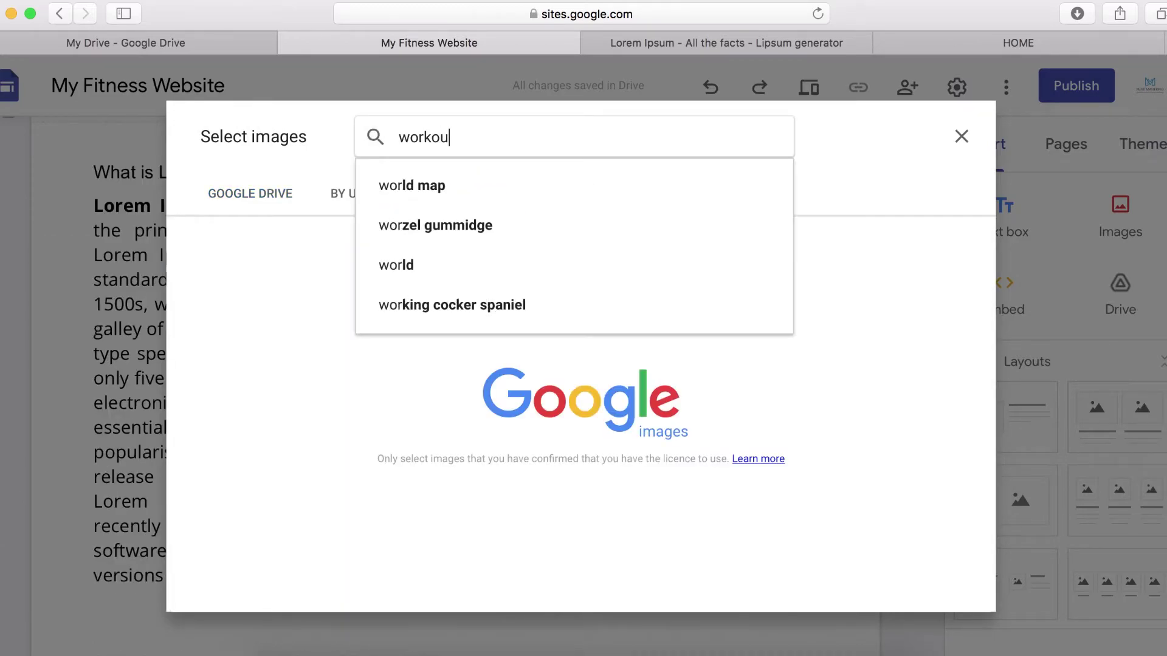
type("t")
key("Return")
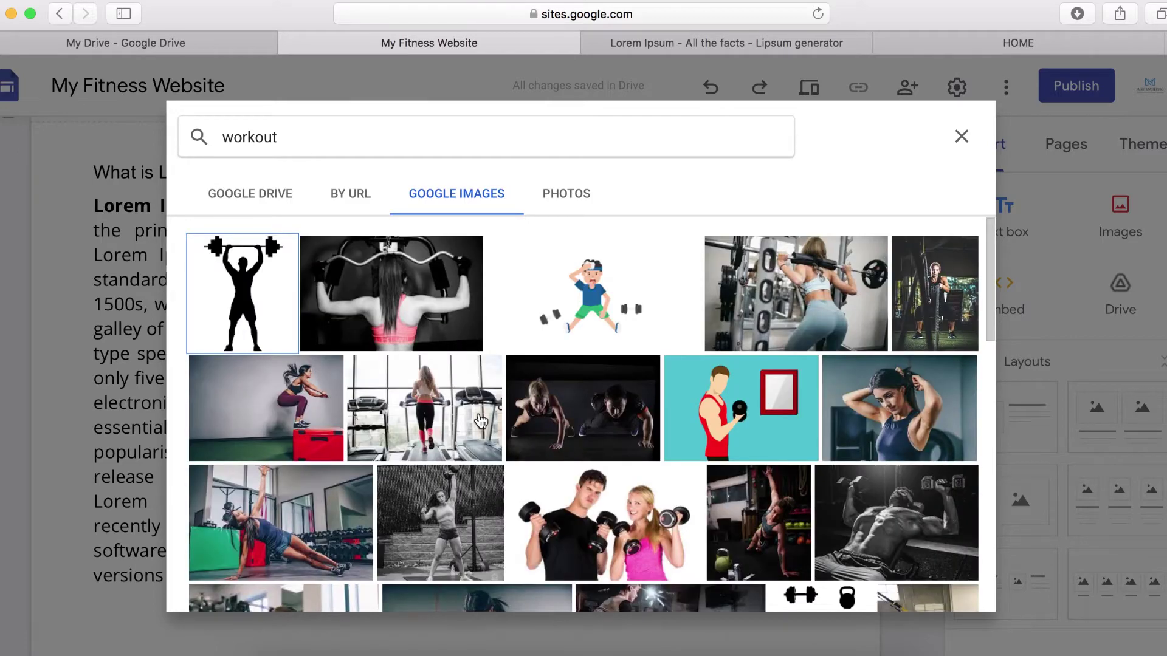
left_click(423, 319)
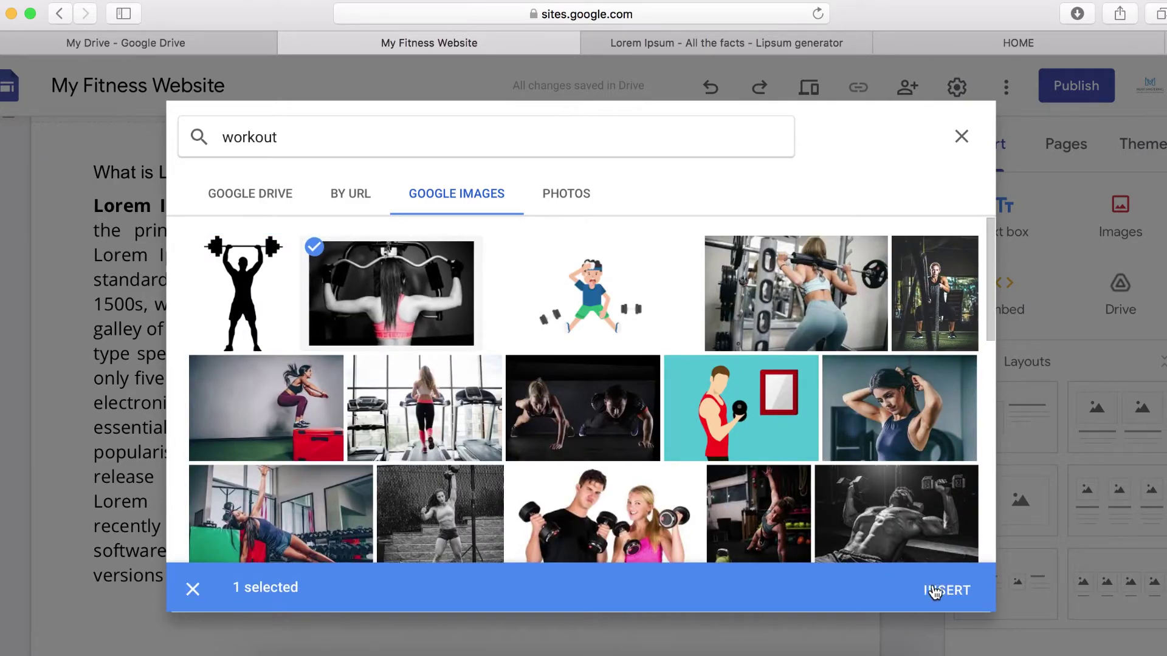
left_click(948, 591)
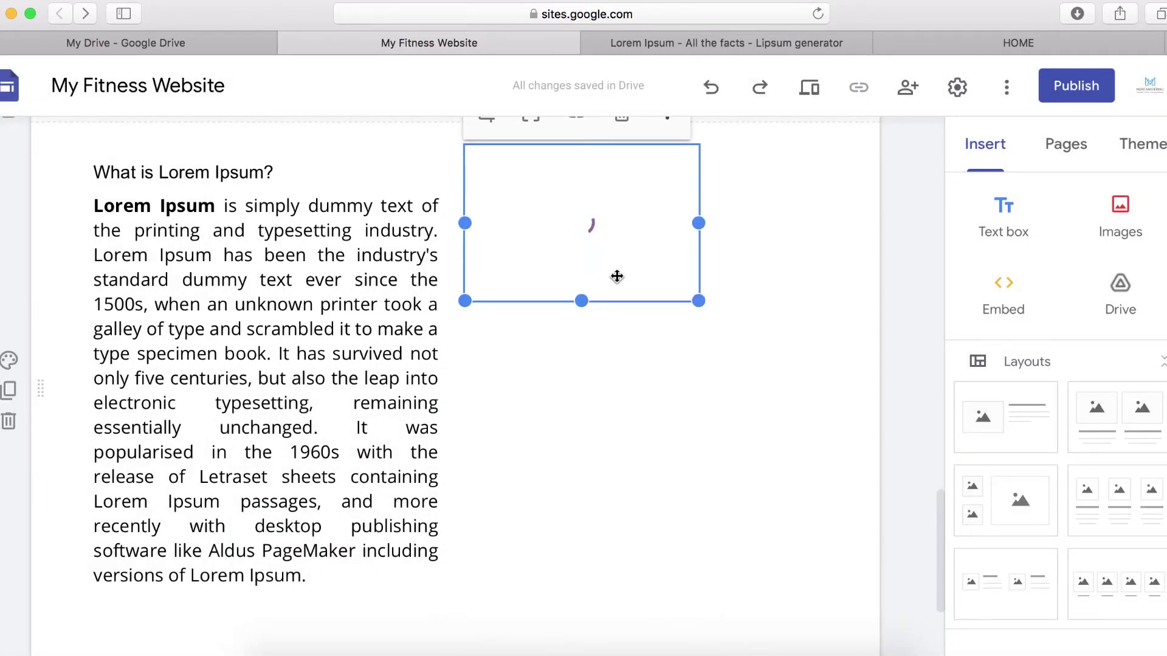
left_click_drag(582, 300, 614, 532)
left_click_drag(699, 366, 943, 357)
left_click_drag(808, 436, 809, 438)
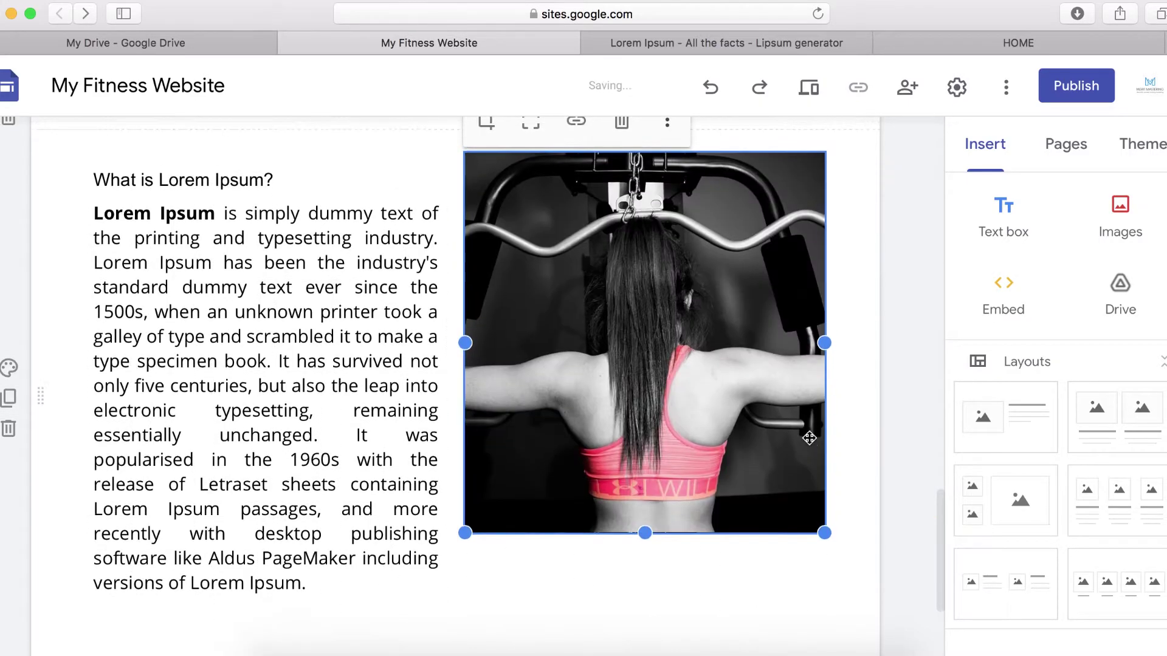
scroll(808, 438, "up", 2)
- Replace the 'What is Lorem Ipsum?' heading text with 'About us'
left_click(877, 462)
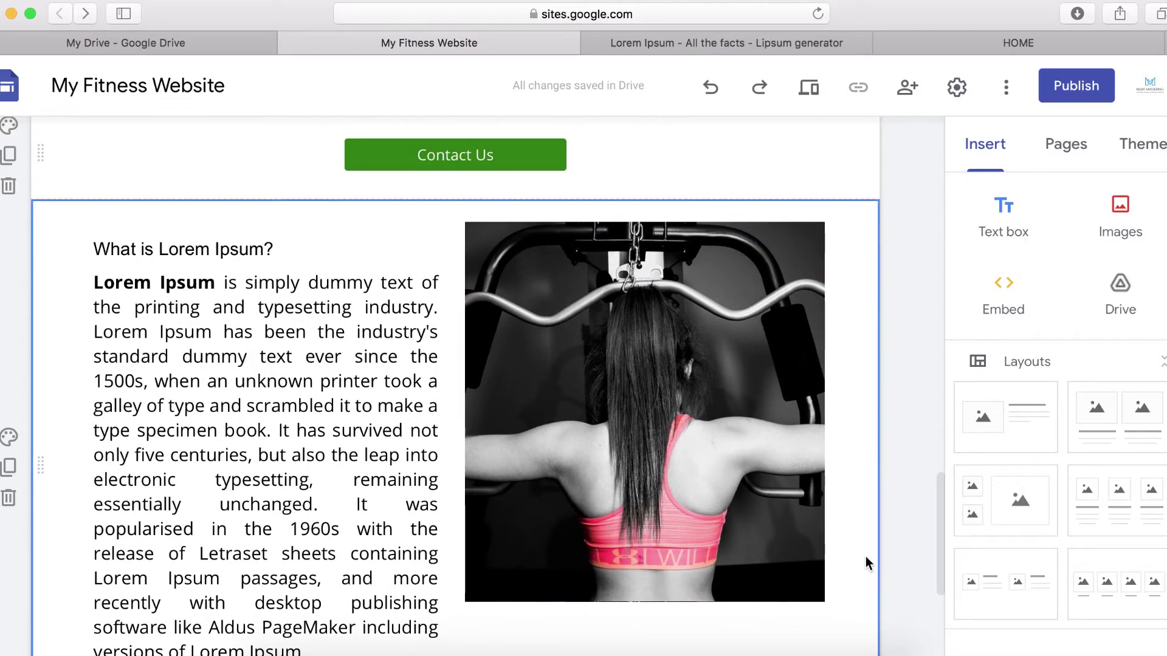
scroll(865, 556, "down", 3)
scroll(698, 510, "up", 4)
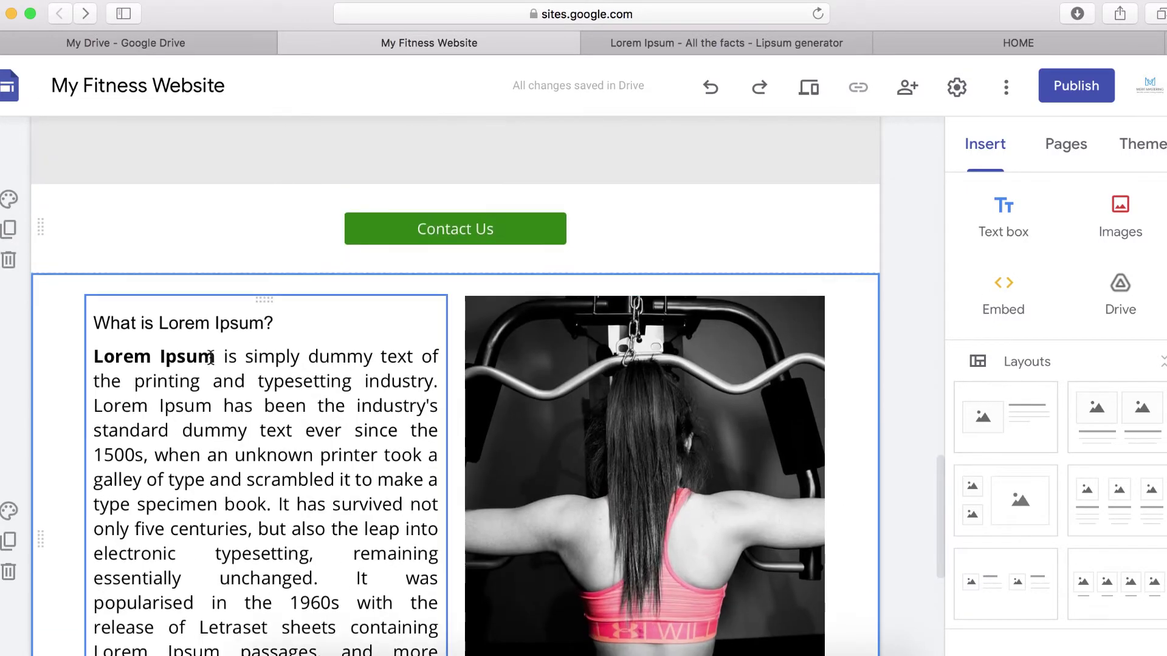
left_click(192, 321)
scroll(194, 319, "down", 2)
triple_click(197, 318)
triple_click(203, 202)
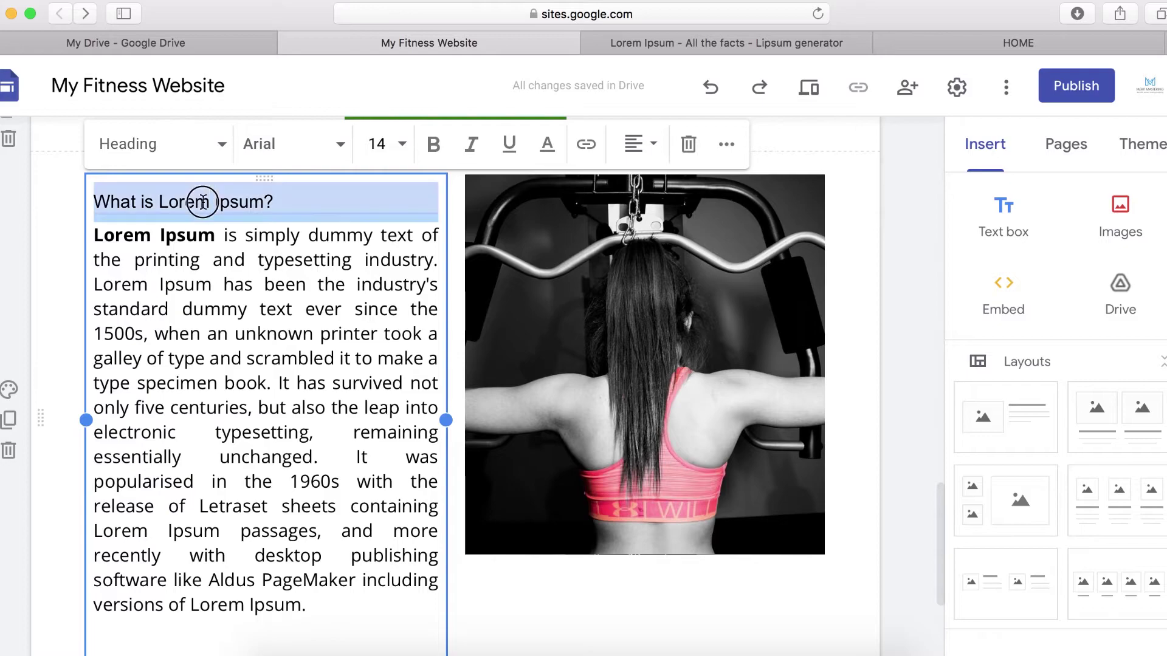
type("About us")
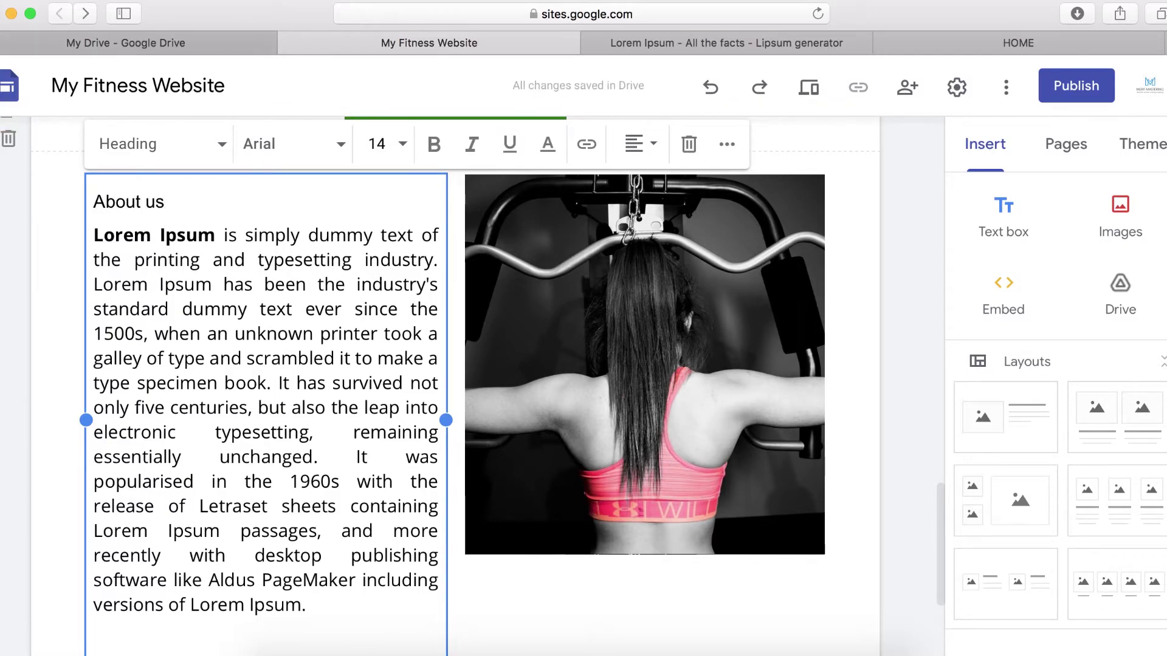
- Style the About us heading as a bold Title at size 30
triple_click(136, 193)
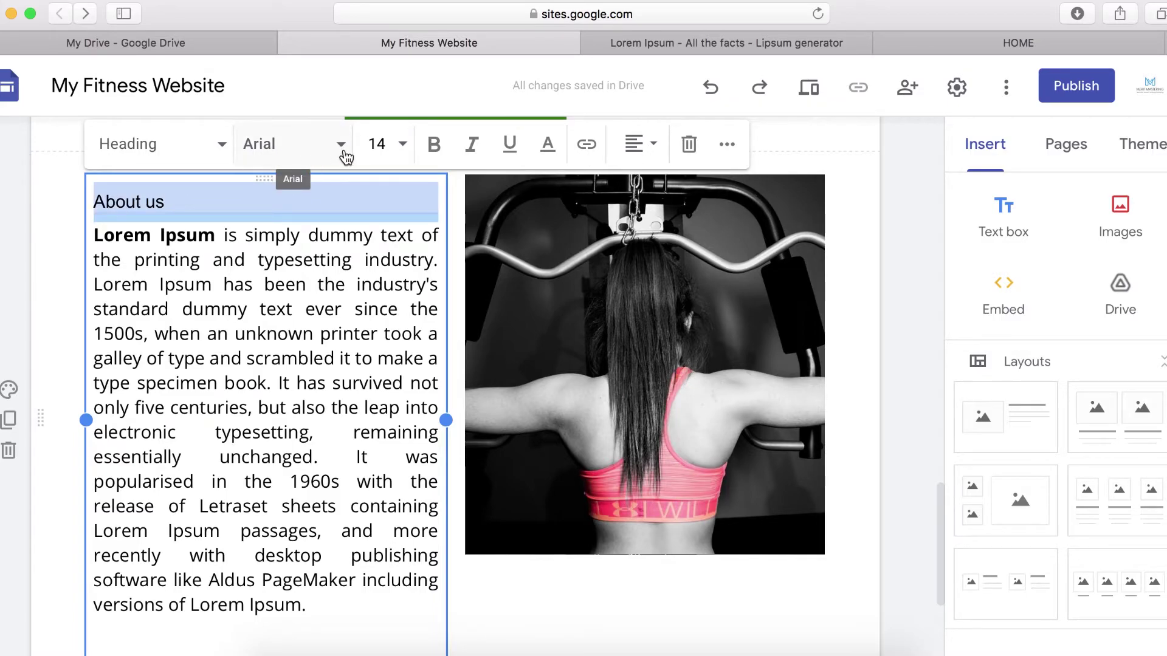
left_click(210, 146)
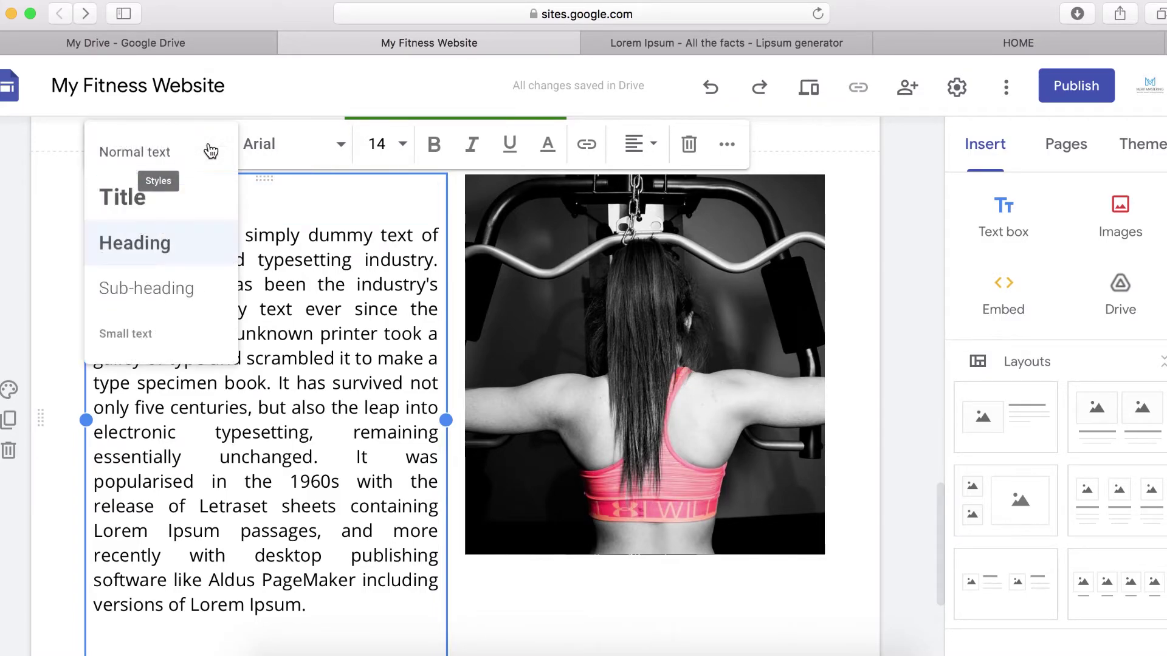
left_click(152, 203)
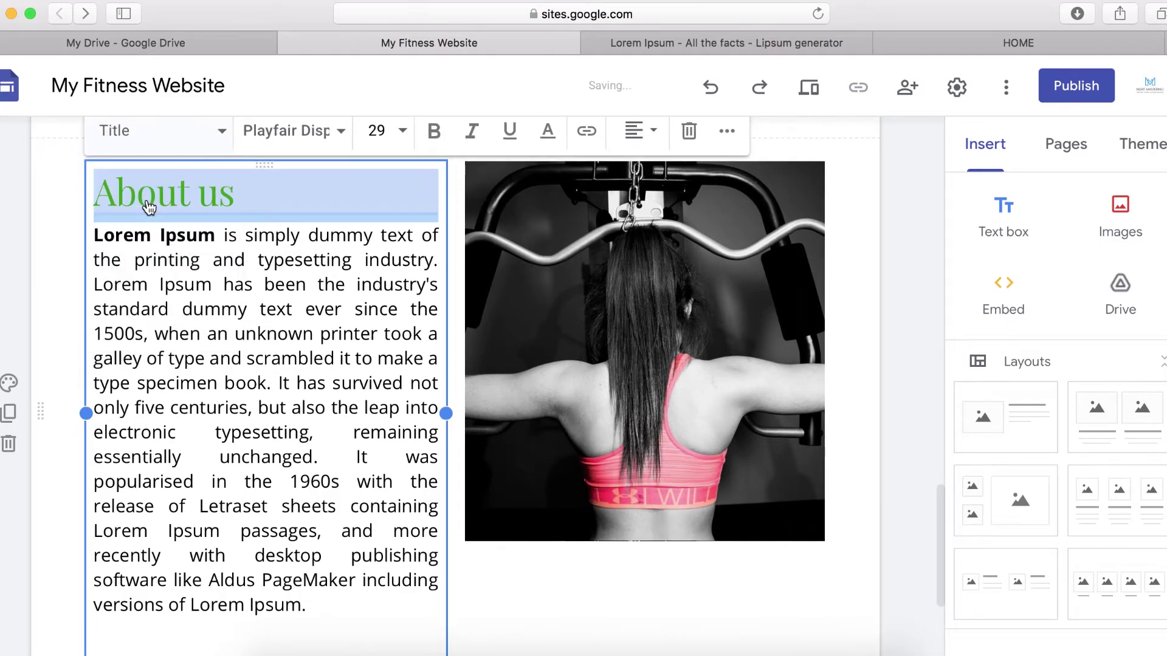
left_click(443, 144)
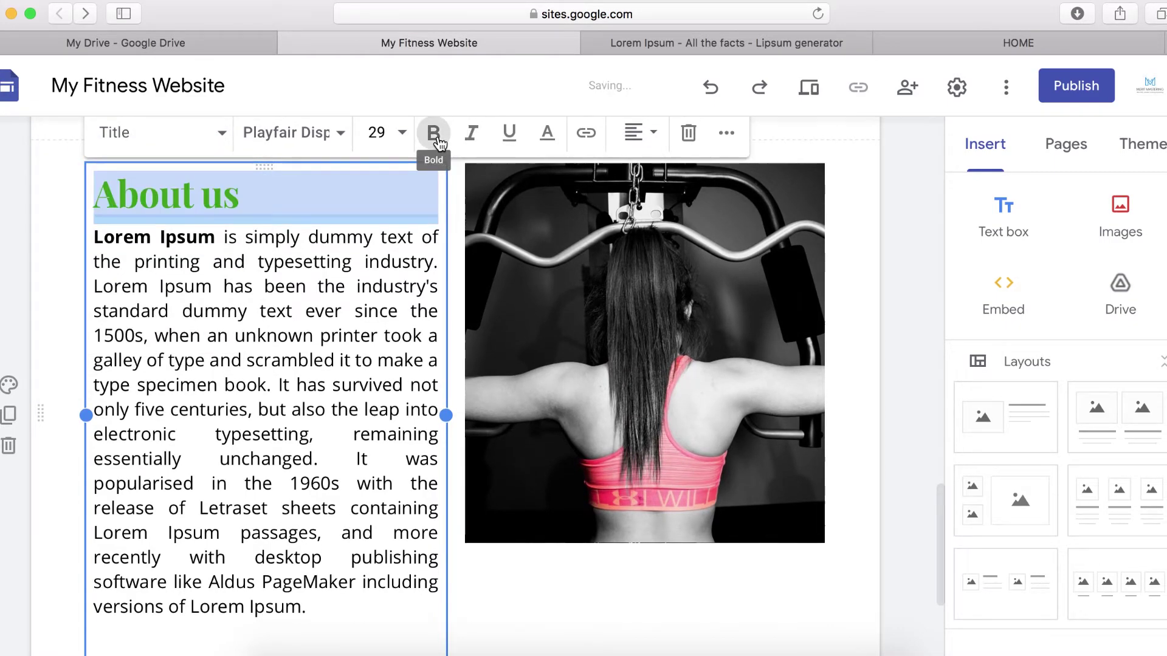
left_click(402, 134)
left_click(381, 554)
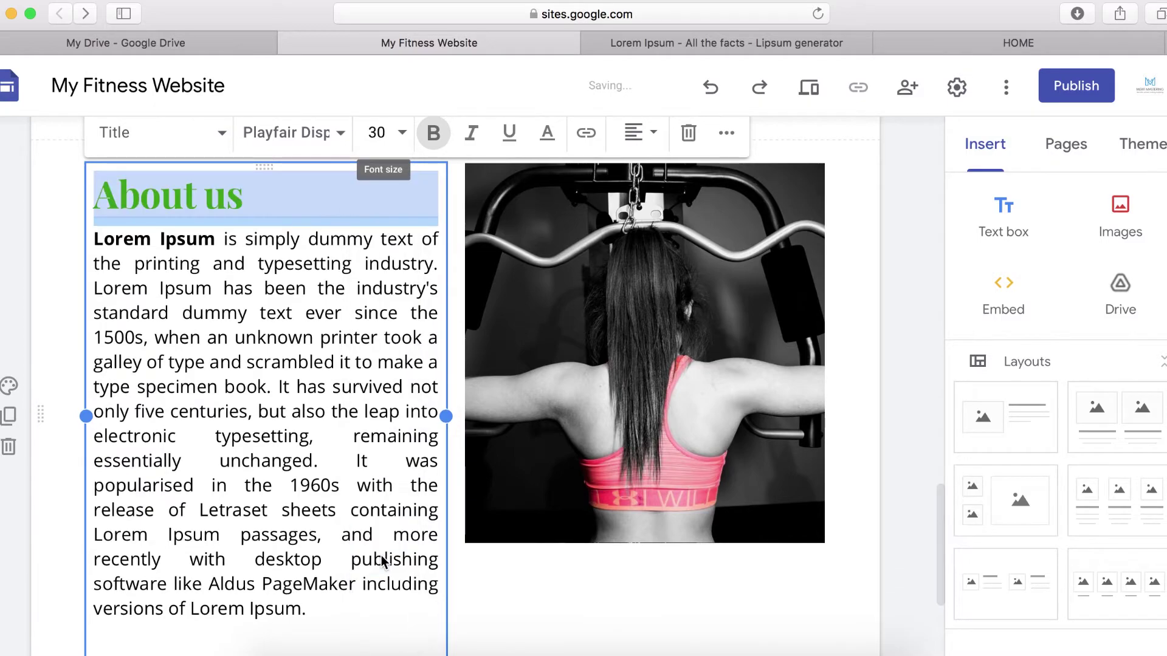
left_click(368, 518)
scroll(425, 504, "down", 4)
- Insert a horizontal divider line below the About us text and gym photo
left_click(560, 454)
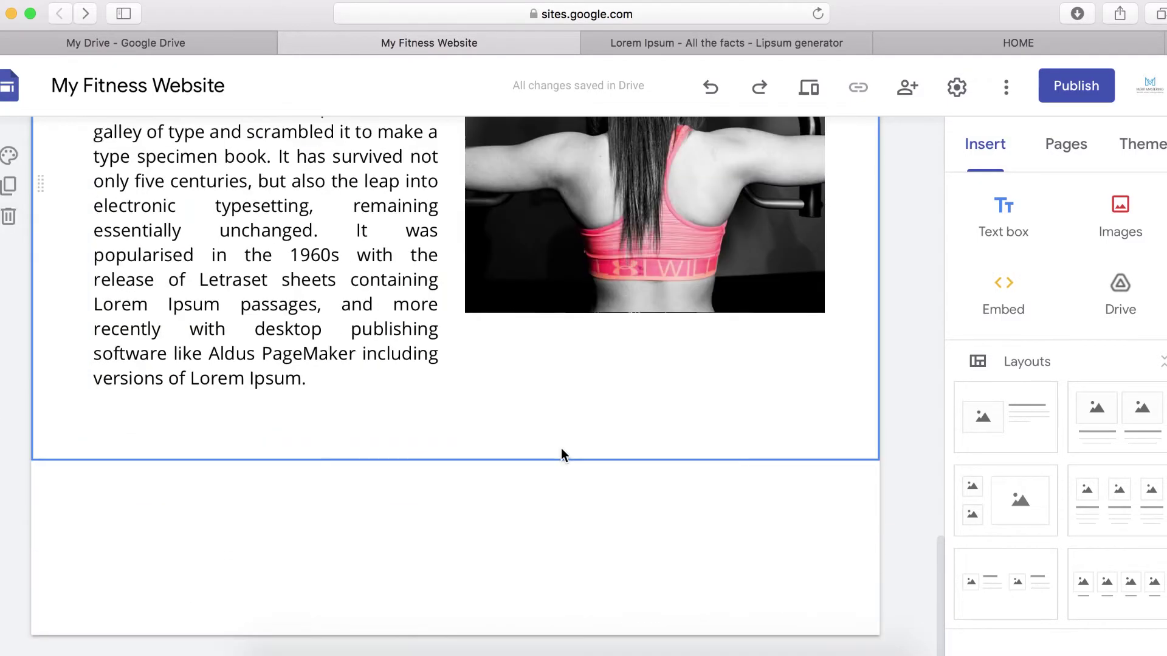
left_click(330, 408)
scroll(330, 408, "up", 3)
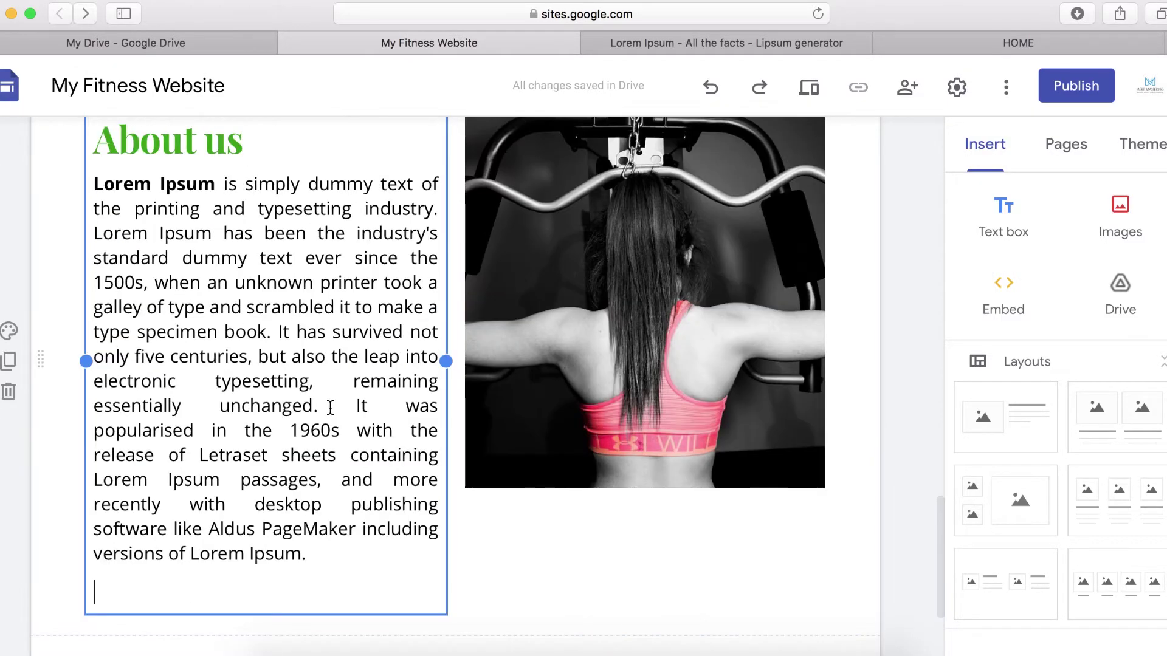
scroll(361, 518, "down", 5)
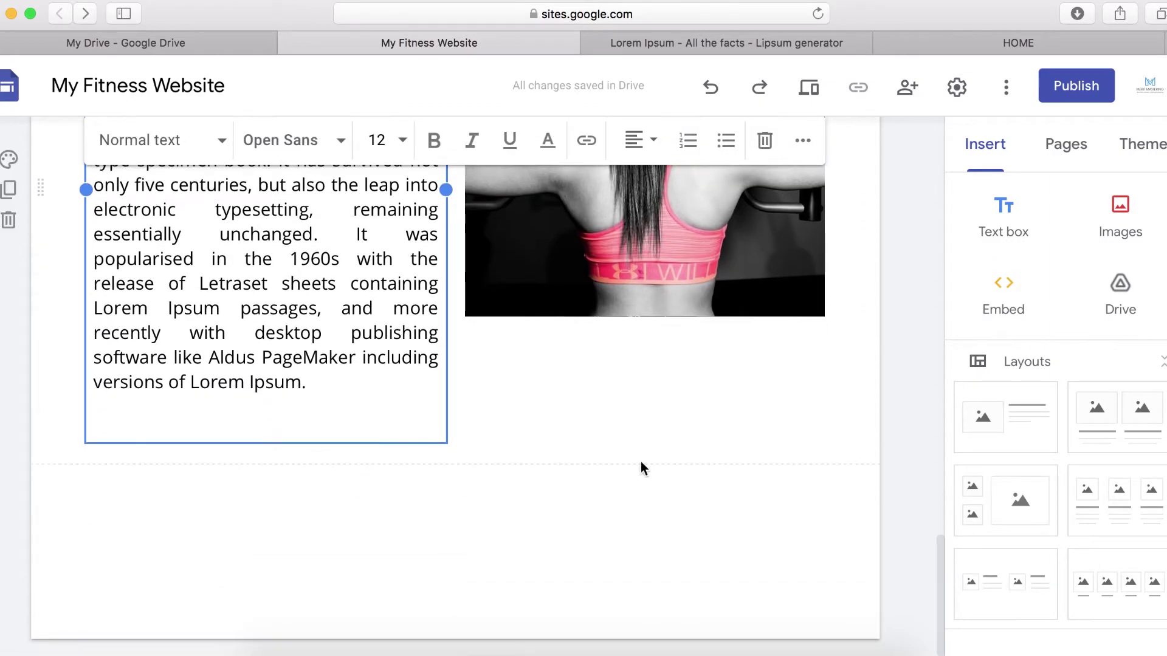
scroll(1049, 369, "down", 6)
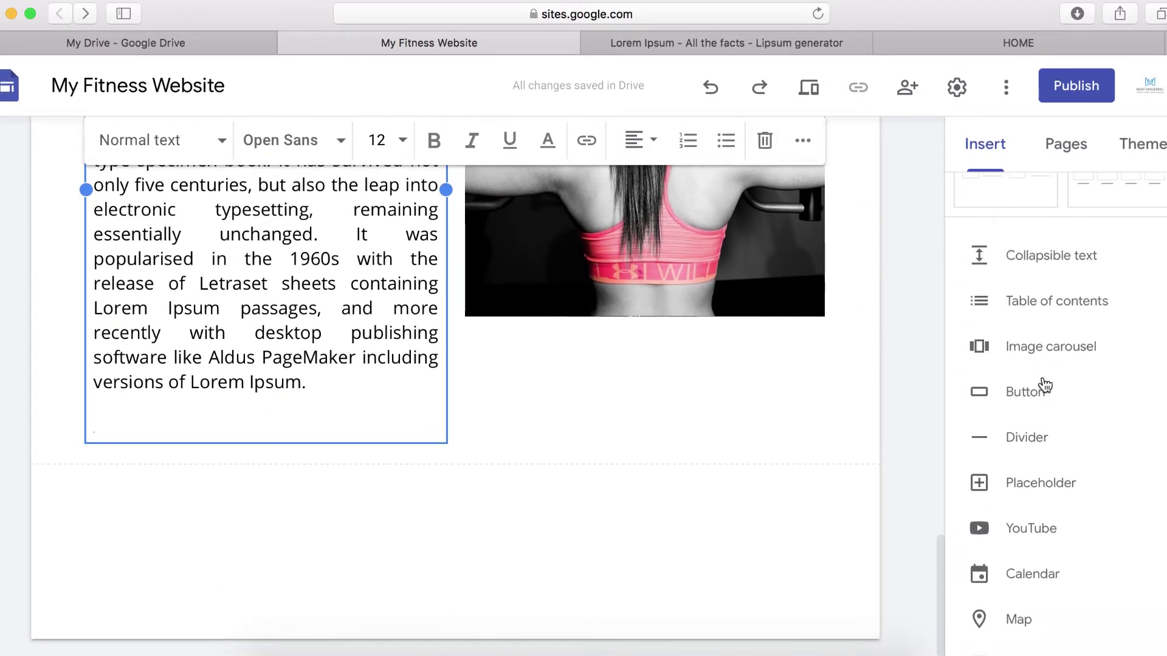
left_click(1034, 446)
scroll(554, 527, "up", 3)
scroll(554, 527, "down", 10)
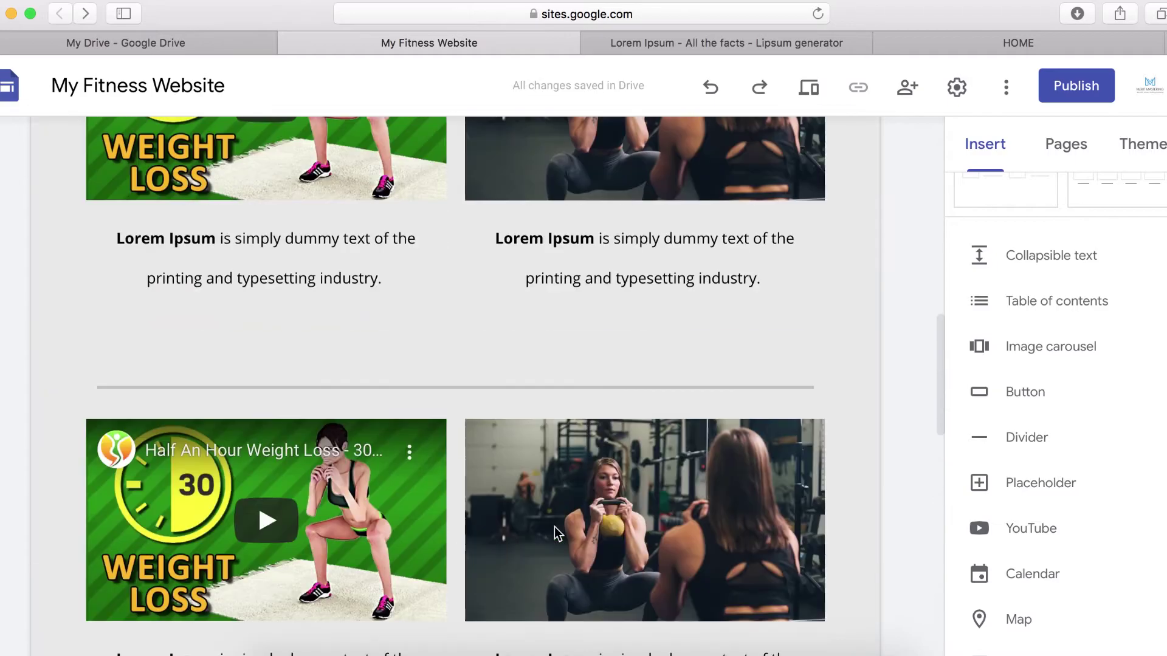
scroll(554, 527, "up", 10)
scroll(555, 527, "down", 3)
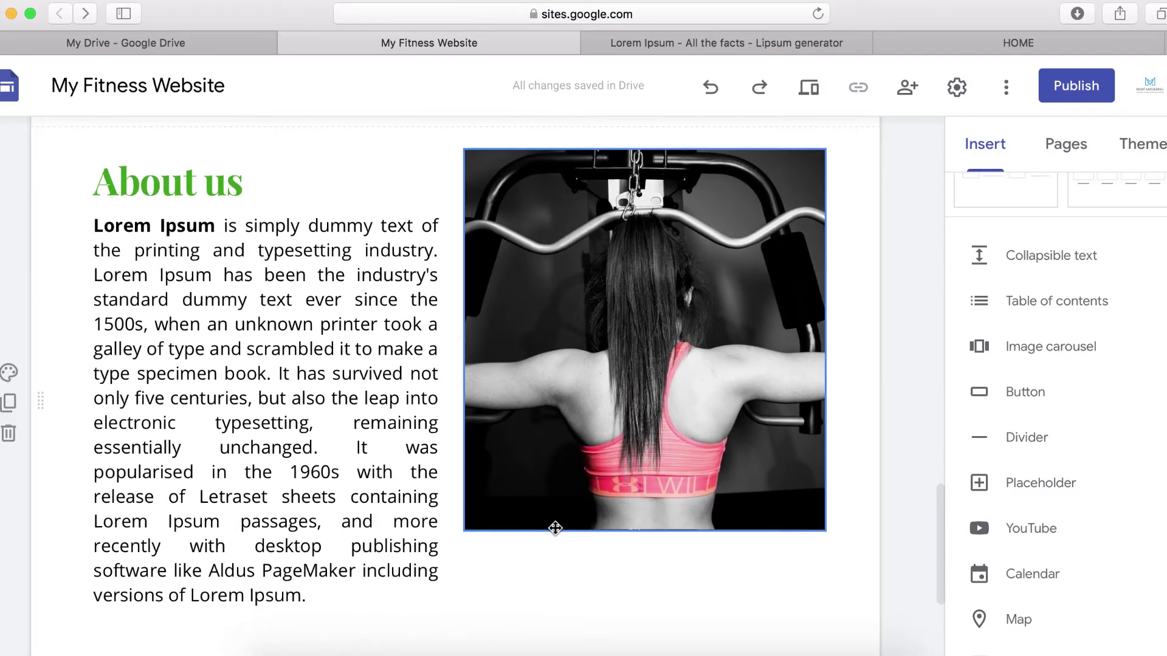
left_click(10, 373)
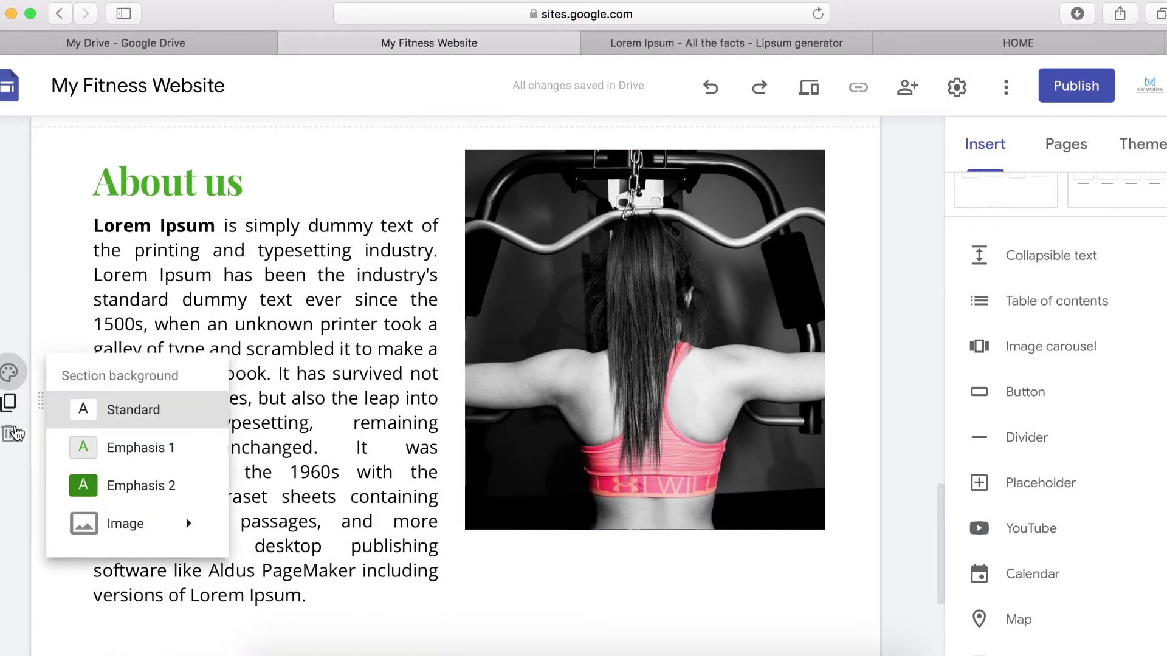
mouse_move(133, 541)
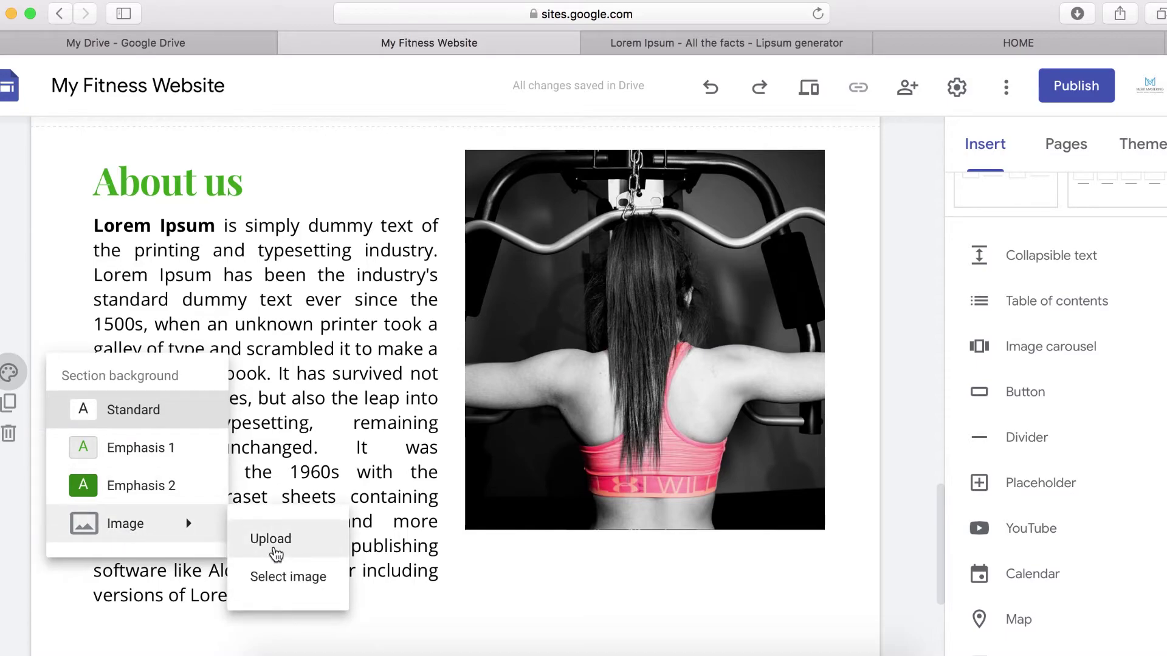
left_click(285, 582)
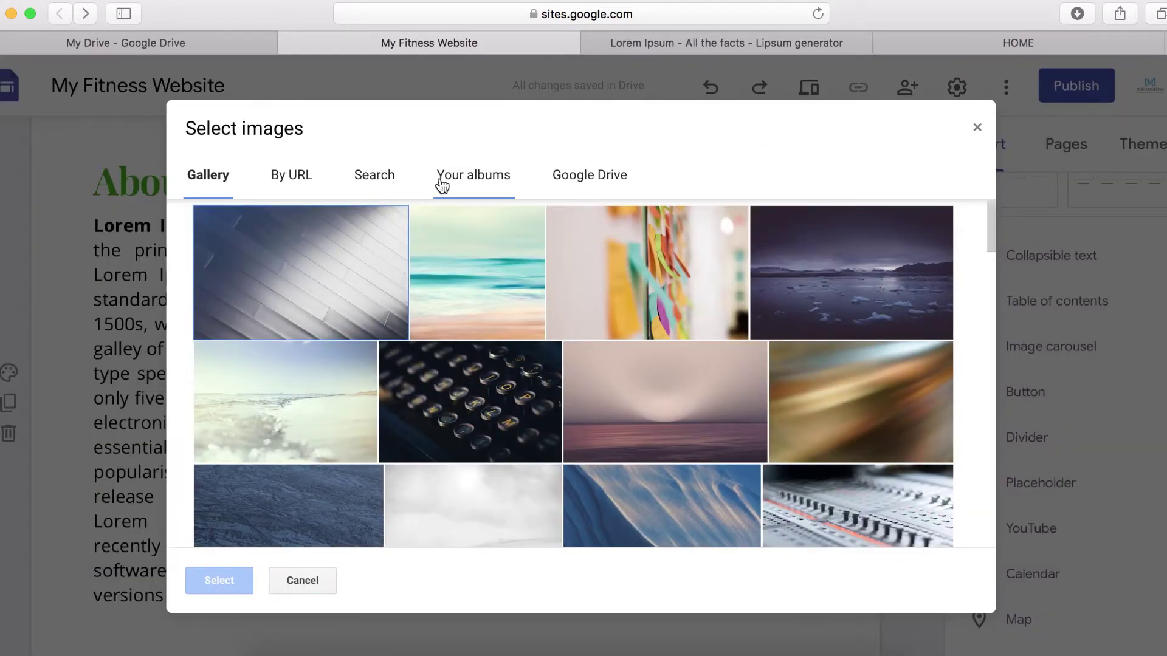
left_click(374, 175)
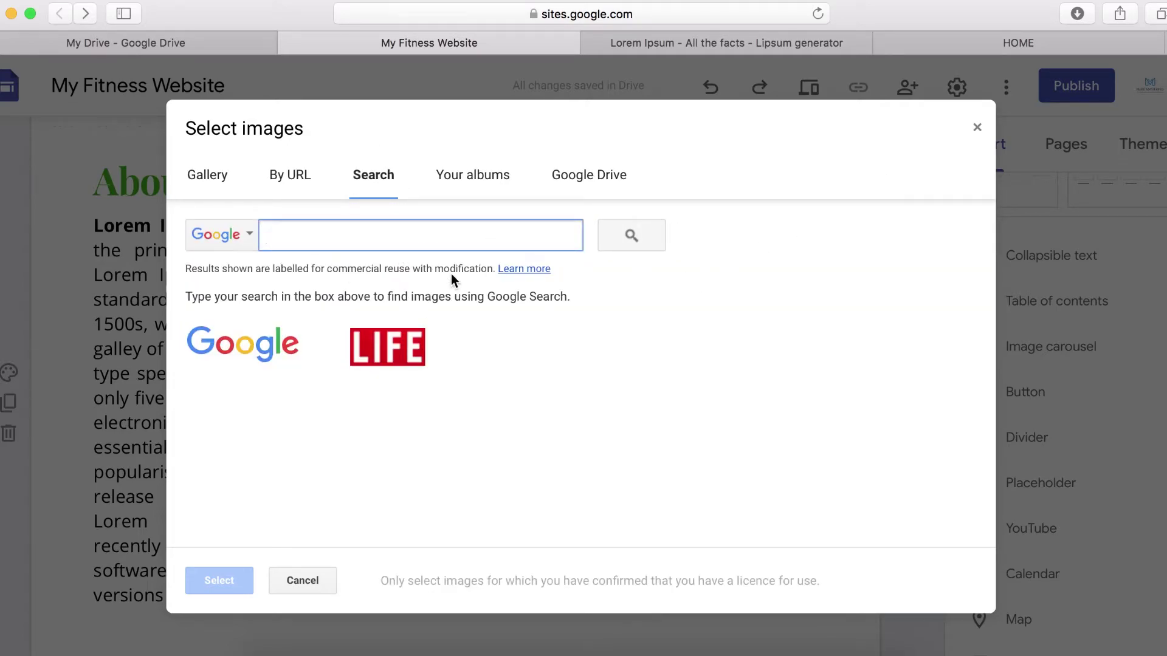
left_click(977, 129)
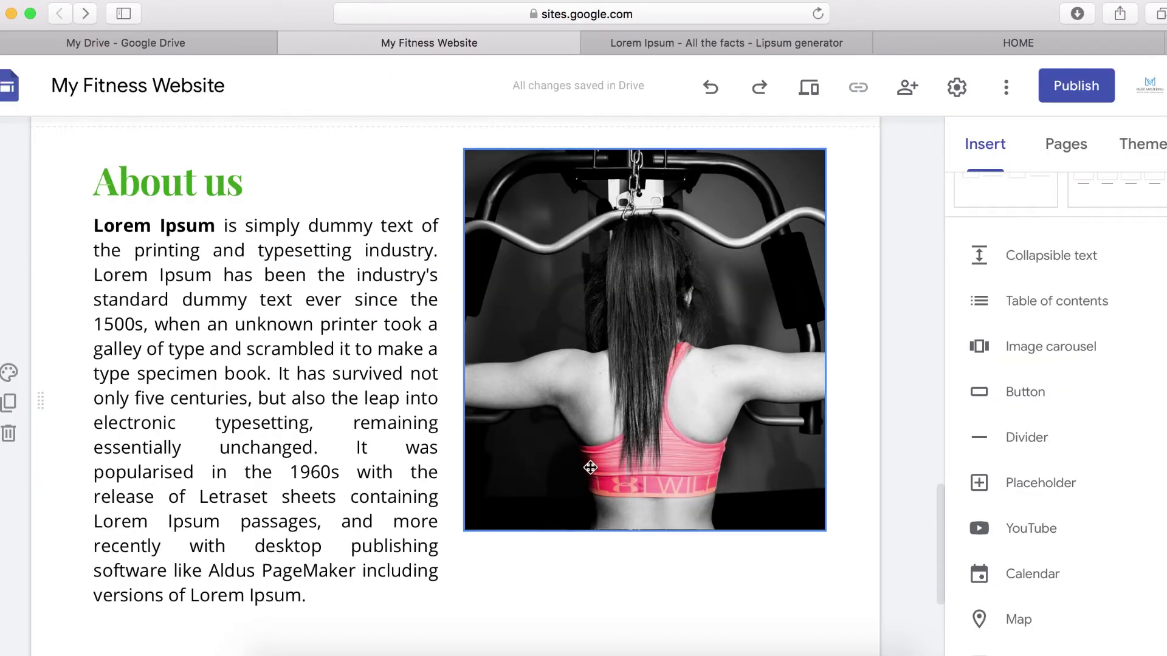
scroll(590, 467, "up", 10)
scroll(590, 467, "down", 7)
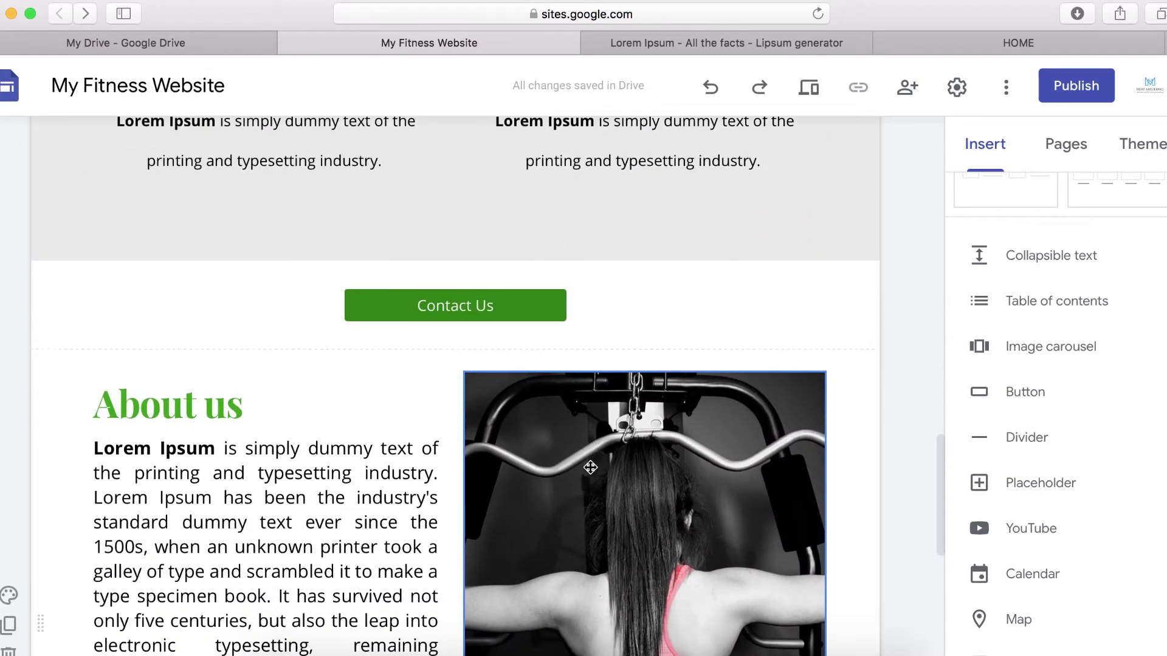
scroll(590, 467, "down", 5)
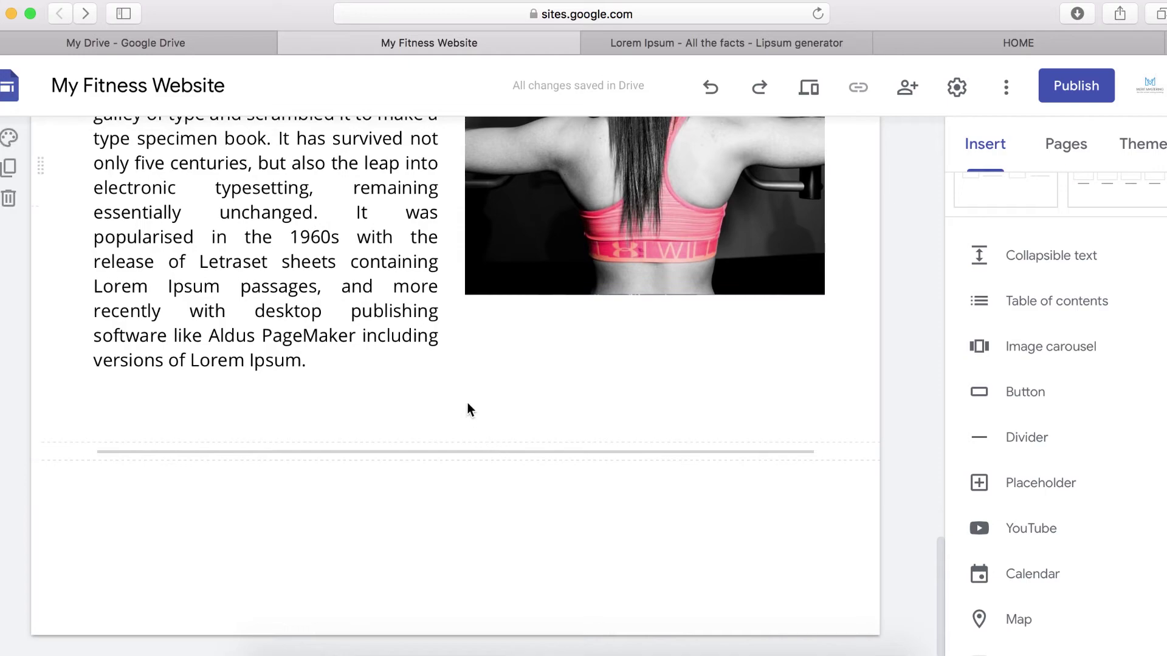
- Embed the 'Contact us' Google Form in a new section below the divider
left_click(561, 533)
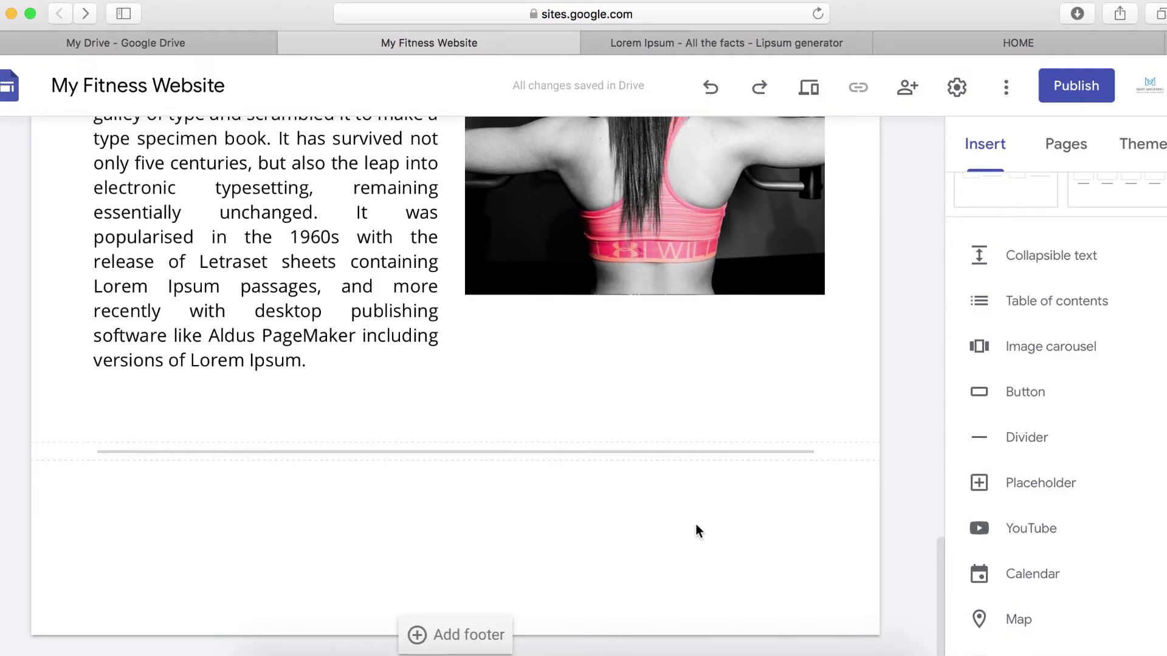
scroll(1064, 521, "down", 5)
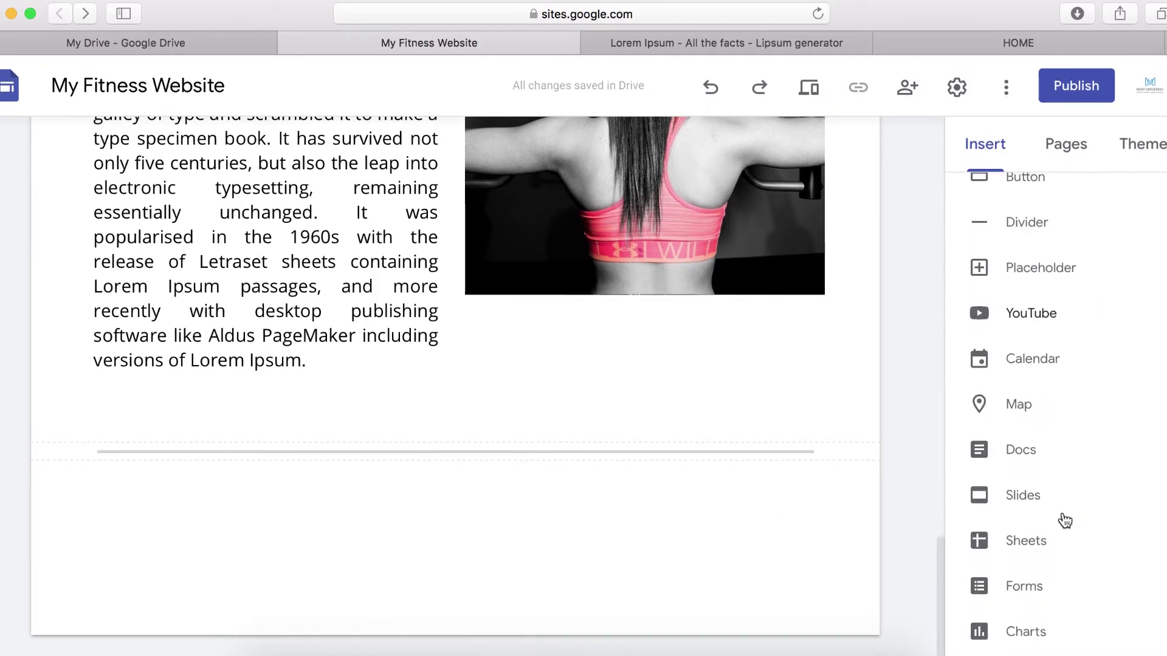
left_click(1023, 591)
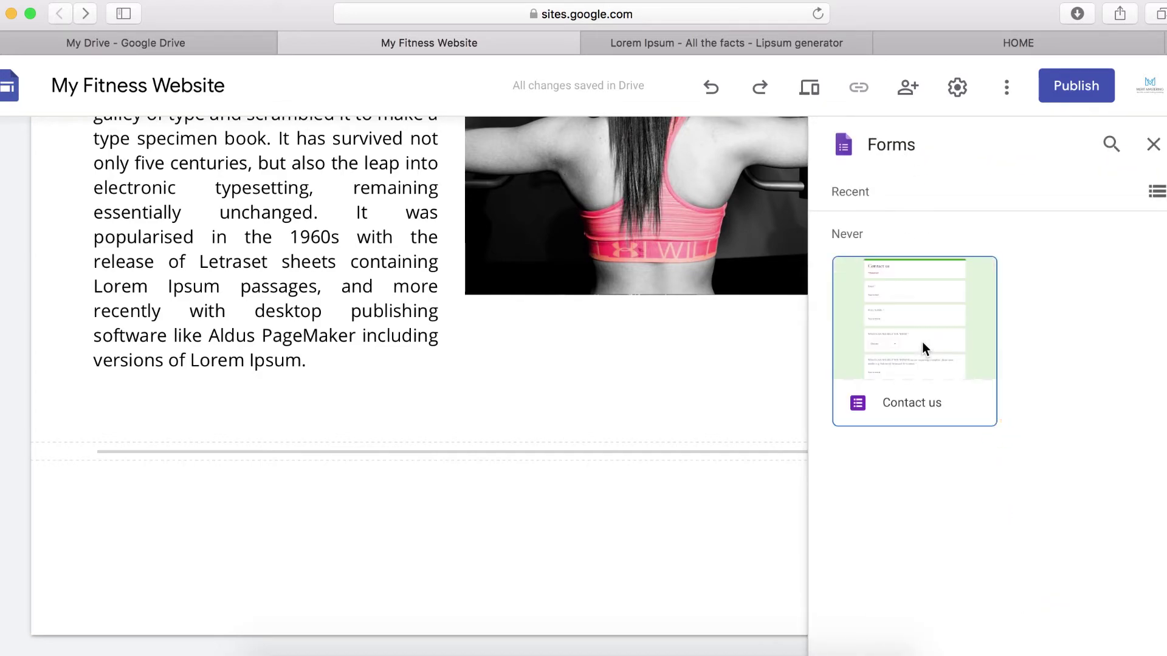
left_click(910, 335)
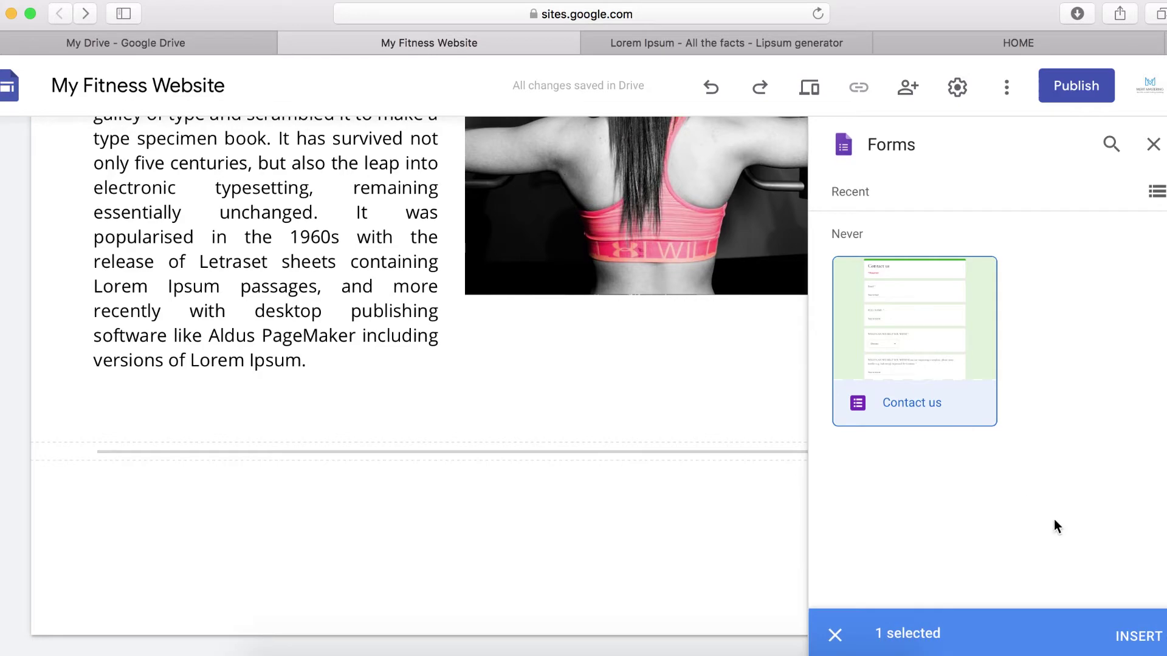
left_click(1139, 636)
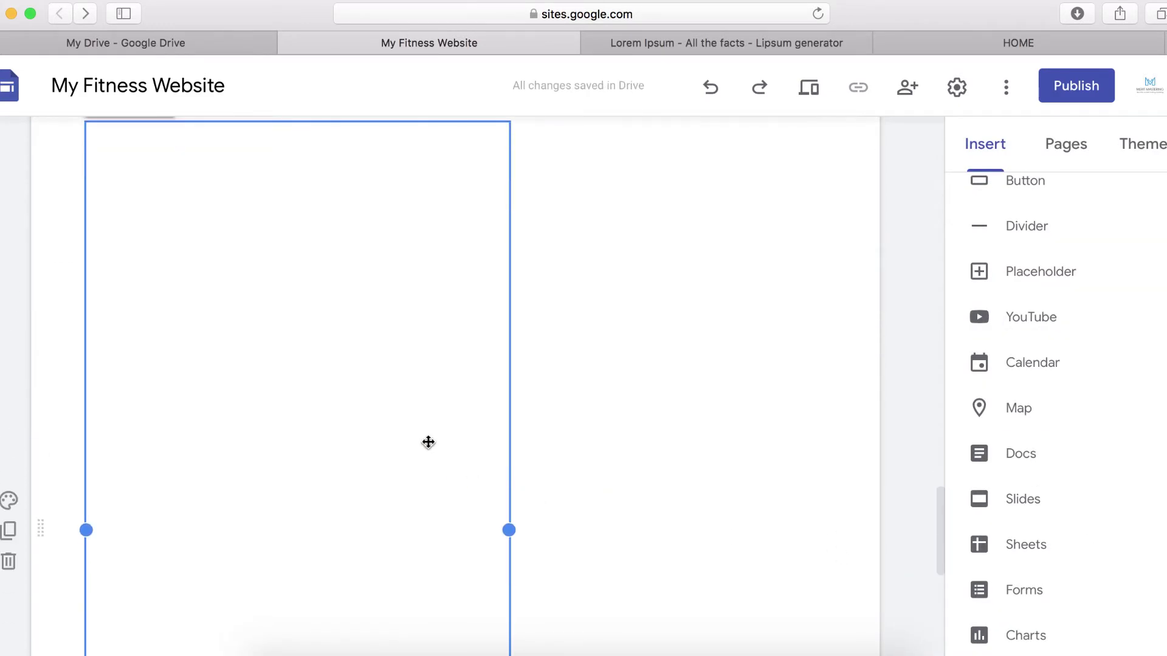
left_click(722, 340)
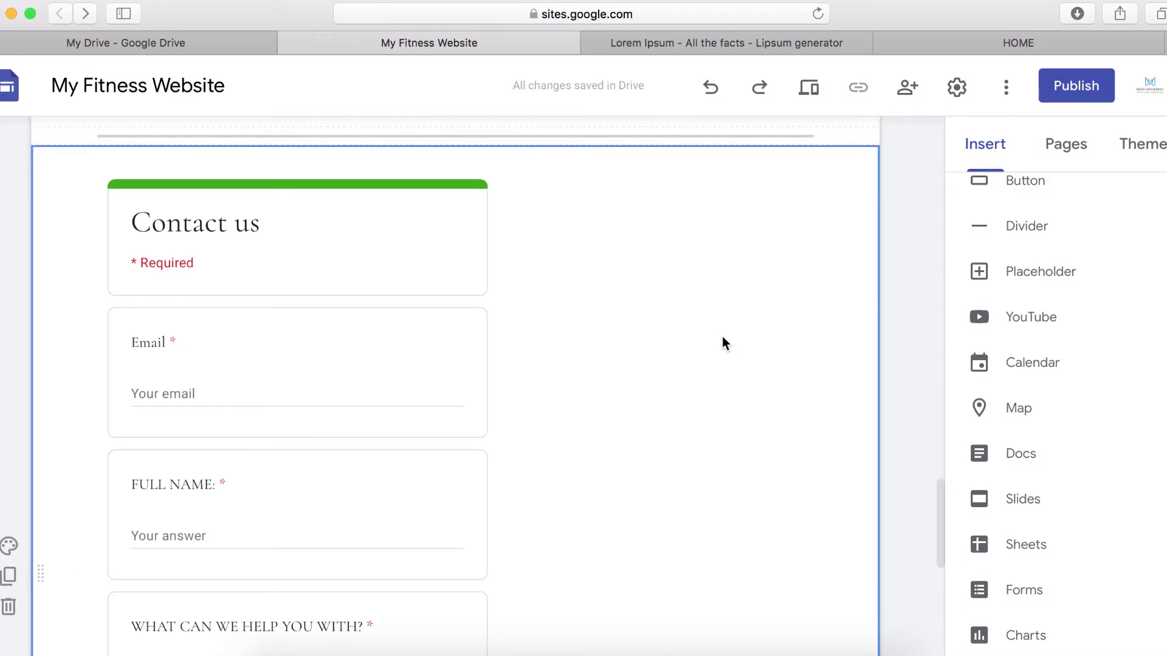
- Insert a Google Map of London by searching 'london' in the map picker
left_click(1019, 420)
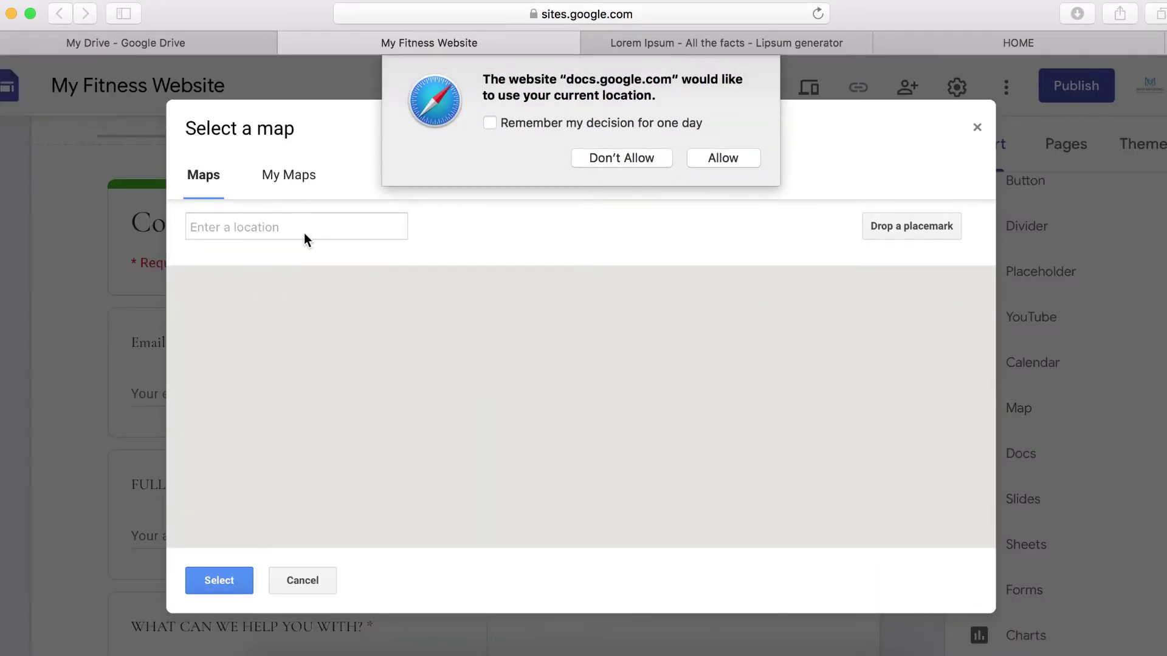
left_click(623, 160)
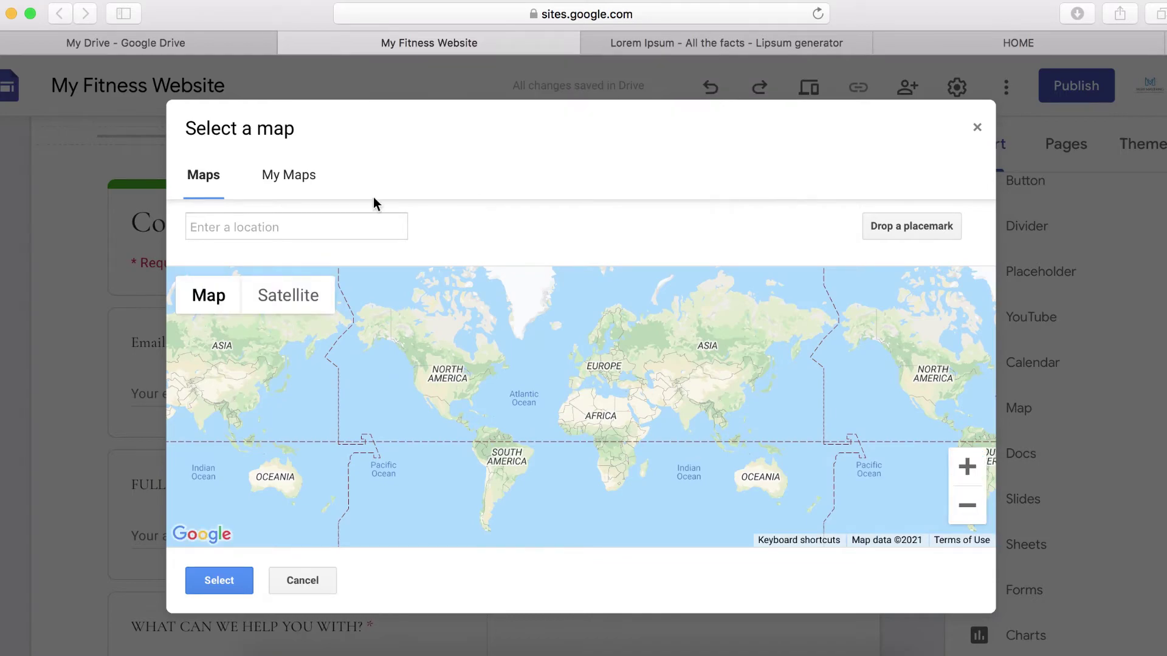
left_click(280, 234)
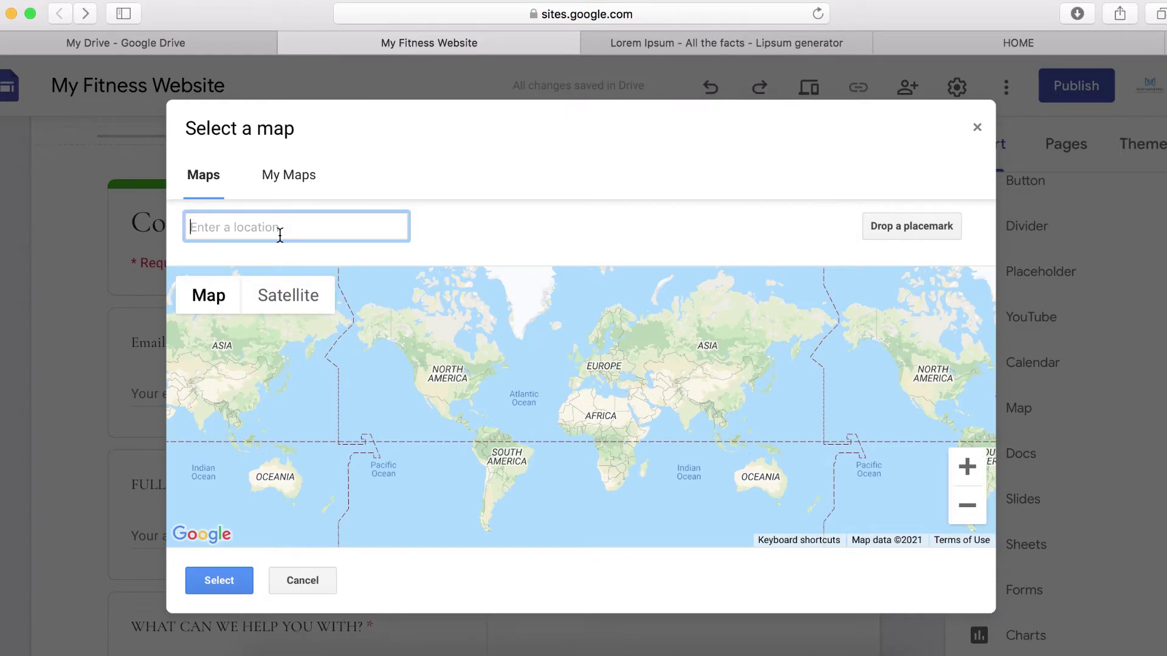
type("london")
key("Return")
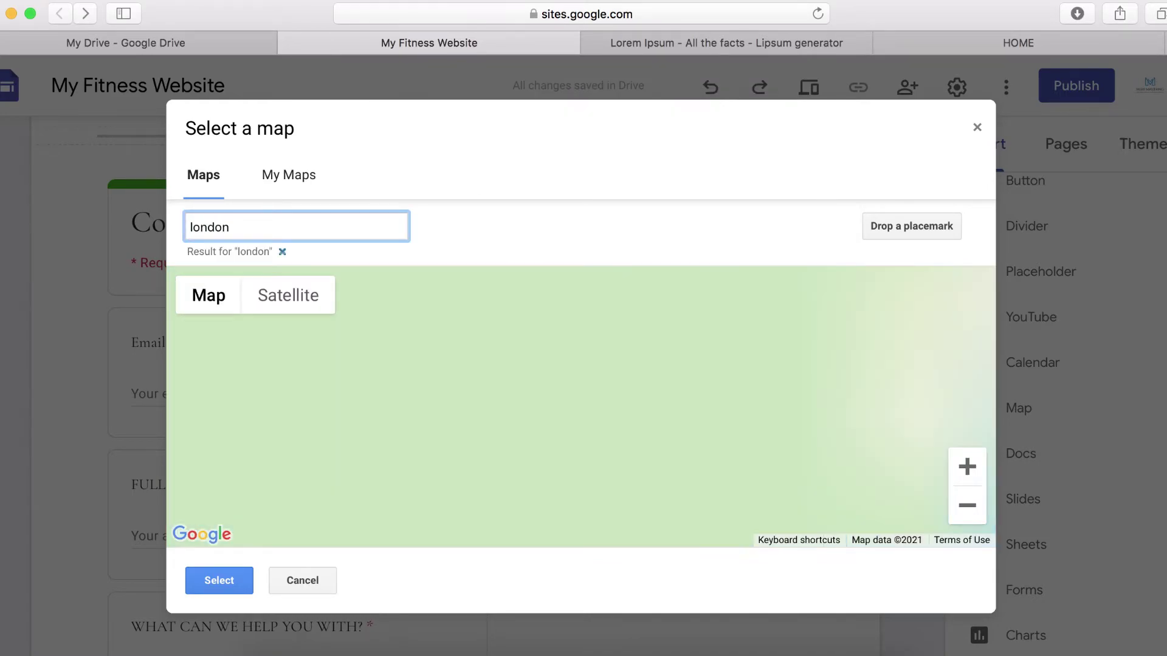
left_click(219, 580)
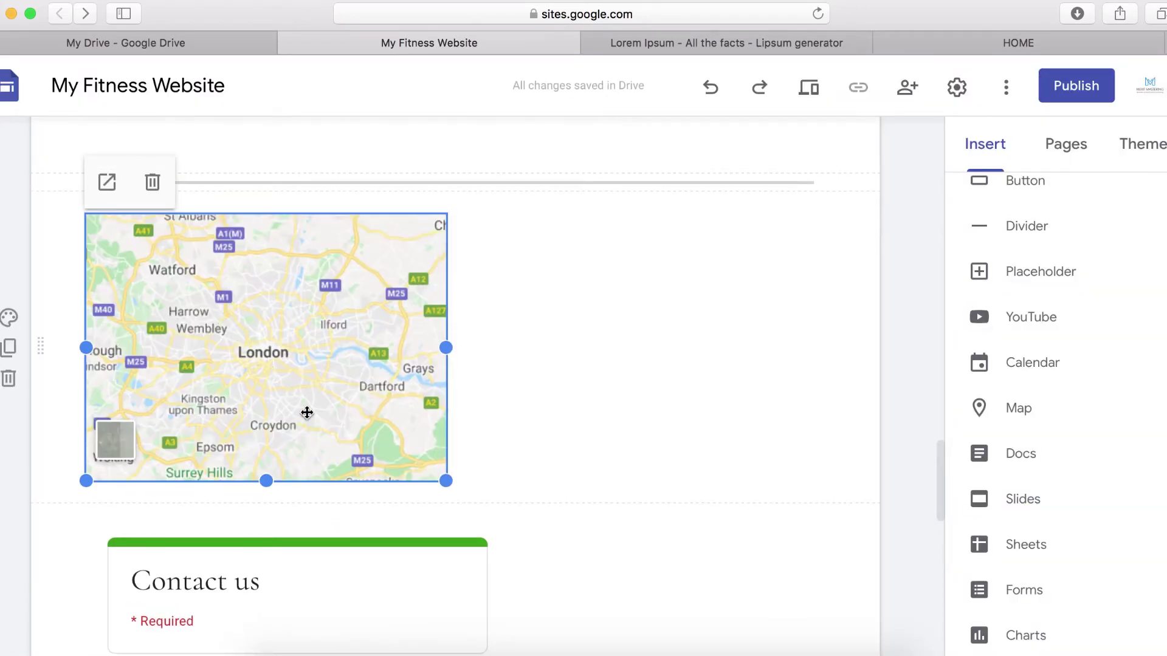
- Move the map right, place the Contact us form beside it, and enlarge the map
left_click_drag(216, 327, 724, 346)
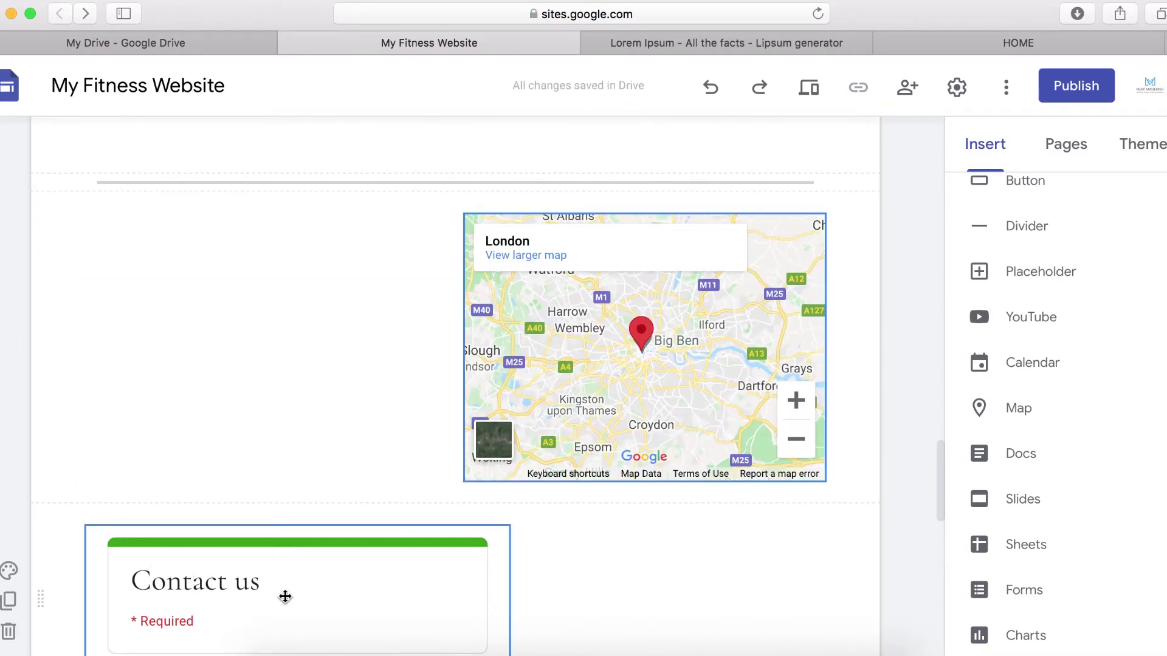
left_click_drag(284, 596, 240, 305)
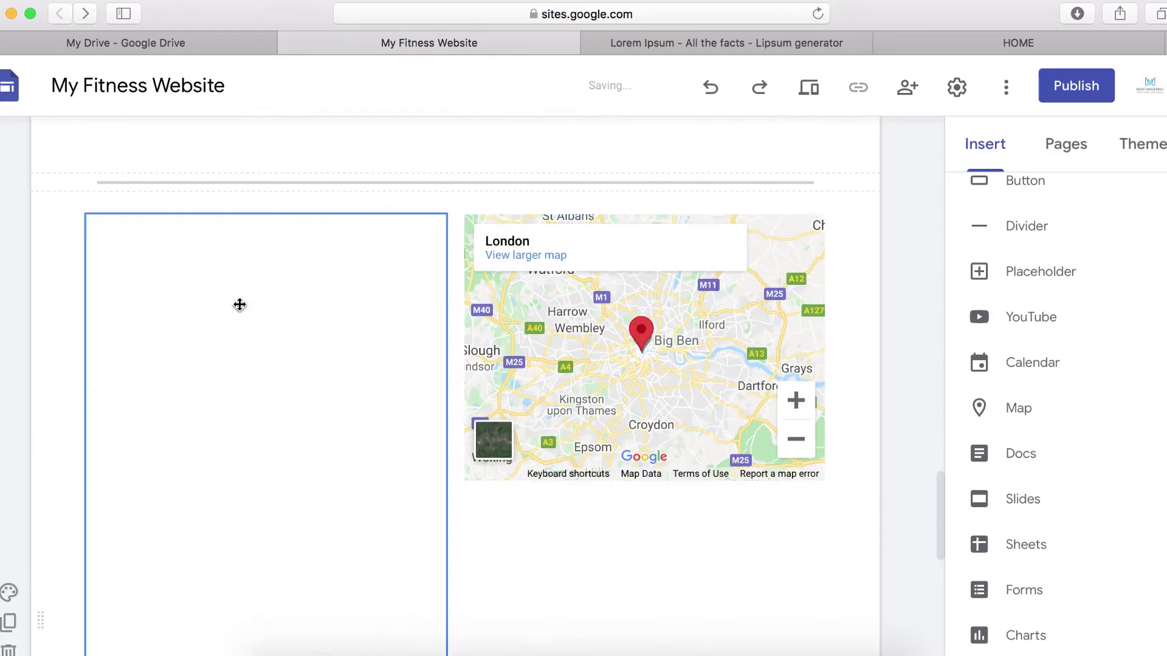
left_click(635, 404)
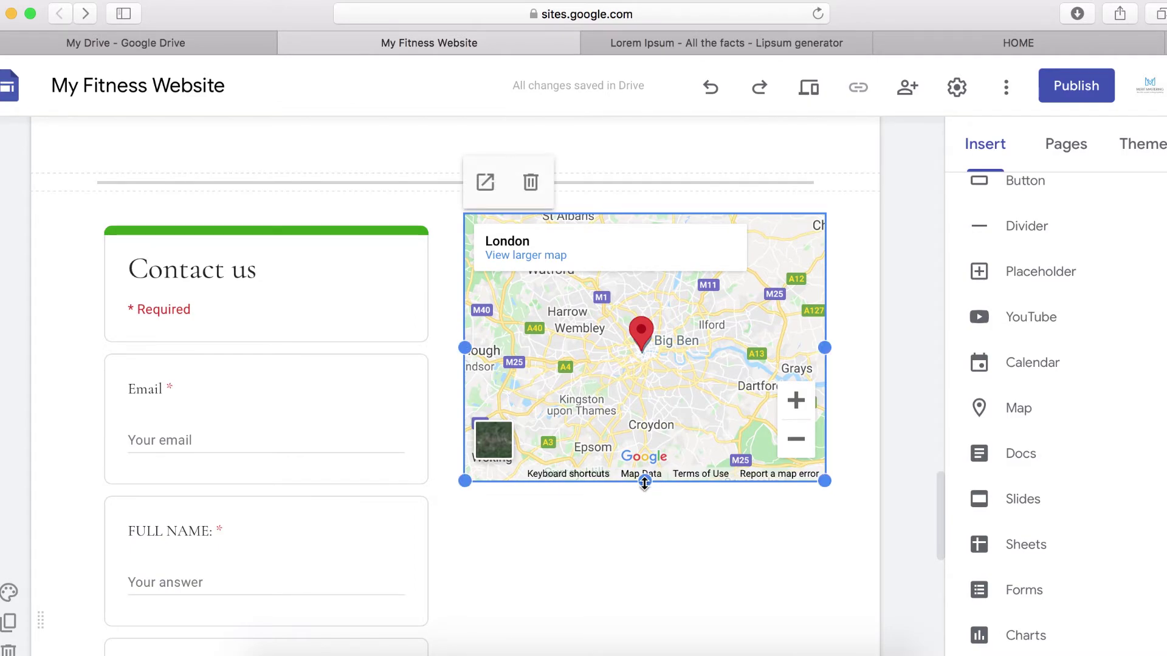
left_click_drag(644, 483, 673, 589)
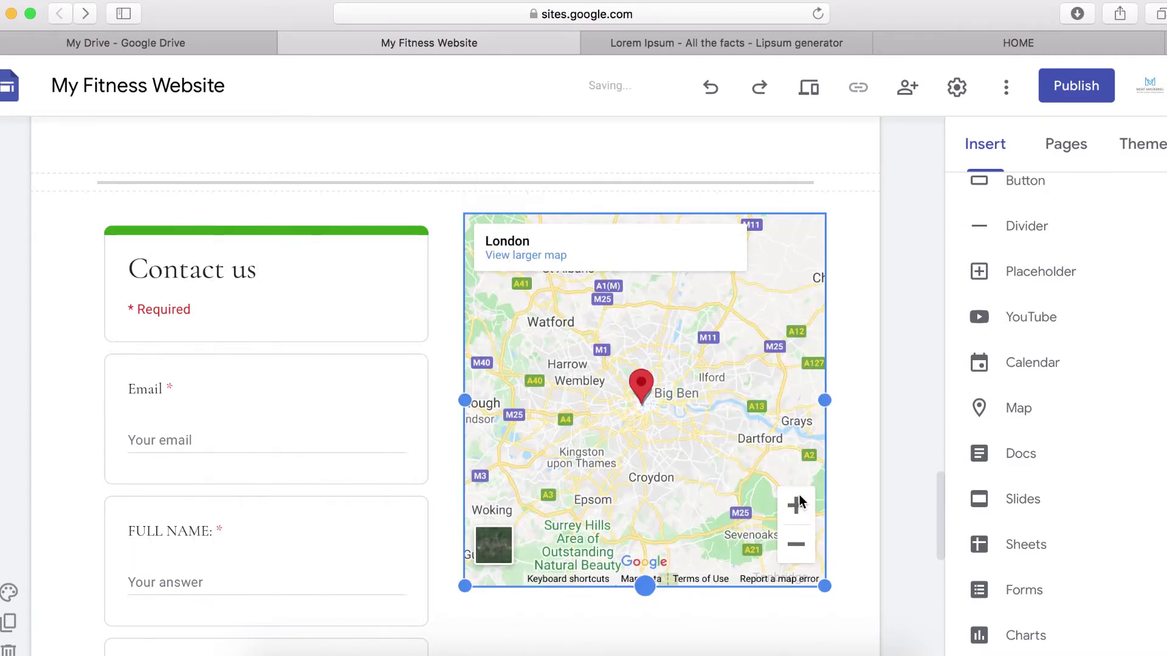
left_click_drag(826, 399, 845, 418)
scroll(772, 466, "down", 7)
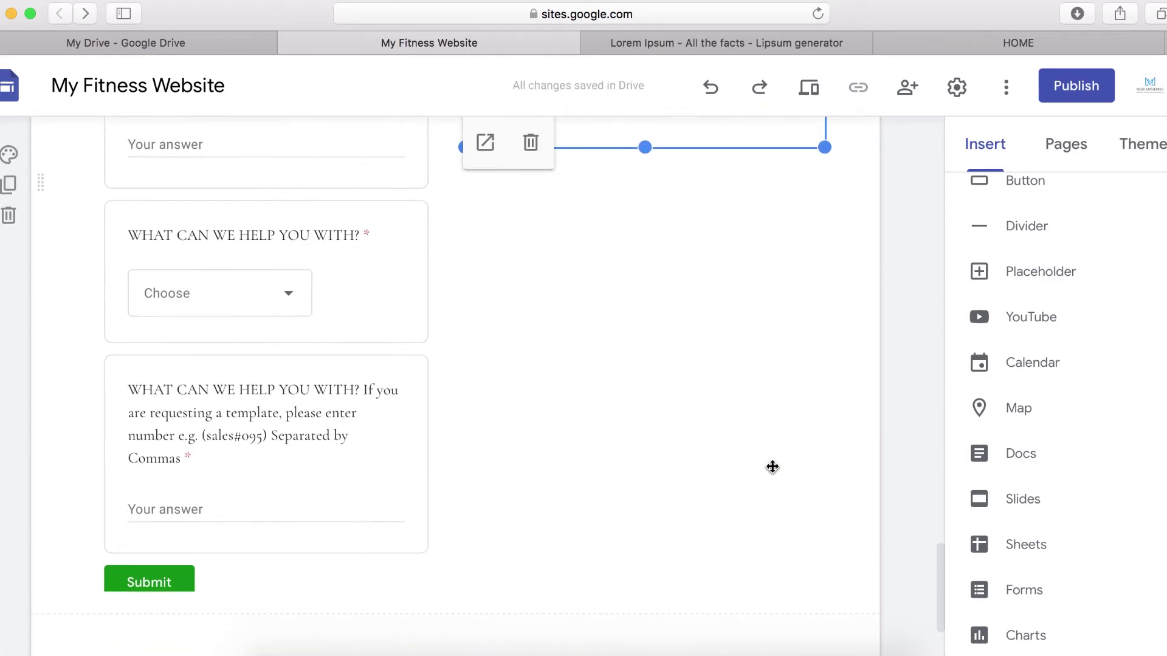
scroll(771, 466, "down", 2)
left_click(652, 312)
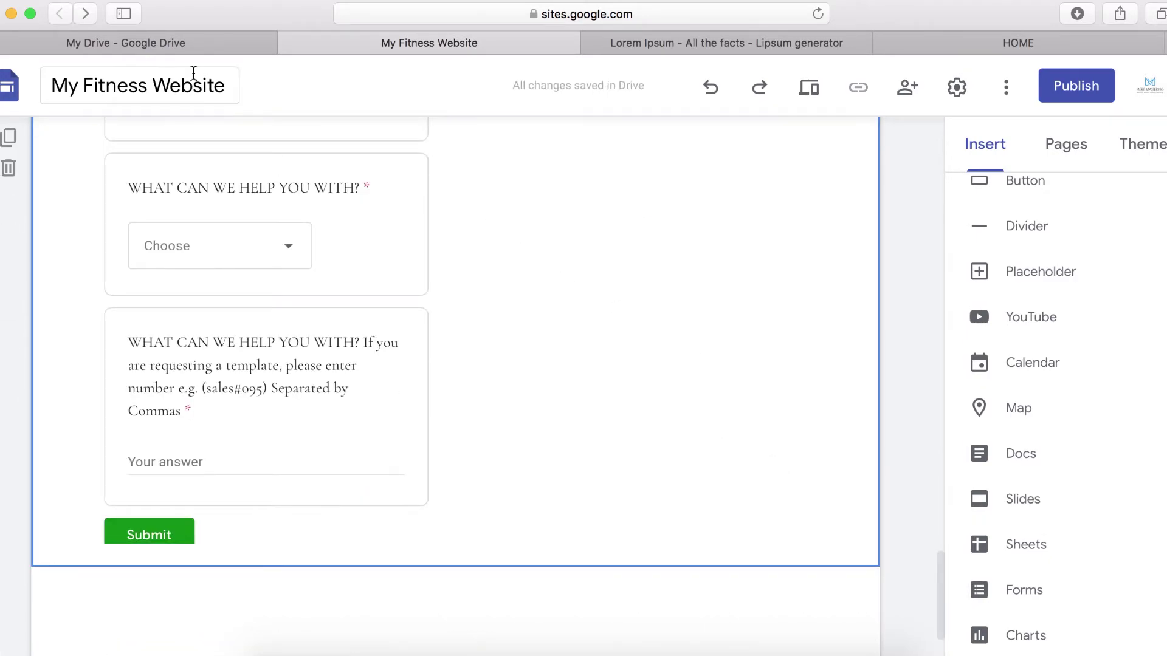
left_click(1016, 41)
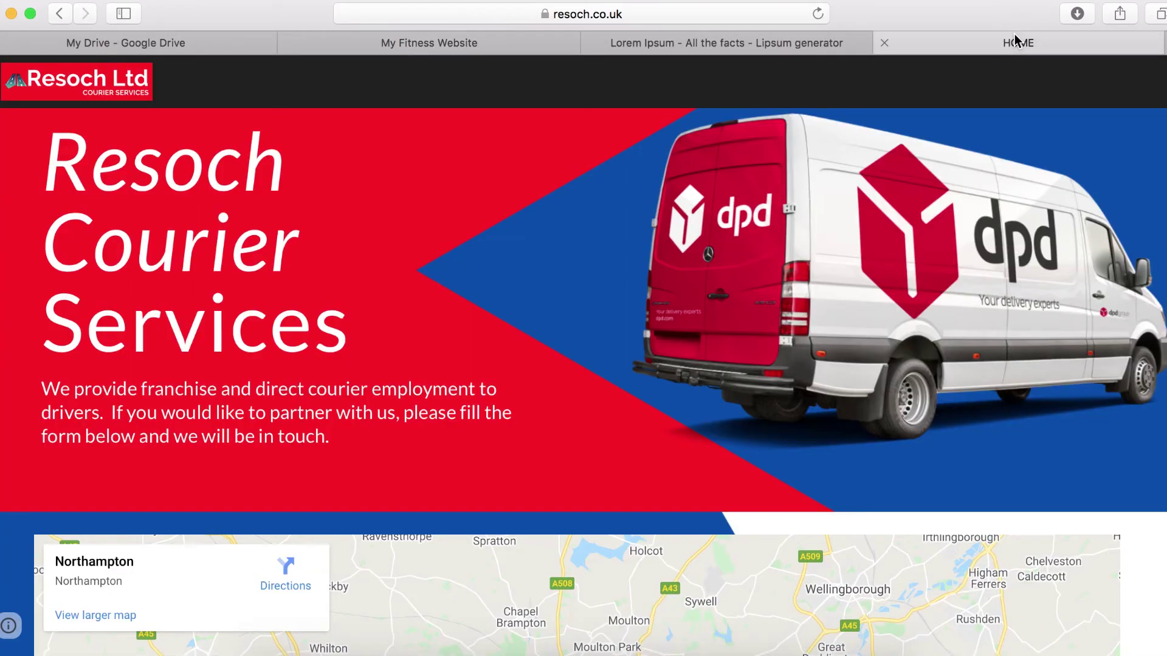
scroll(515, 490, "down", 20)
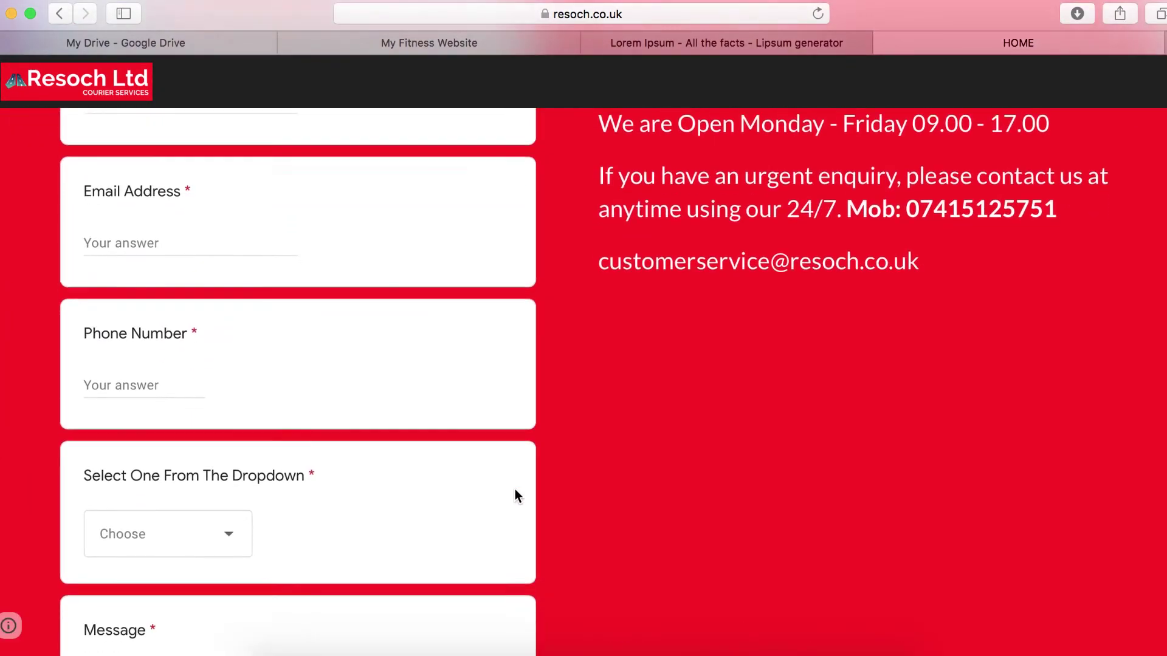
scroll(516, 490, "up", 5)
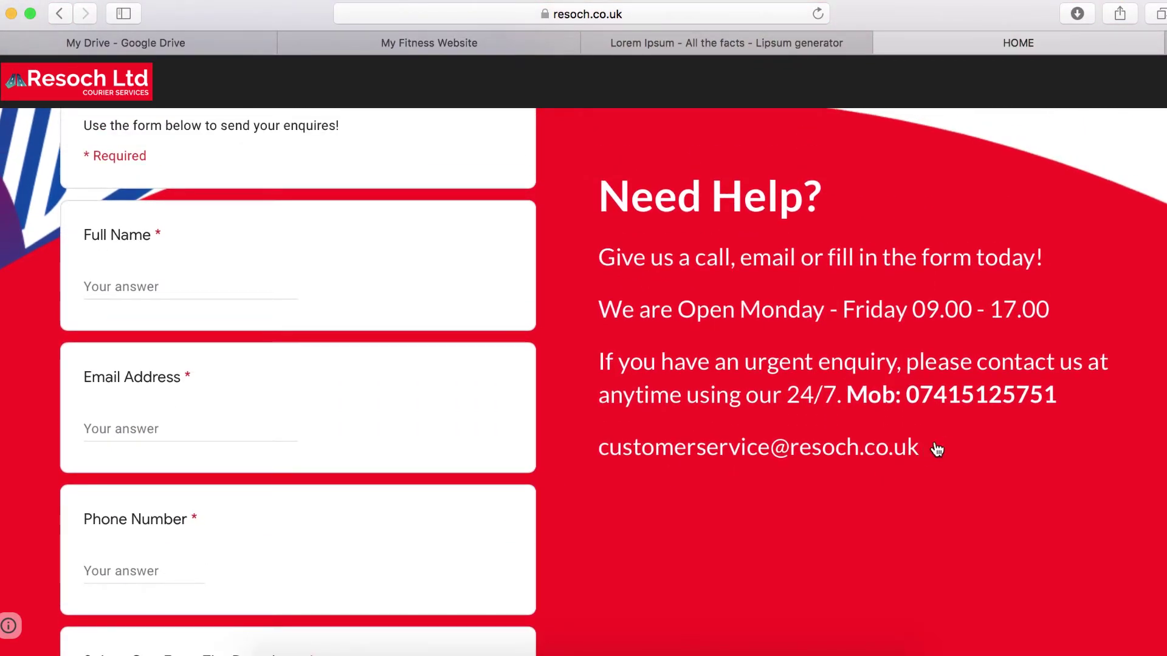
left_click(934, 447)
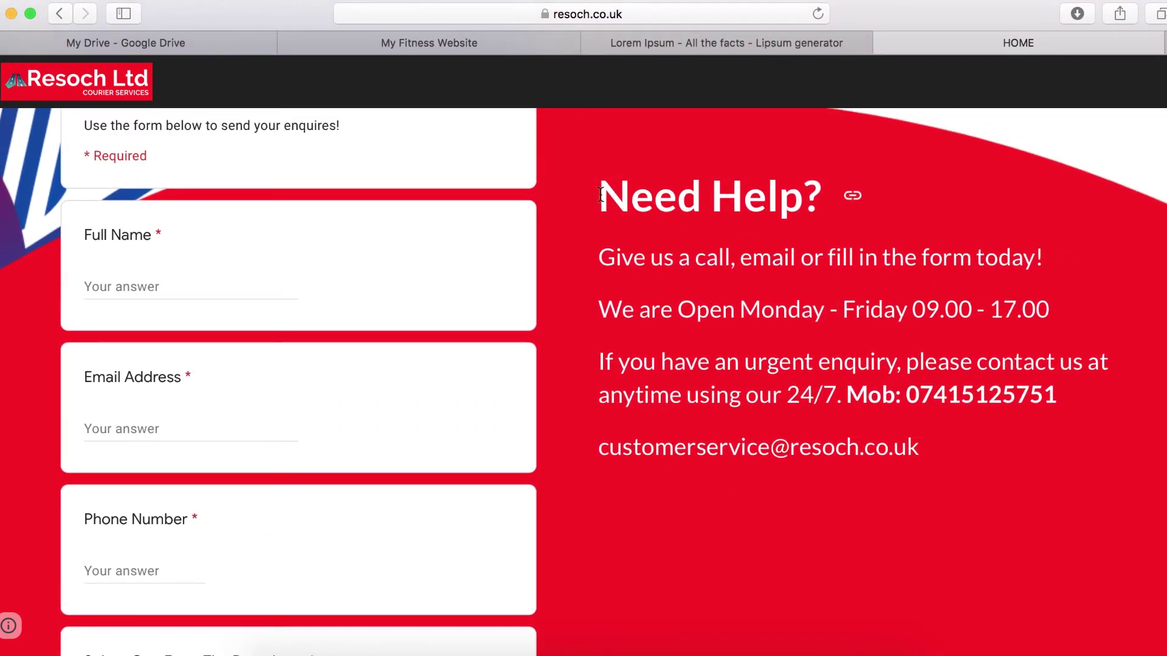
left_click_drag(600, 195, 920, 453)
right_click(651, 201)
left_click(691, 257)
left_click(446, 42)
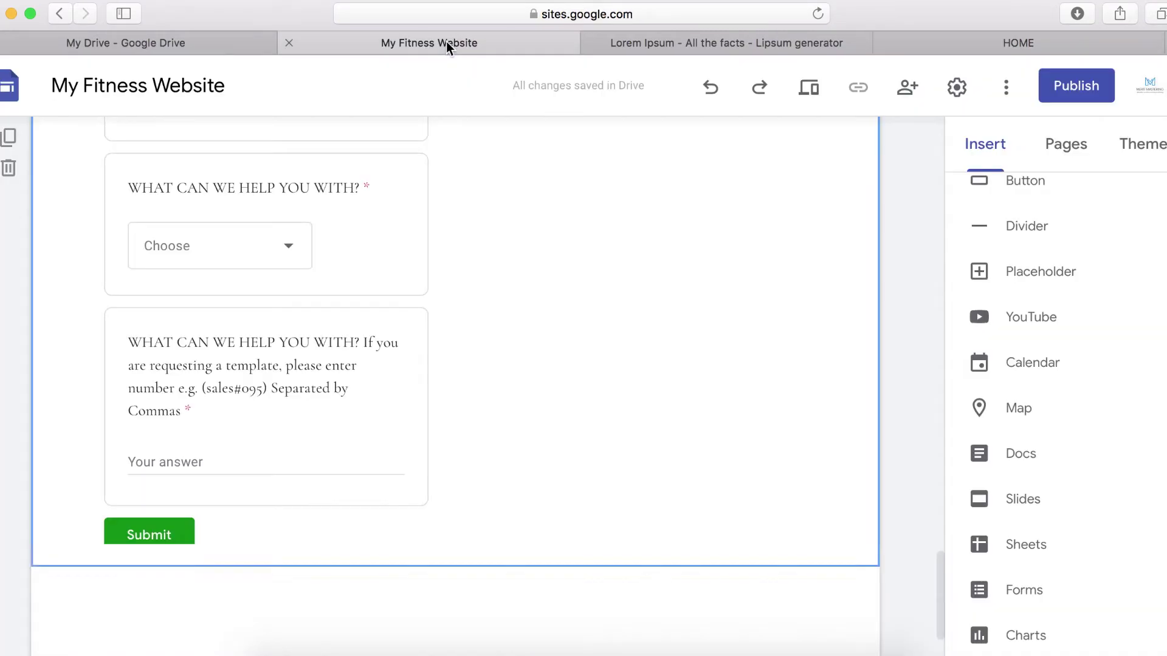
scroll(677, 367, "up", 3)
- Remove the stray empty text boxes added around the London map
left_click(644, 366)
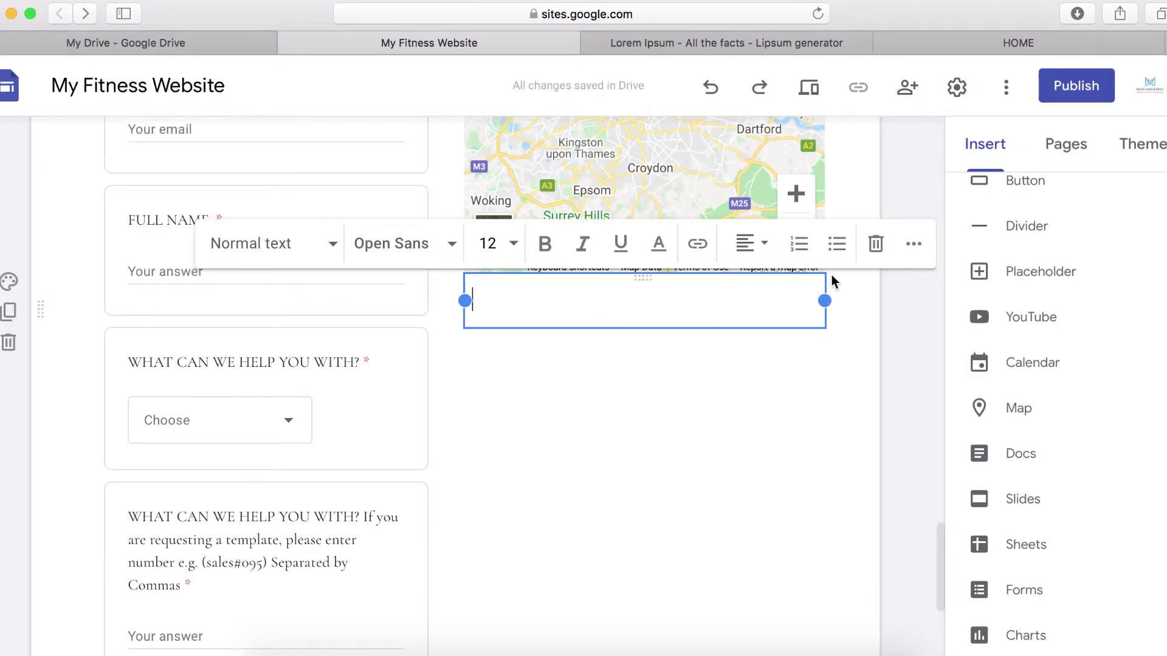
left_click(877, 247)
scroll(1047, 318, "up", 5)
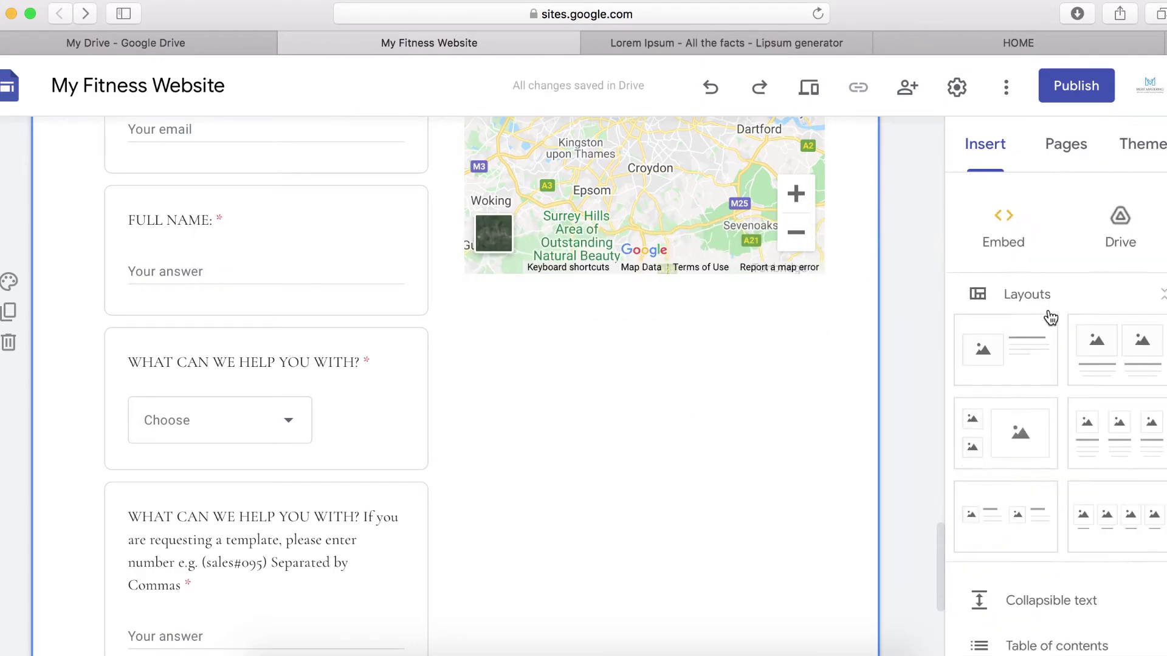
left_click(999, 218)
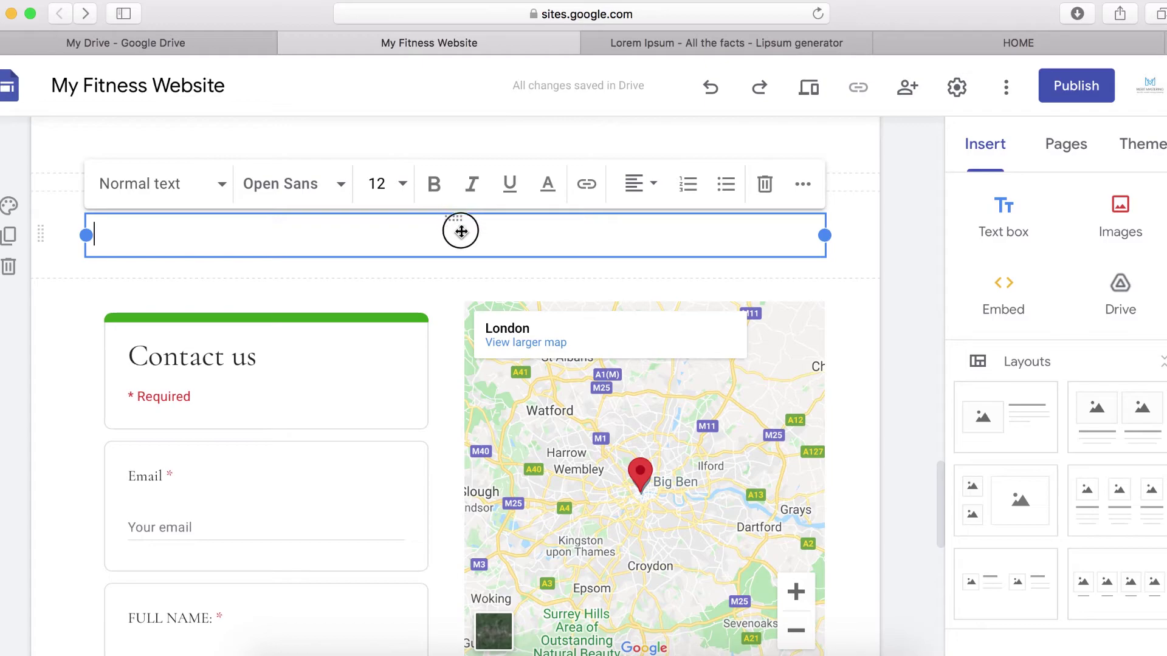
left_click_drag(461, 231, 505, 566)
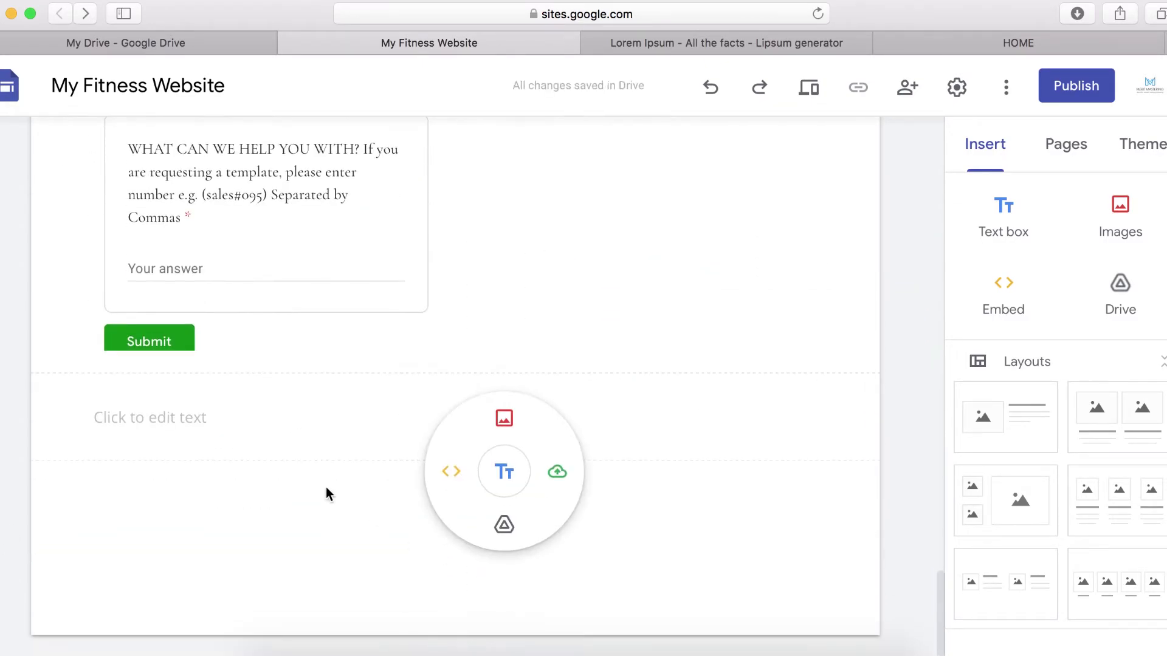
left_click(201, 428)
left_click_drag(86, 417, 512, 422)
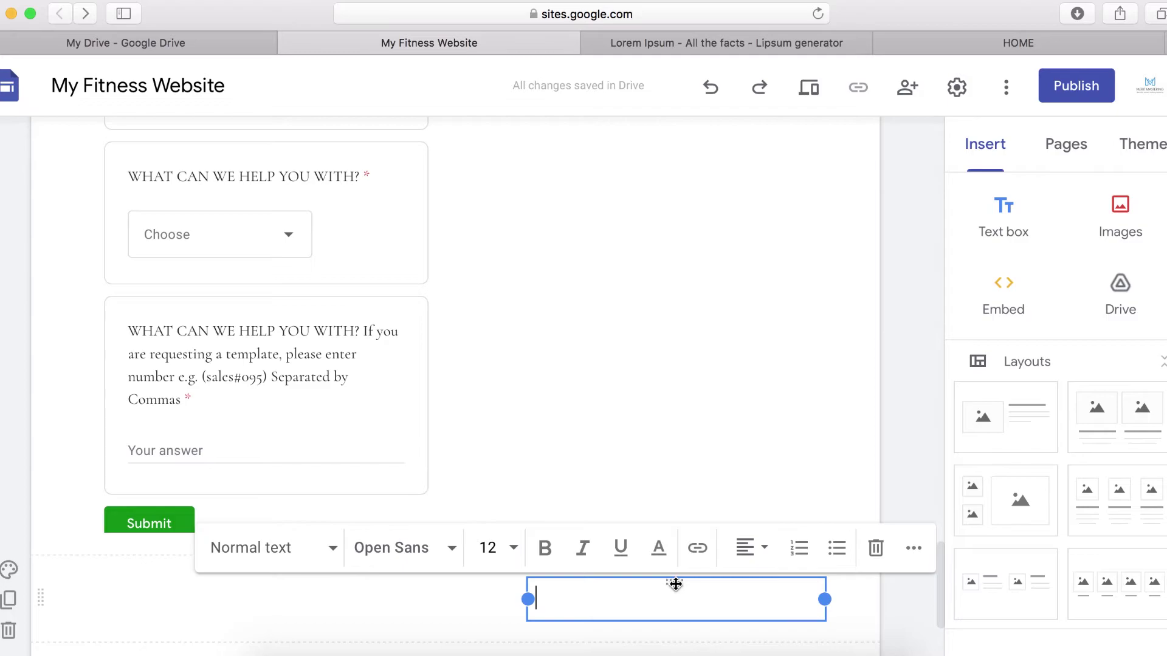
left_click_drag(676, 586, 598, 359)
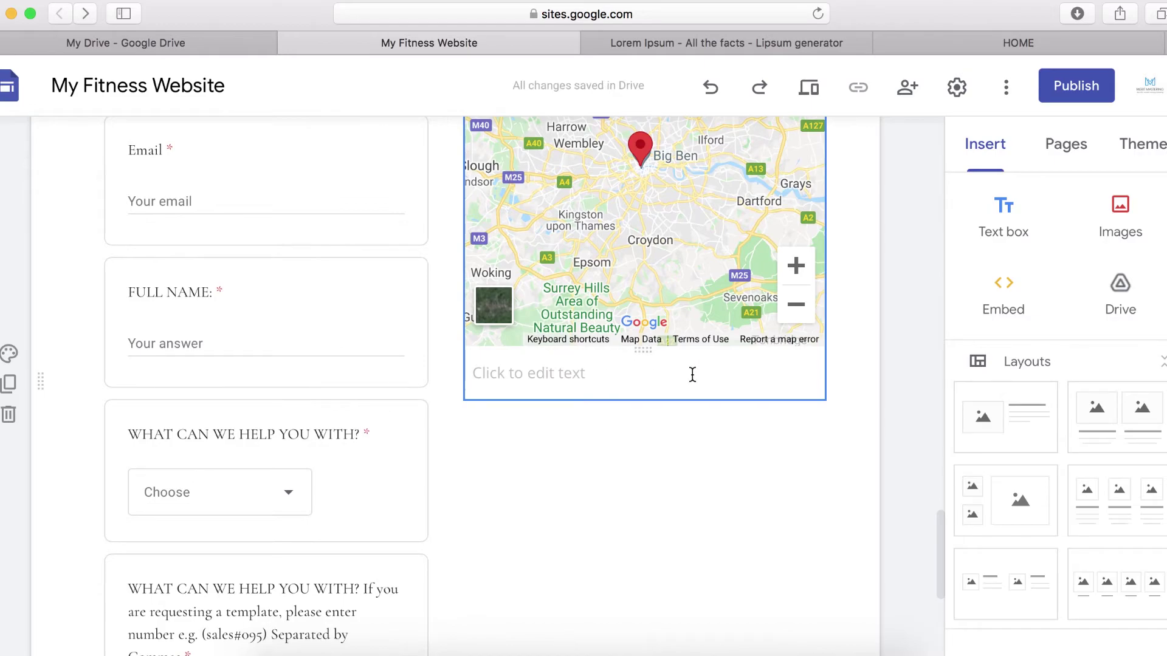
left_click(641, 383)
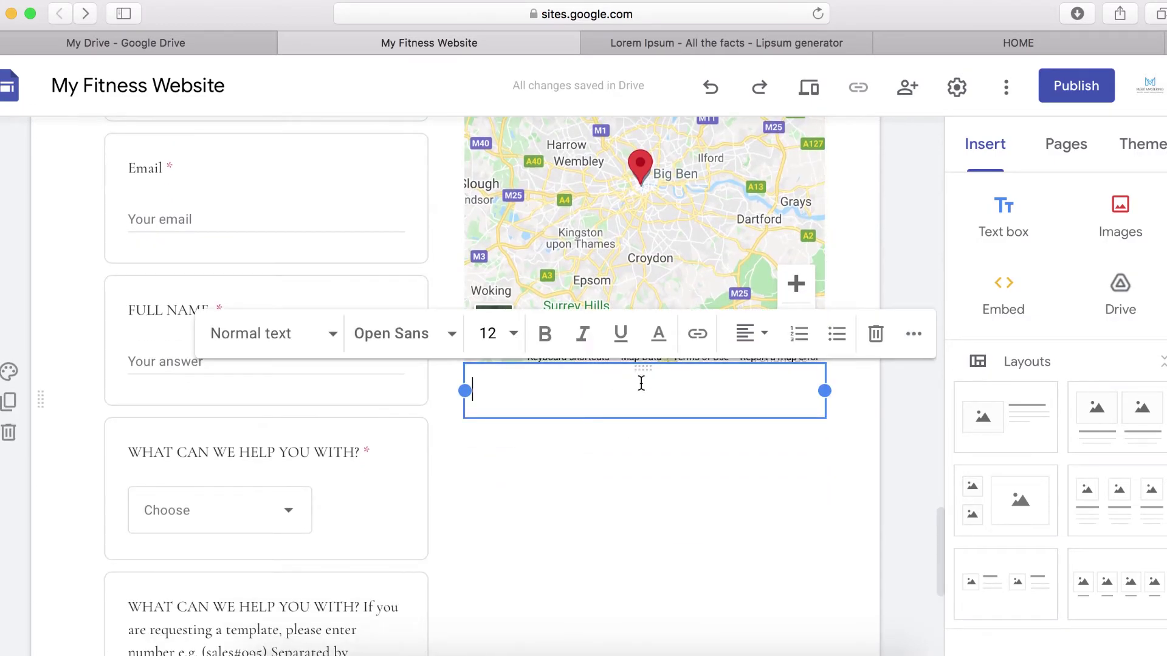
left_click(875, 349)
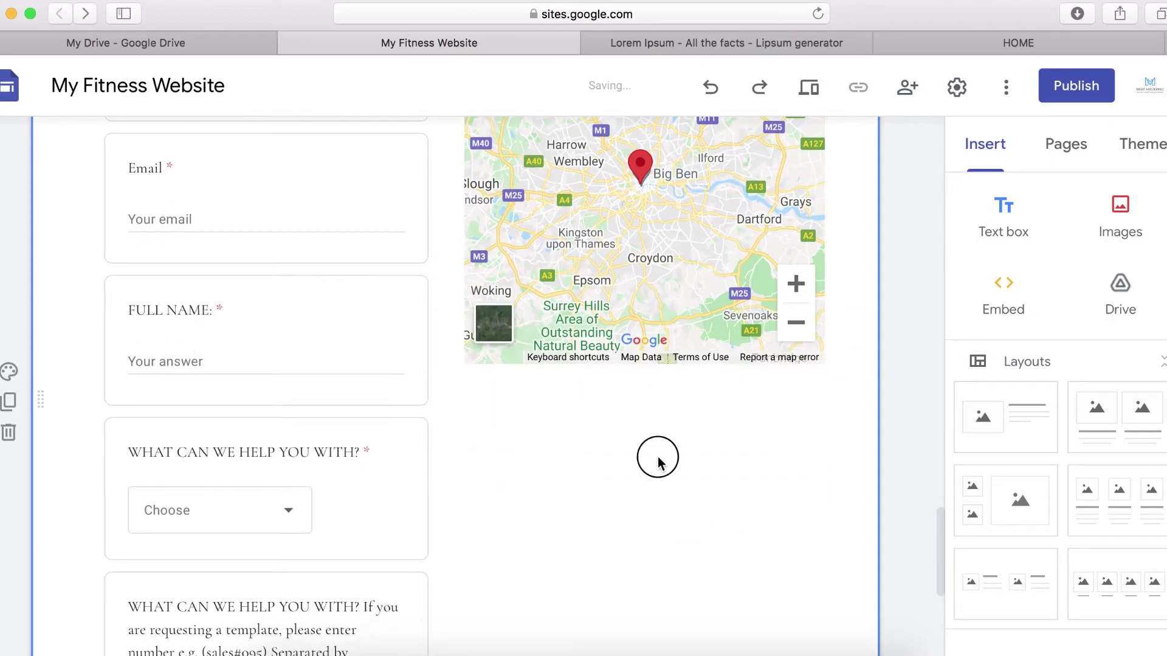
- Add a text box below the map and paste the copied Need Help? contact text
double_click(659, 462)
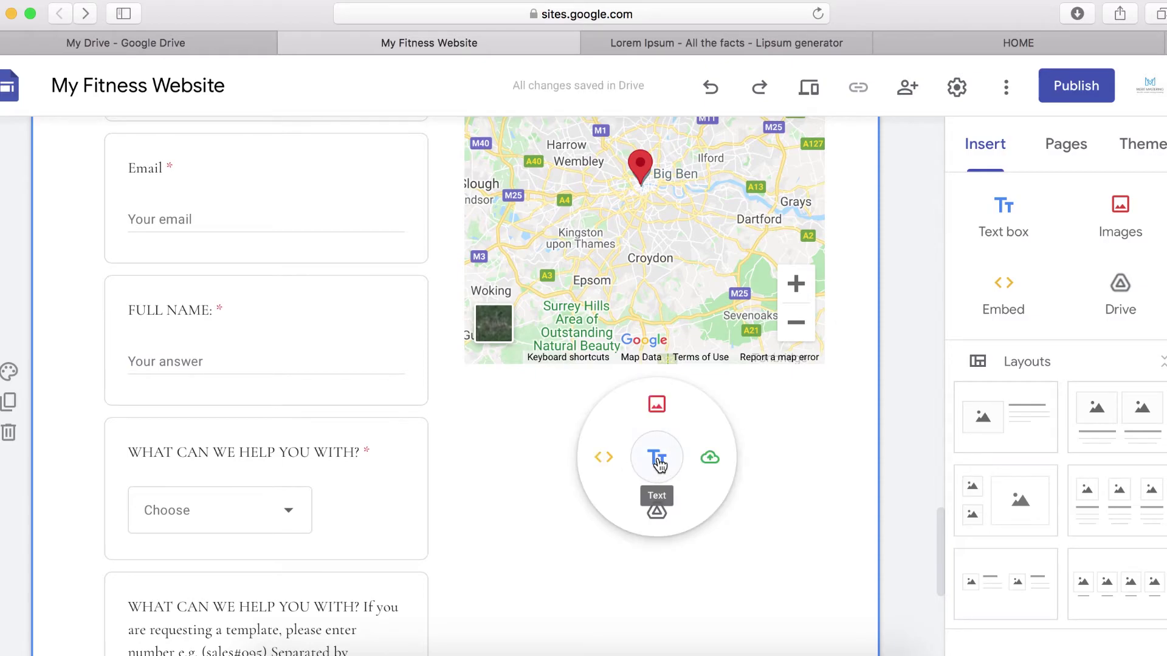
left_click(657, 460)
key("ctrl+v")
scroll(547, 541, "down", 3)
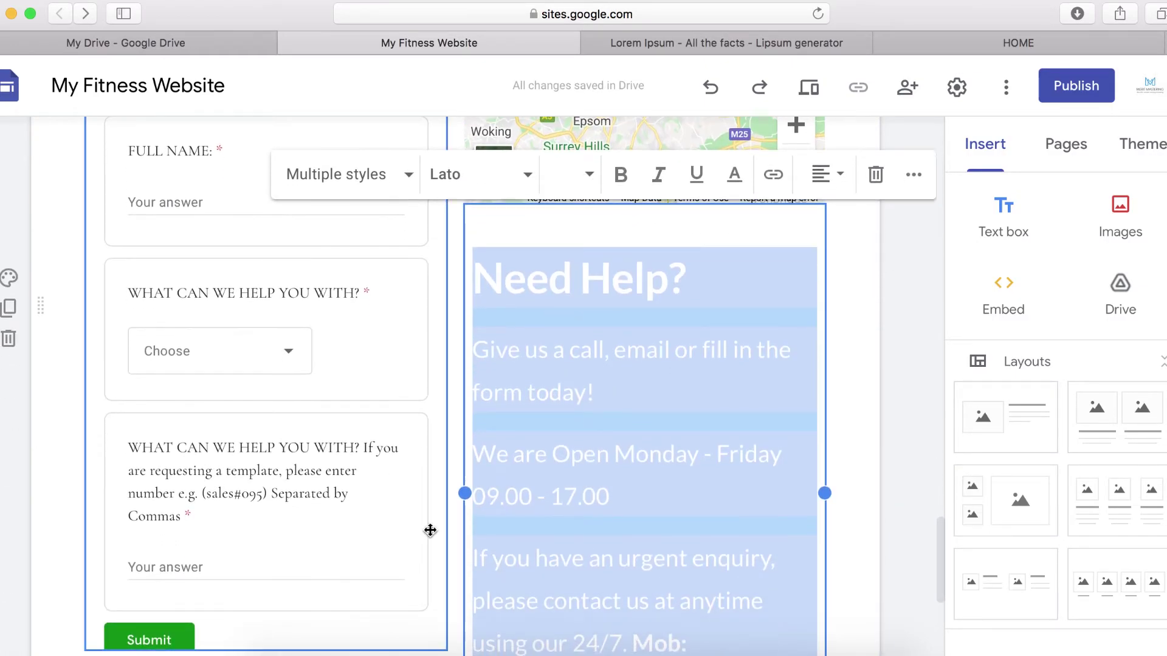
key("ctrl+z")
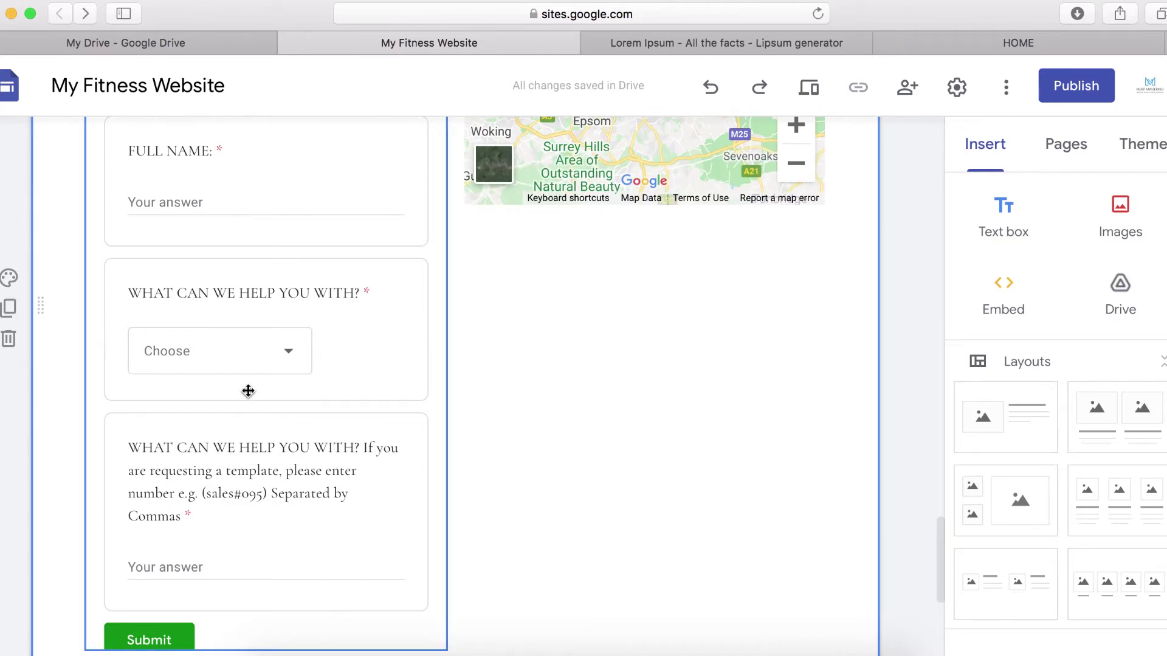
scroll(177, 420, "down", 3)
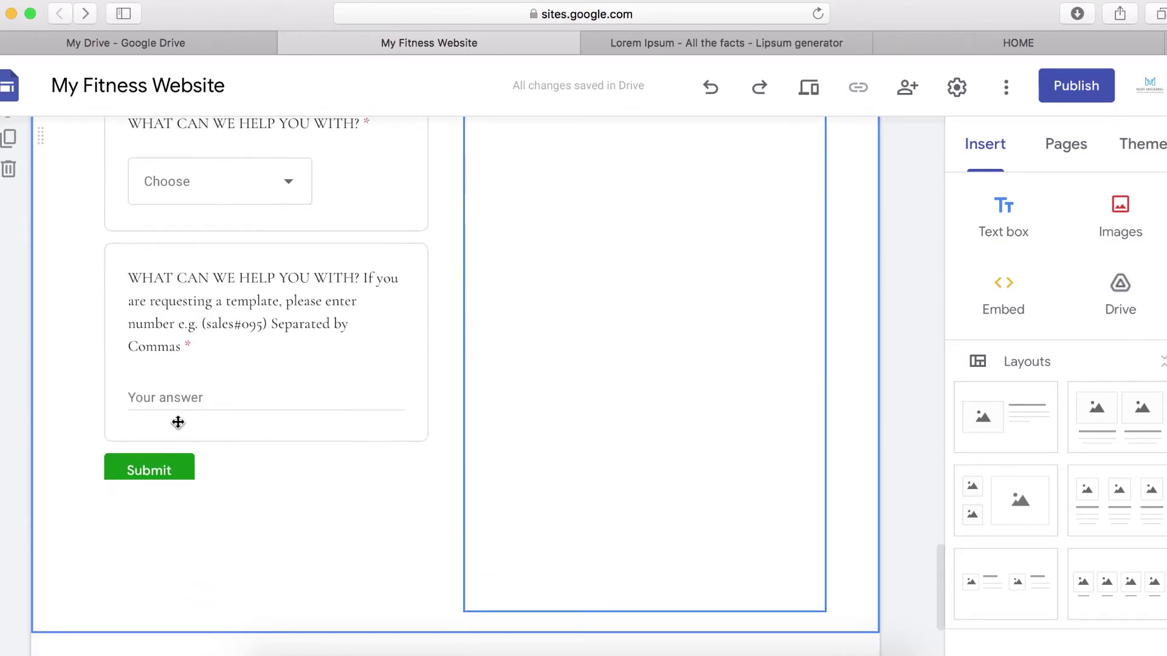
scroll(24, 221, "up", 4)
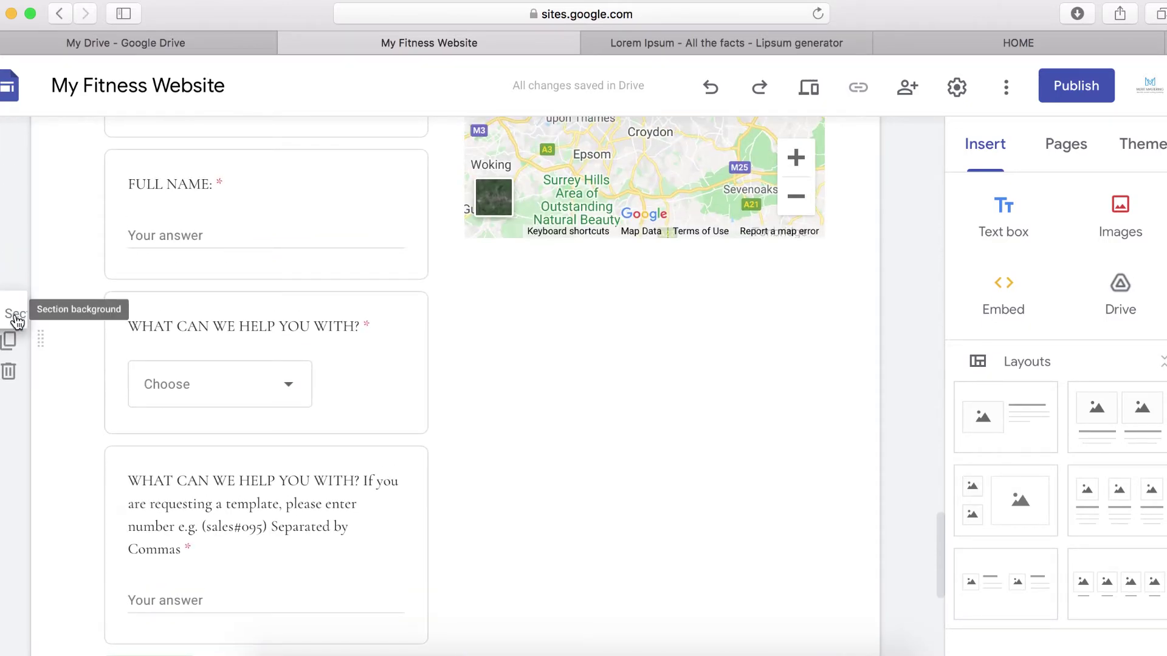
left_click(11, 313)
- Set the section background to the first plain image from a 'light grey' image search
mouse_move(181, 468)
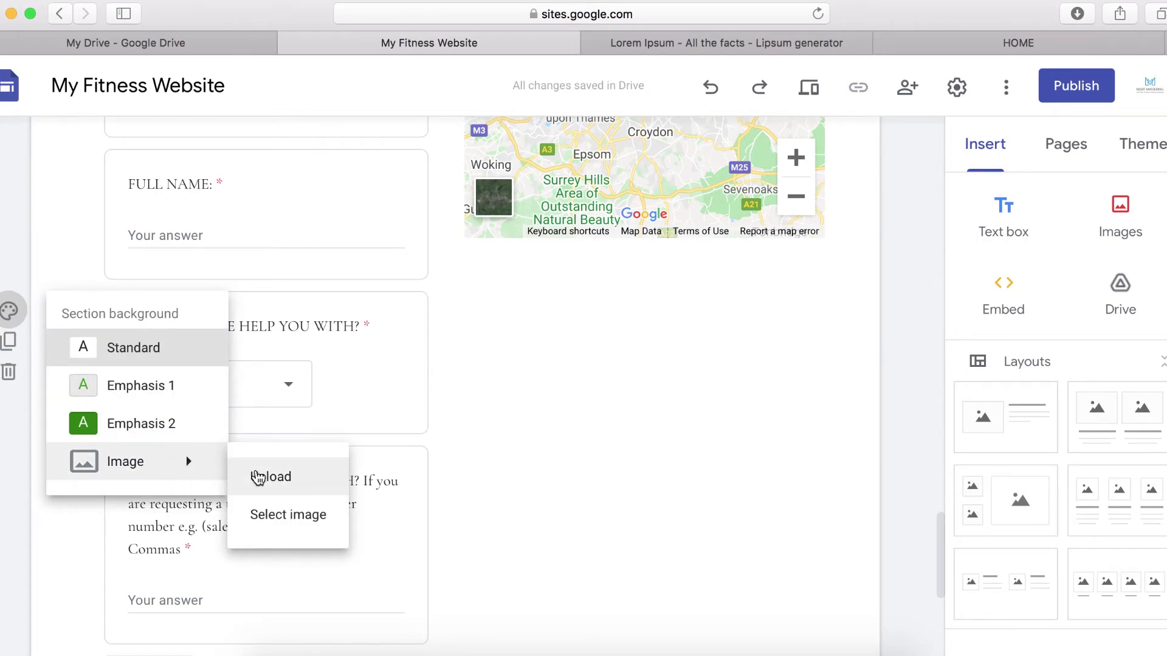
left_click(275, 518)
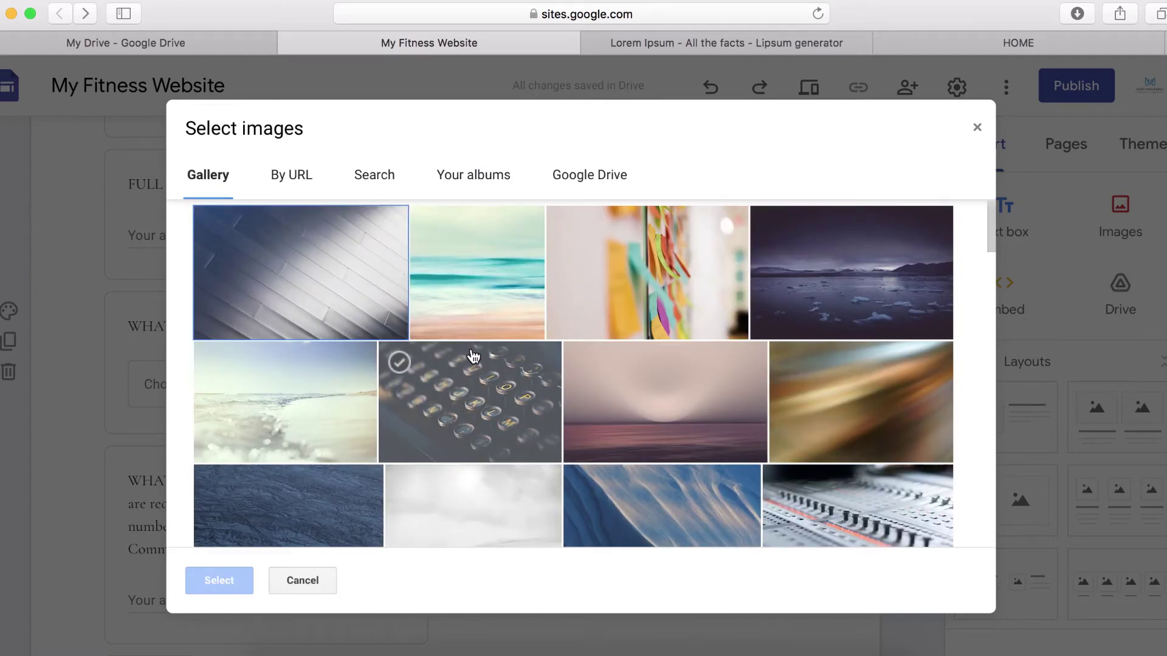
left_click(384, 177)
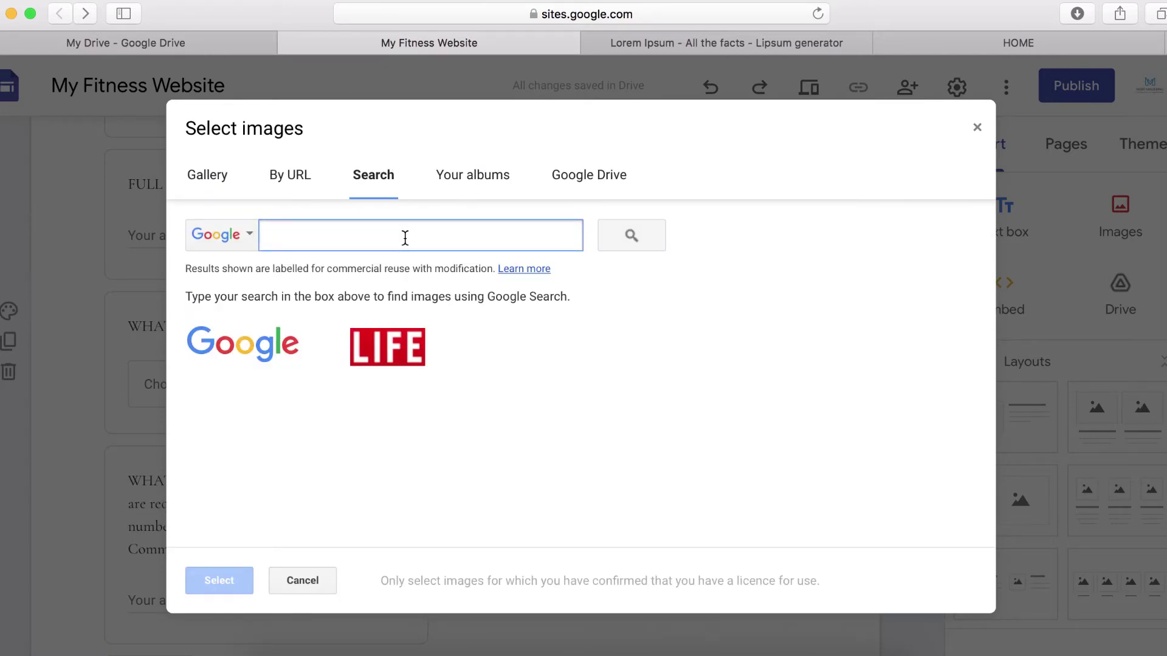
type("bl")
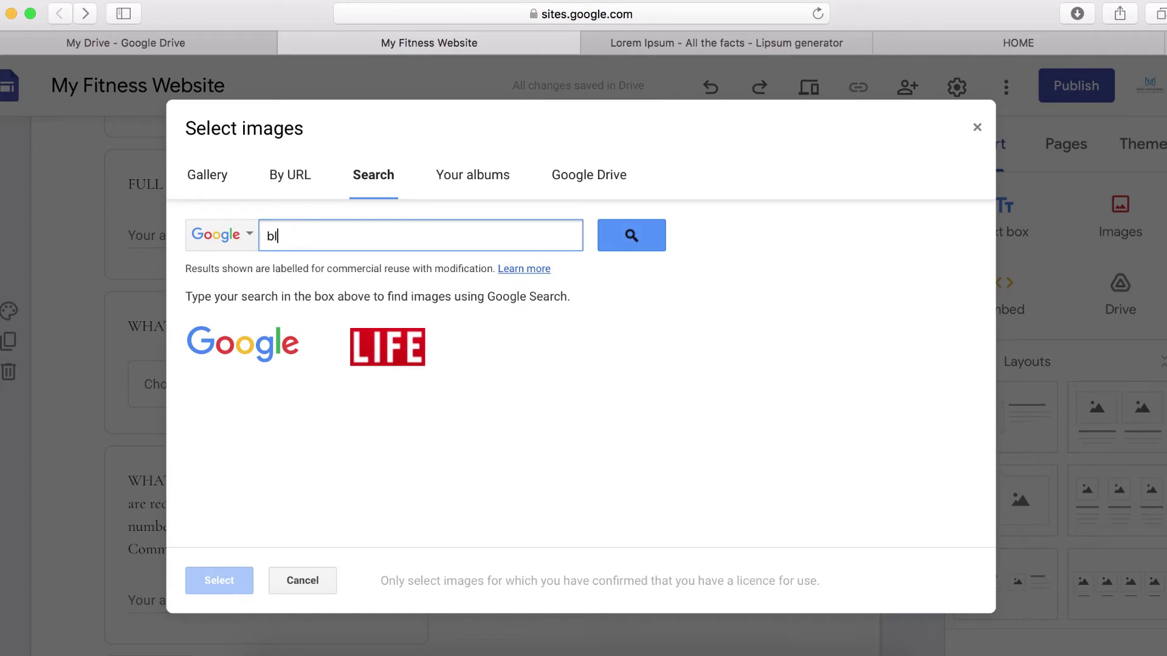
key("BackSpace")
key("BackSpace")
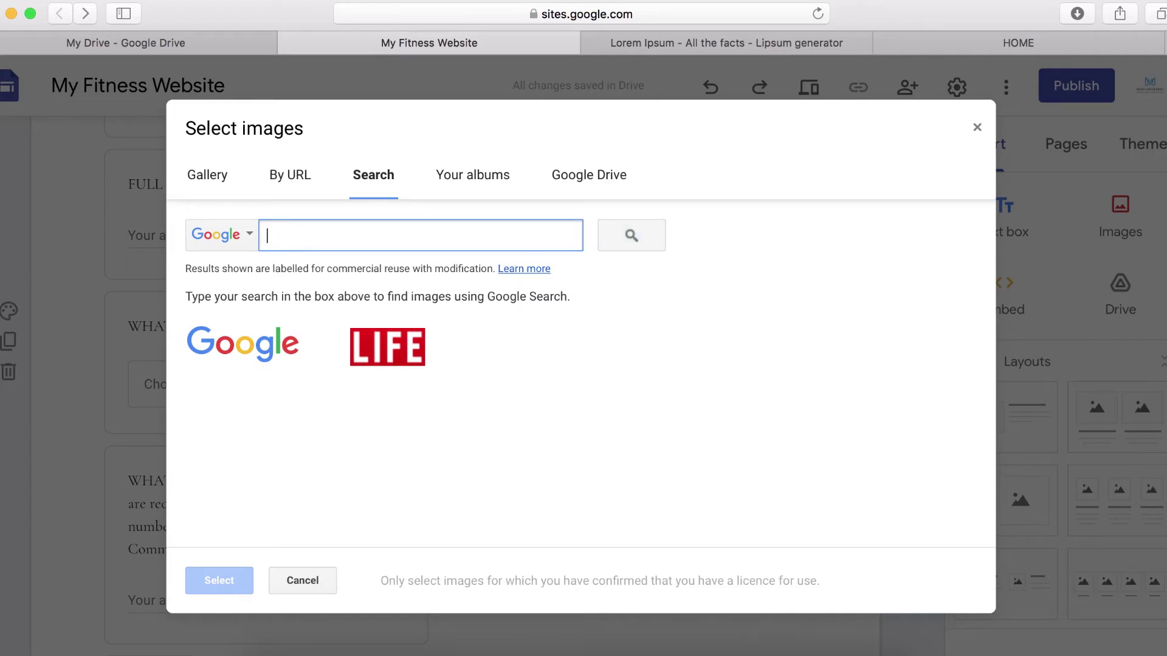
type("light")
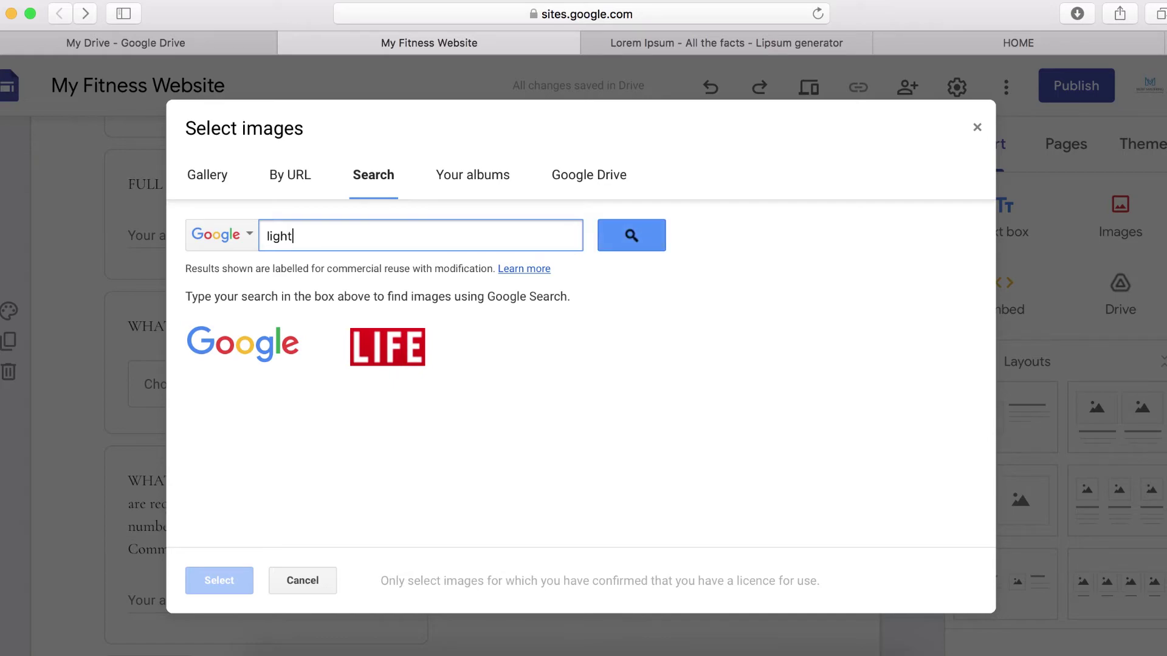
type(" grey")
key("Return")
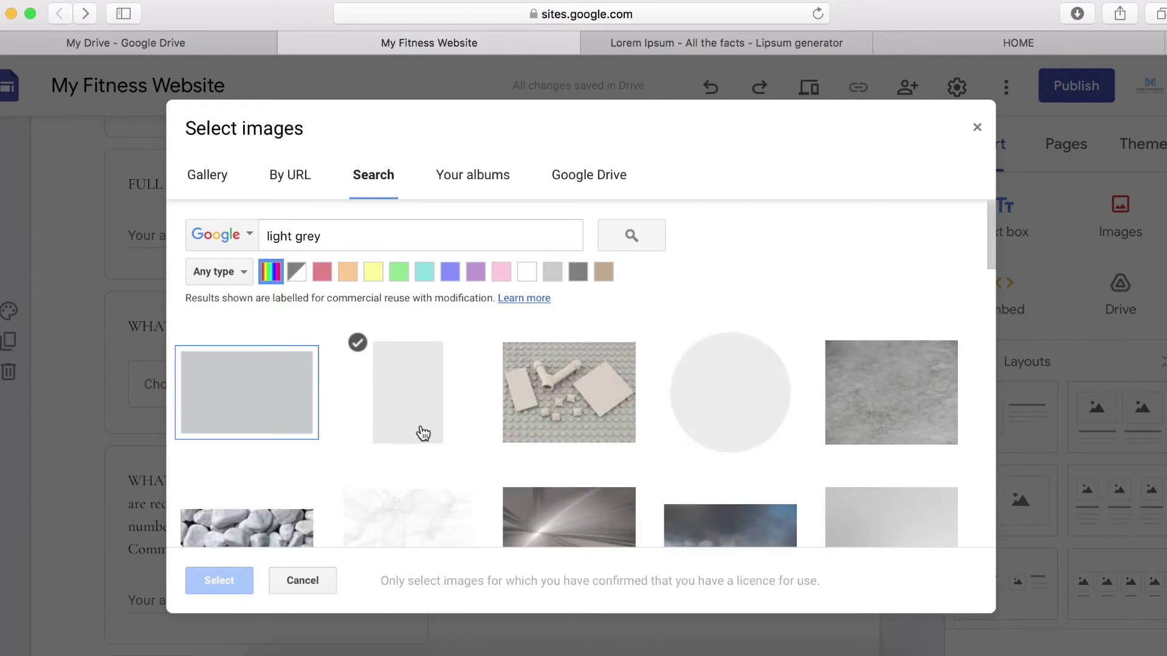
scroll(470, 439, "down", 4)
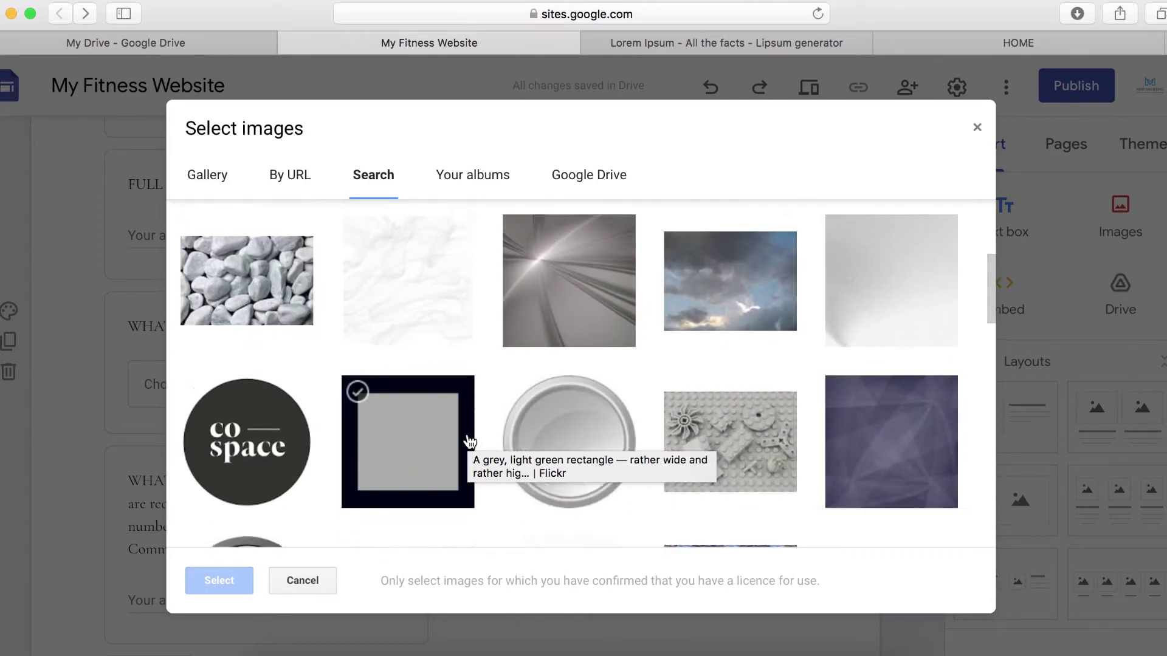
scroll(328, 363, "up", 2)
left_click(258, 267)
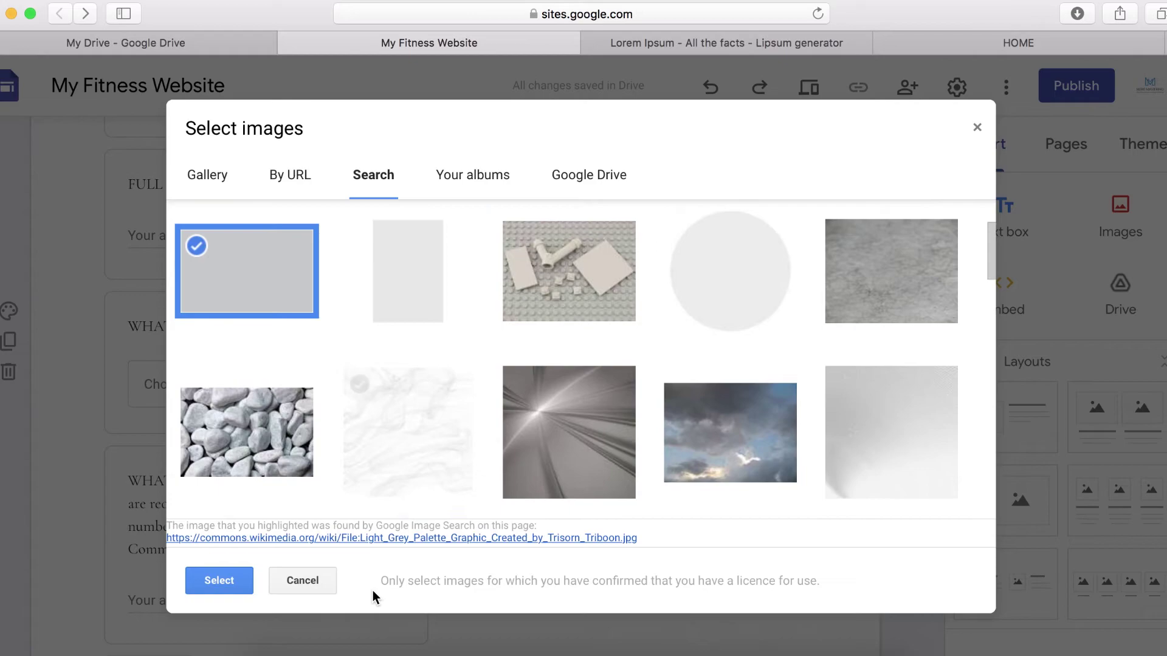
left_click(219, 580)
- Colour all the Need Help? text, from heading to email address, black
scroll(690, 560, "down", 5)
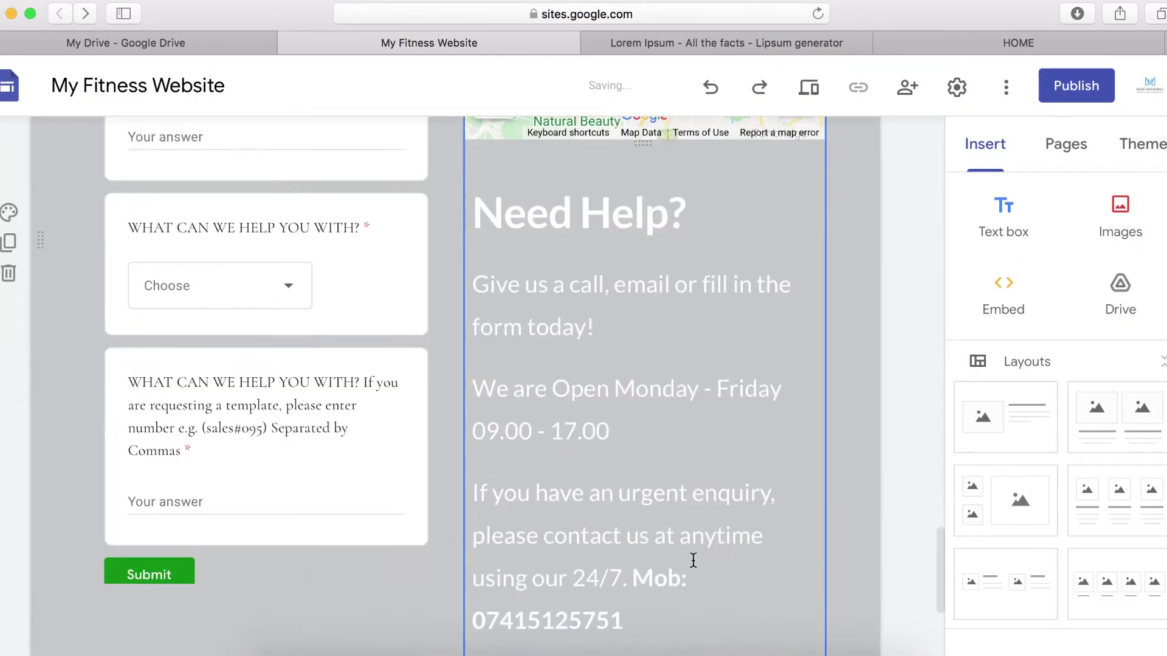
scroll(693, 560, "up", 10)
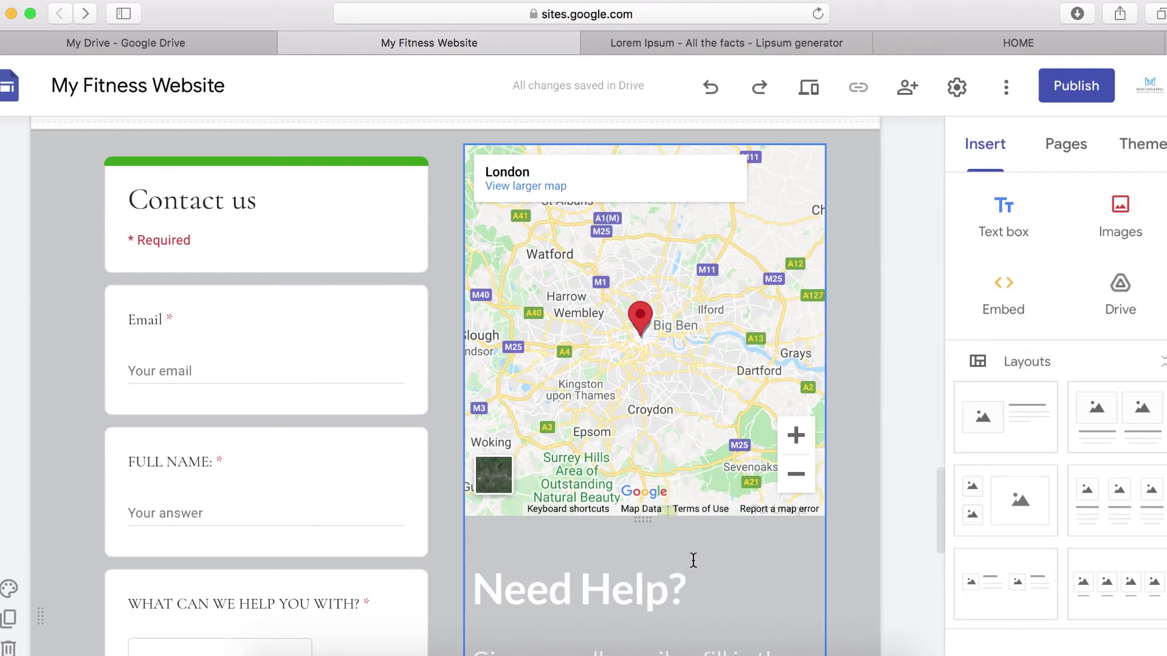
left_click(693, 560)
scroll(642, 416, "down", 10)
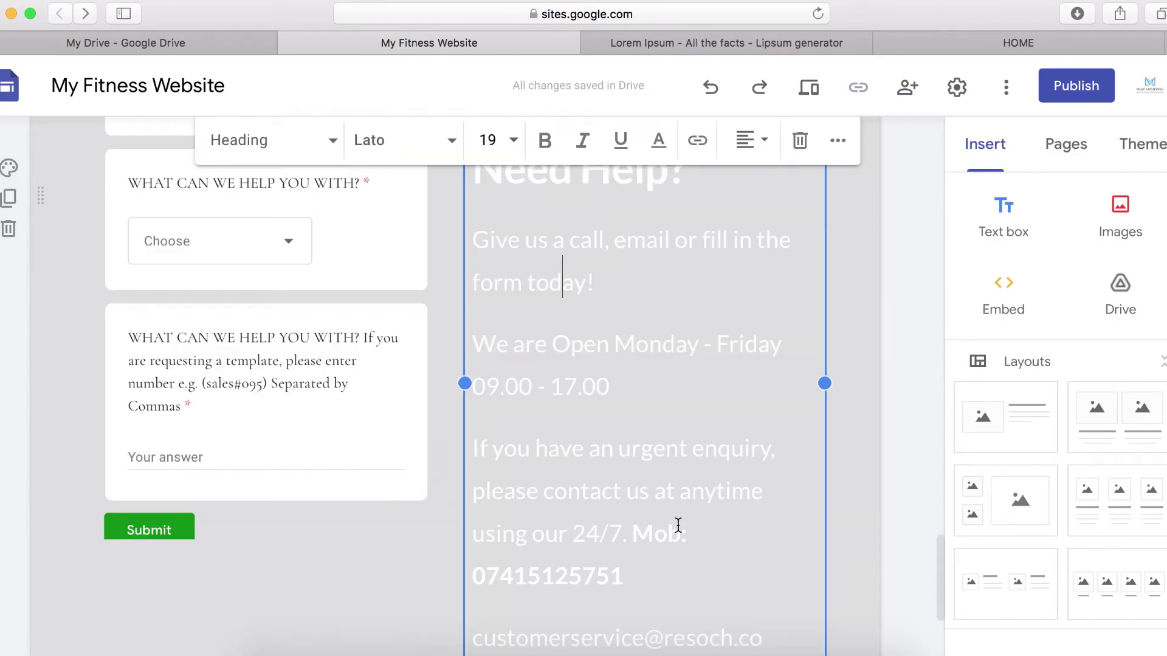
scroll(678, 524, "down", 3)
left_click(765, 498)
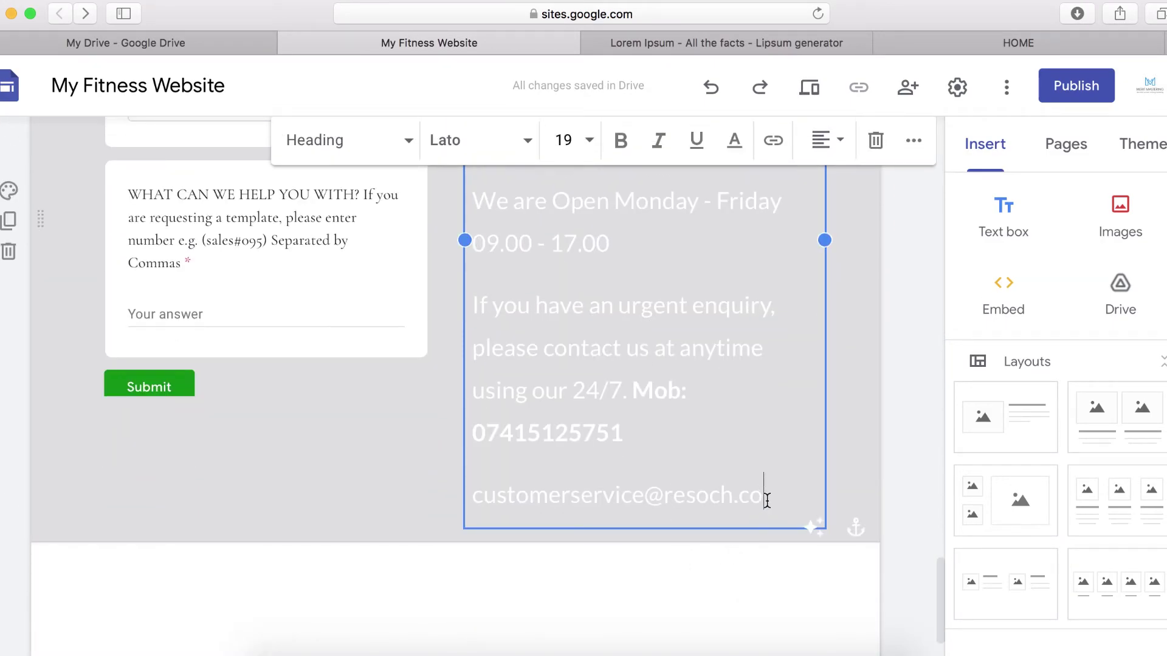
left_click_drag(756, 500, 479, 408)
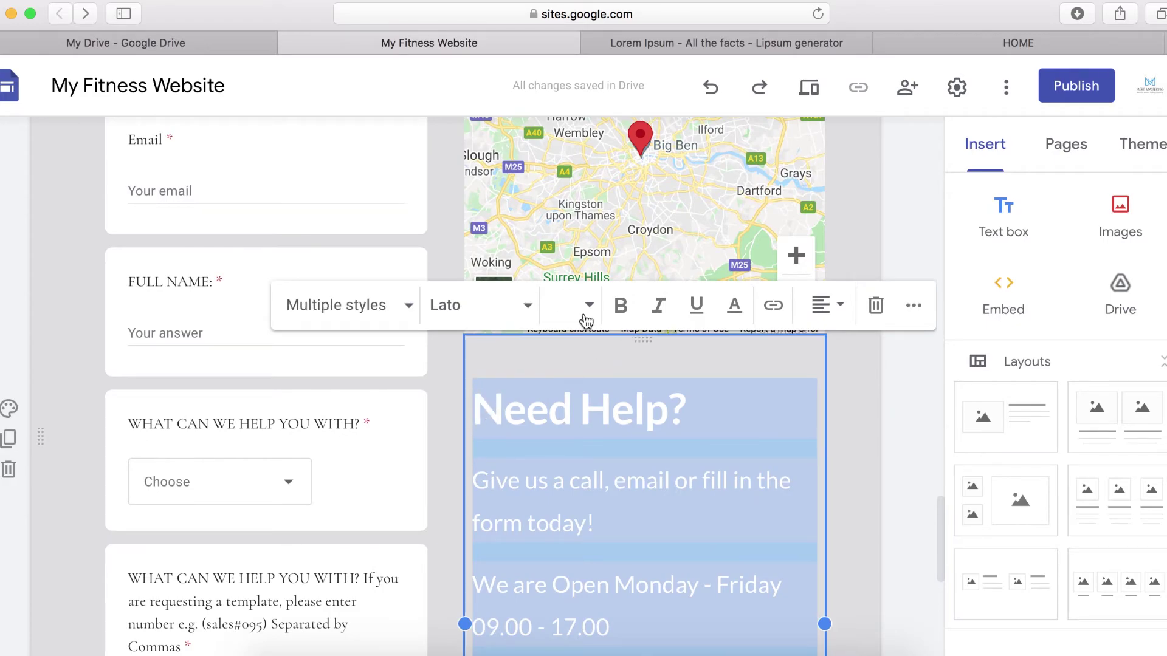
left_click(734, 305)
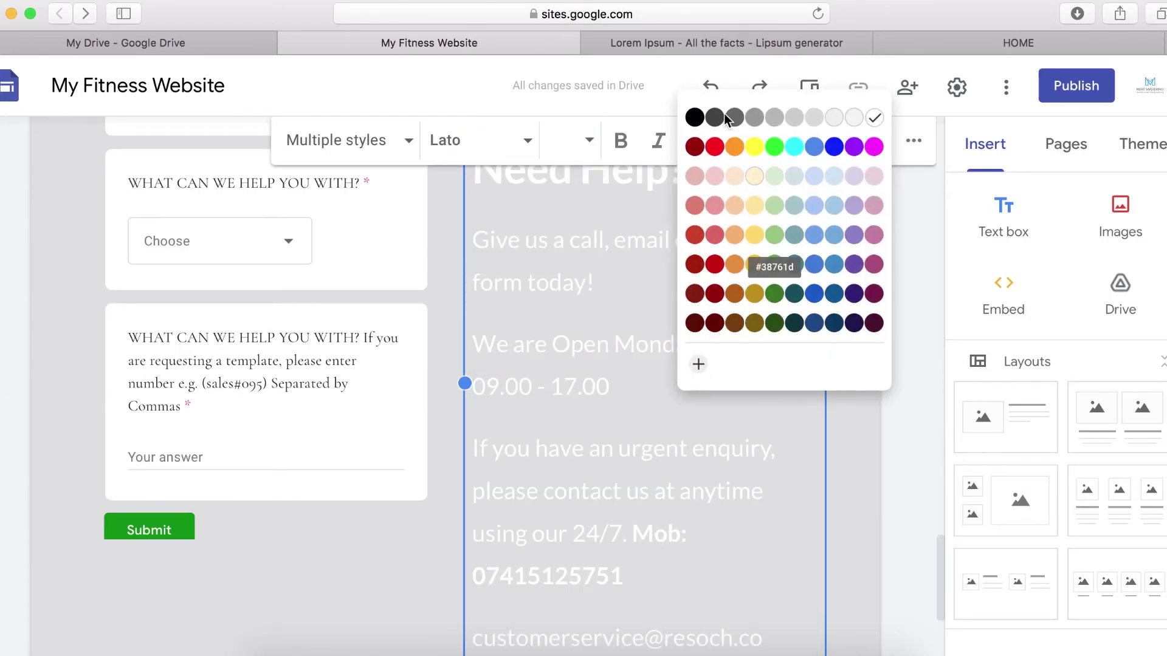
left_click(695, 117)
left_click(692, 413)
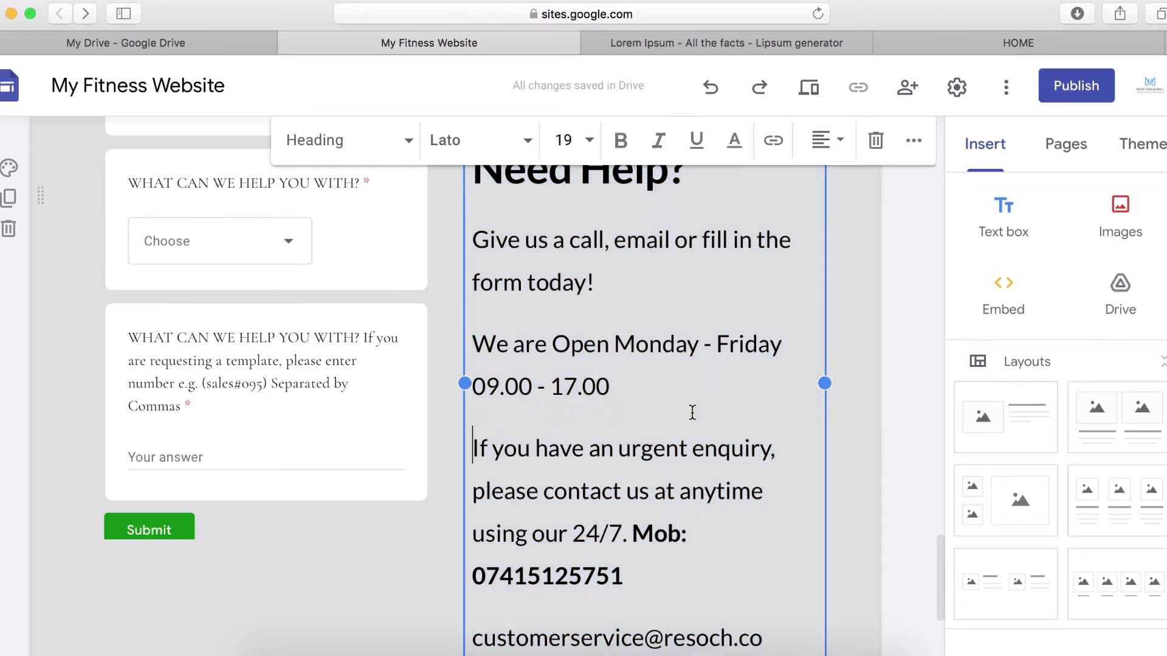
scroll(693, 412, "up", 5)
left_click(849, 484)
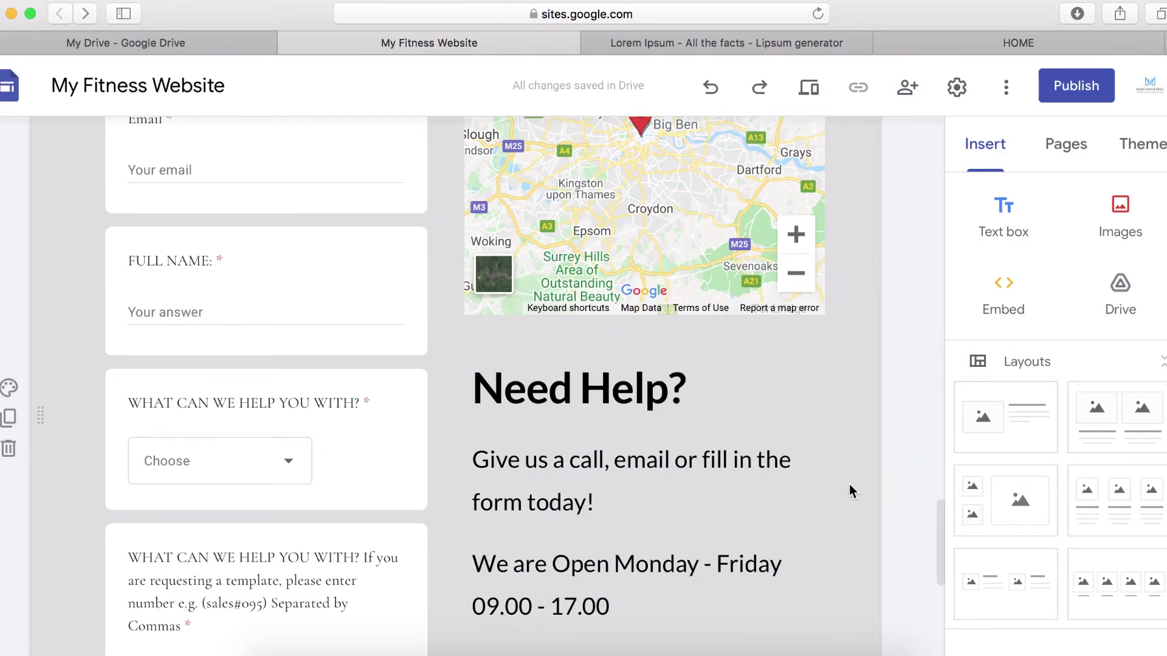
scroll(759, 494, "down", 8)
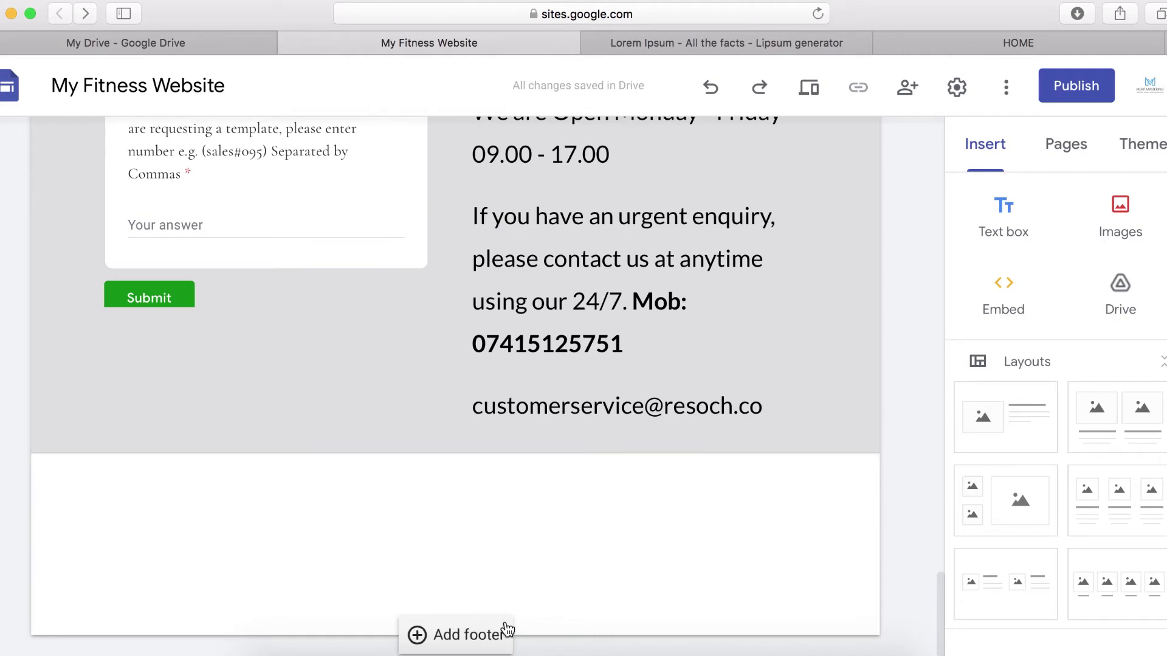
- Add a footer reading 'Terms | Privacy |Conatct |About', centred in Sub-heading style
left_click(459, 644)
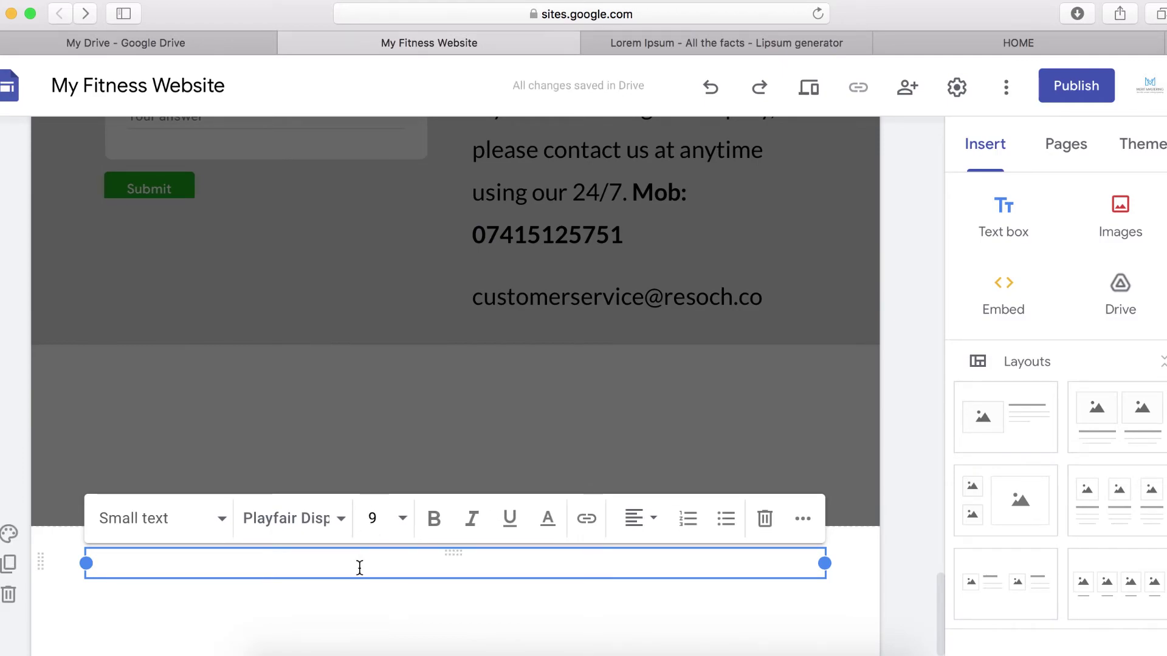
type("Ter")
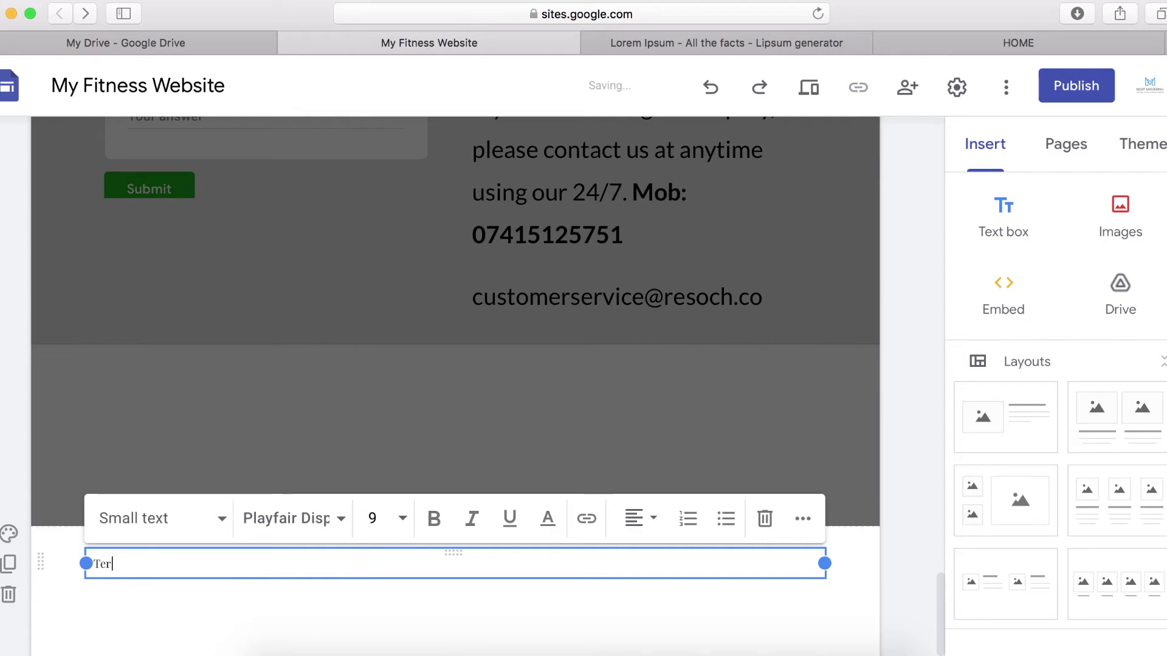
type("ms")
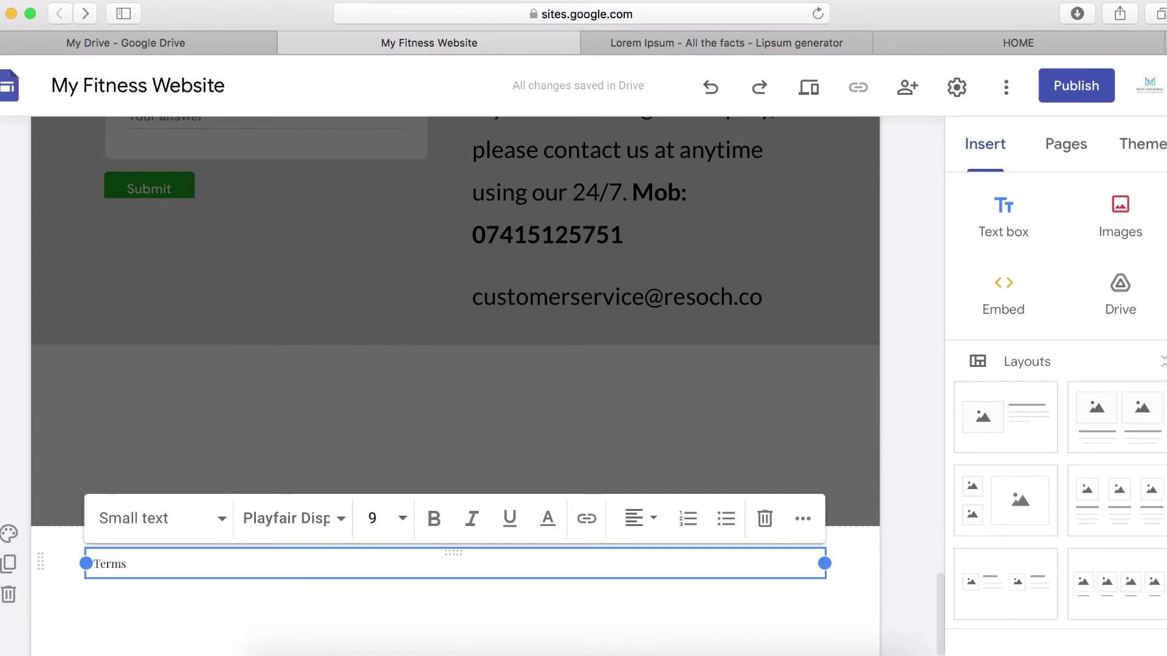
type(" |")
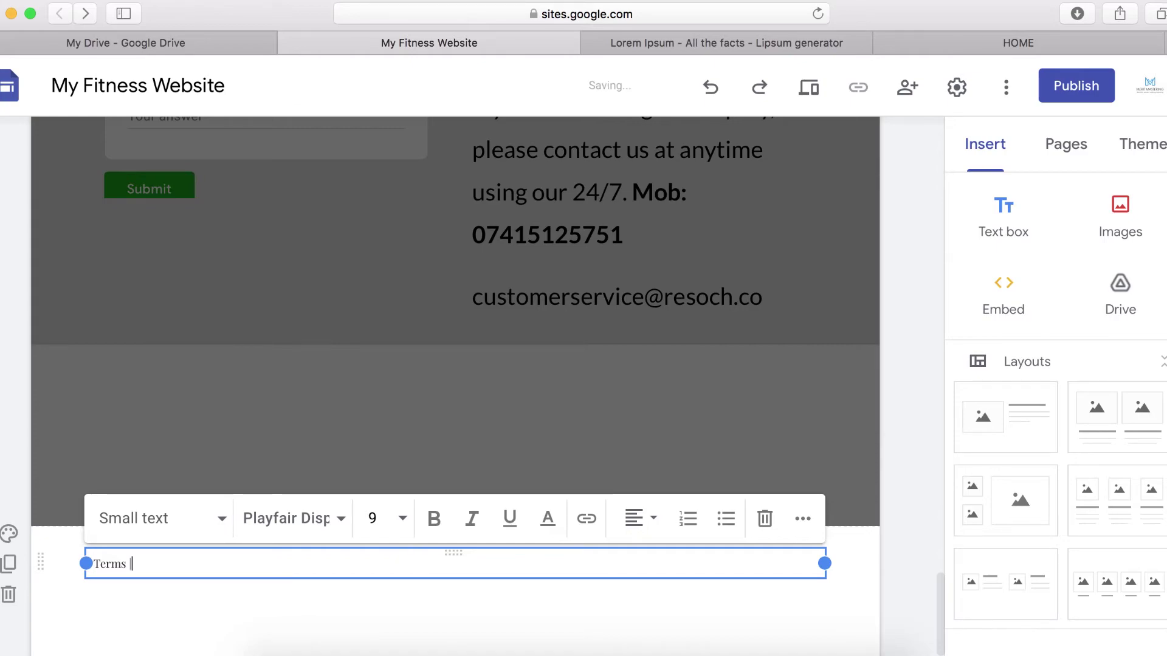
type(" Privacy")
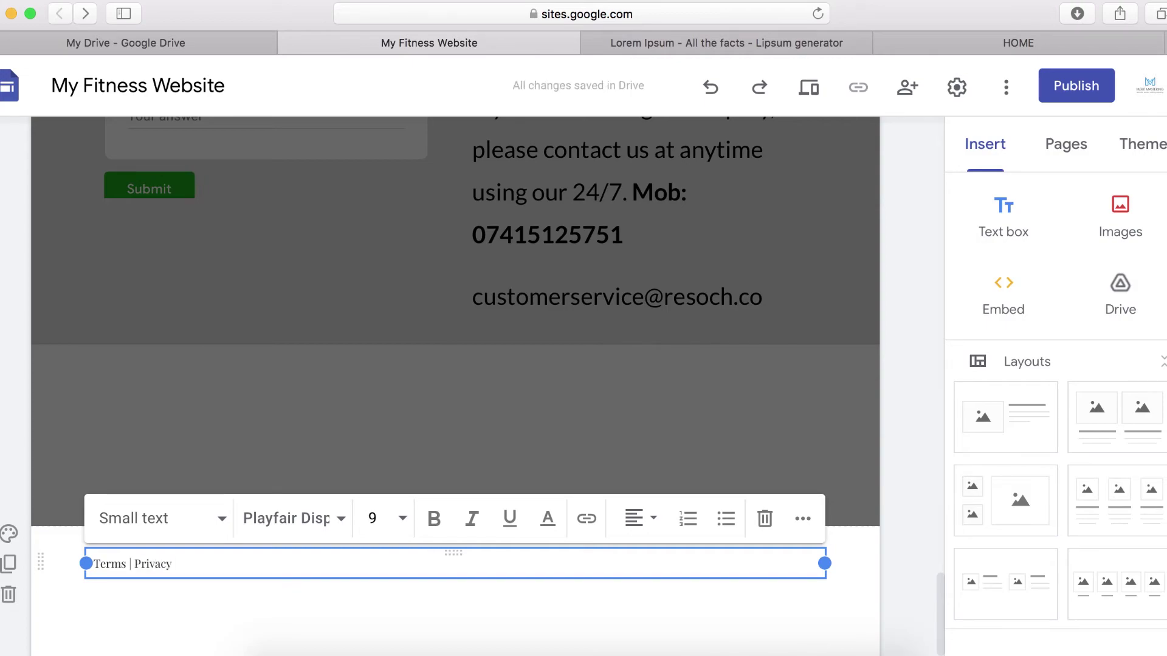
type(" |Conatct |About")
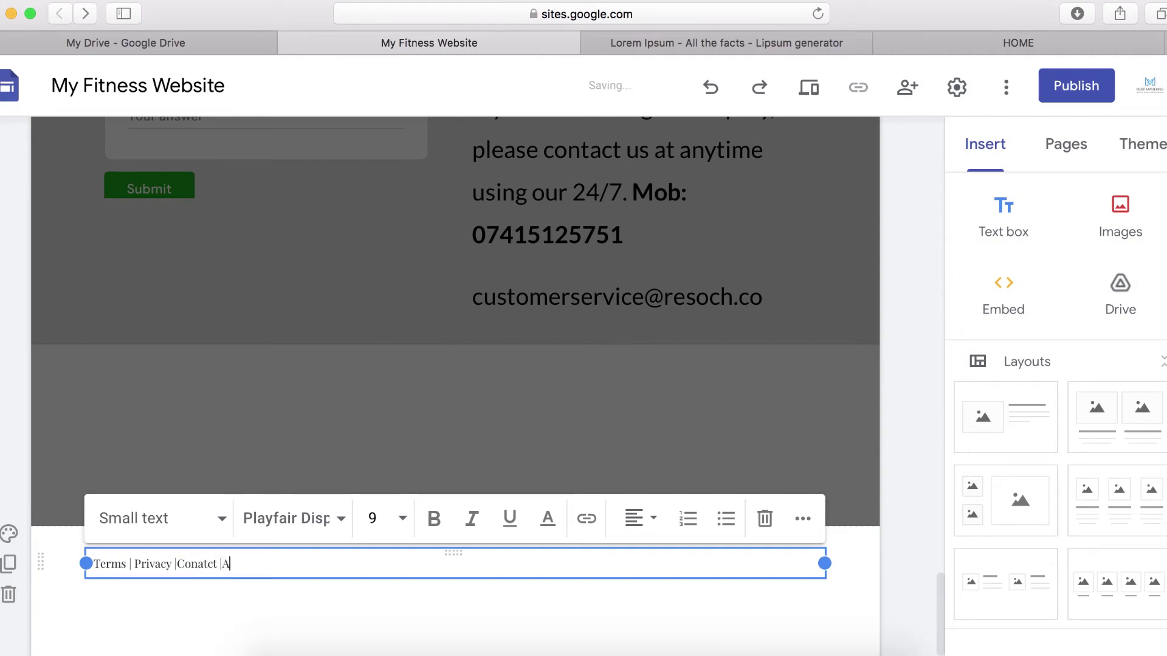
triple_click(210, 567)
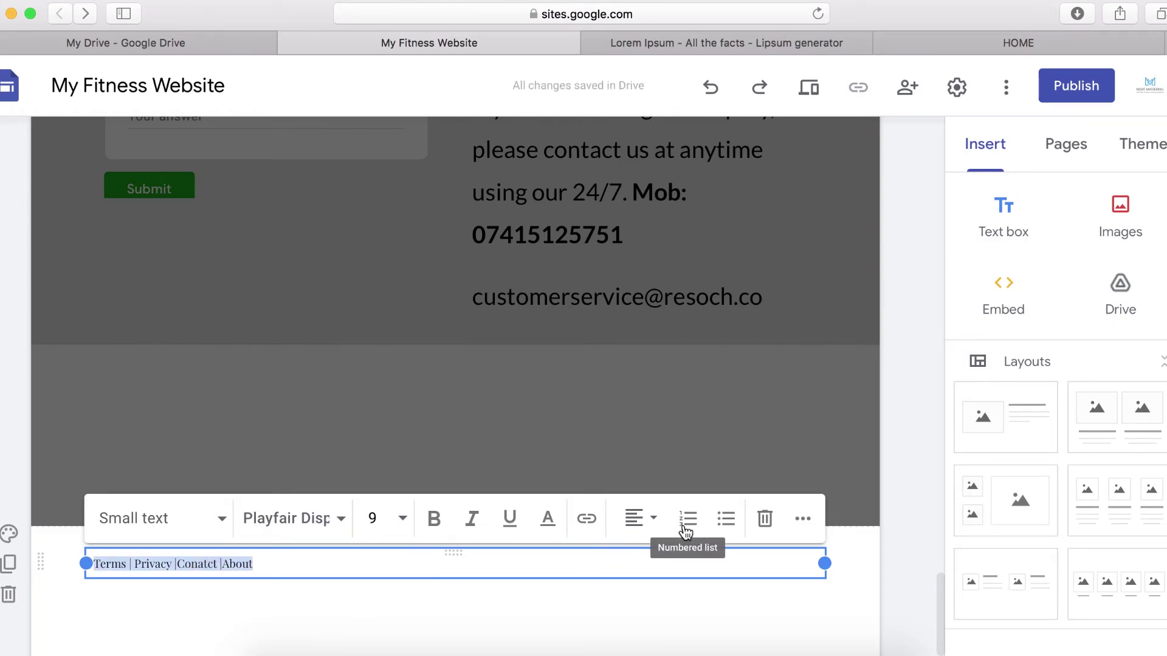
left_click(653, 523)
left_click(641, 585)
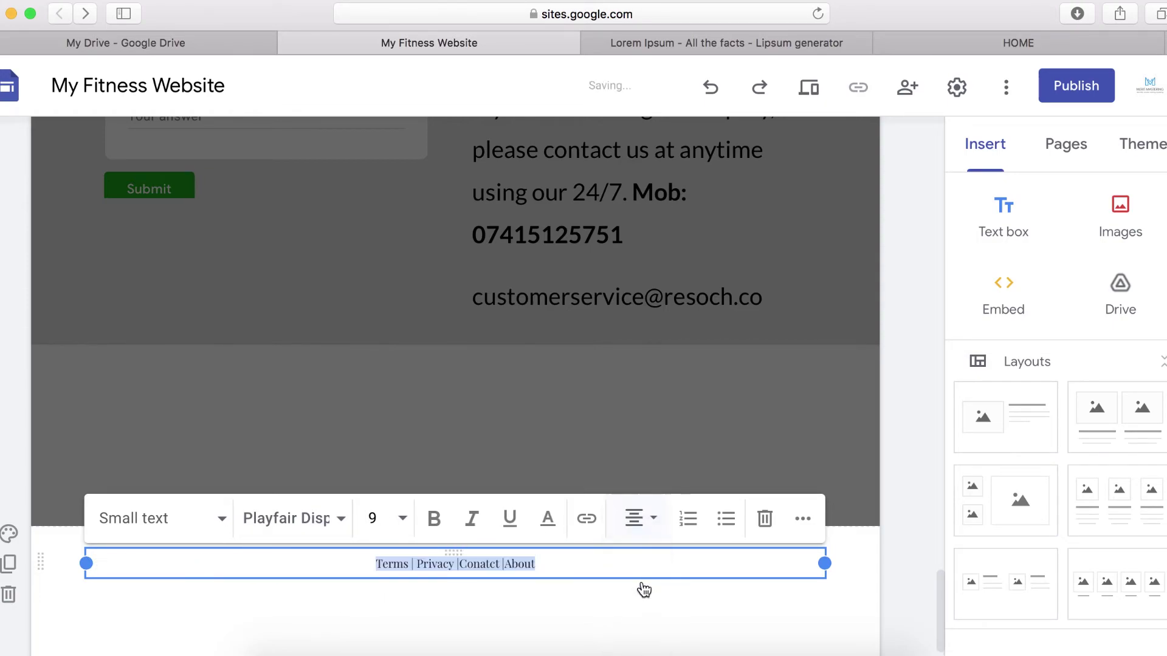
left_click(222, 521)
left_click(177, 594)
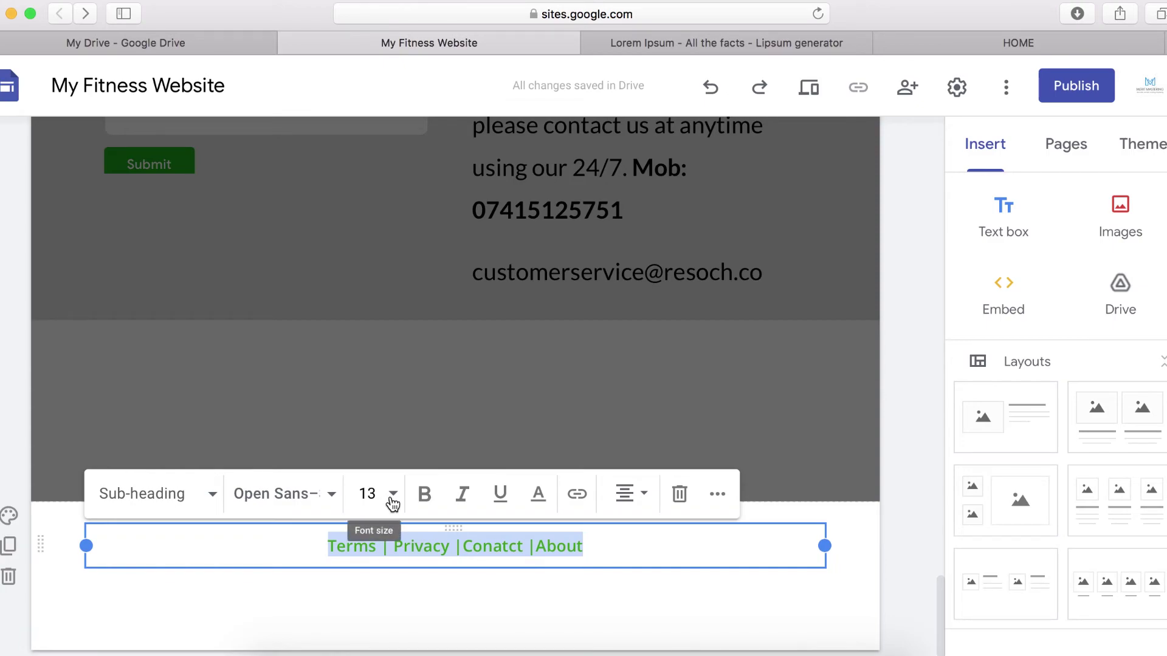
- Select the word Terms in the footer line
left_click(647, 572)
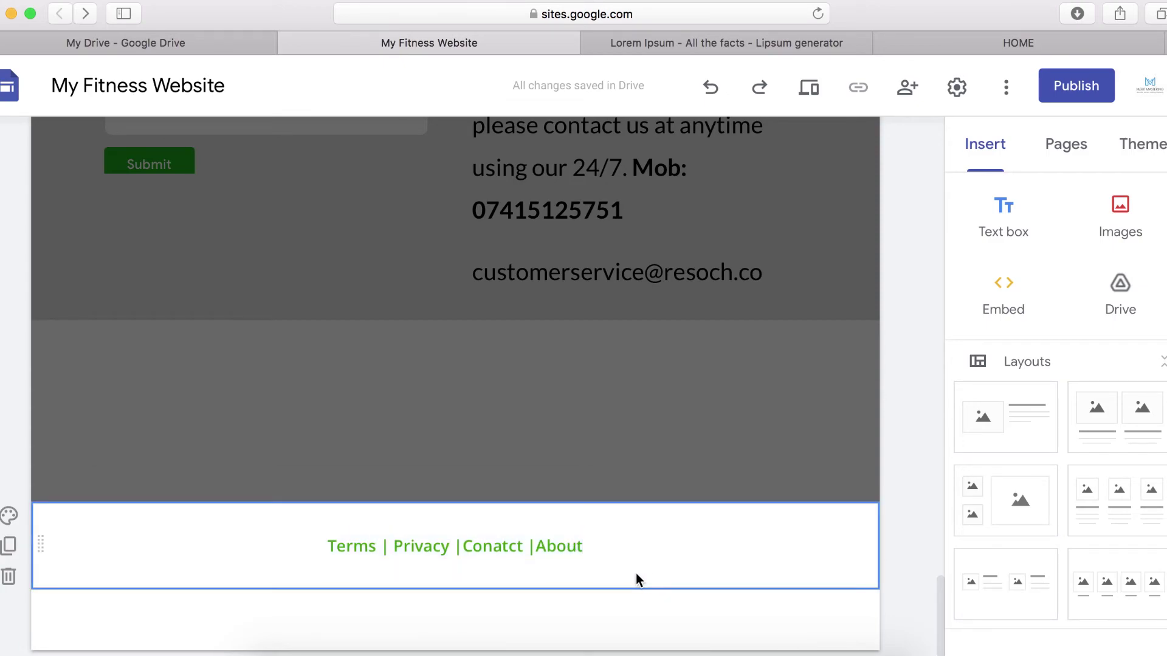
left_click(360, 550)
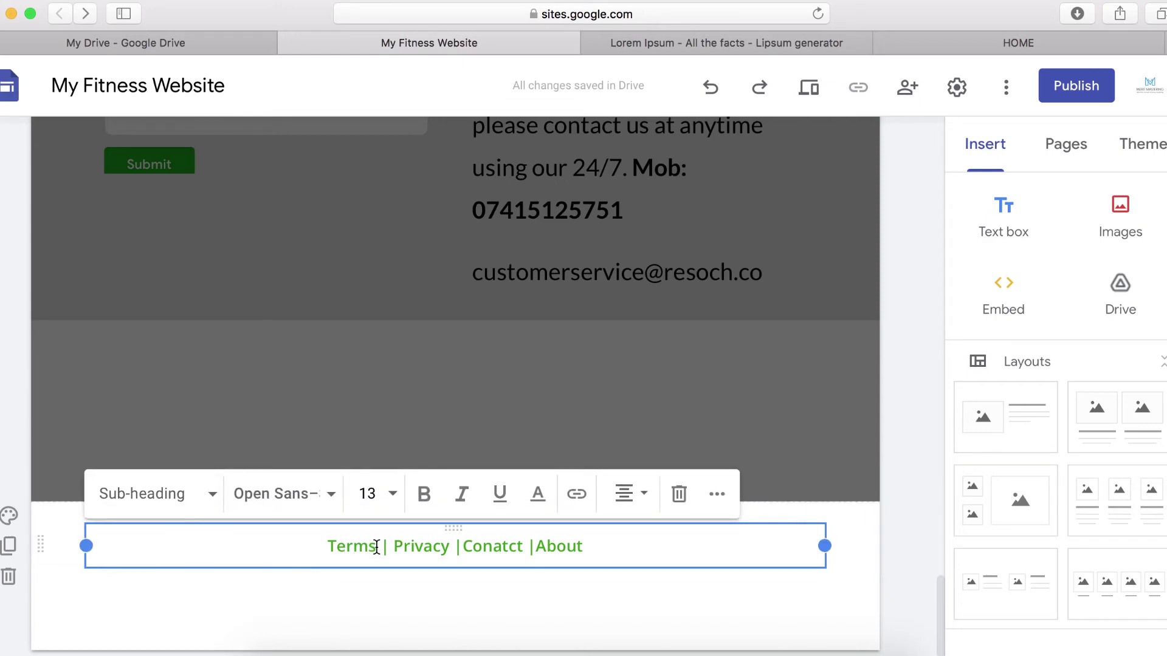
mouse_move(377, 547)
left_mouse_down()
mouse_move(328, 549)
mouse_move(380, 548)
left_mouse_up()
- Close the Terms link box without linking, then add an empty line after About
left_click(576, 493)
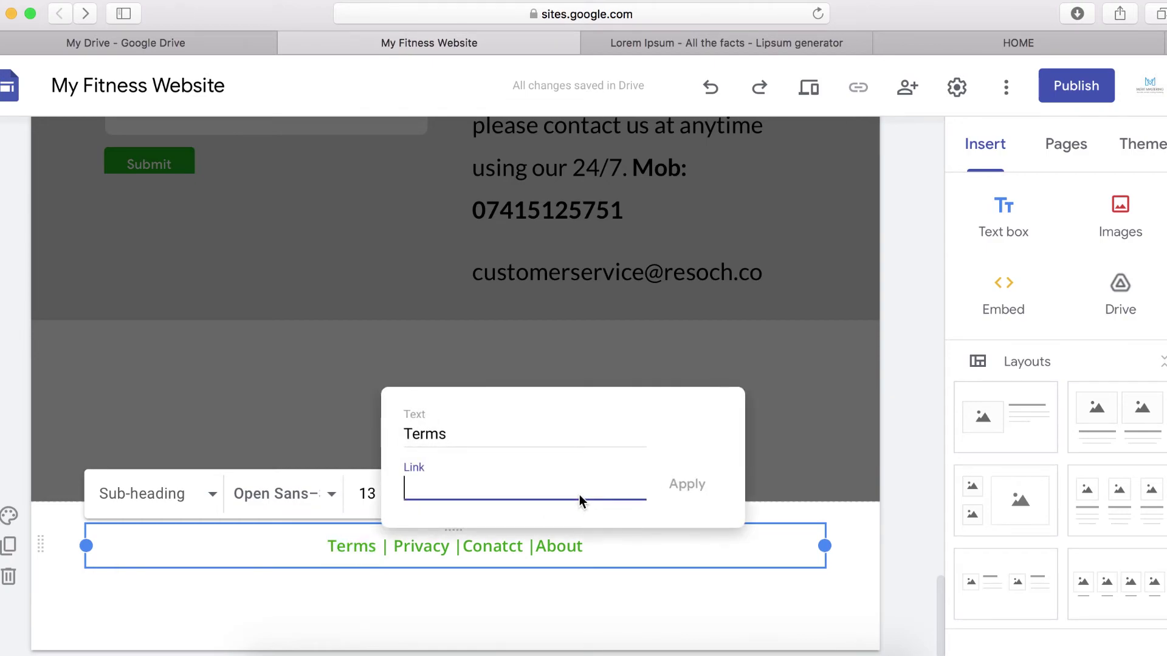
left_click(492, 494)
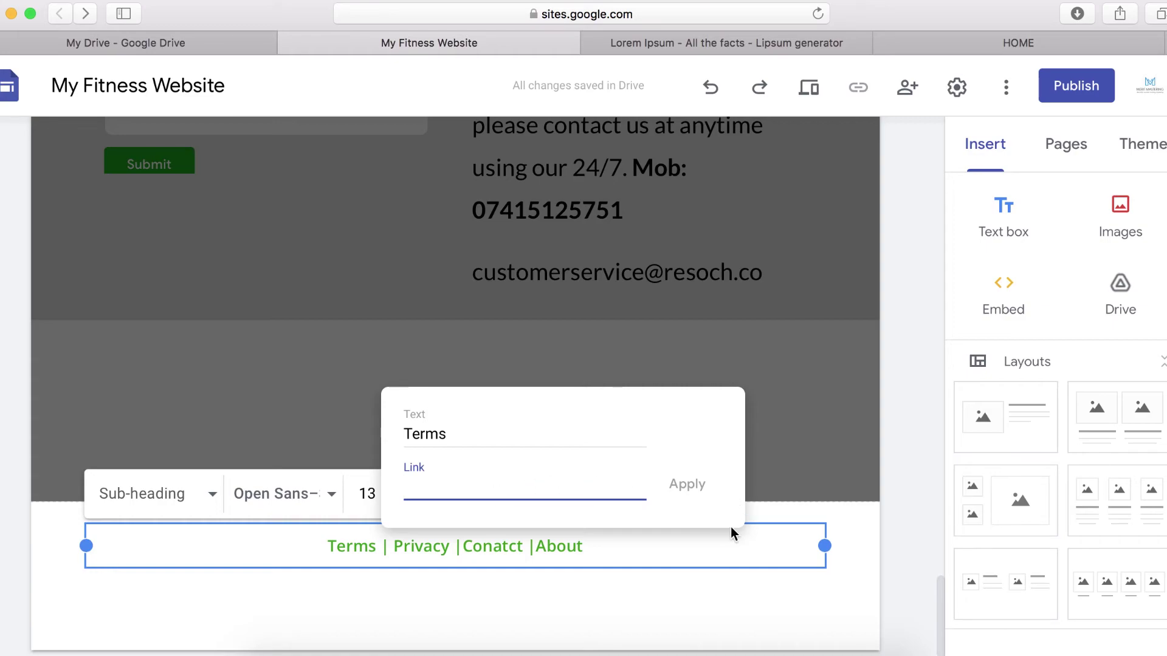
left_click(655, 557)
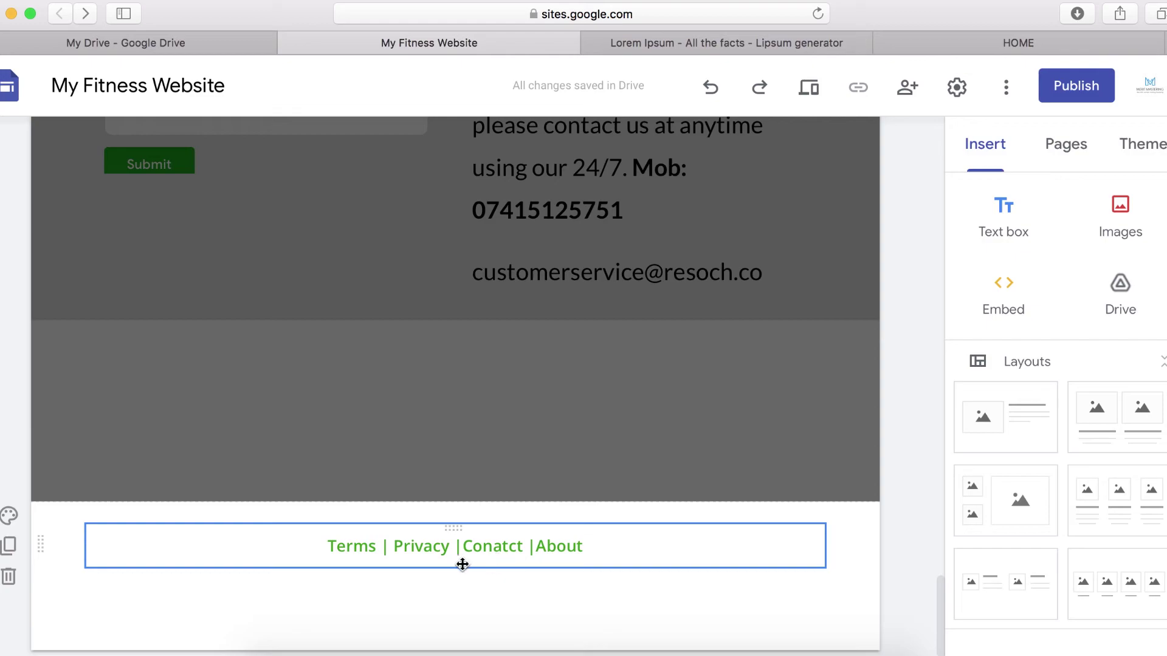
left_click(578, 553)
key("Return")
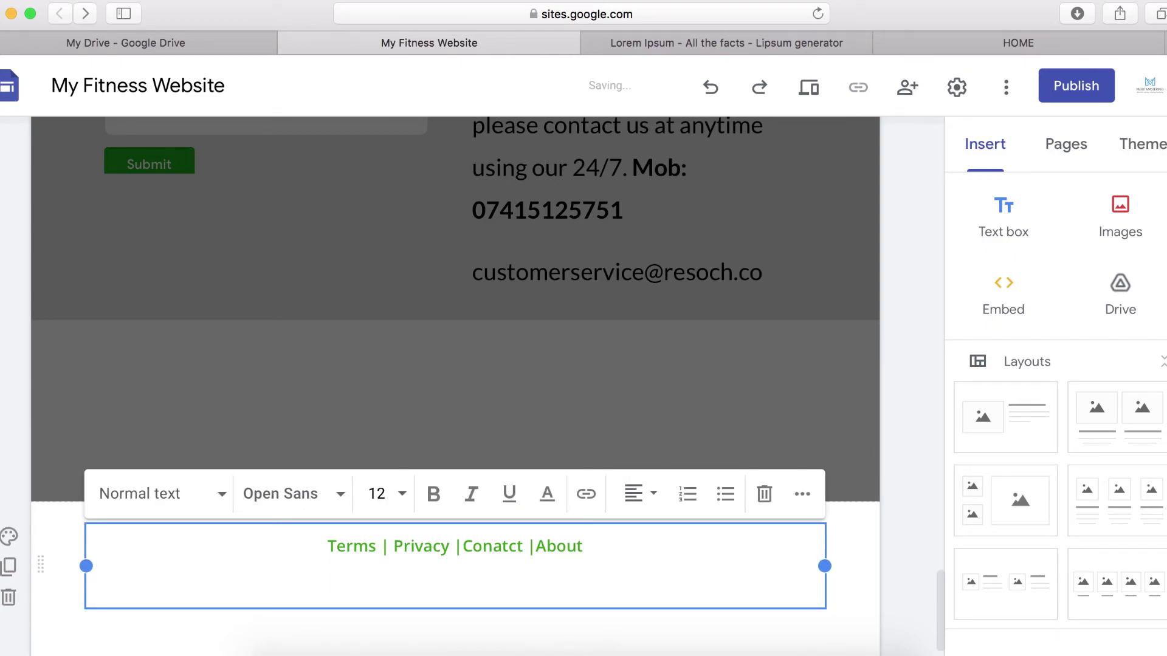
- Make the '© 2020 Resoch Ltd. All Rights Reserved' copyright line black and centred
left_click(421, 587)
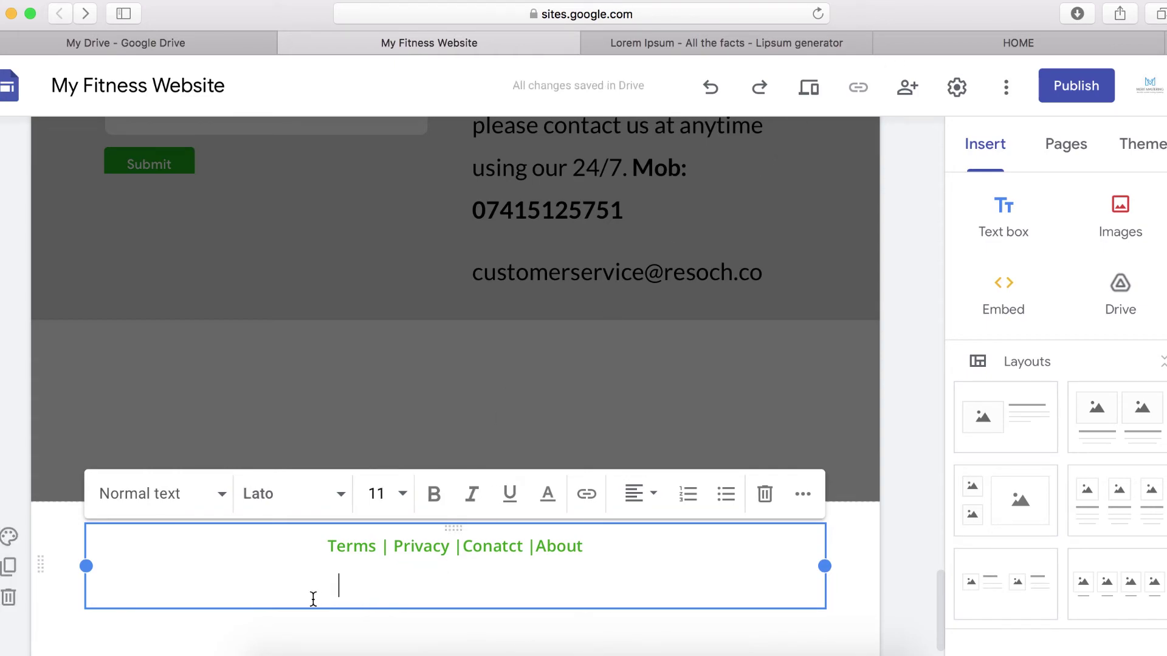
left_click(69, 562)
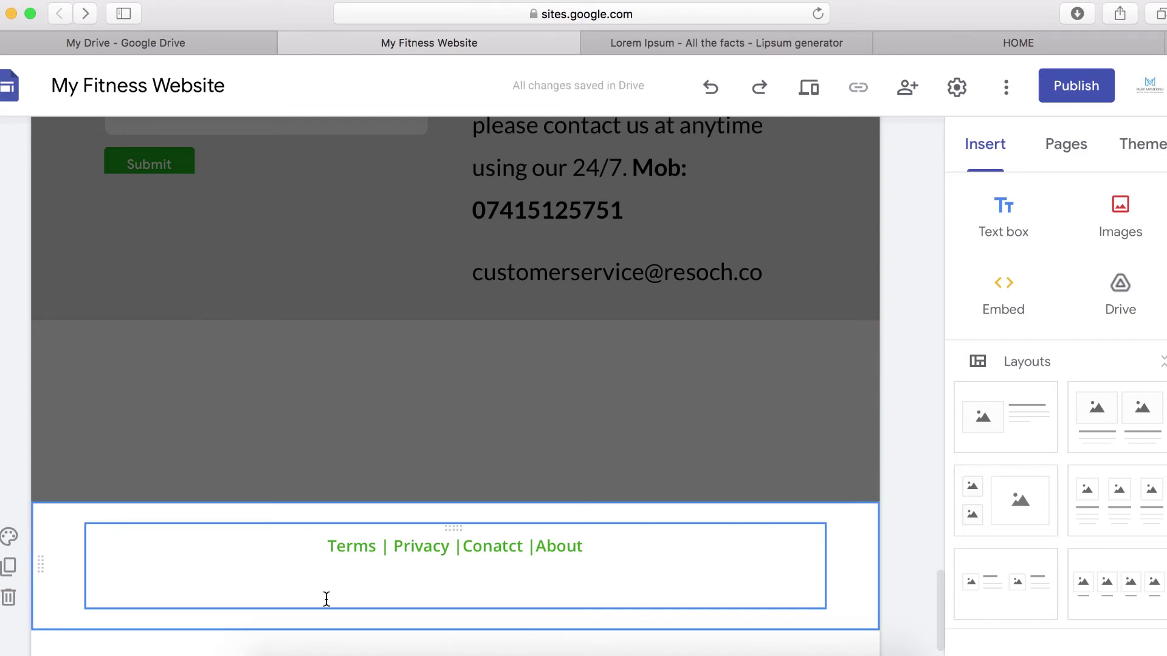
left_click(367, 596)
triple_click(388, 585)
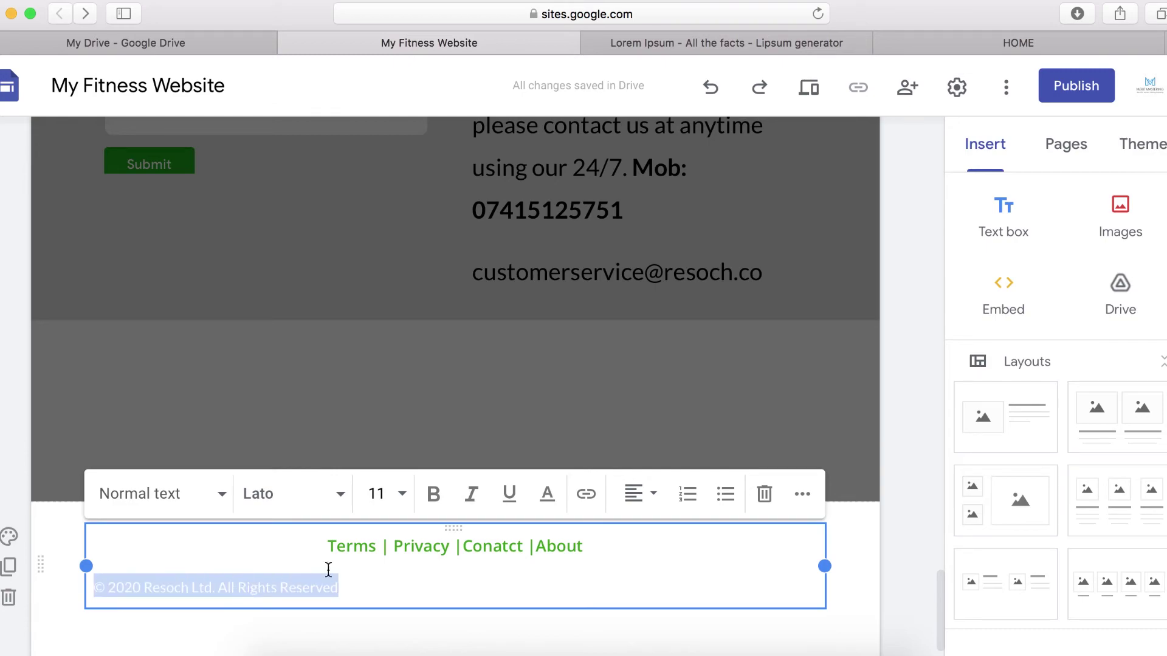
left_click(546, 494)
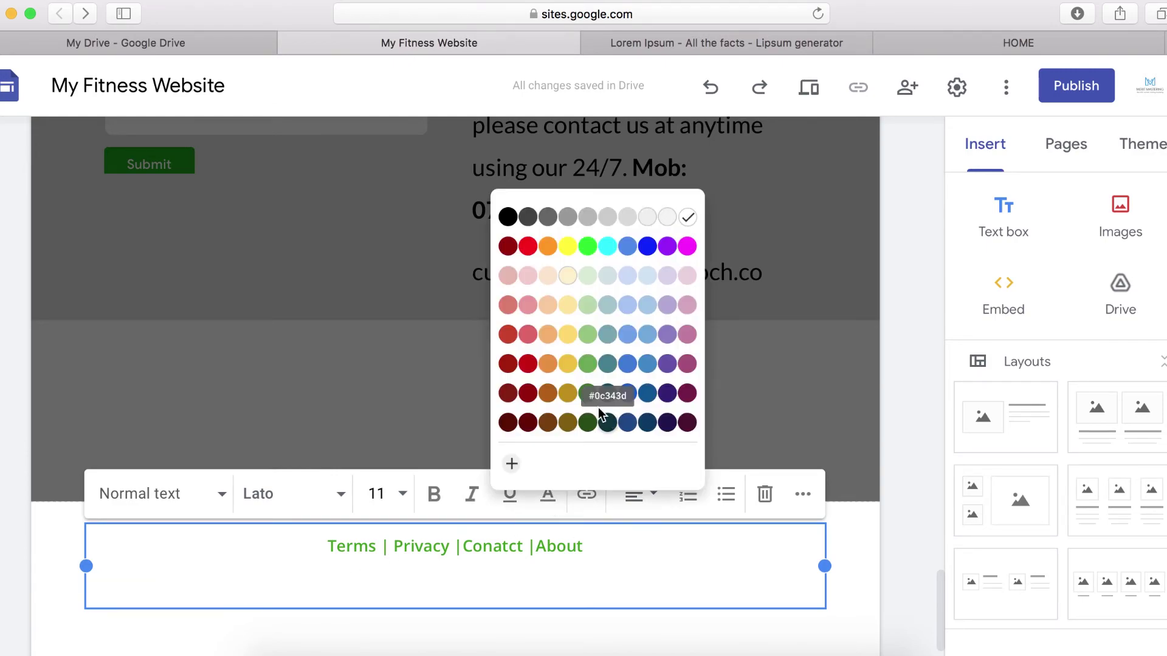
left_click(507, 216)
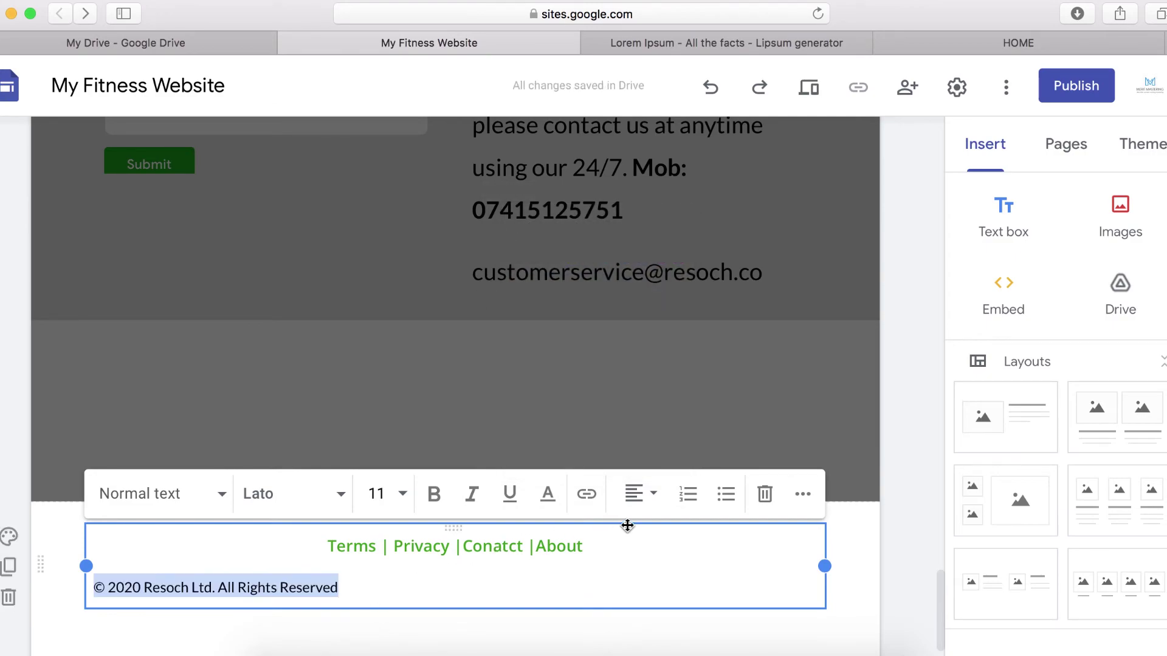
left_click(640, 494)
left_click(638, 546)
left_click(633, 592)
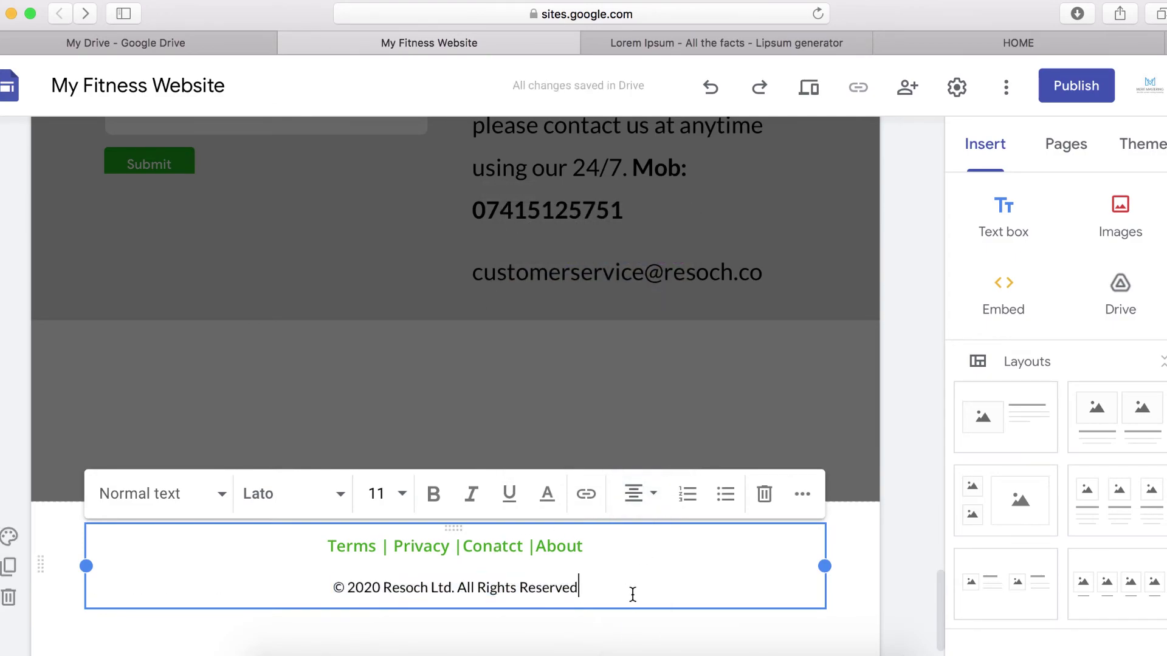
left_click(871, 568)
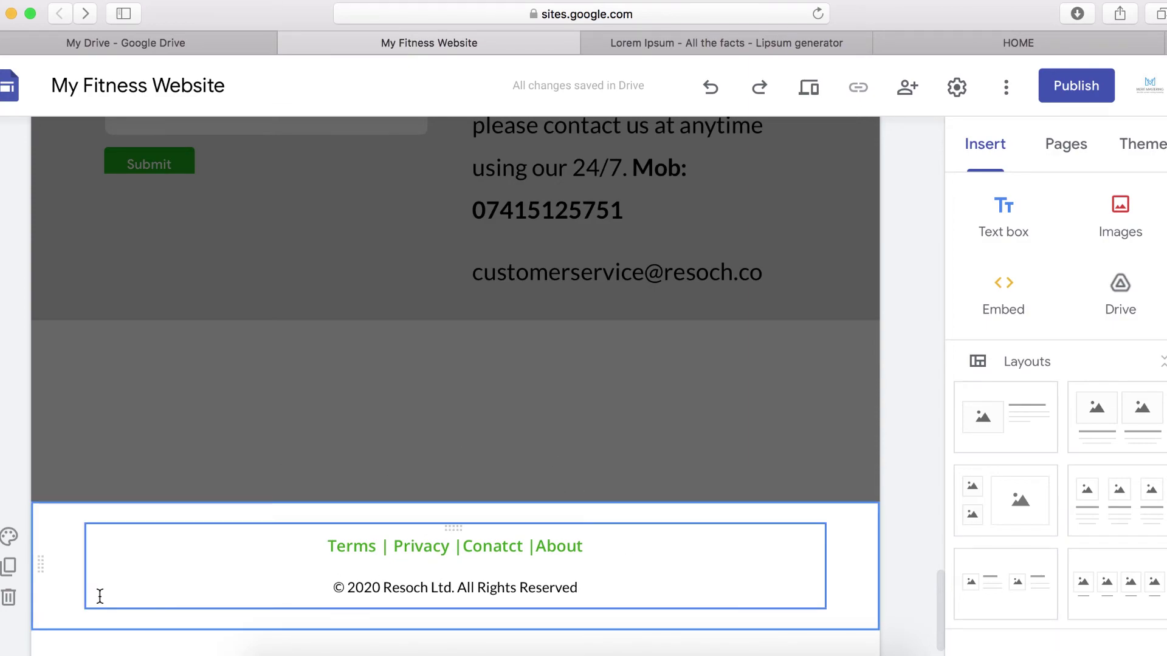
- Use the first plain black image from a 'black' image search as the footer background
left_click(11, 540)
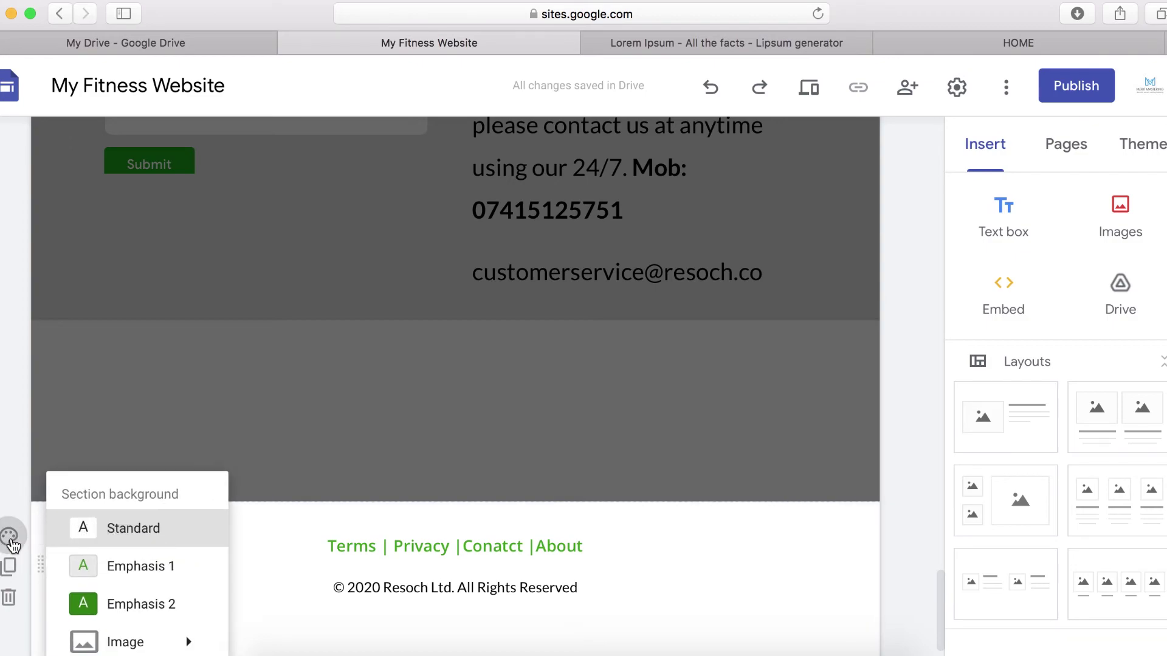
left_click(333, 598)
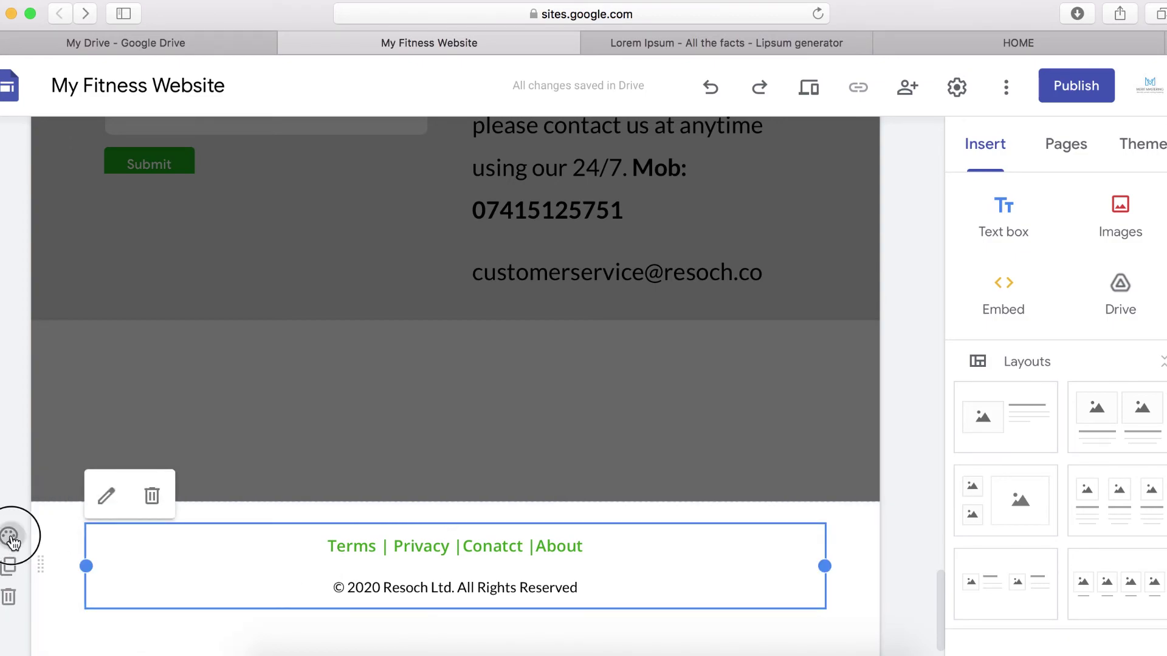
left_click(11, 540)
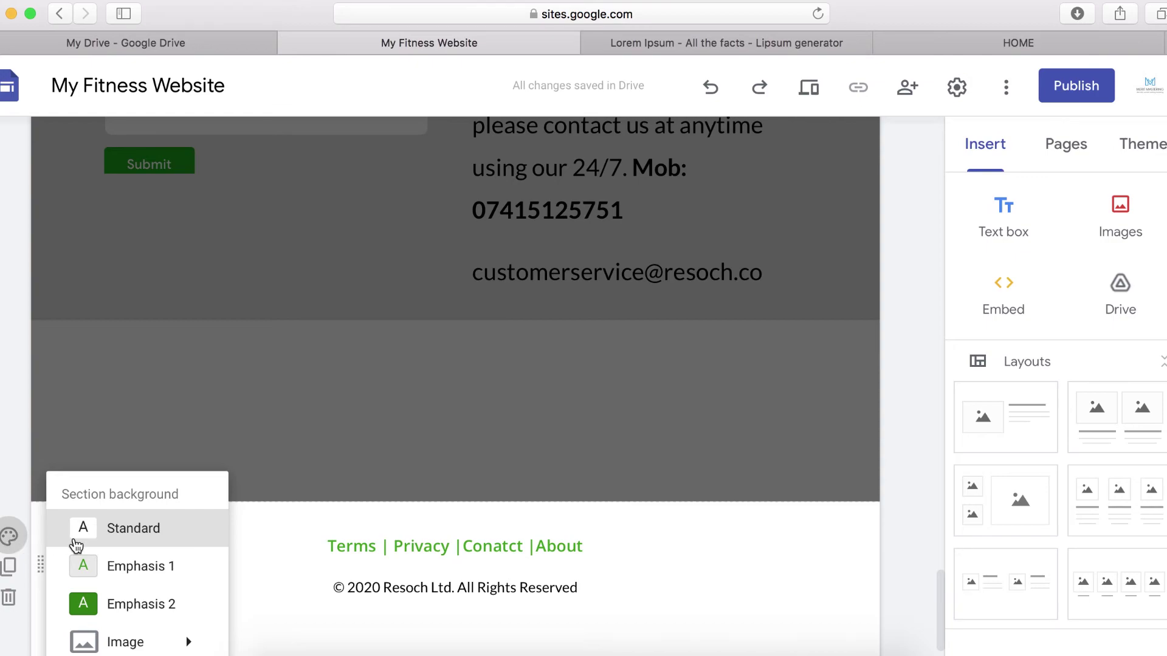
mouse_move(190, 650)
key("Escape")
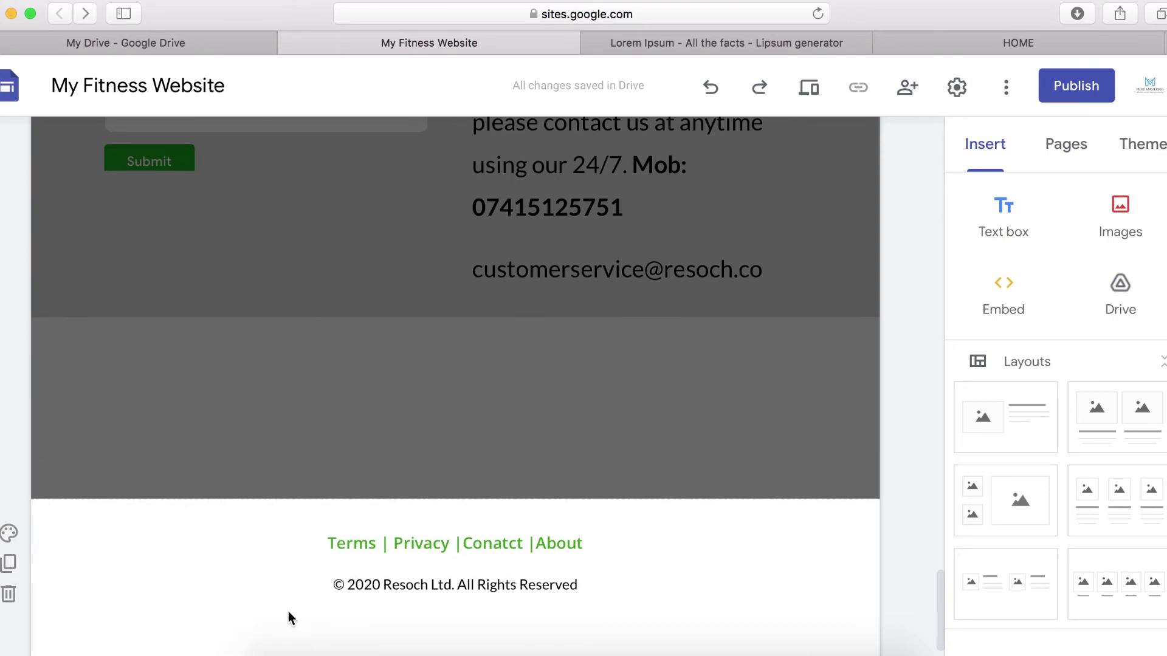
left_click(10, 536)
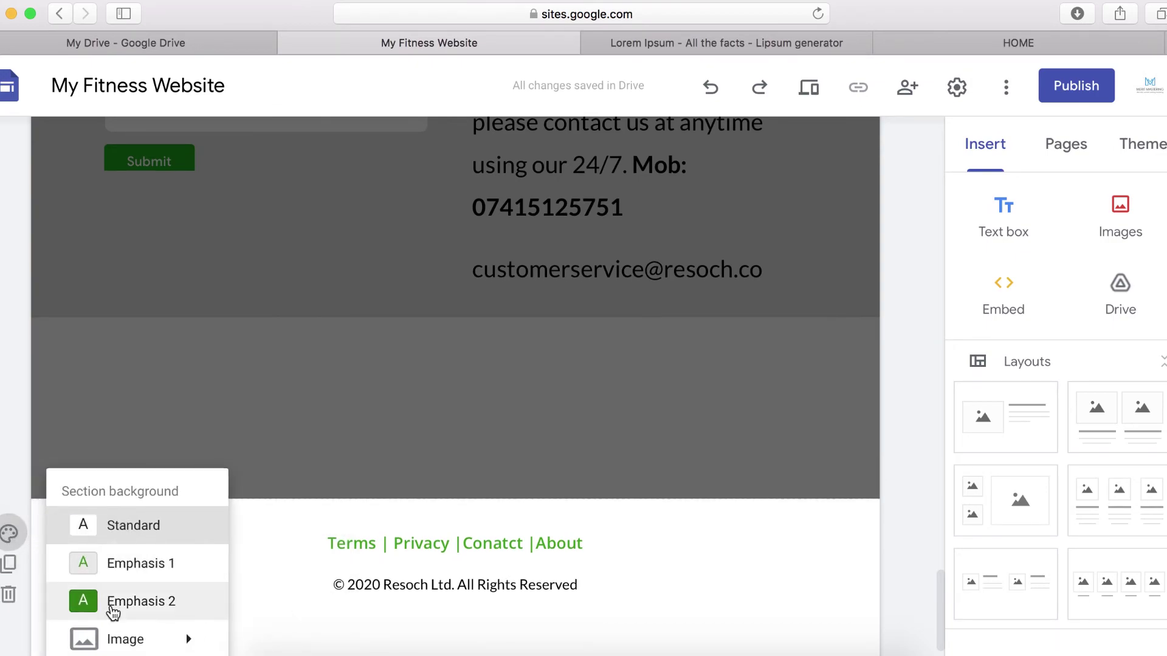
mouse_move(136, 641)
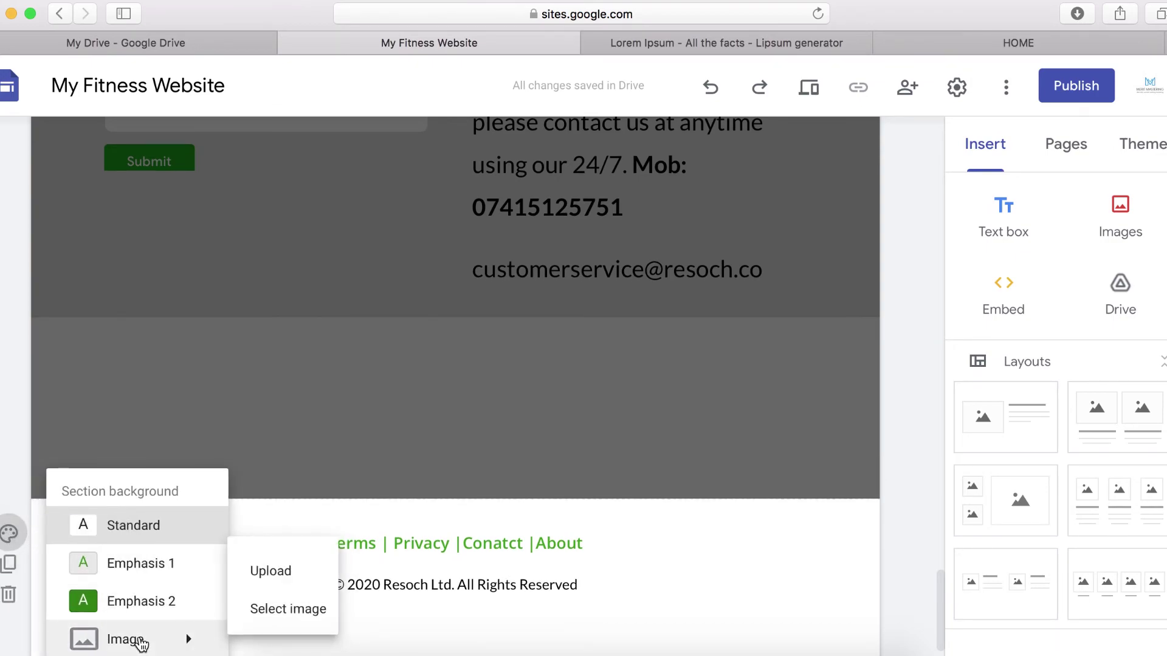
left_click(262, 618)
left_click(378, 175)
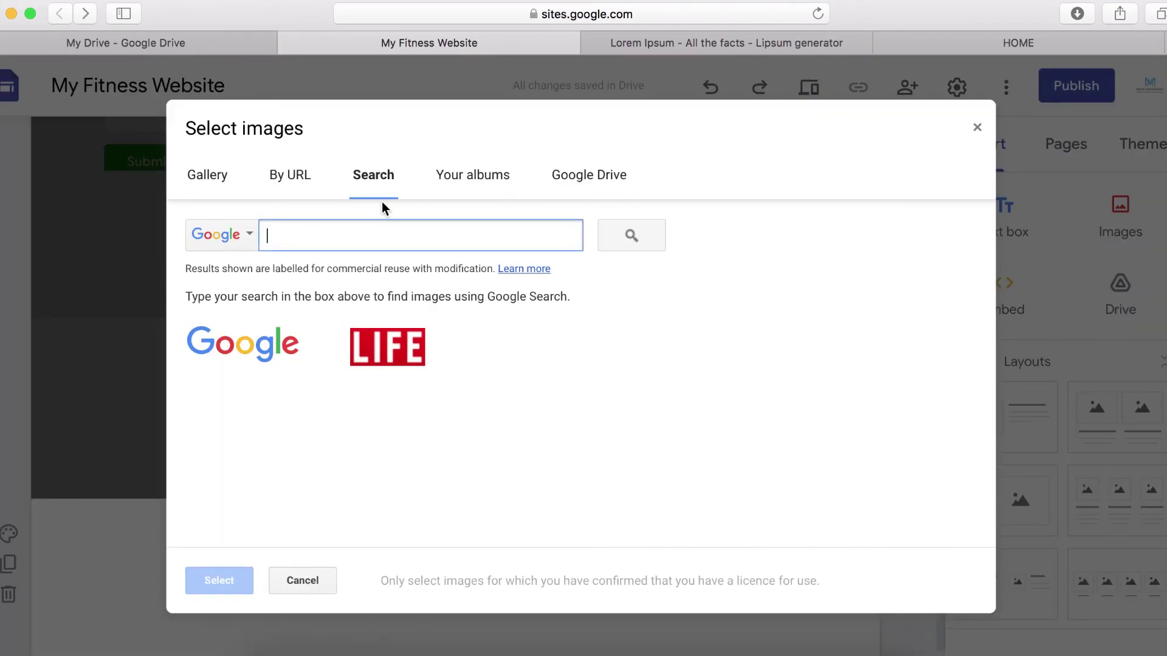
type("blac")
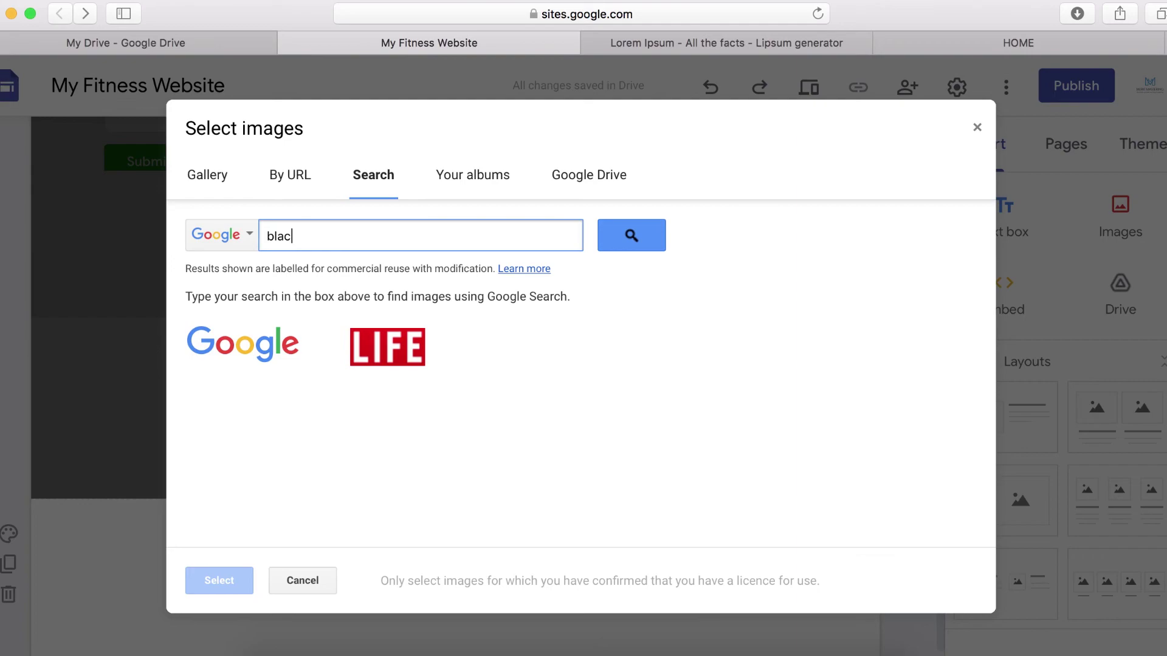
type("k")
key("Return")
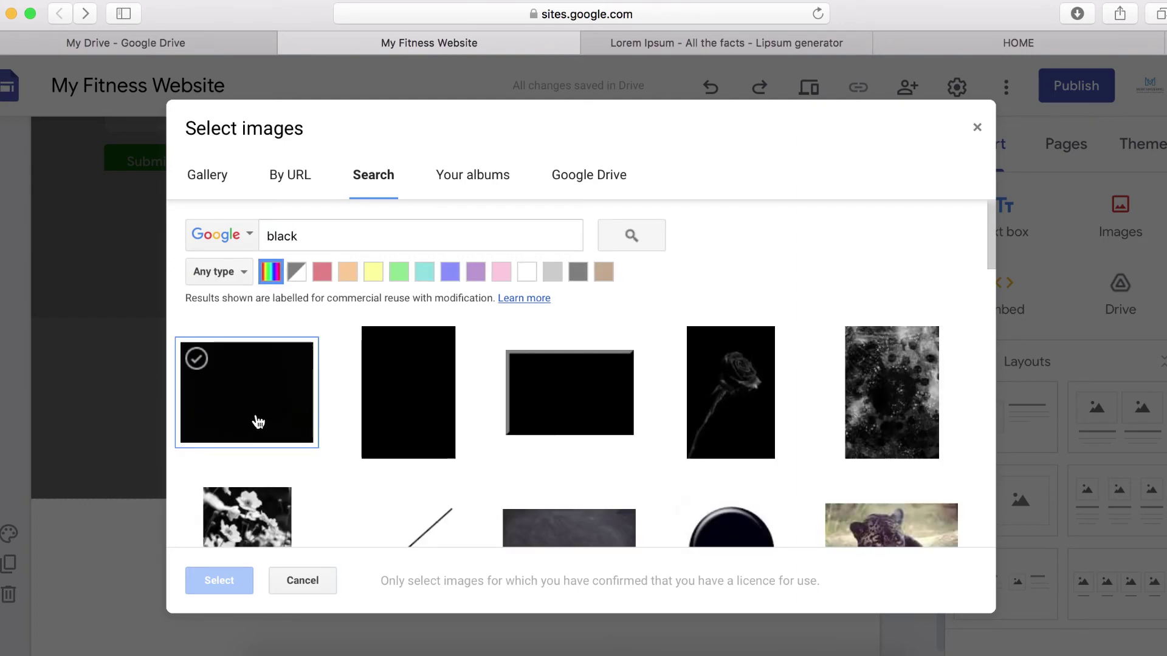
left_click(258, 422)
left_click(235, 582)
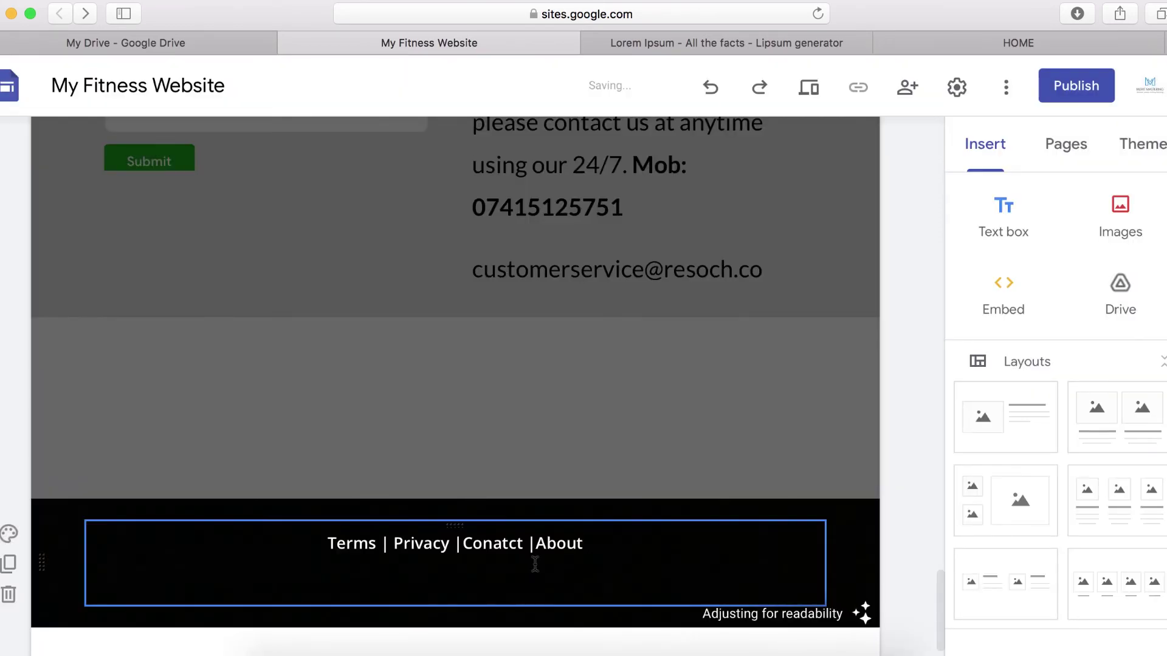
- Change the footer's copyright line text colour to white against the black background
scroll(535, 562, "down", 1)
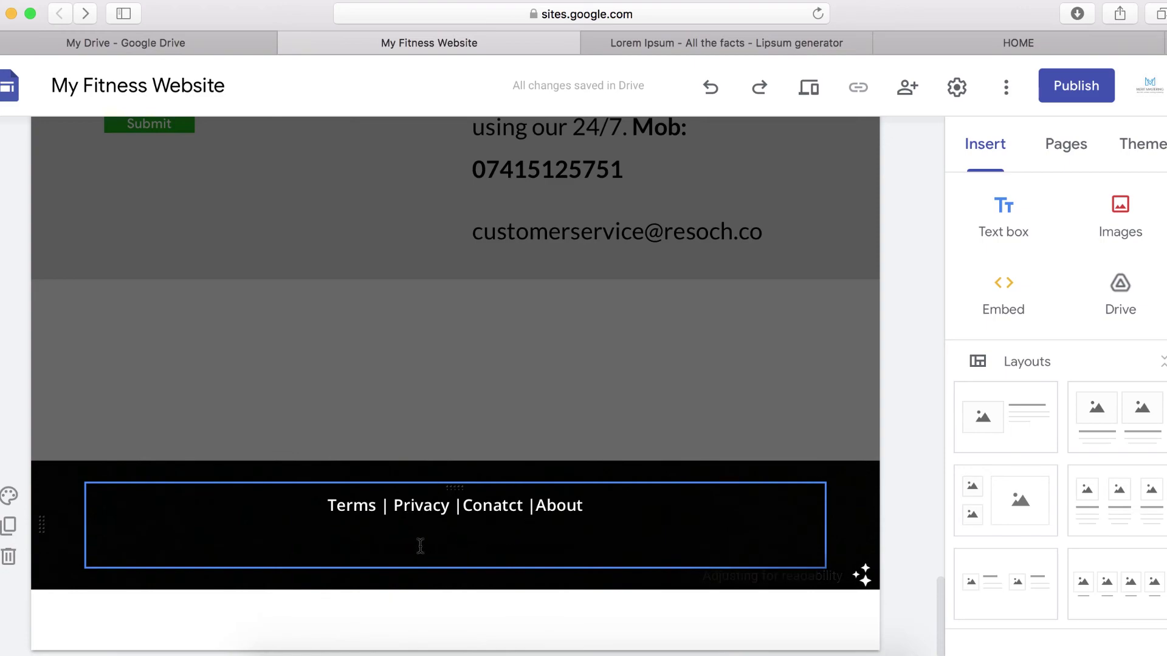
triple_click(420, 546)
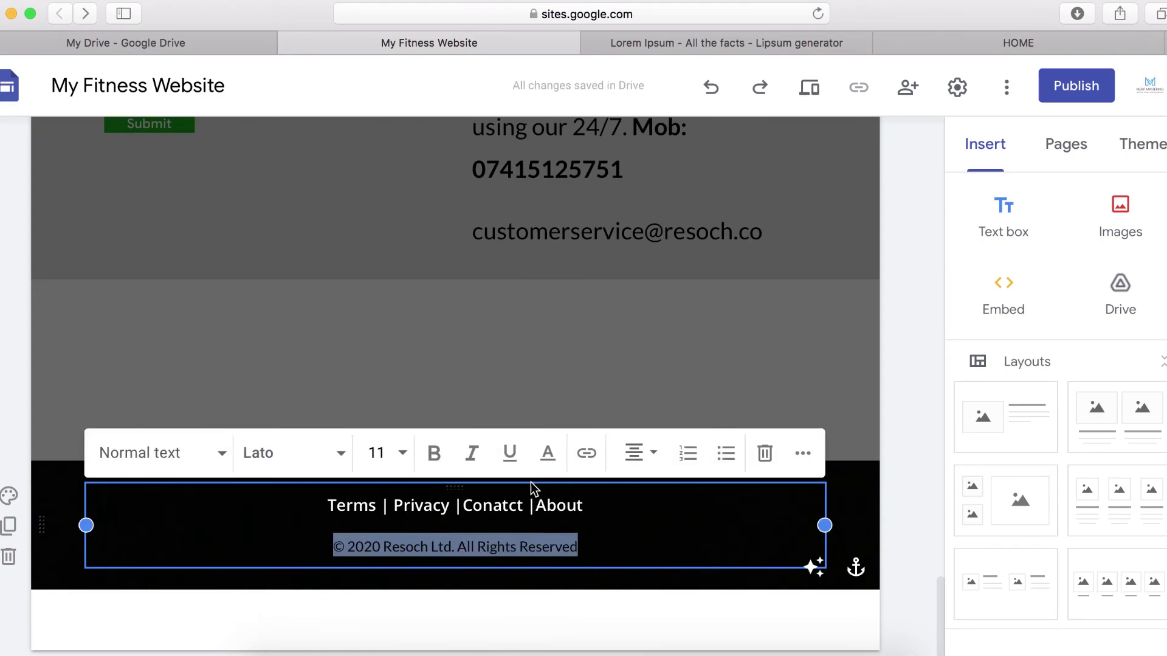
left_click(547, 453)
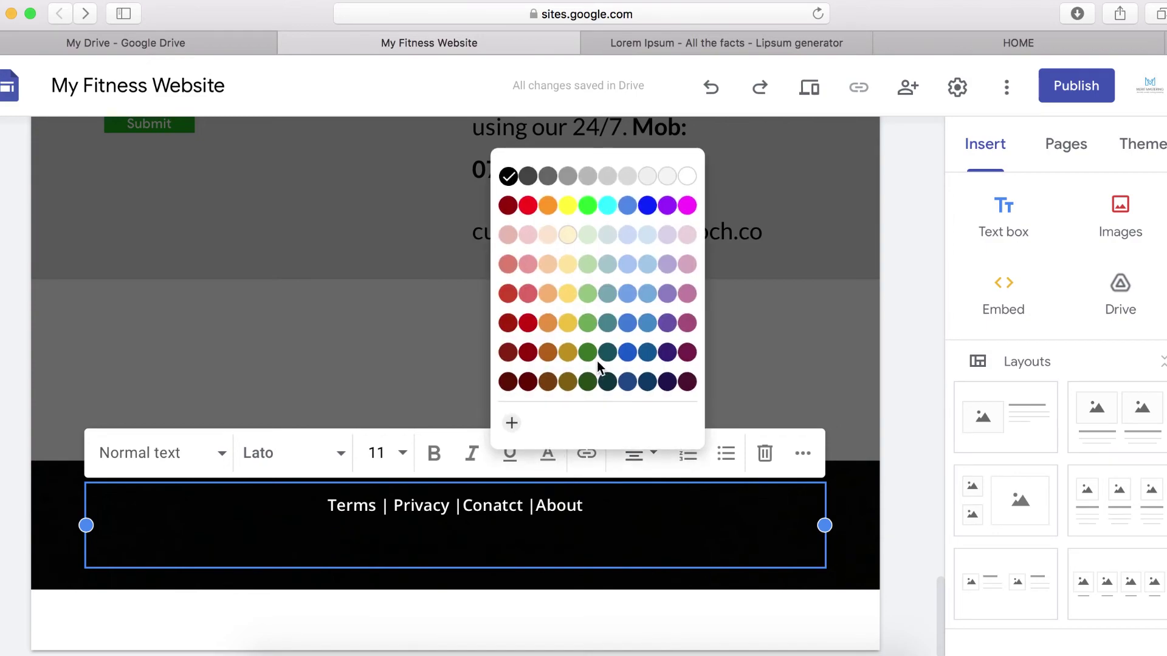
left_click(687, 176)
left_click(715, 516)
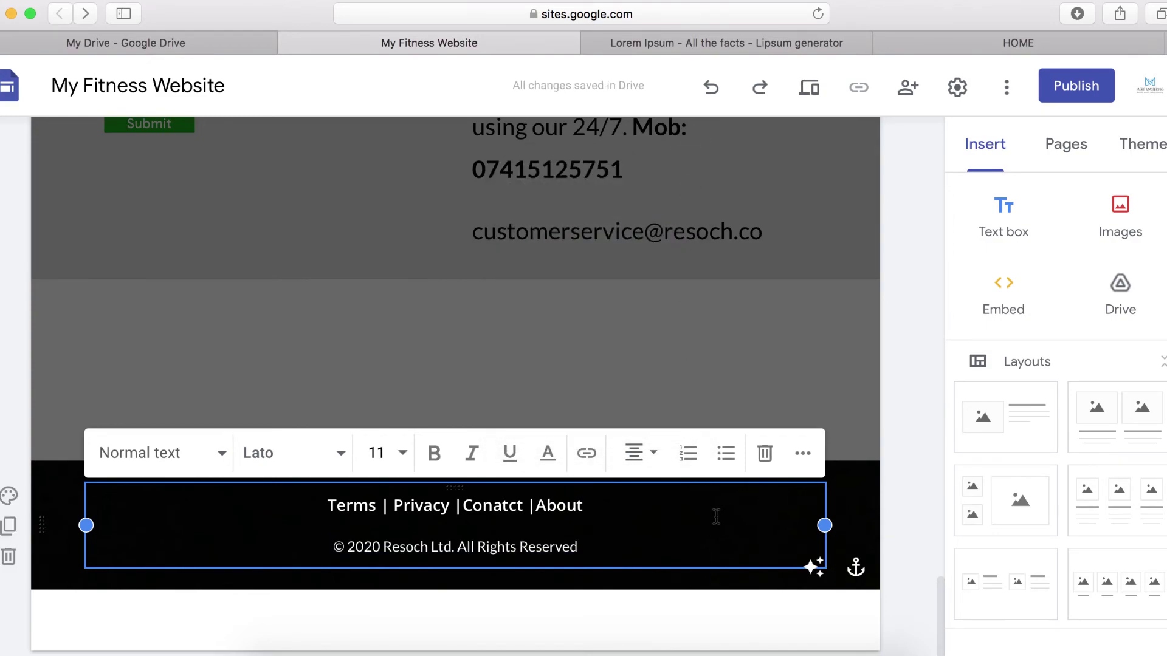
left_click(905, 536)
scroll(904, 535, "up", 15)
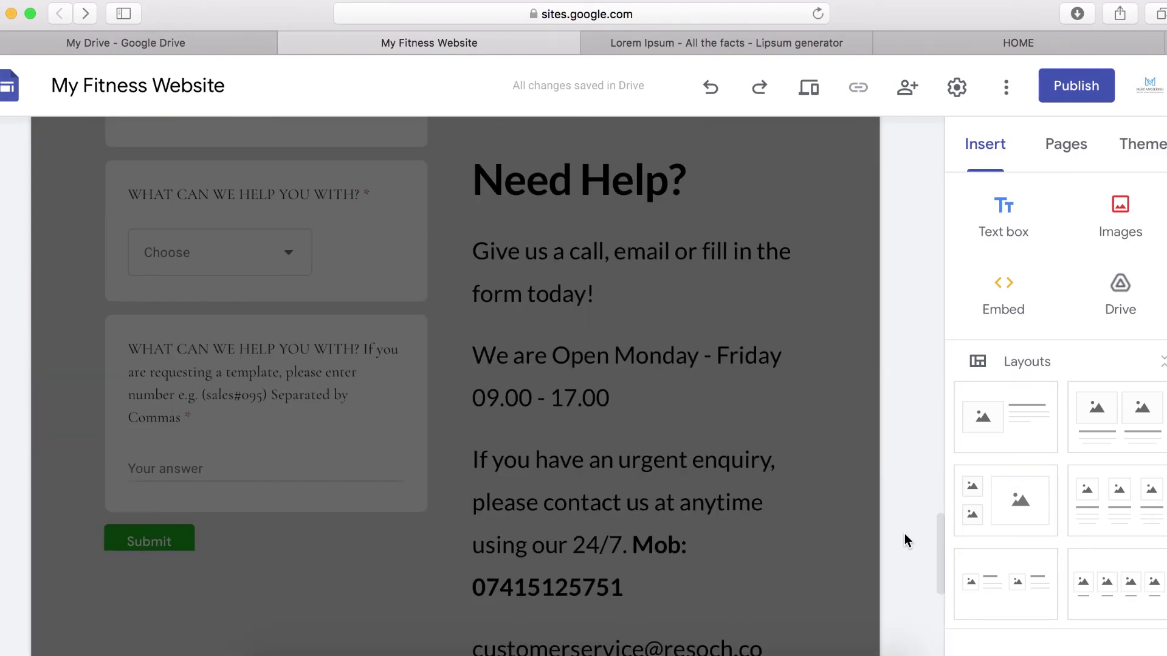
scroll(669, 483, "up", 12)
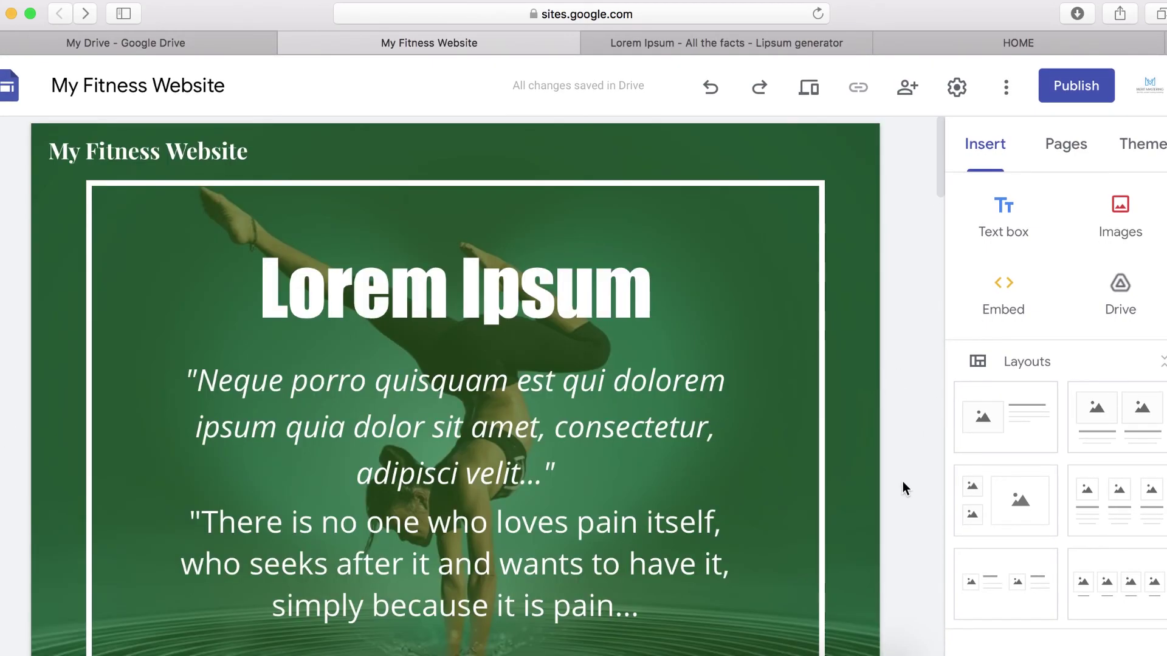
scroll(891, 503, "down", 10)
scroll(891, 503, "down", 15)
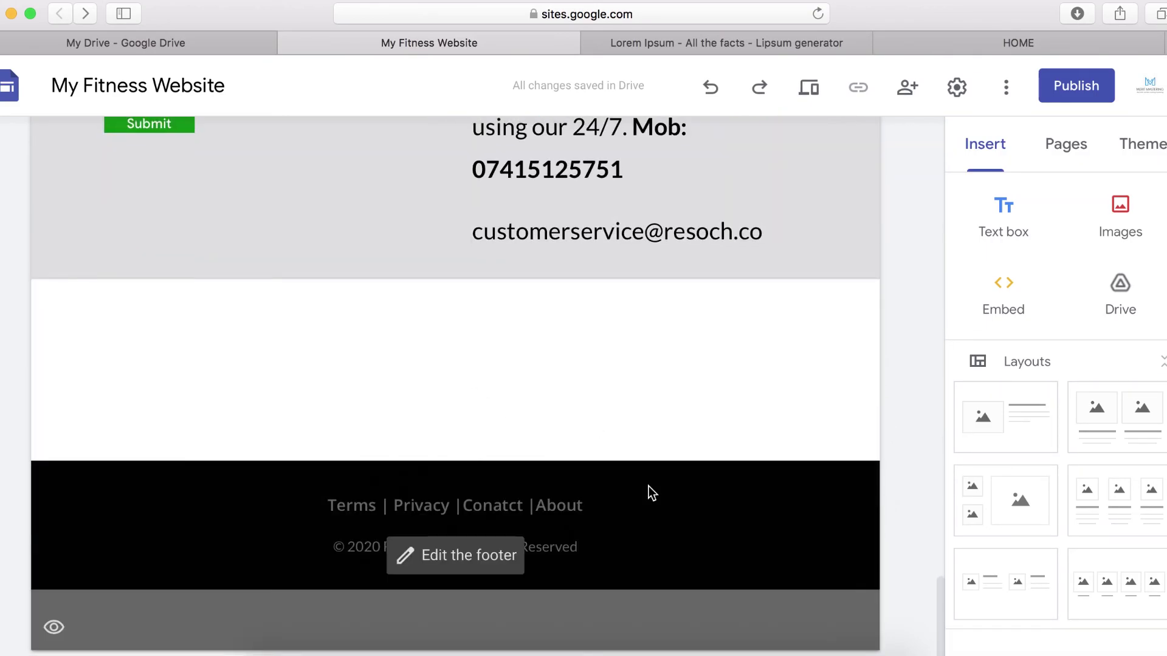
scroll(688, 541, "up", 15)
scroll(687, 541, "up", 10)
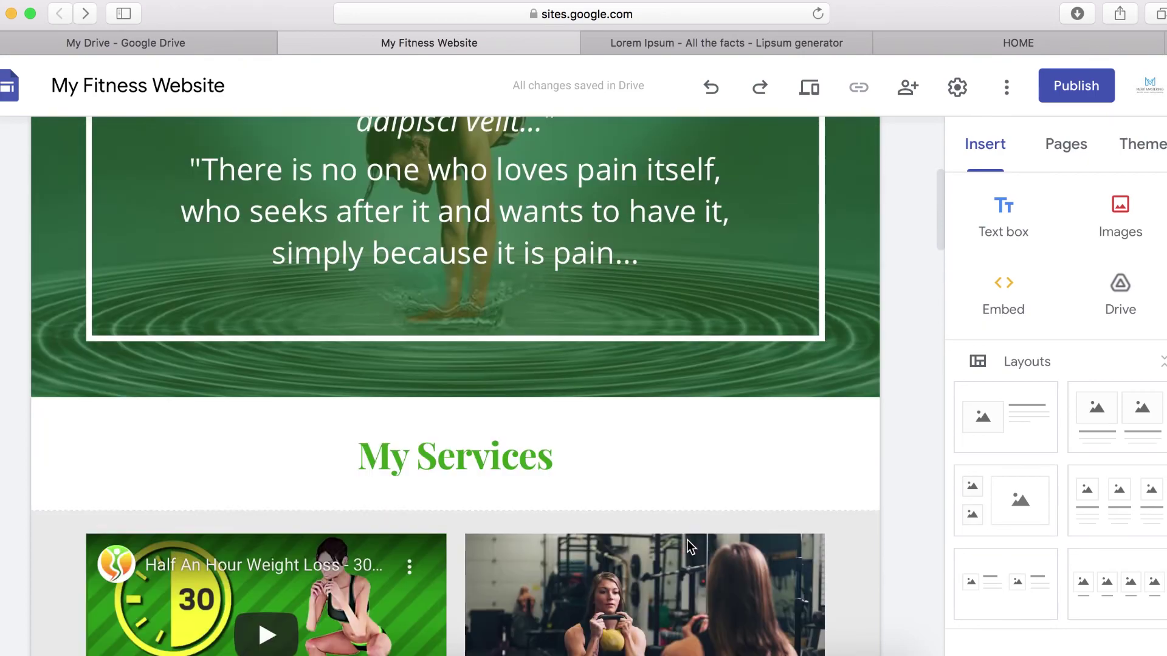
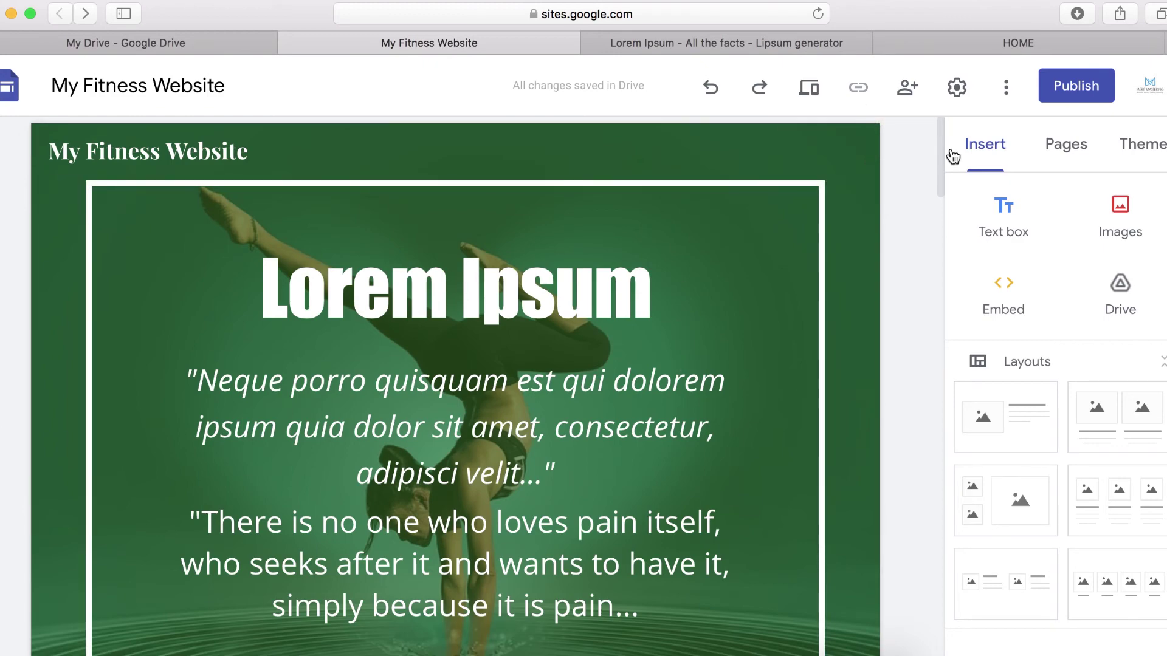
- Bring up the Publish to the web settings for the my-fitness-website address
left_click(1076, 96)
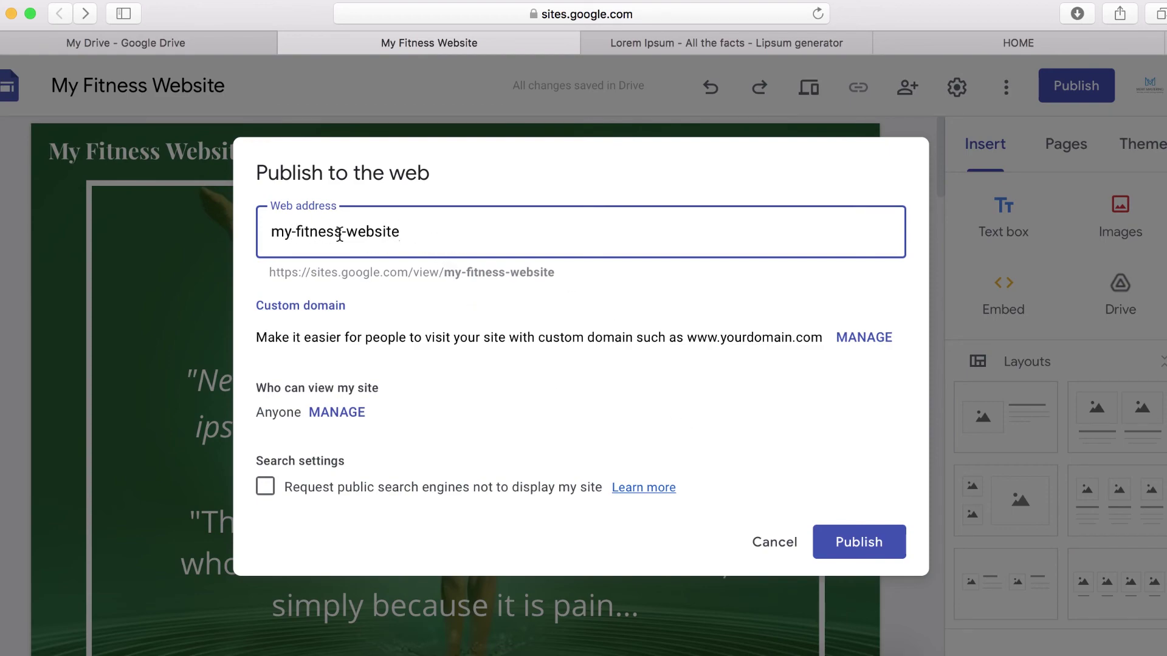
- Publish My Fitness Website live at the my-fitness-website address
left_click(861, 556)
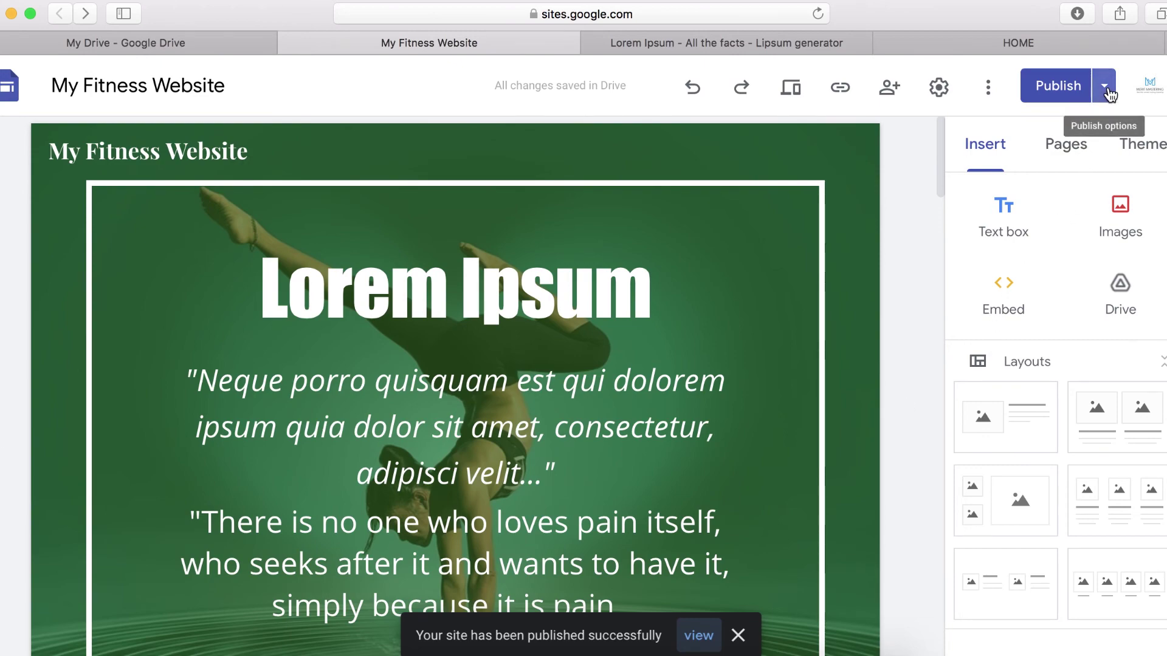
- Preview the site at desktop width, scrolling down through the page
left_click(798, 98)
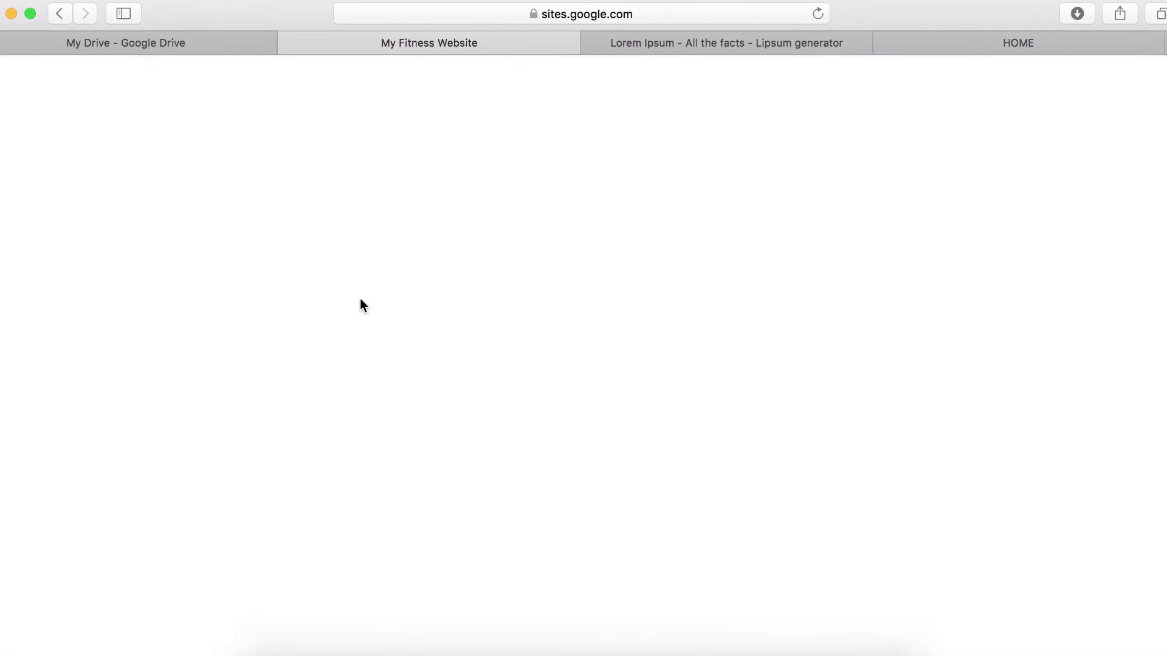
scroll(511, 427, "down", 9)
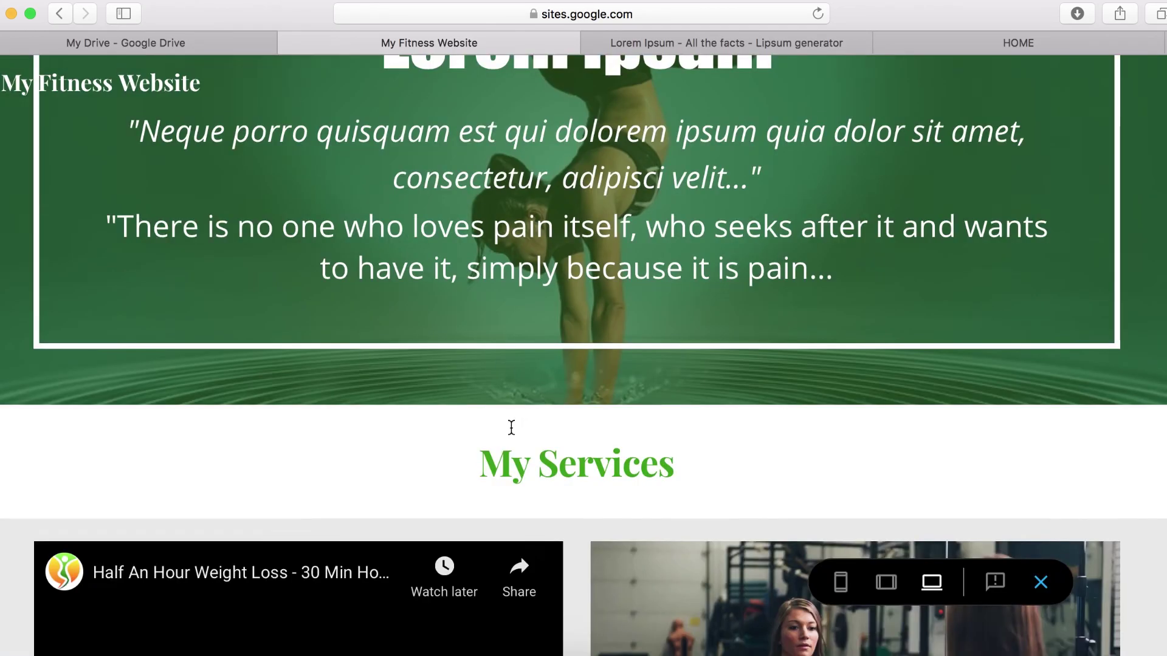
scroll(511, 427, "down", 15)
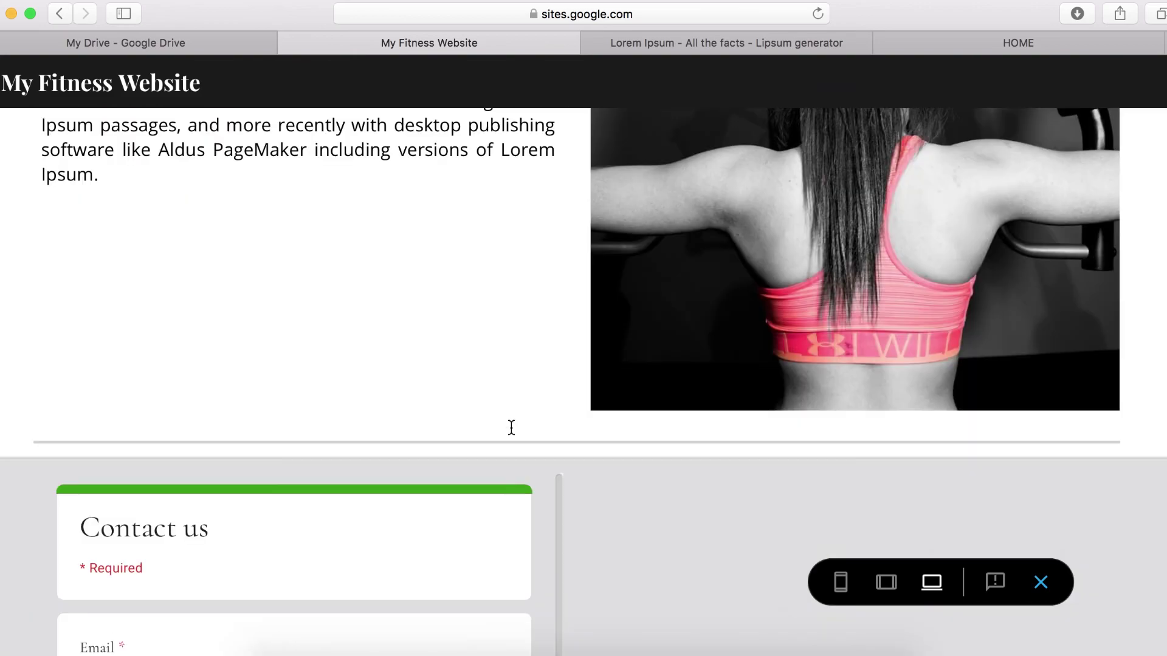
scroll(510, 428, "down", 5)
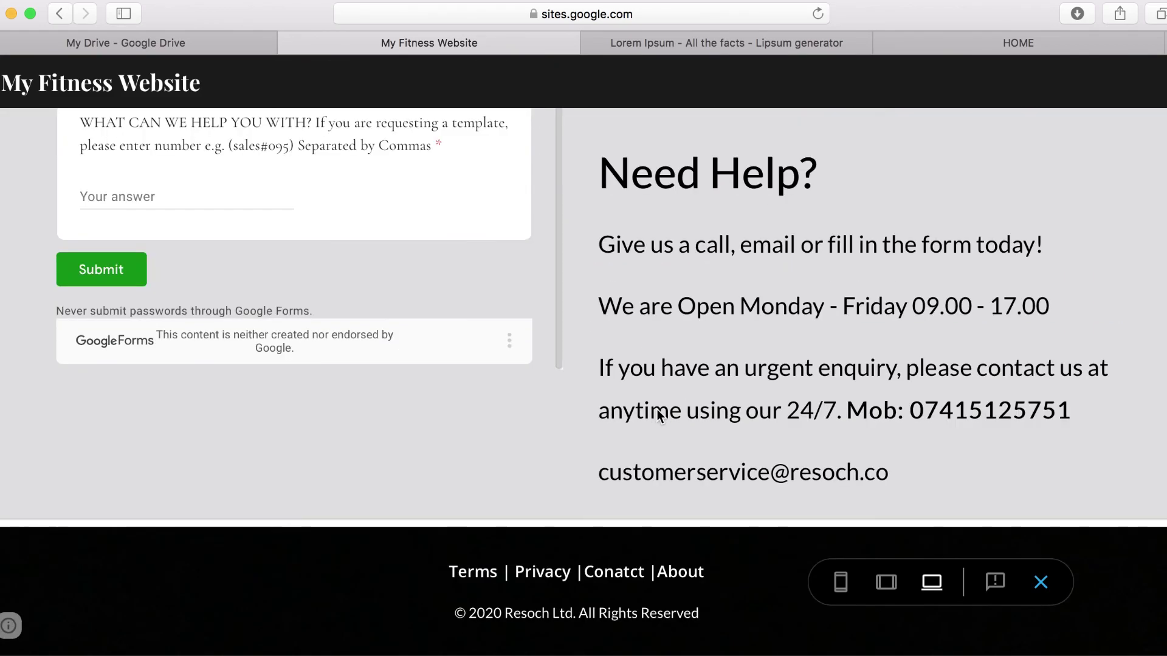
- Check the tablet and phone layouts, then close the preview to resume editing
left_click(886, 592)
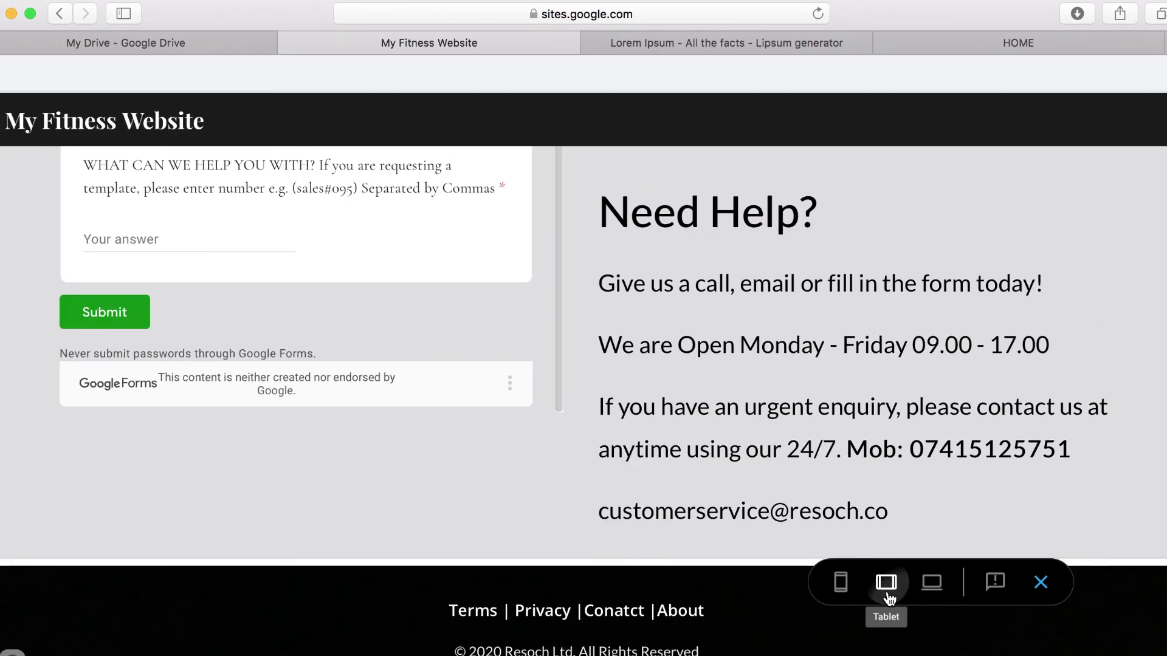
scroll(689, 465, "down", 10)
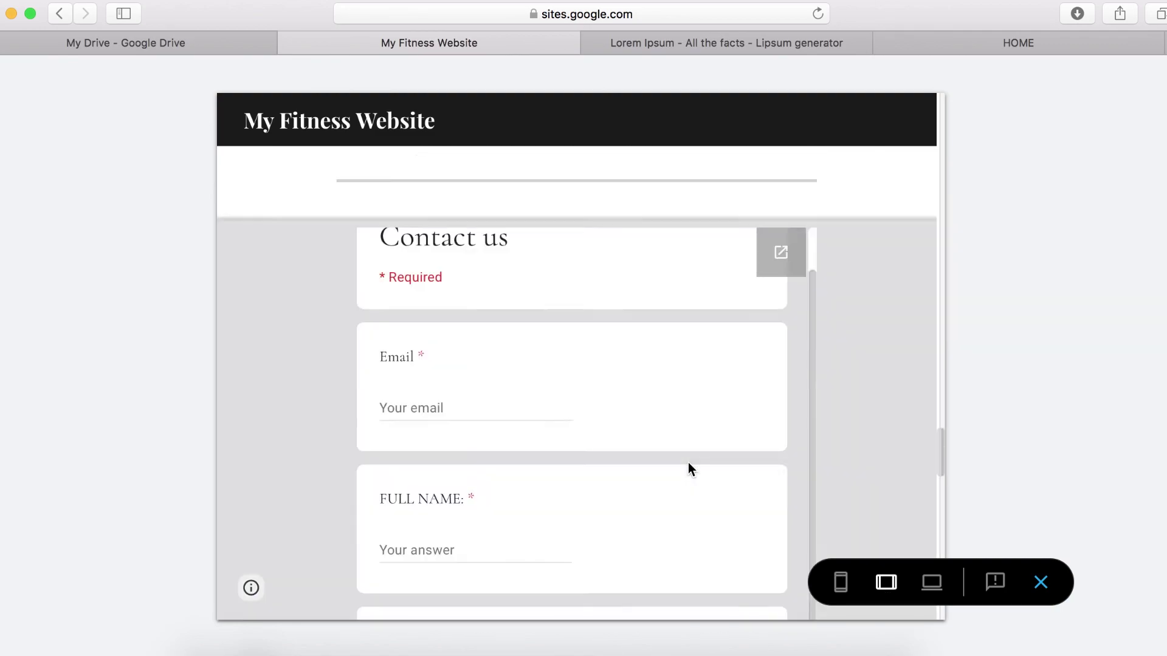
left_click(841, 582)
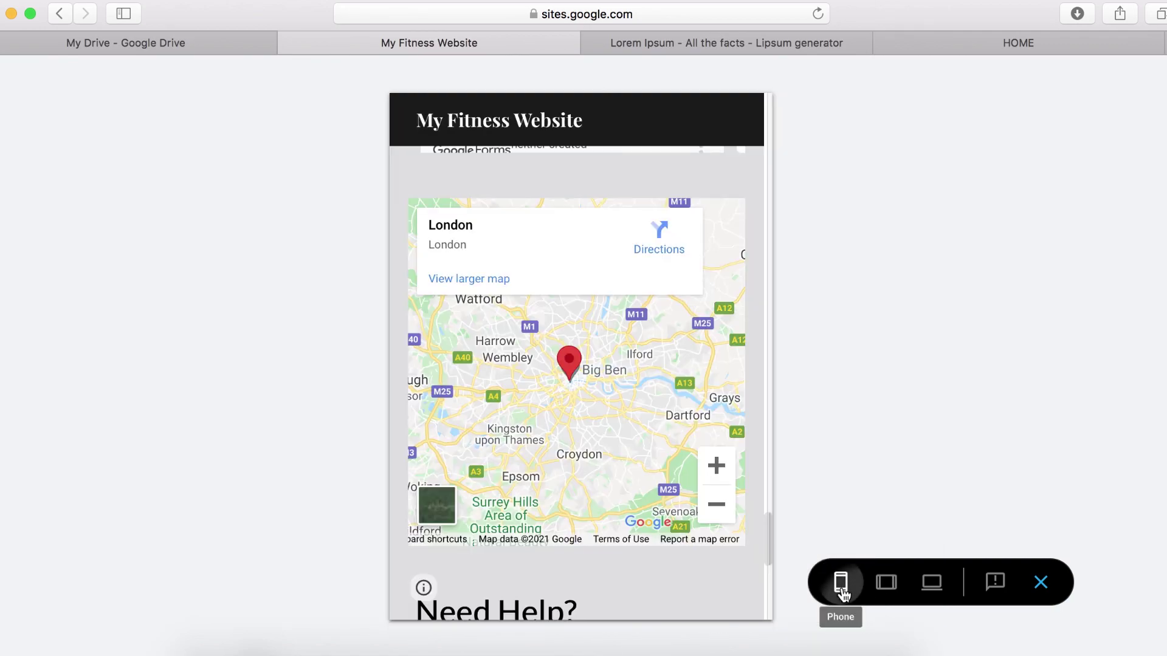
scroll(673, 414, "up", 15)
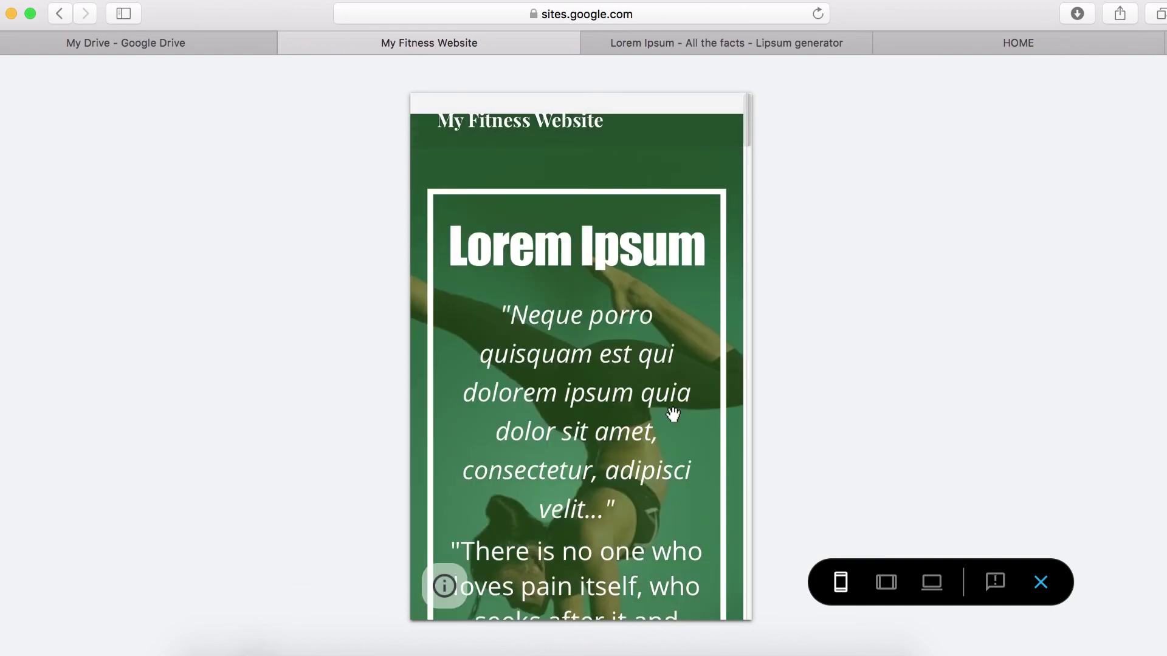
left_click(1040, 582)
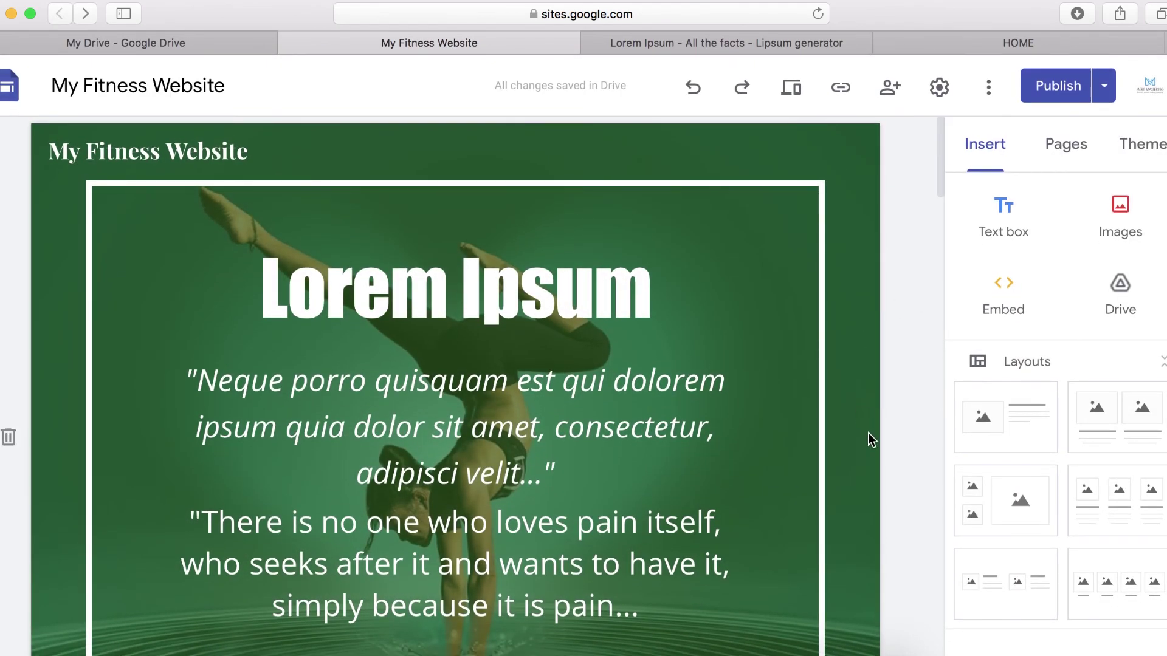
- Open the live My Fitness Website via View published site in a new tab
scroll(868, 433, "down", 10)
scroll(867, 433, "down", 10)
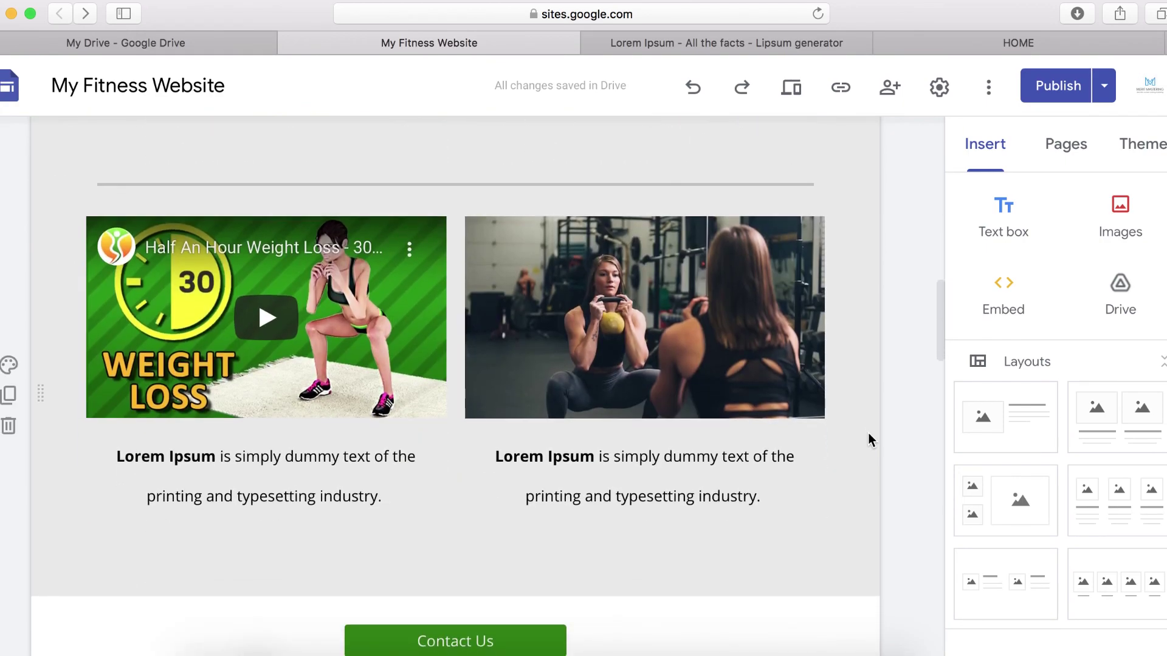
left_click(1104, 87)
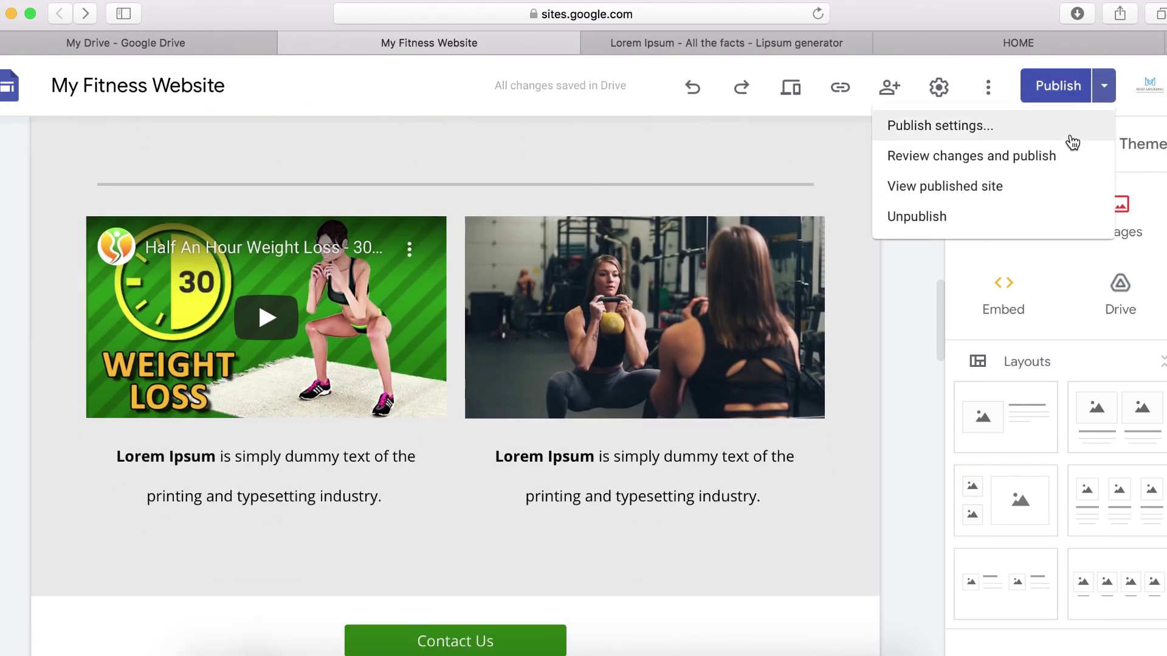
left_click(985, 189)
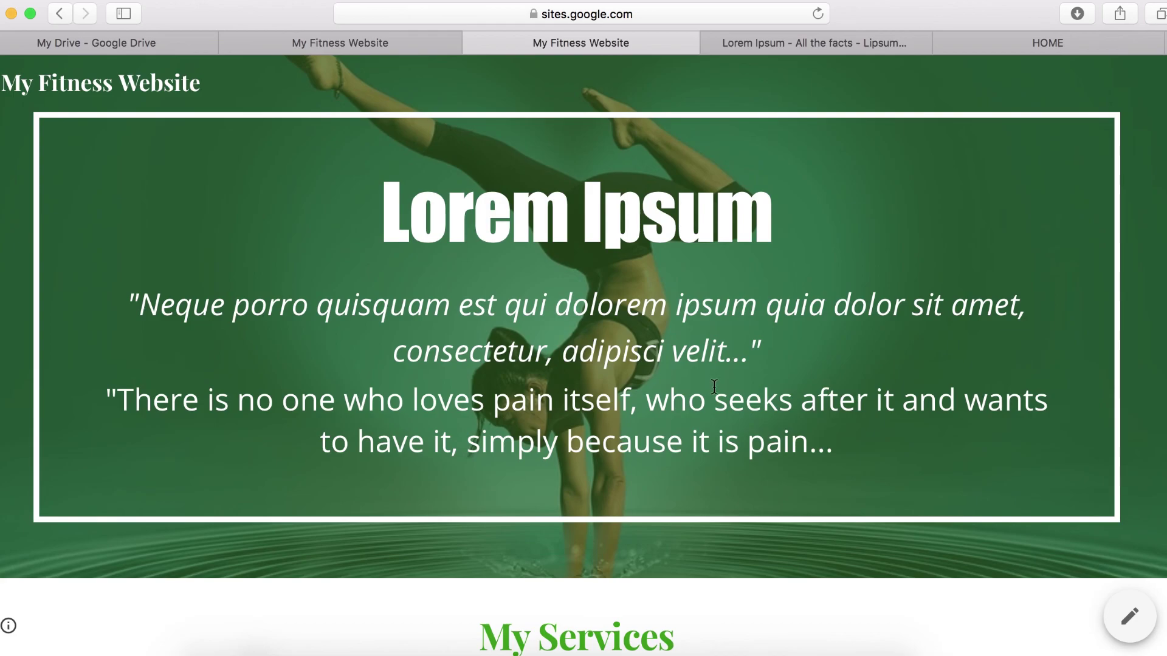
scroll(714, 387, "down", 10)
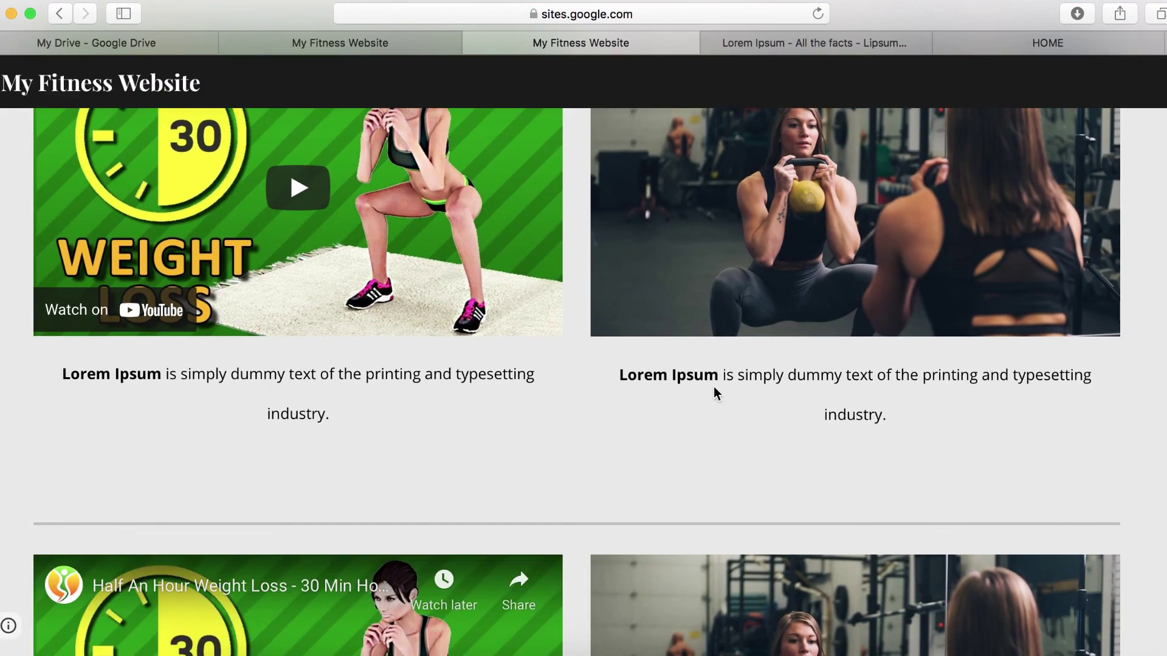
scroll(714, 386, "down", 8)
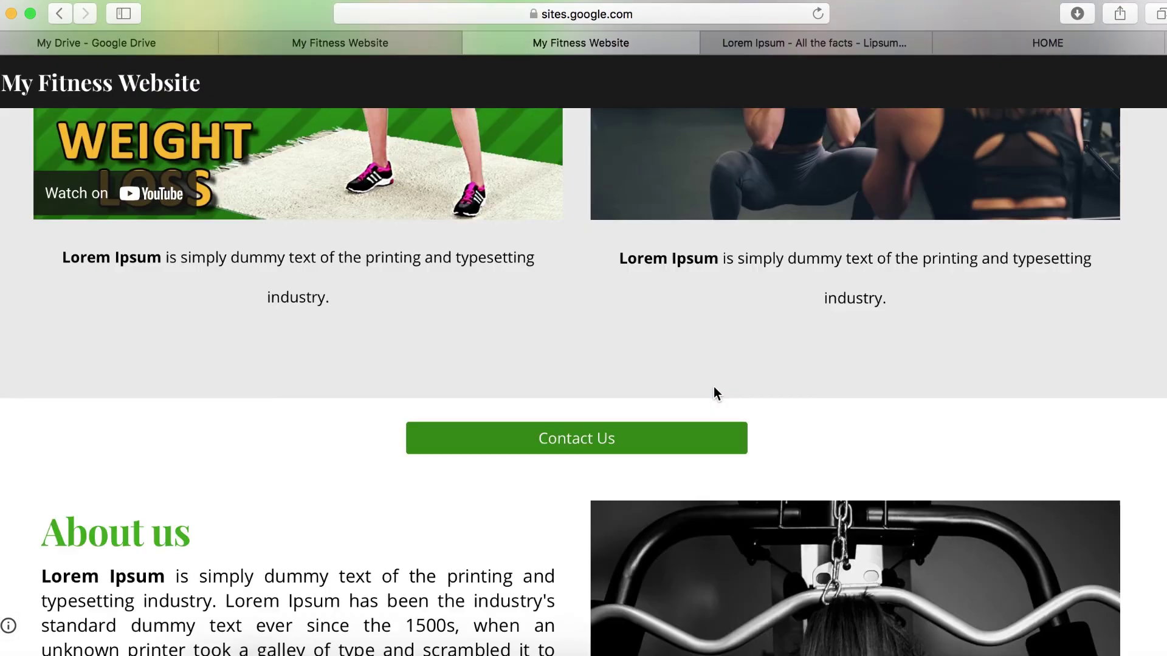
scroll(713, 393, "down", 12)
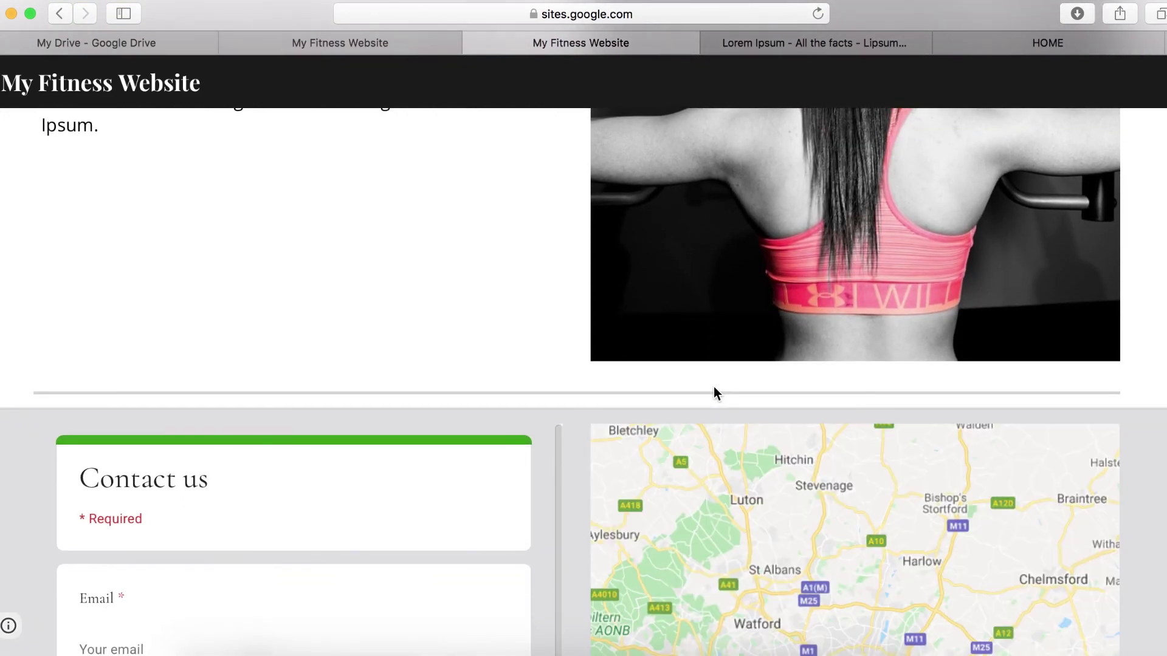
scroll(715, 387, "down", 6)
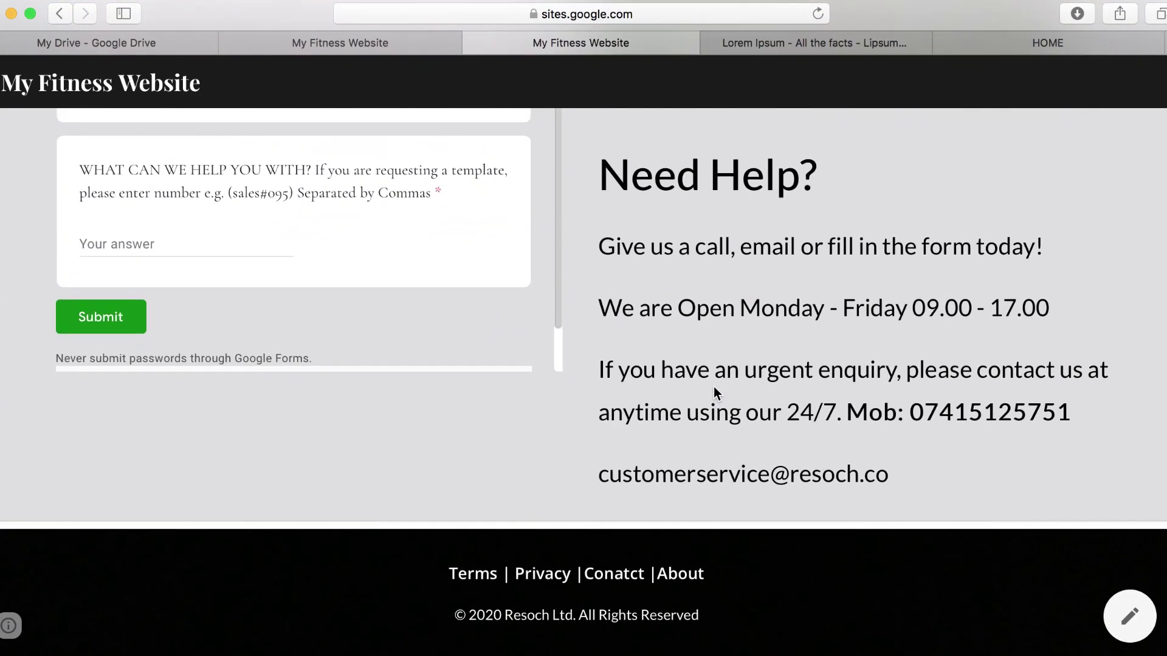
scroll(714, 386, "up", 20)
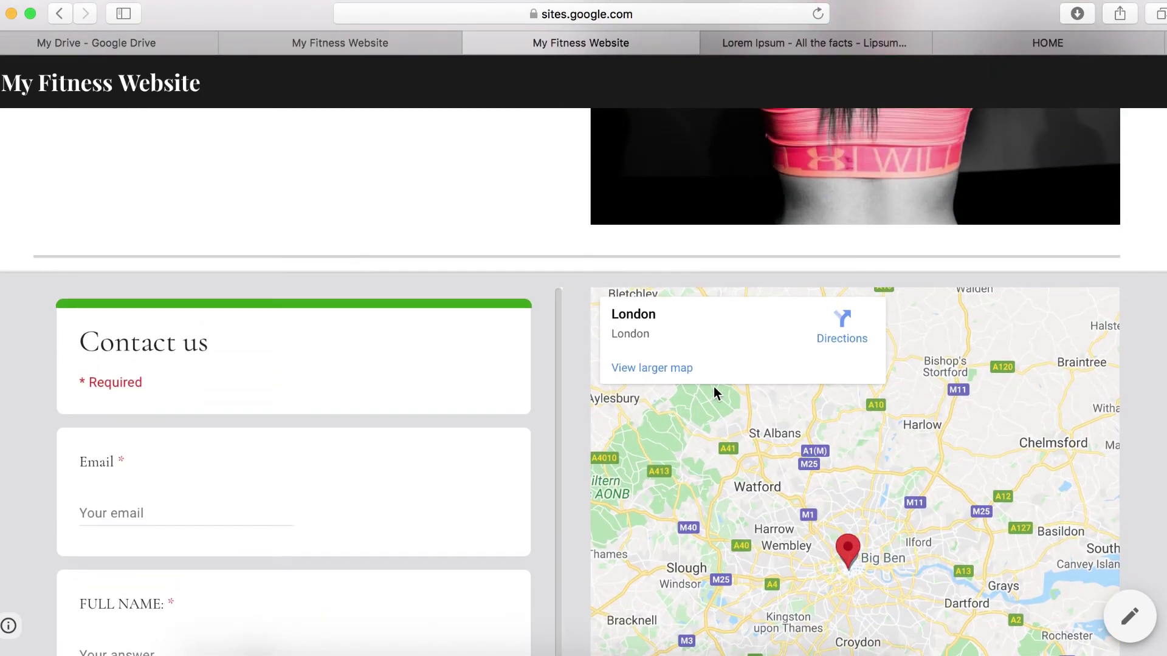
scroll(713, 386, "up", 1)
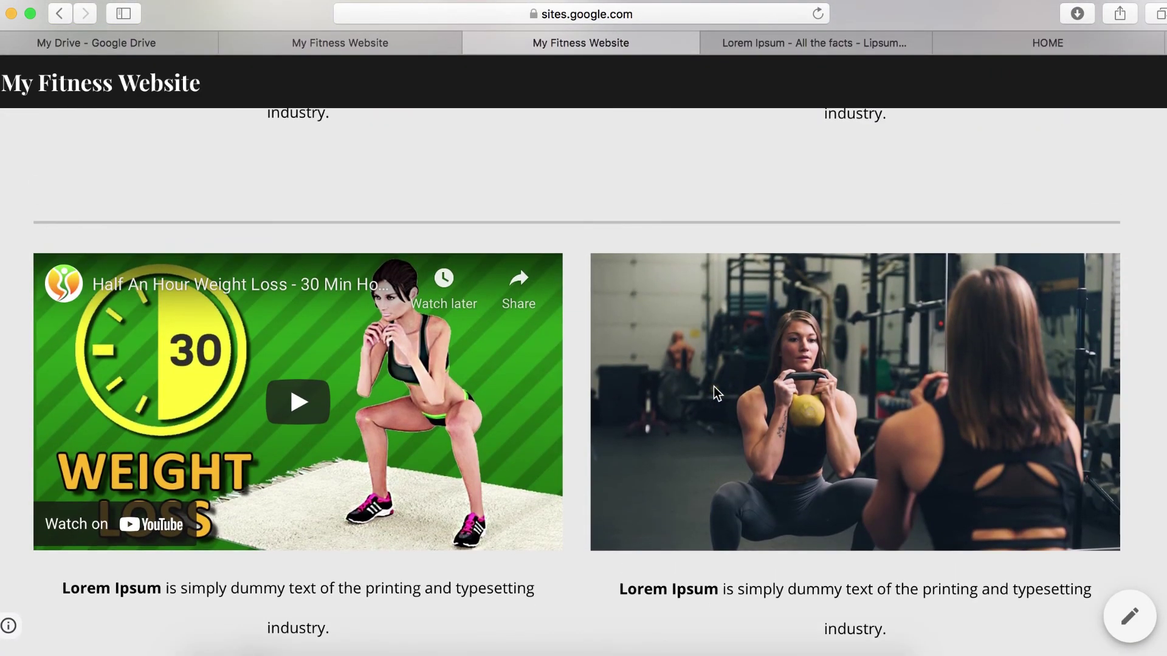